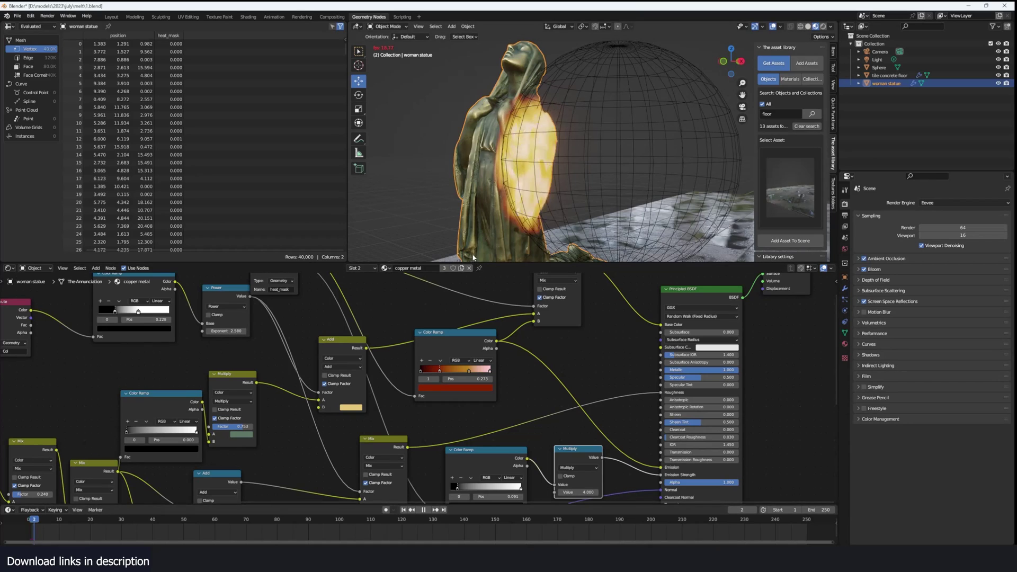
- Move the sphere around the woman statue while the animation plays to examine the glowing heat effect
drag(628, 158, 617, 209)
click(609, 213)
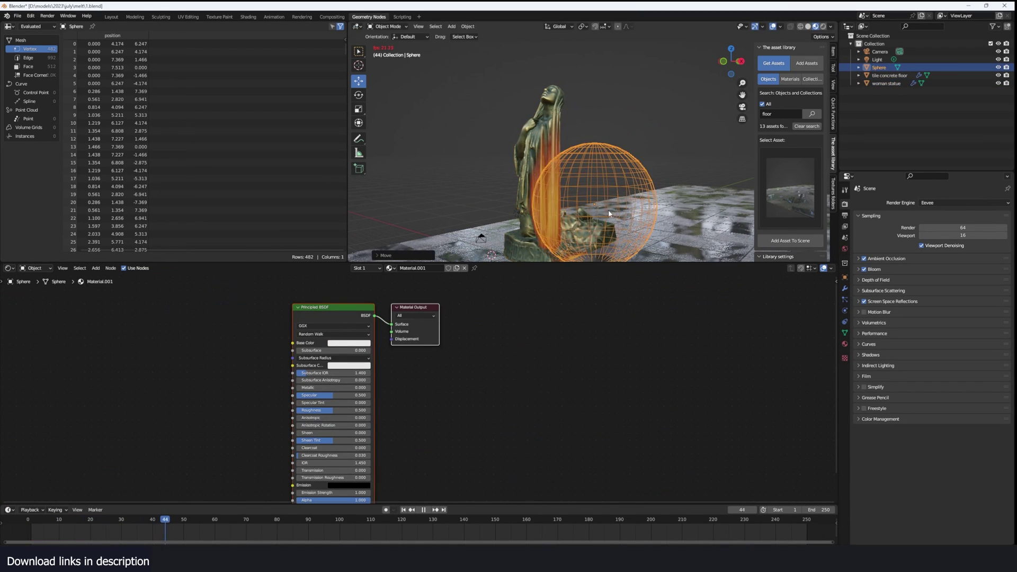
key(g)
click(607, 148)
key(space)
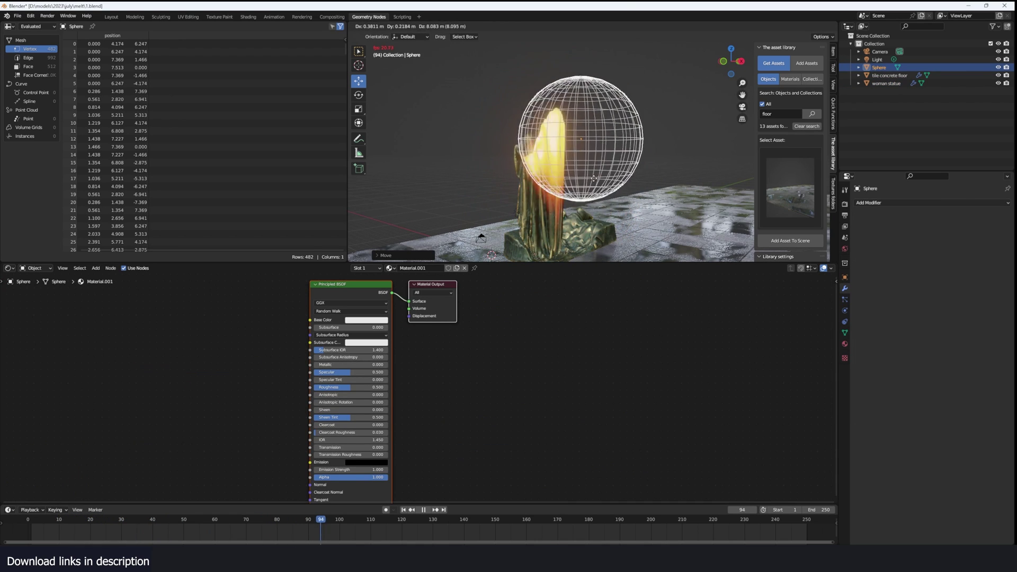
drag(593, 178, 601, 211)
click(601, 210)
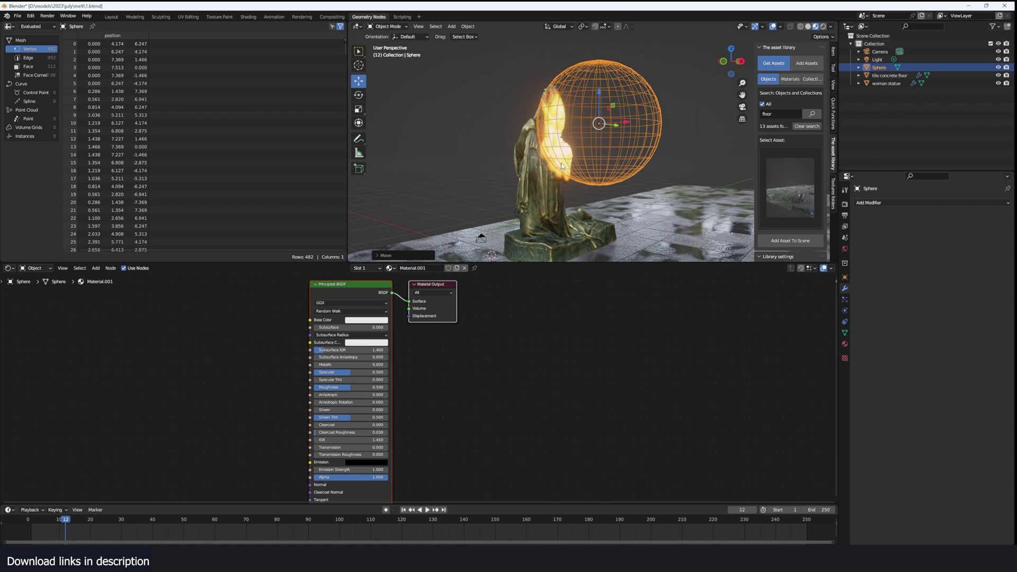
scroll(563, 164, up, 3)
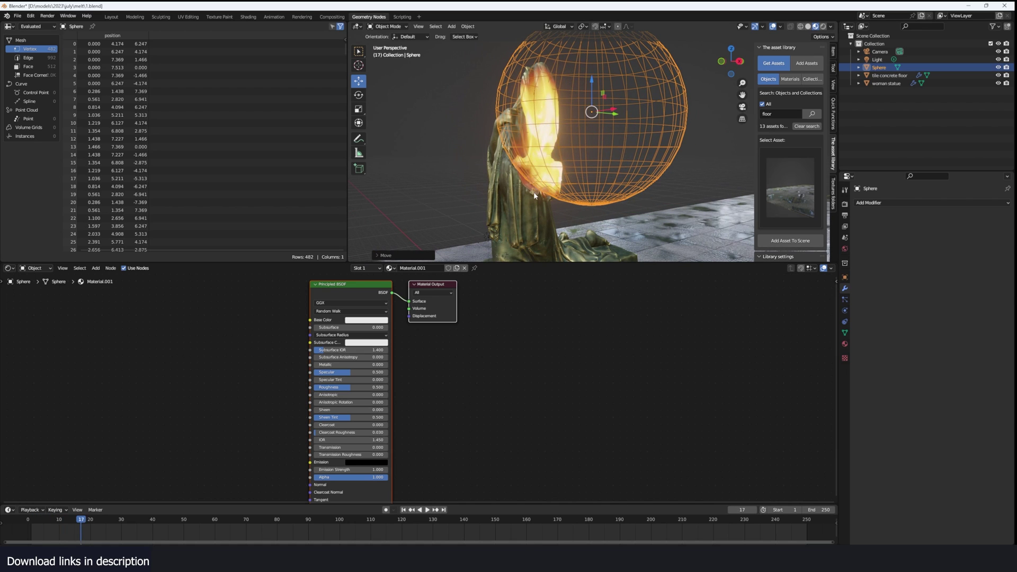
key(space)
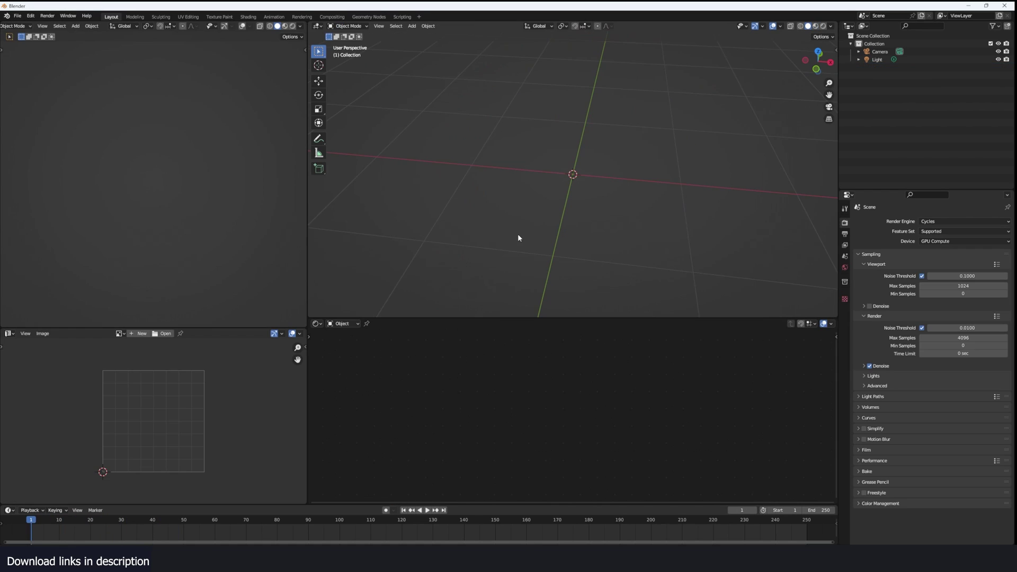
- Add the woman statue from the asset library to the new scene and display it in Material Preview shading
key(n)
click(834, 136)
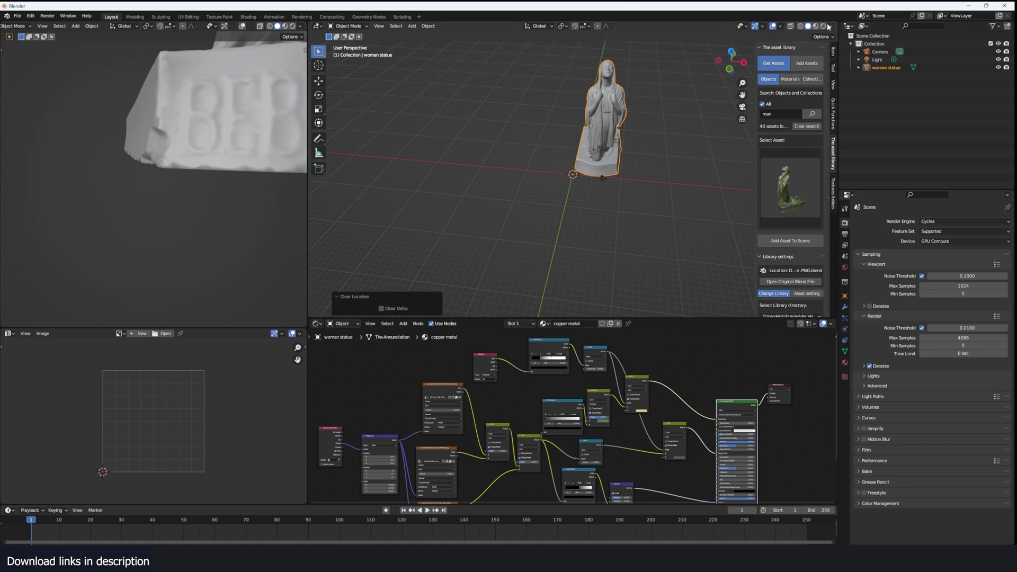
click(816, 26)
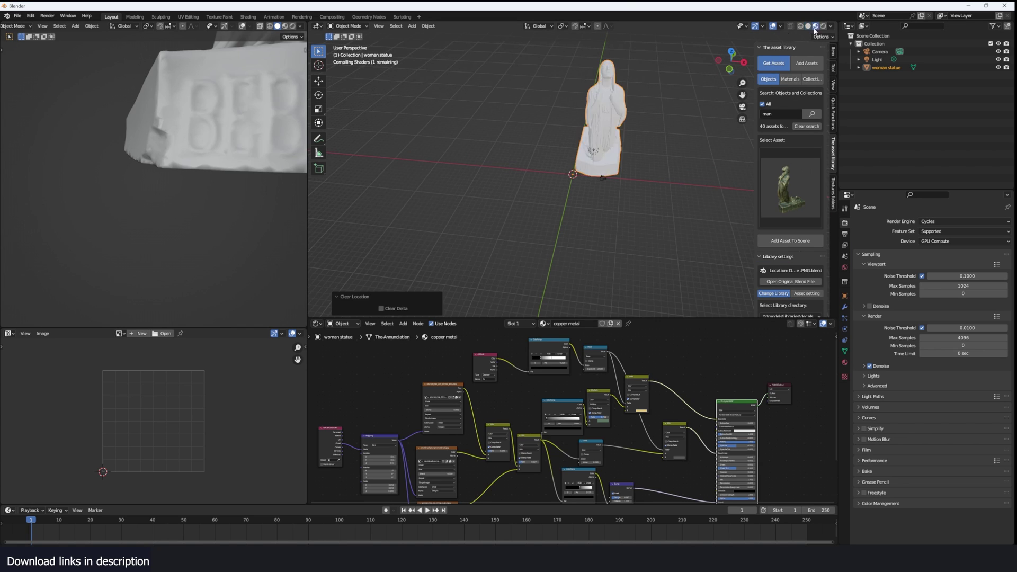
scroll(591, 119, up, 6)
middle_drag(696, 294, 617, 268)
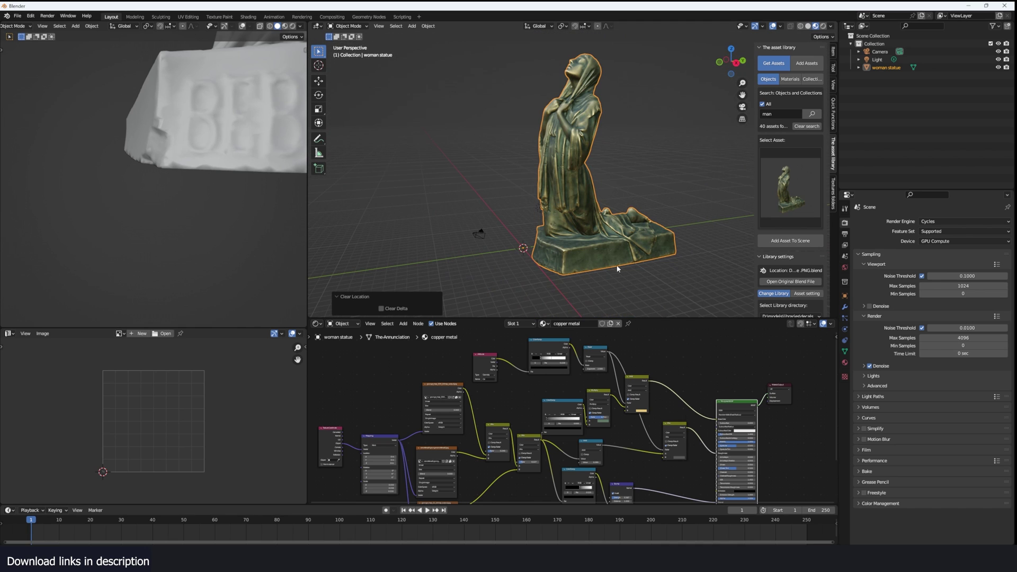
- Create a new Geometry Nodes tree on the woman statue in the Geometry Nodes workspace, with Material Preview shading in the viewport
click(371, 16)
click(419, 268)
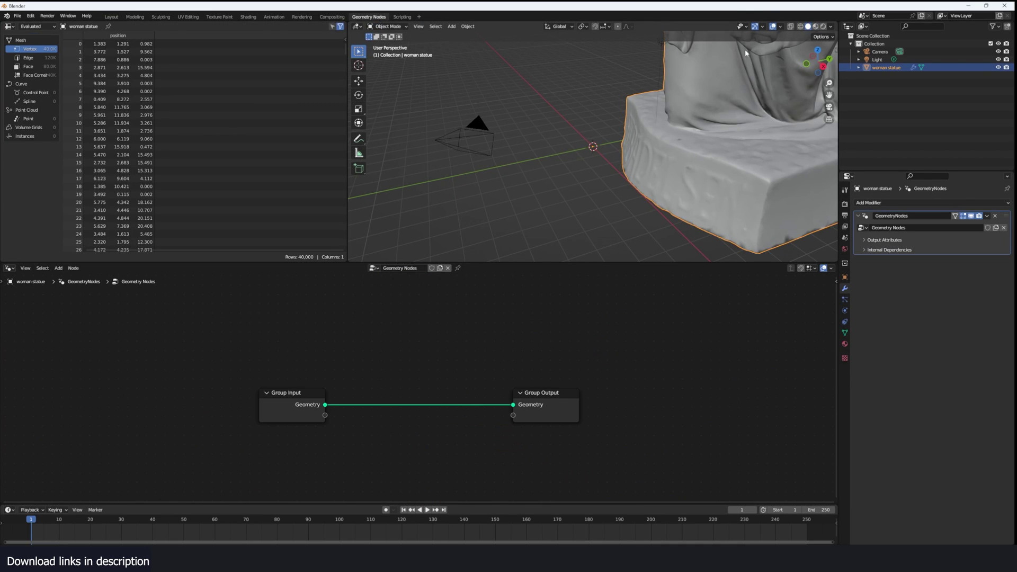
click(814, 26)
scroll(618, 121, down, 6)
scroll(490, 344, up, 2)
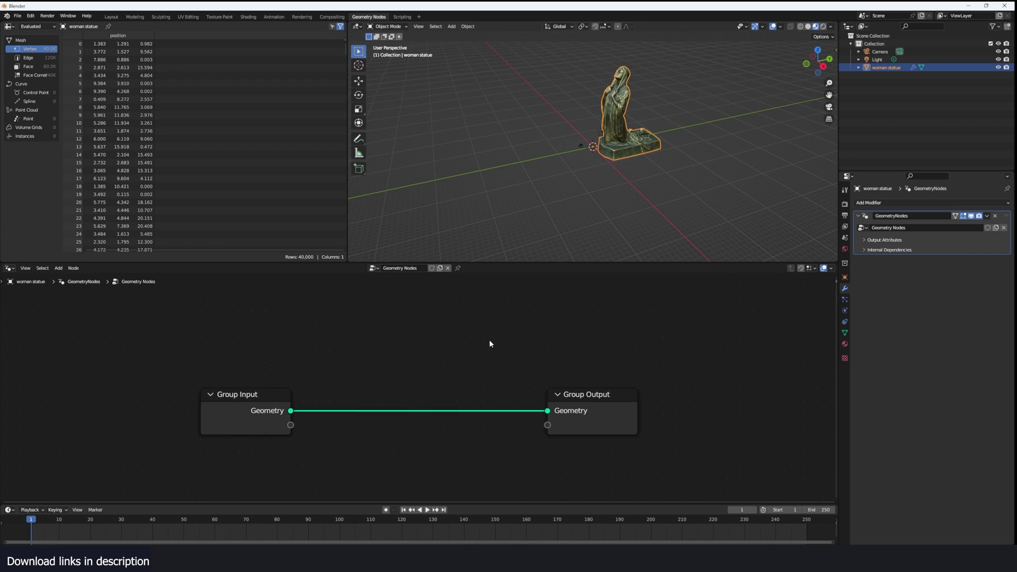
- Spread the Group Input and Group Output nodes apart and add a Simulation Zone between them
scroll(342, 372, down, 2)
drag(313, 392, 132, 373)
drag(527, 391, 603, 369)
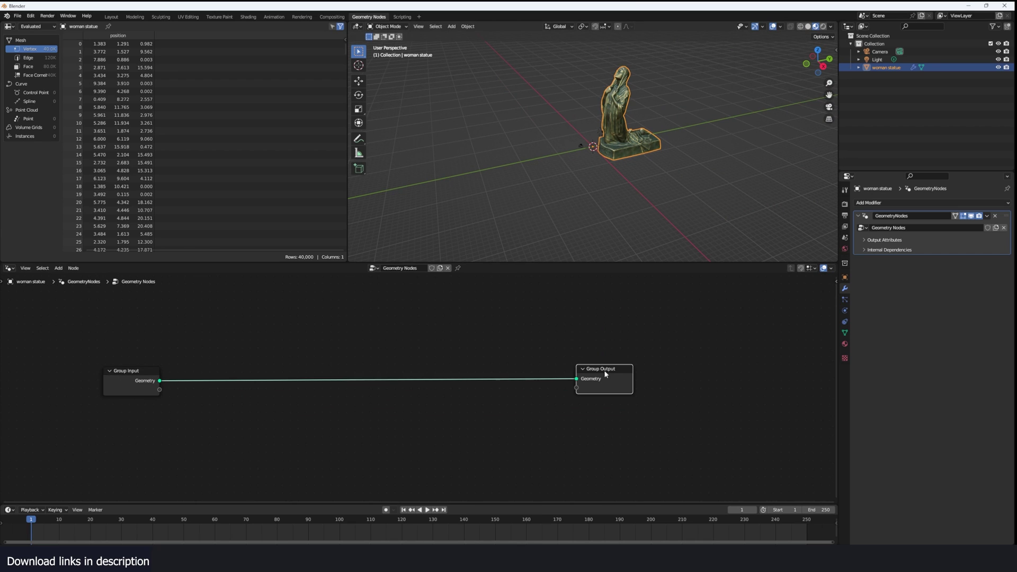
key(shift+a)
key(Escape)
key(shift+a)
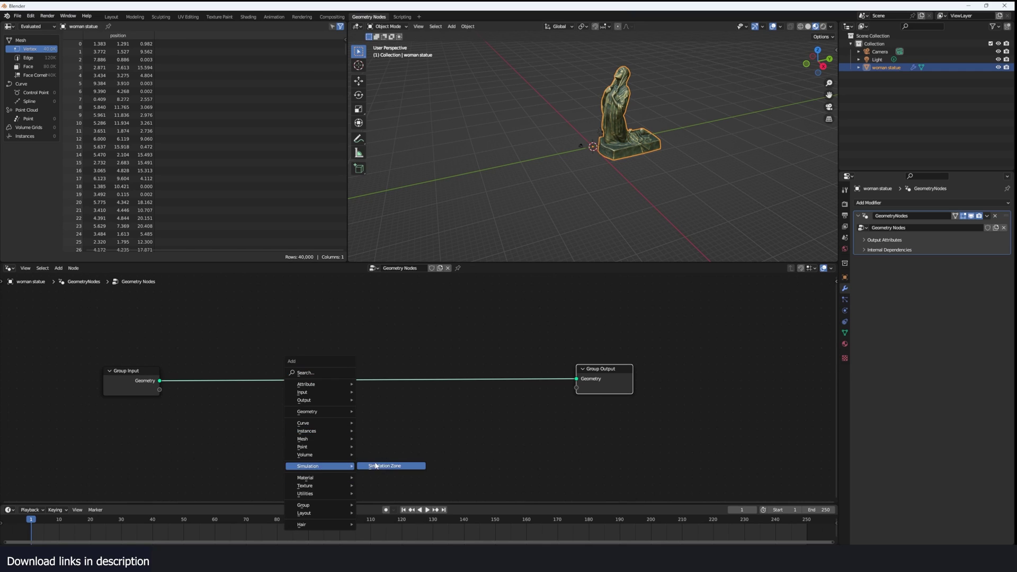
click(375, 466)
click(368, 311)
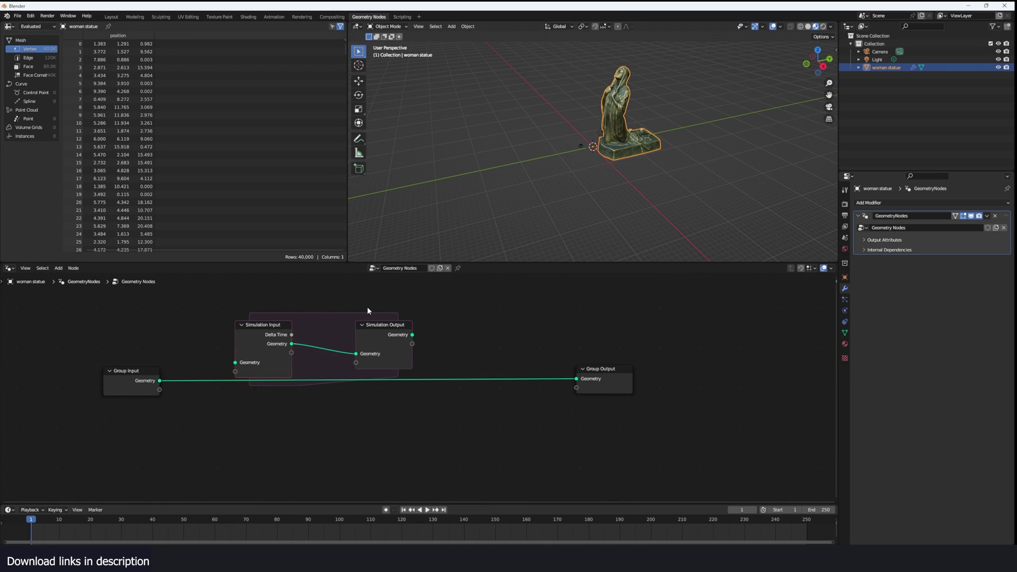
- Route the geometry from Group Input through the simulation zone to Group Output and widen the zone
drag(159, 386, 132, 367)
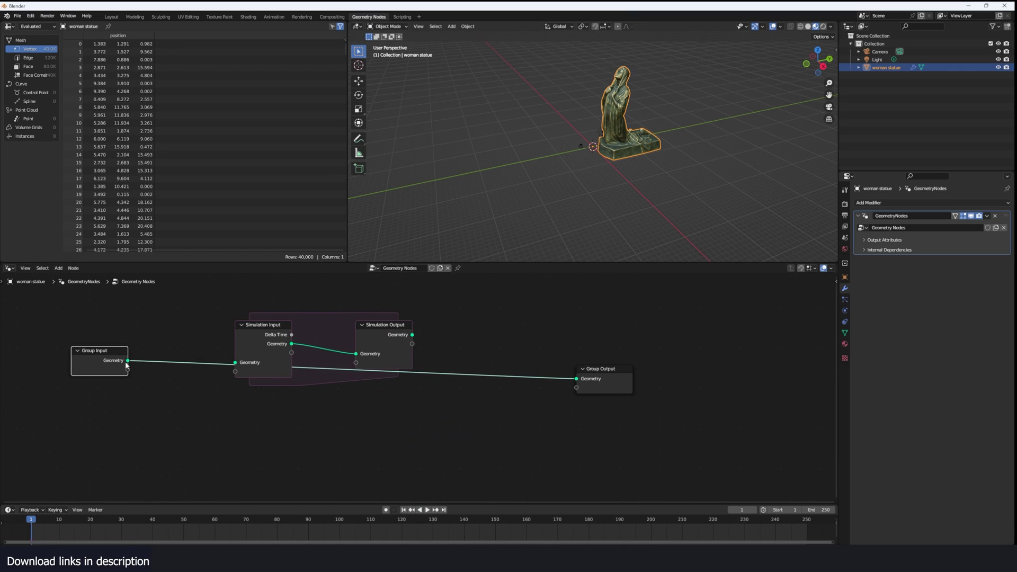
drag(259, 340, 269, 331)
drag(396, 335, 577, 376)
drag(463, 340, 497, 340)
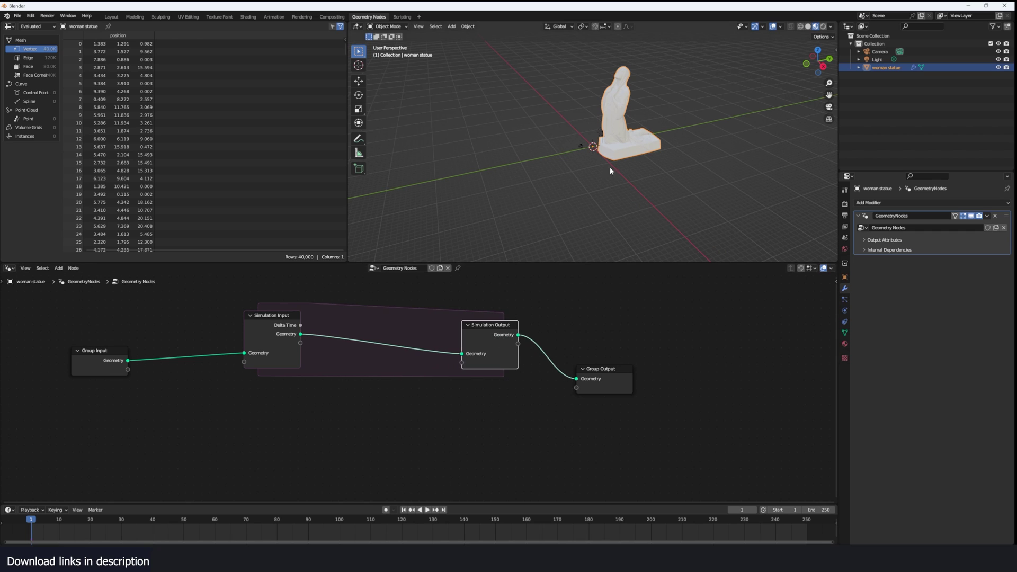
- Insert a Set Material node between Simulation Output and Group Output and assign the copper metal material
middle_drag(594, 365, 570, 367)
drag(570, 367, 697, 367)
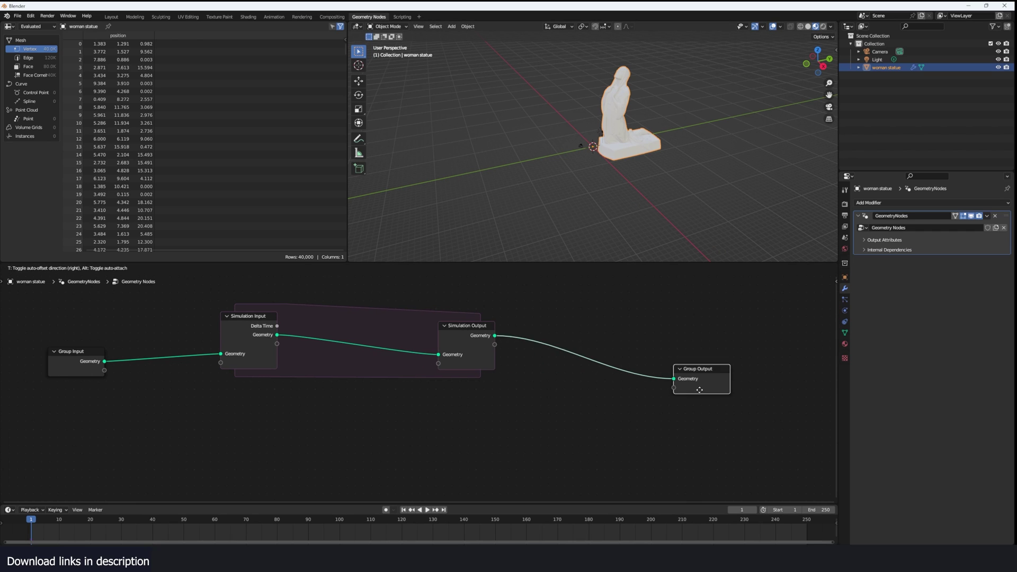
key(shift+a)
click(535, 249)
text(set)
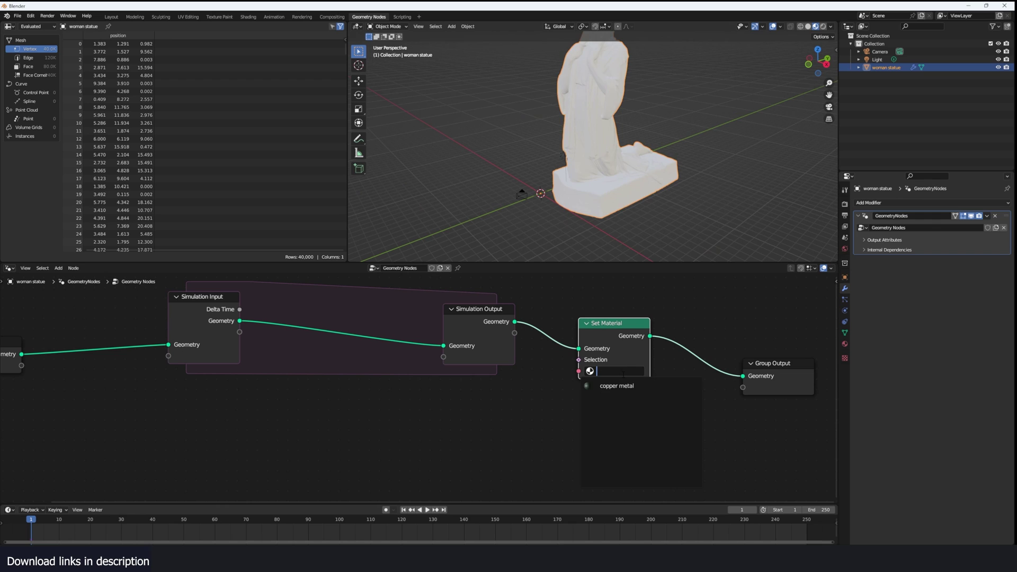
click(617, 385)
scroll(618, 251, down, 3)
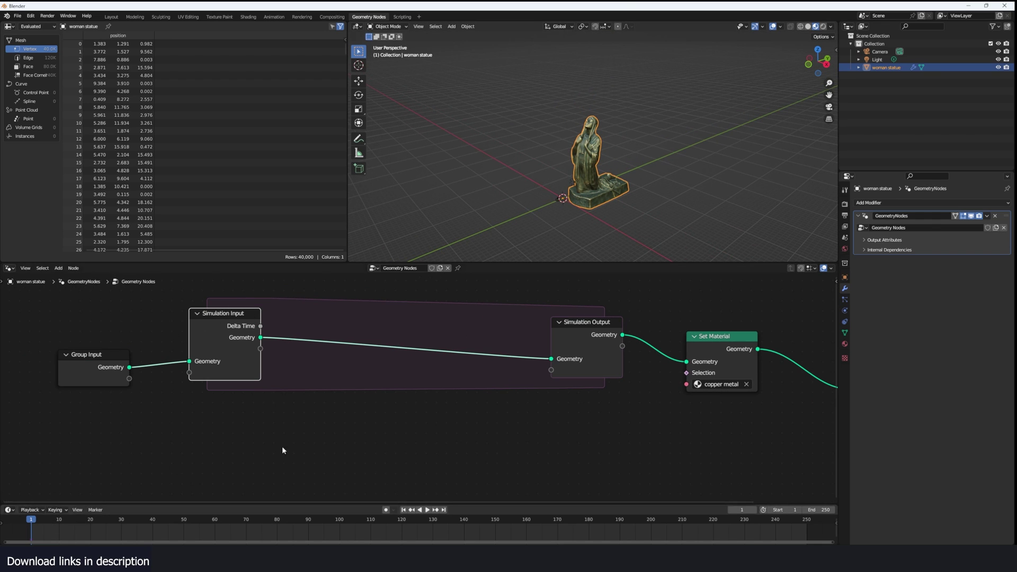
- Insert a Set Position node on the geometry link inside the simulation zone
middle_drag(329, 394, 364, 382)
key(shift+a)
click(365, 384)
text(set)
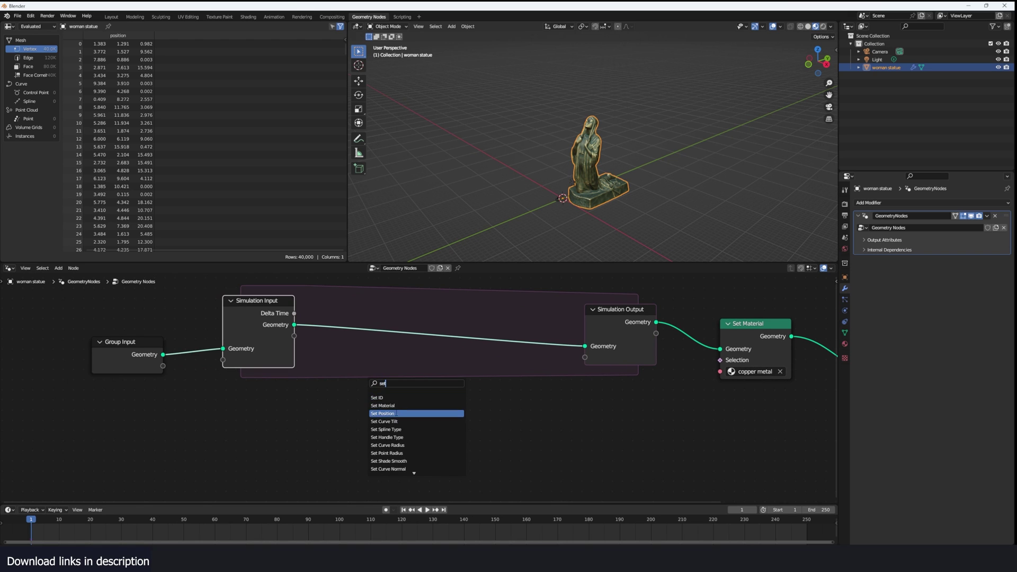
click(410, 414)
click(424, 338)
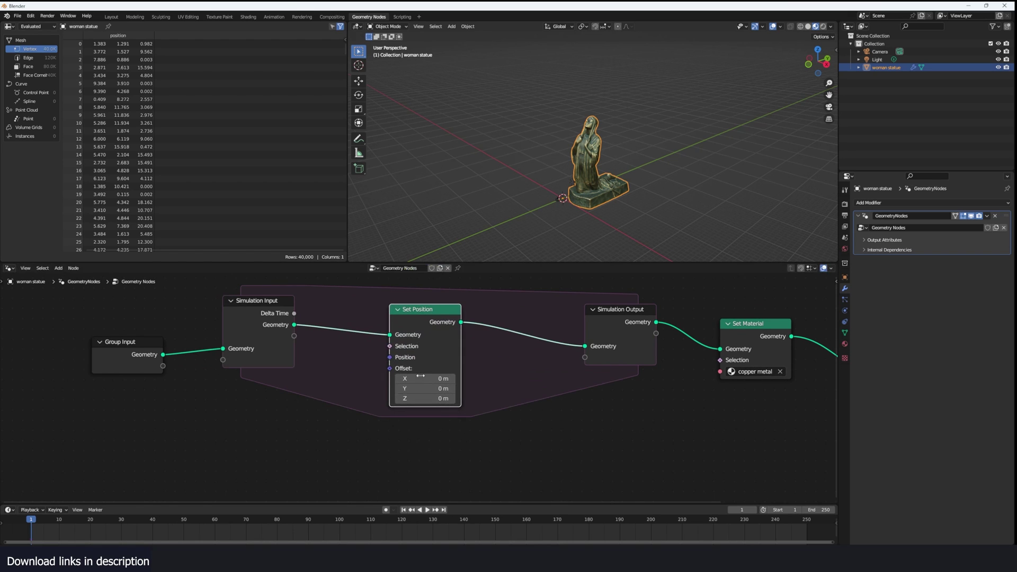
- Set the Set Position Z offset to 0.1 m, play the simulation and return to frame 0
click(452, 398)
key(space)
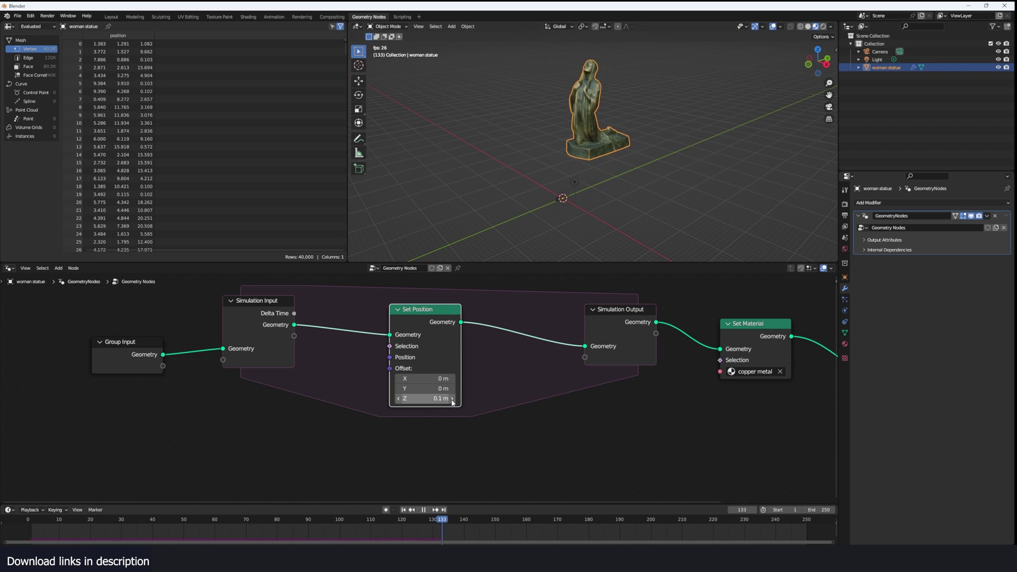
key(space)
click(28, 520)
- Detach Set Position from the simulation zone, feed it directly from Group Input and preview it with a Viewer node
scroll(417, 387, down, 3)
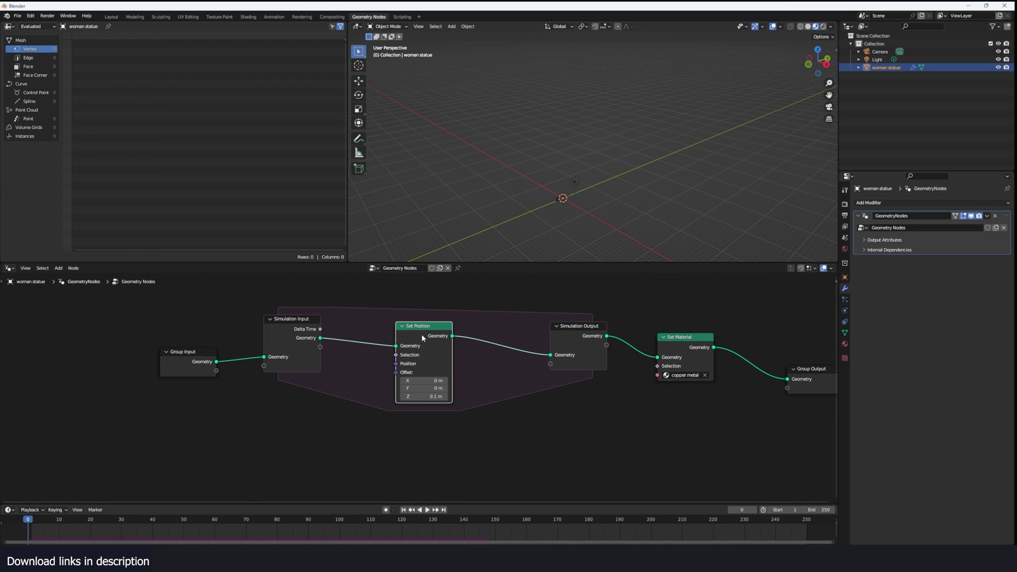
alt+drag(421, 335, 417, 409)
middle_drag(351, 394, 344, 380)
drag(210, 348, 285, 393)
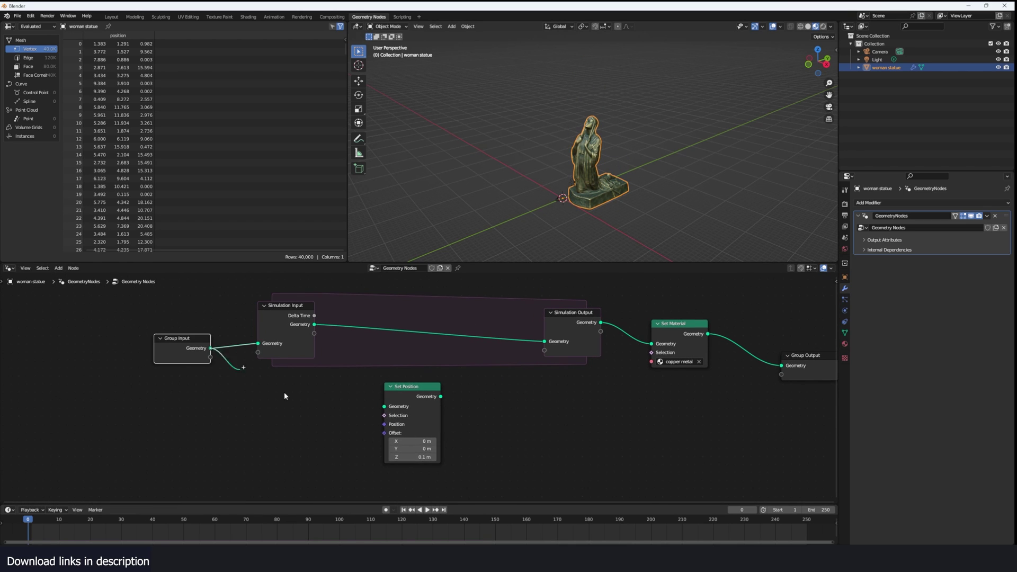
drag(403, 411, 403, 411)
ctrl+shift+click(419, 401)
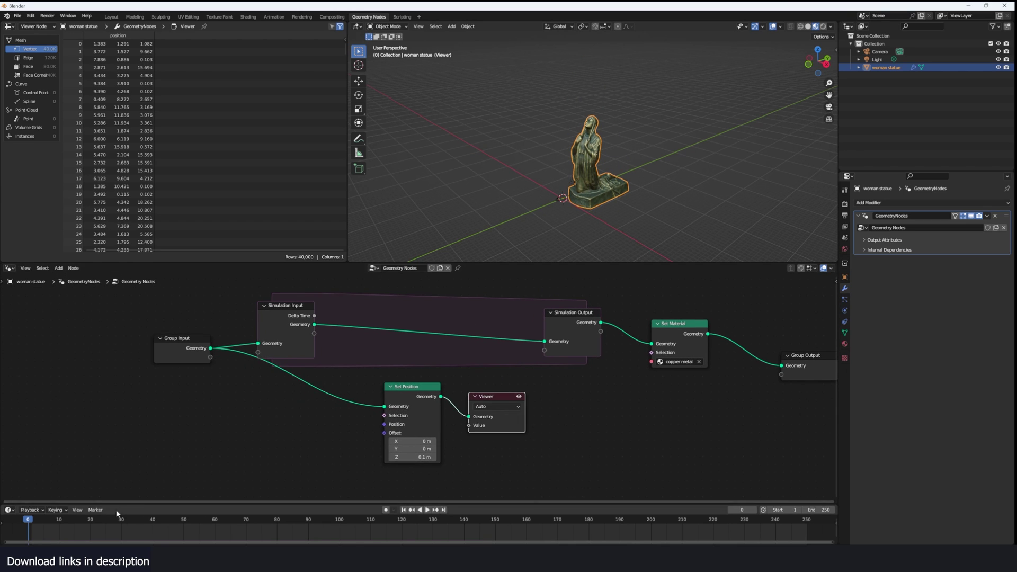
- Play the animation with Set Position outside the zone, and set its Z offset to 1 m
key(space)
scroll(443, 446, up, 1)
key(space)
drag(419, 469, 477, 469)
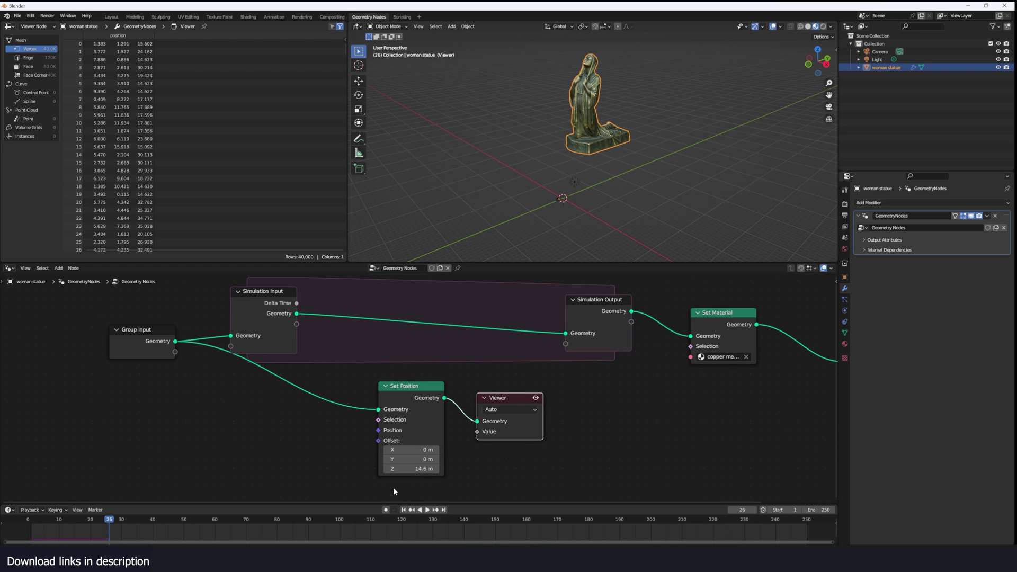
click(419, 469)
text(1)
key(Return)
- Replay the animation from frame 1 in front view to examine the offset without simulation
key(KP_1)
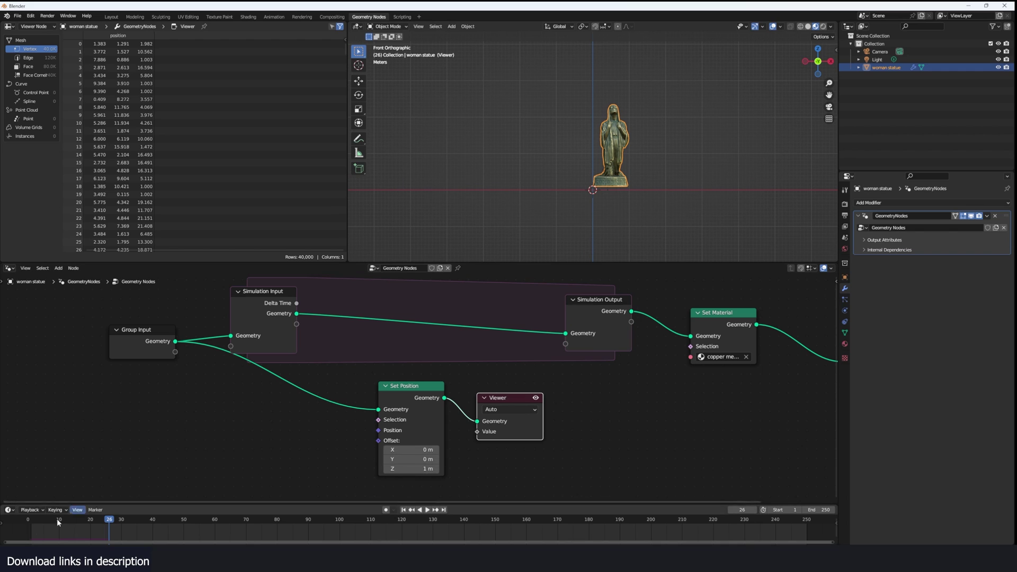
click(31, 520)
key(space)
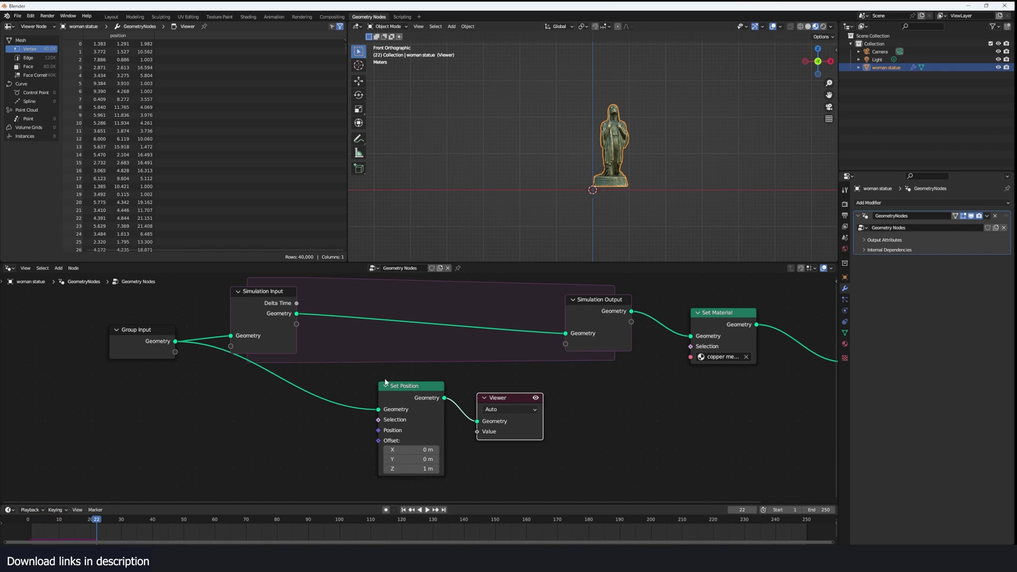
- Put Set Position back on the link inside the simulation zone and connect the Viewer to Simulation Output
click(385, 383)
drag(415, 399, 397, 403)
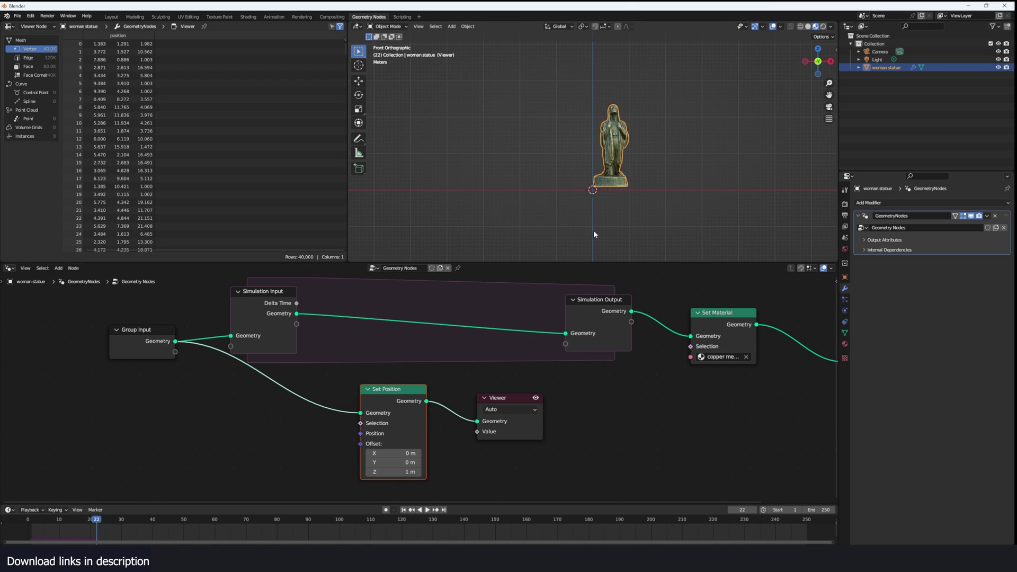
drag(391, 397, 418, 325)
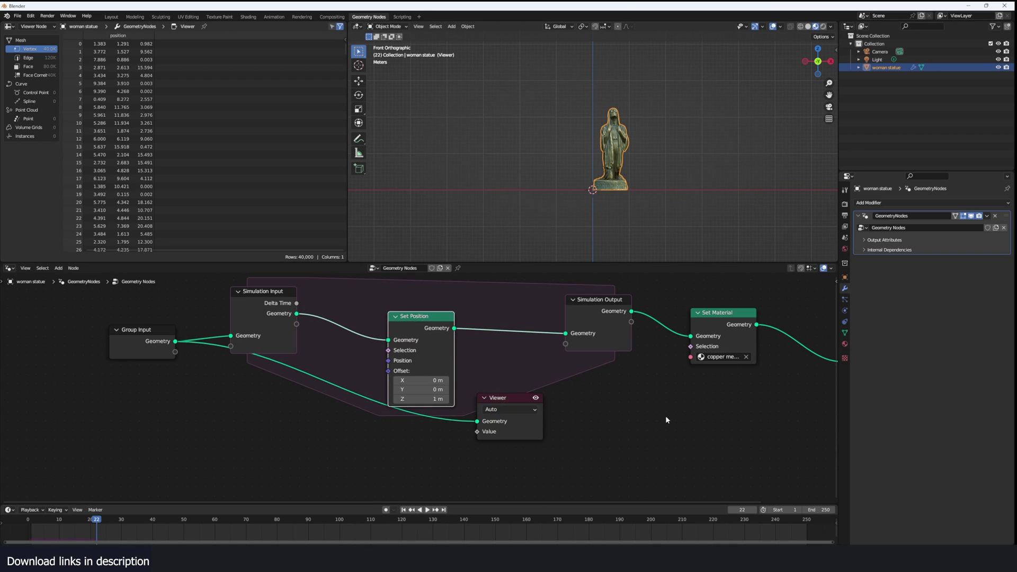
drag(498, 398, 611, 416)
ctrl+shift+click(619, 319)
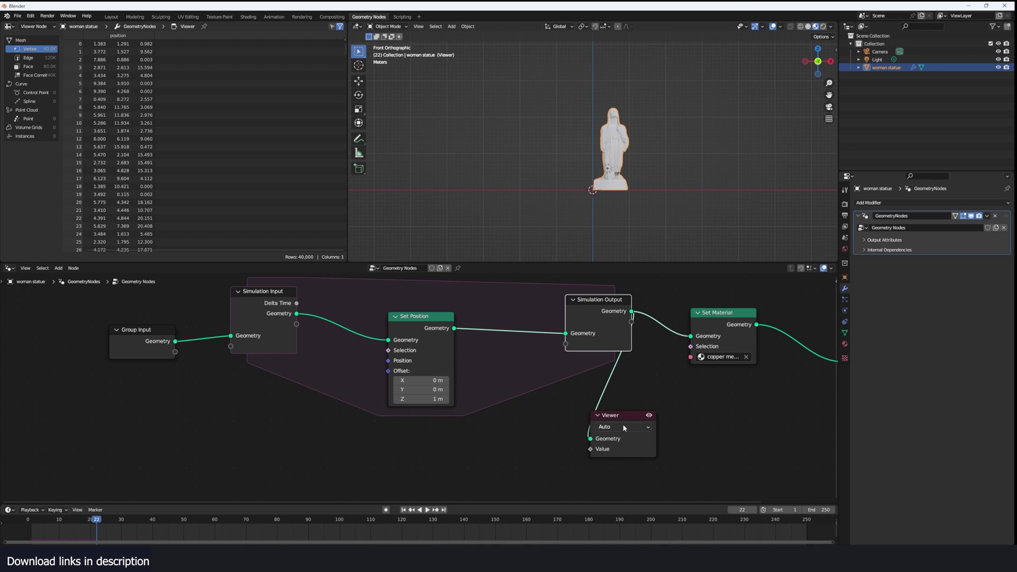
- Replay the simulation from frame 0, in front view and again in perspective, to examine how the 1 m offset accumulates
click(26, 527)
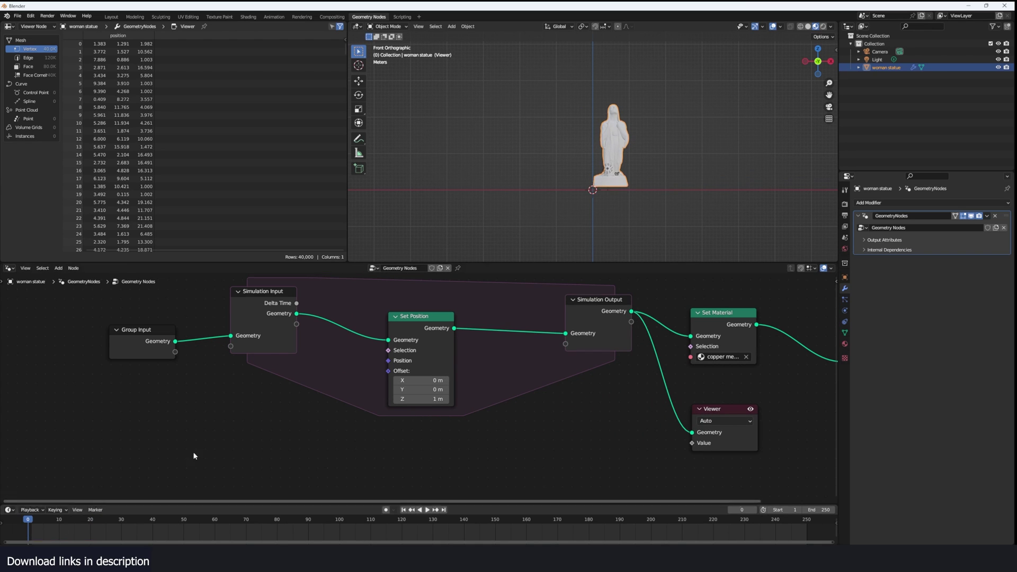
drag(424, 336, 410, 354)
key(space)
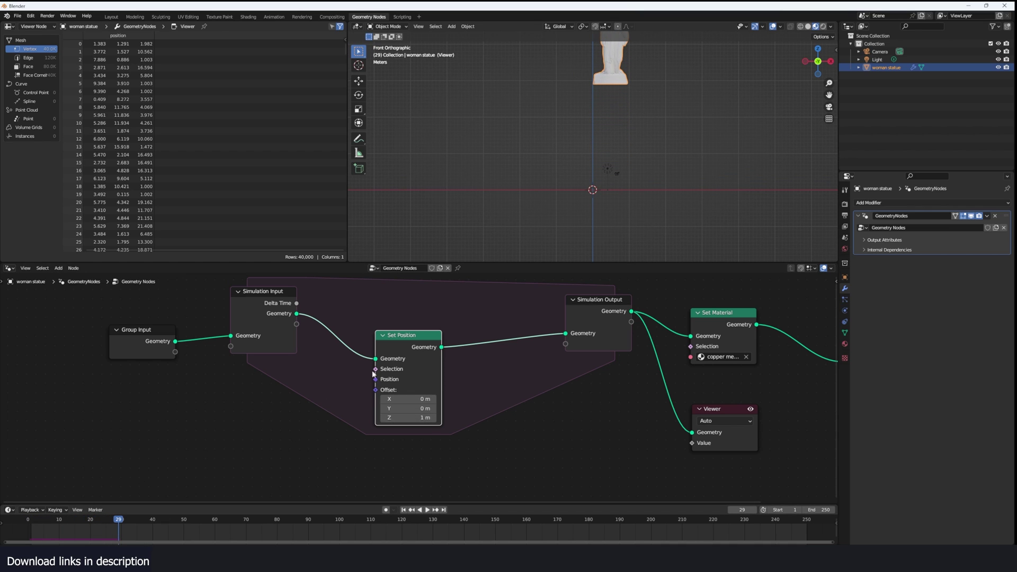
middle_drag(373, 373, 366, 385)
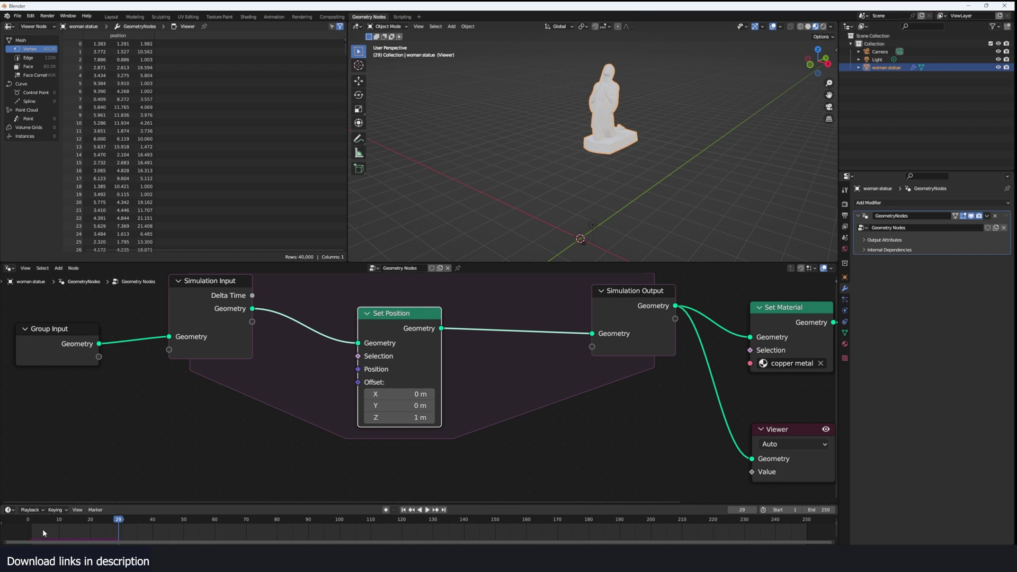
click(29, 526)
key(space)
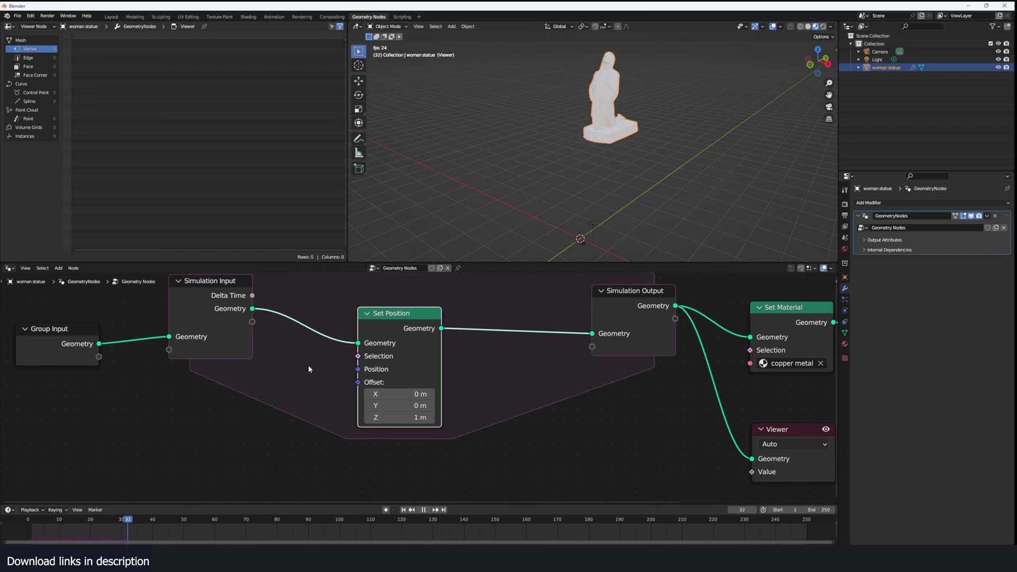
scroll(309, 369, down, 2)
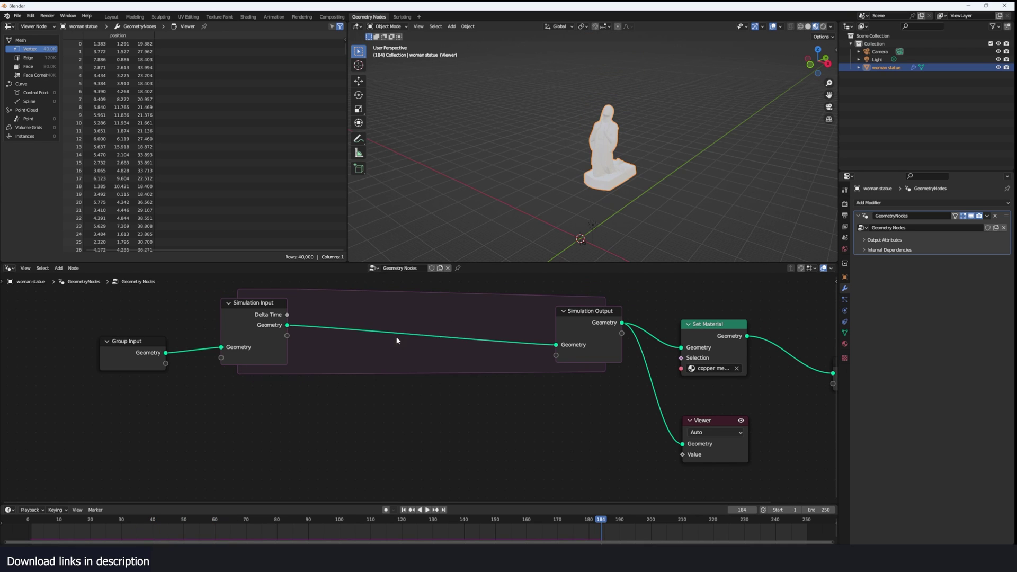
- Insert a Transform Geometry node on the link inside the simulation zone and set its Z rotation to 5.5°
key(shift+a)
text(transform)
key(Return)
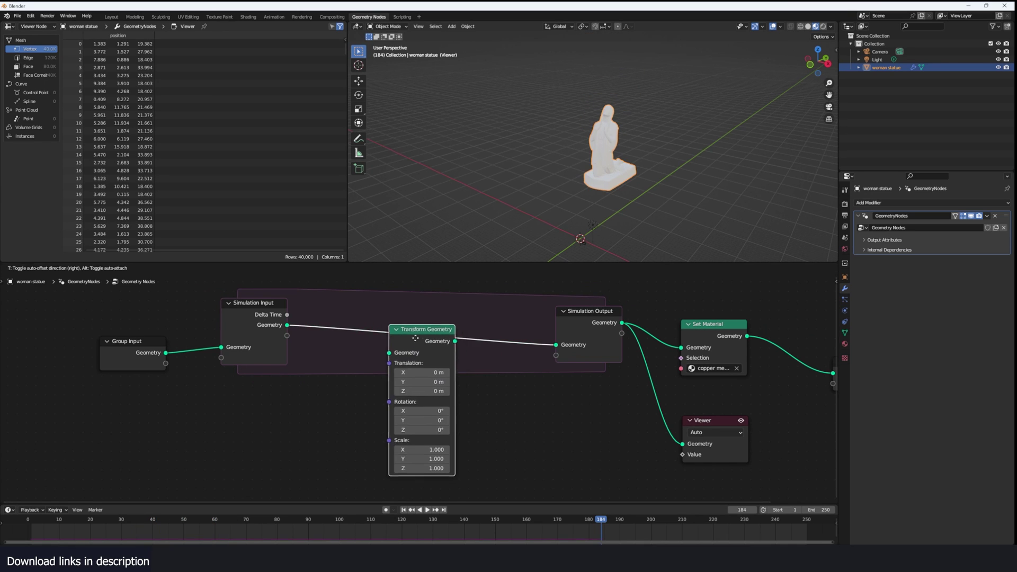
click(407, 323)
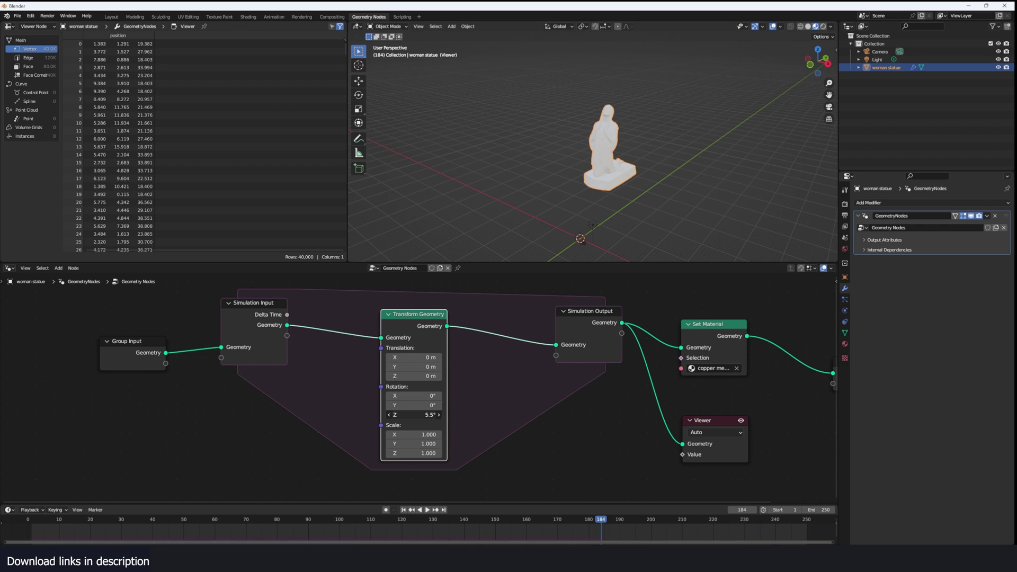
- Play the simulation from the start and set Transform Geometry's rotation to 137° on X, 256° on Y and 133° on Z
click(39, 540)
key(space)
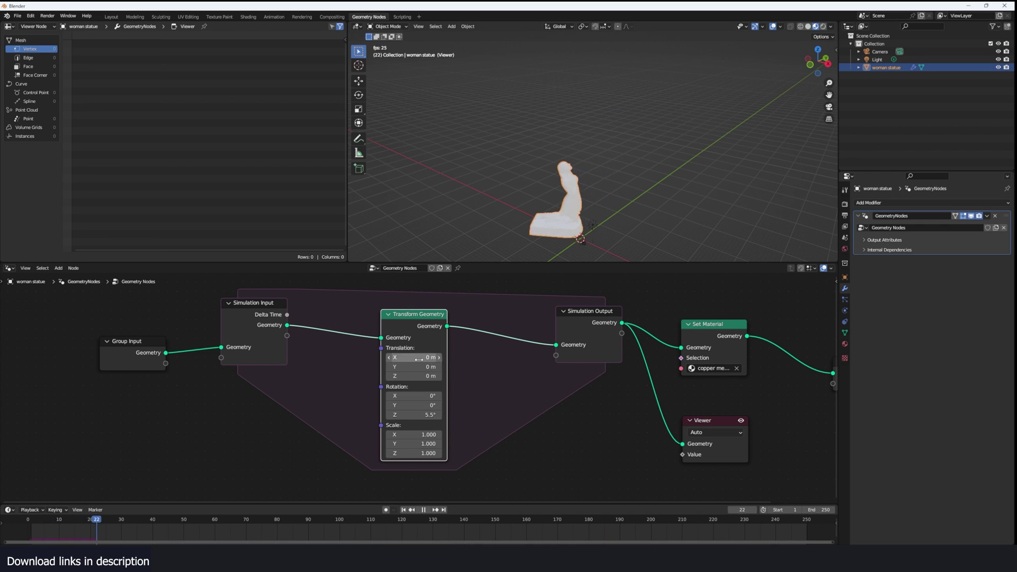
drag(434, 424, 443, 416)
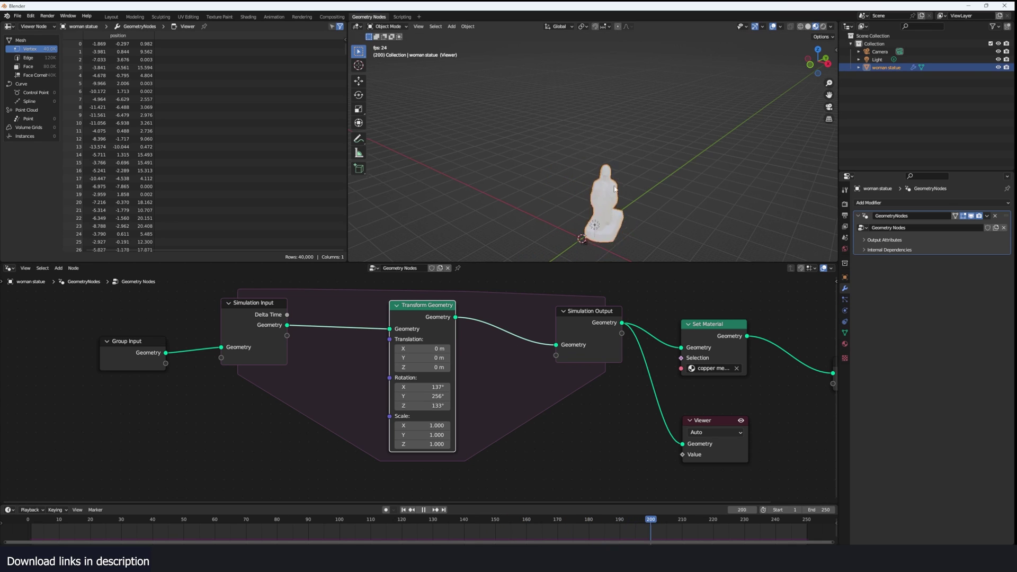
shift+middle_drag(574, 185, 595, 164)
key(space)
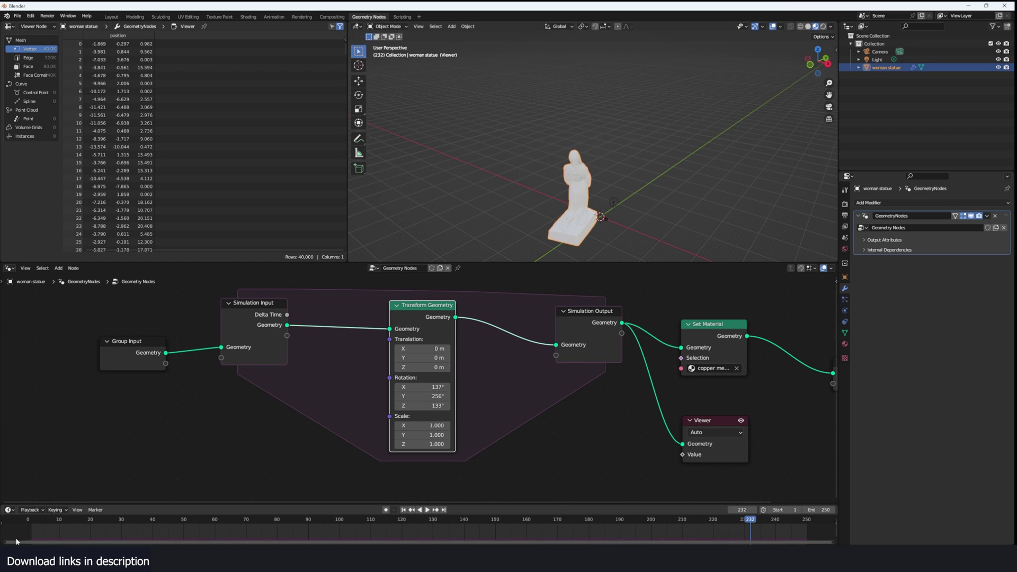
- Replay the simulation from frame 0 to examine how the large rotation accumulates on the statue
click(27, 530)
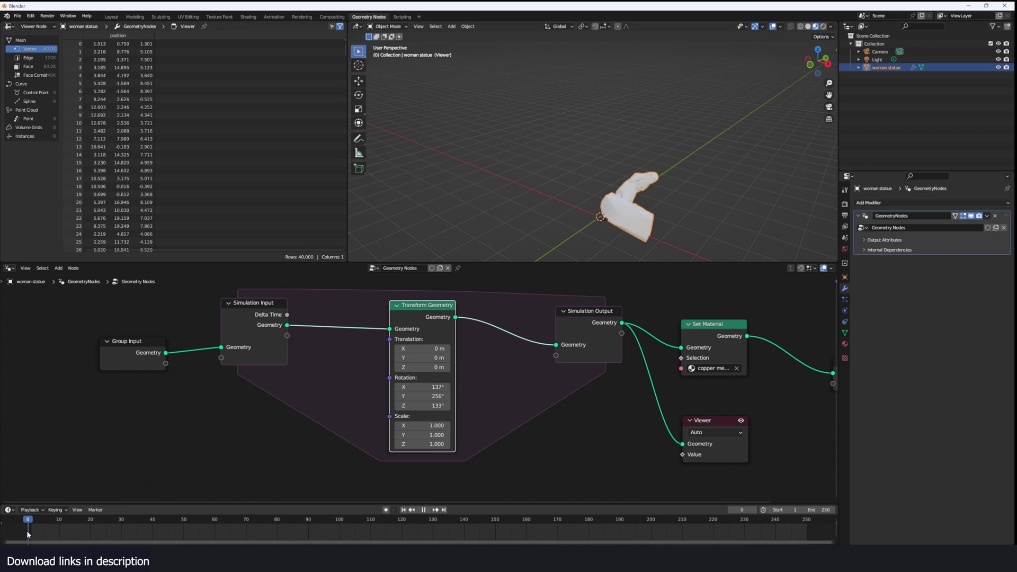
key(space)
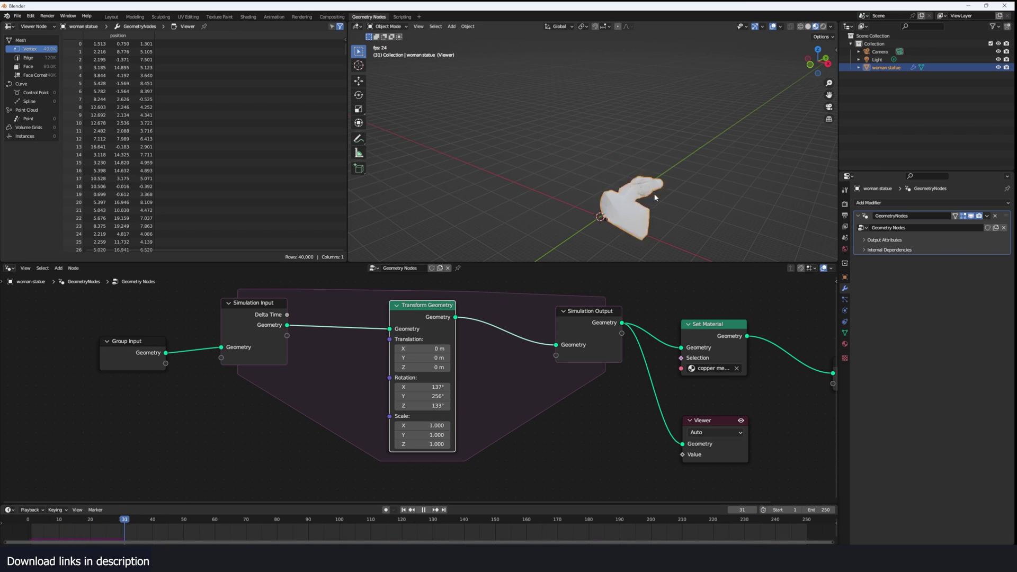
key(space)
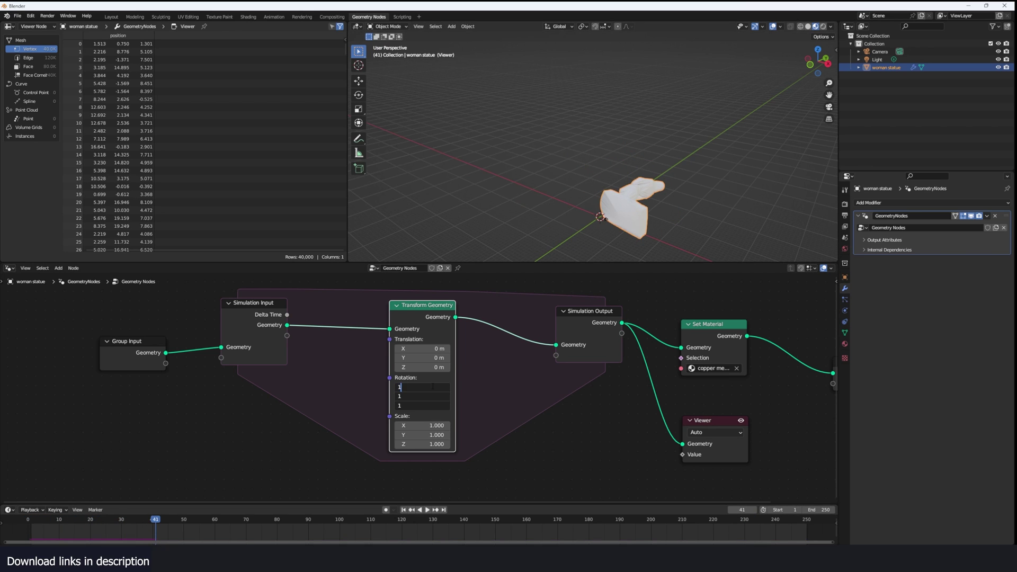
- Set all three Transform Geometry rotation values to 1° and replay the simulation from the first frame
key(Return)
key(shift+Left)
key(space)
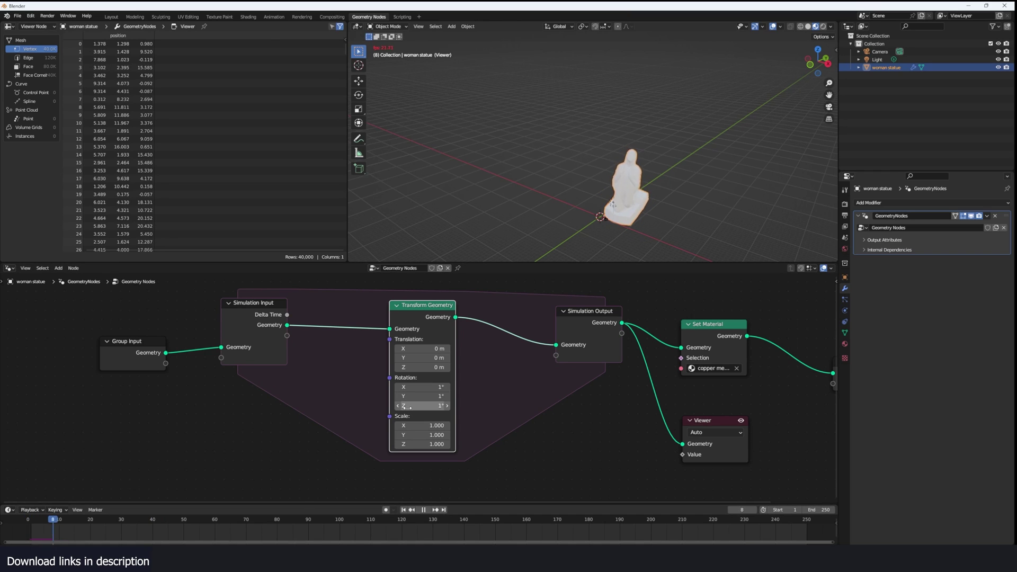
key(space)
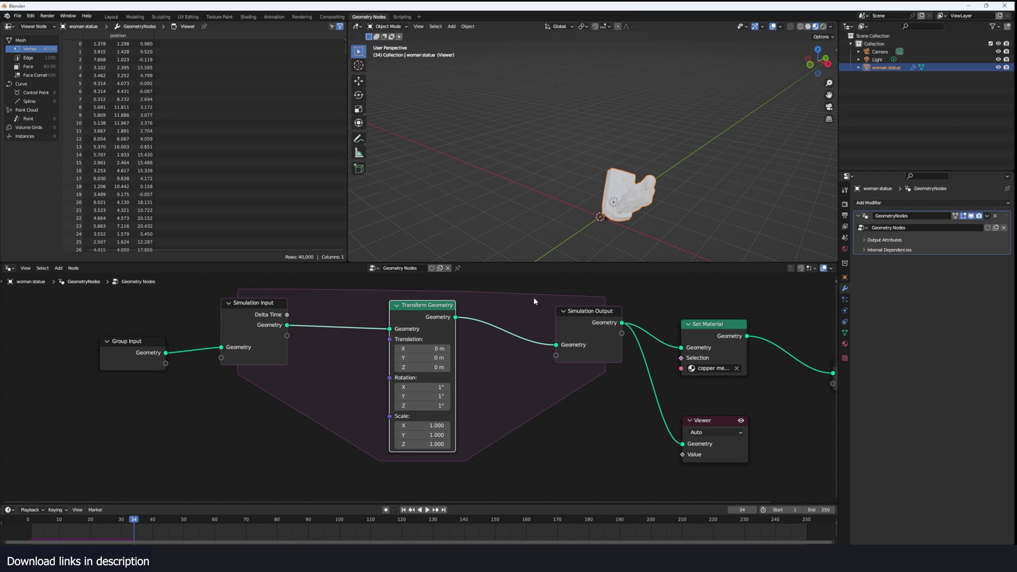
- Replace Transform Geometry with a Set Position node on the geometry link inside the simulation zone
key(ctrl+x)
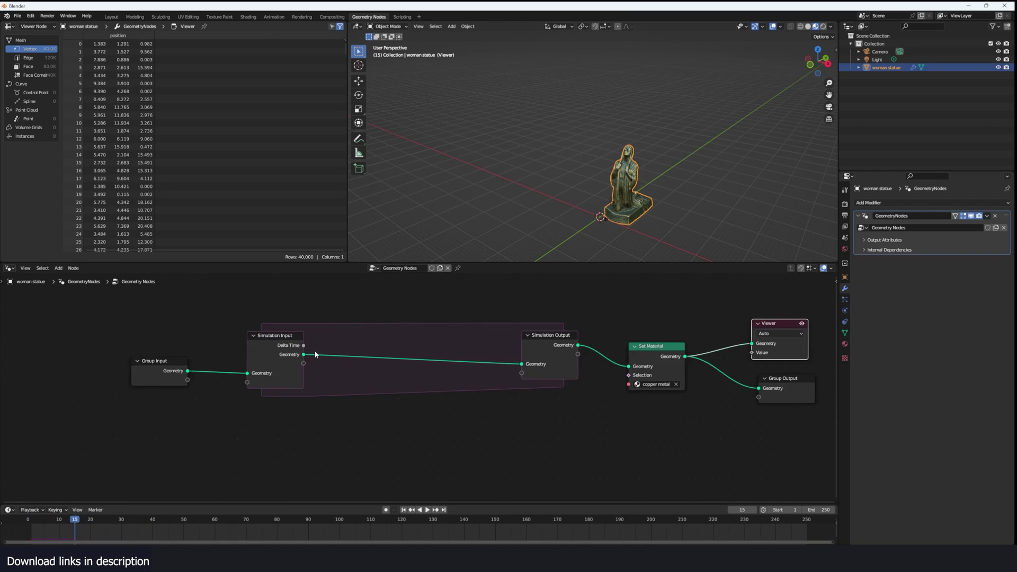
key(shift+a)
text(set)
click(416, 381)
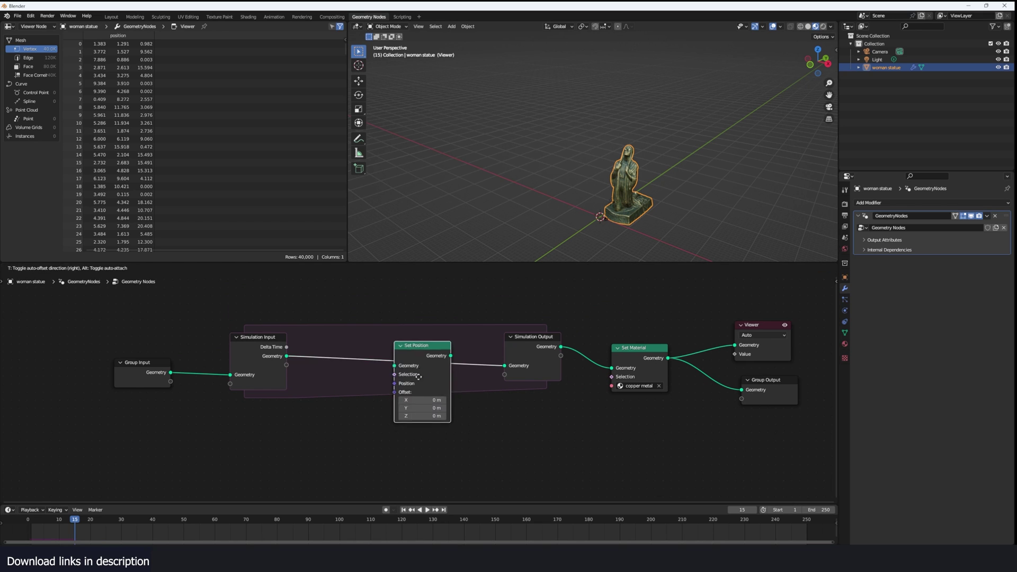
click(423, 370)
- Set the Z offset of Set Position to -0.1 m and play the simulation to check the motion
scroll(416, 385, up, 4)
click(453, 406)
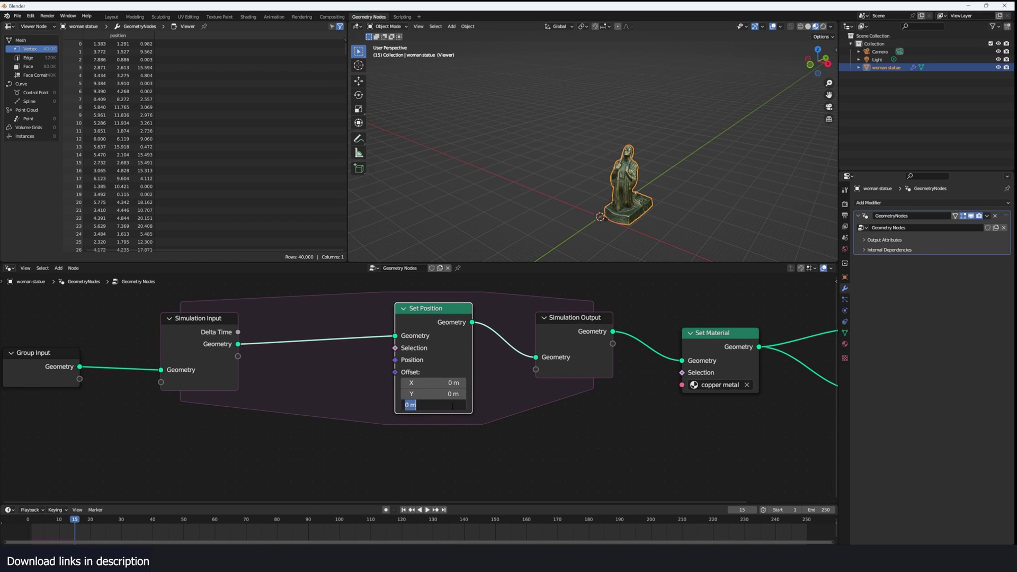
text(-0.1)
key(Return)
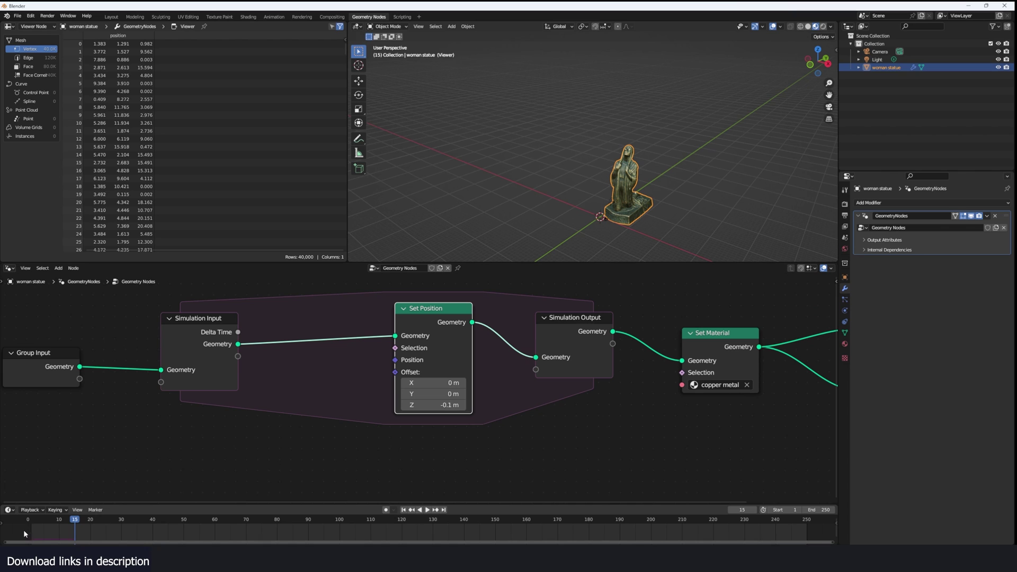
key(space)
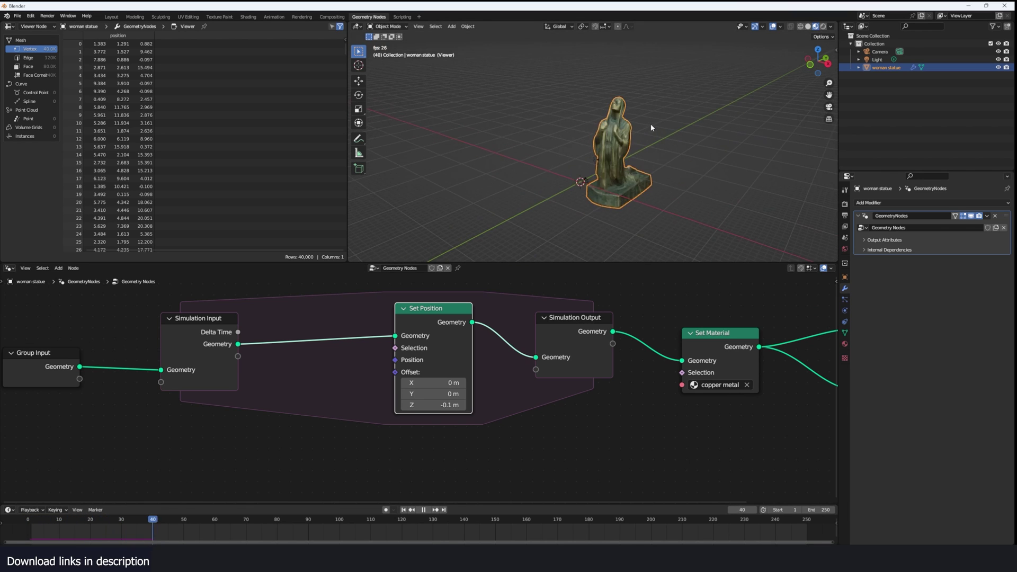
key(Escape)
- Duplicate Set Position below the simulation zone, feed it with the Group Input geometry and connect it to the Viewer
scroll(545, 335, down, 5)
middle_drag(545, 335, 565, 311)
key(shift+d)
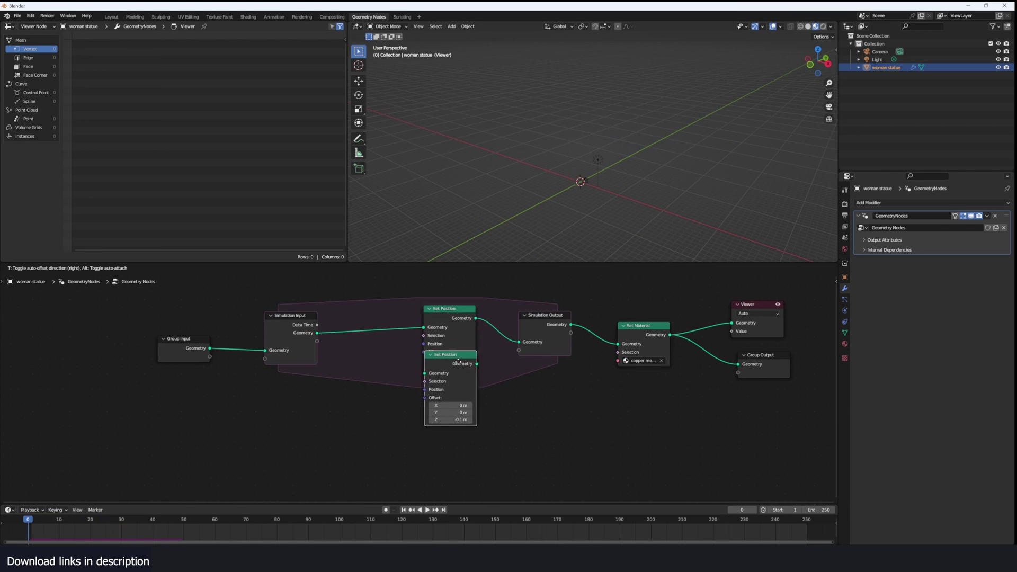
click(506, 412)
middle_drag(332, 343, 290, 317)
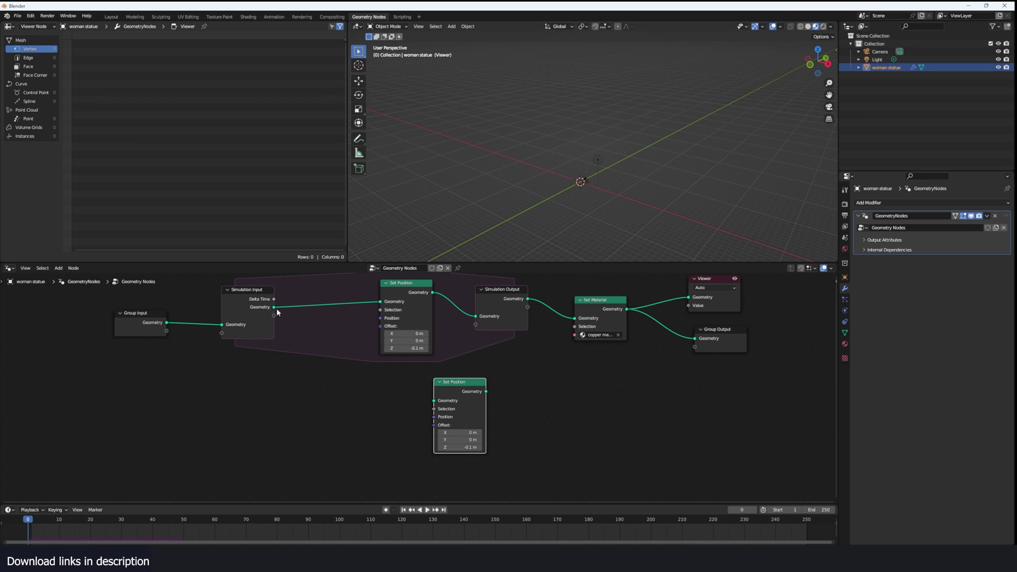
drag(275, 308, 249, 320)
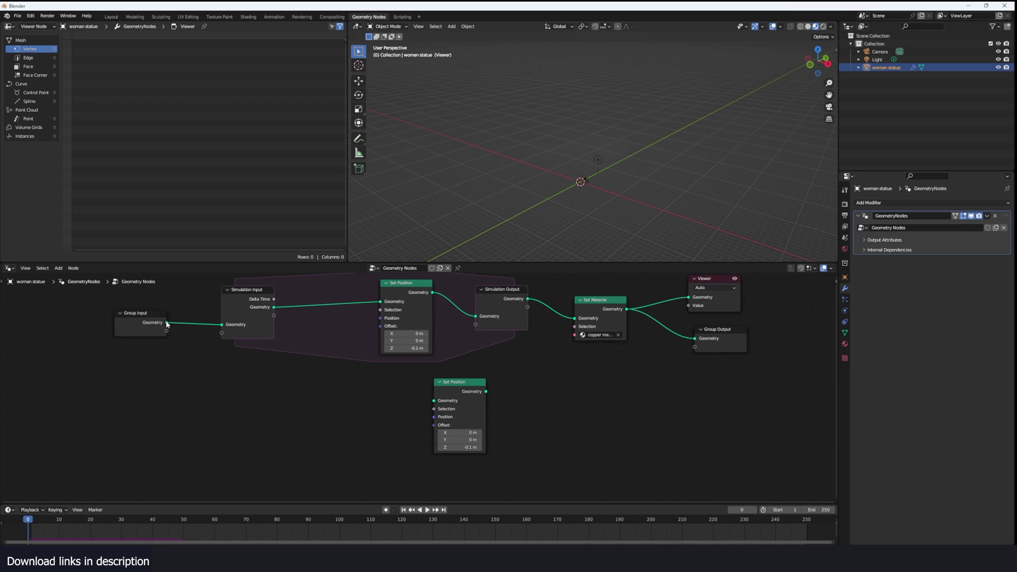
drag(469, 393, 441, 406)
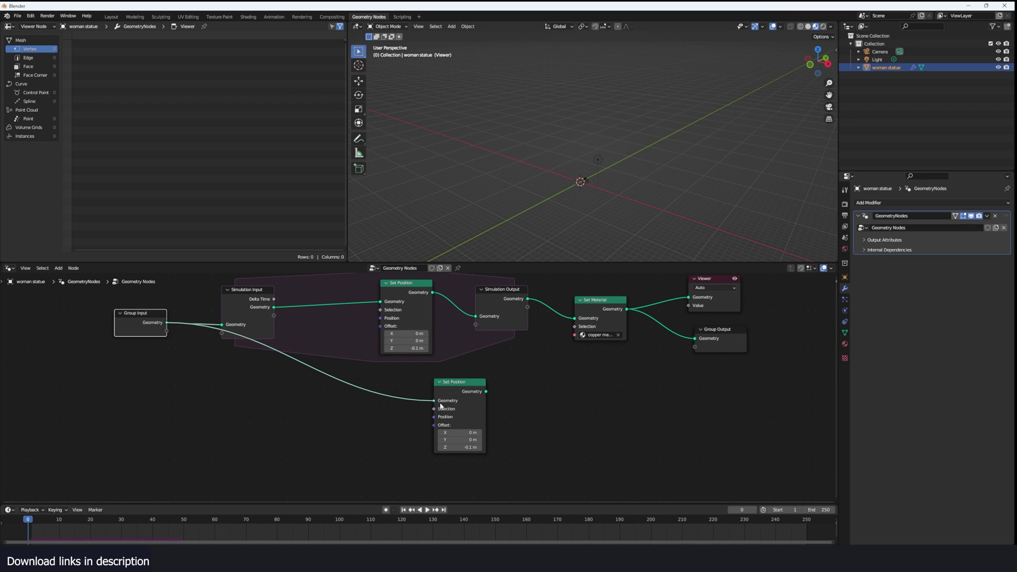
ctrl+shift+click(479, 395)
- Add a Combine XYZ node and connect its Vector output to the Offset of the duplicated Set Position
middle_drag(355, 402, 387, 369)
key(shift+a)
click(386, 367)
text(s)
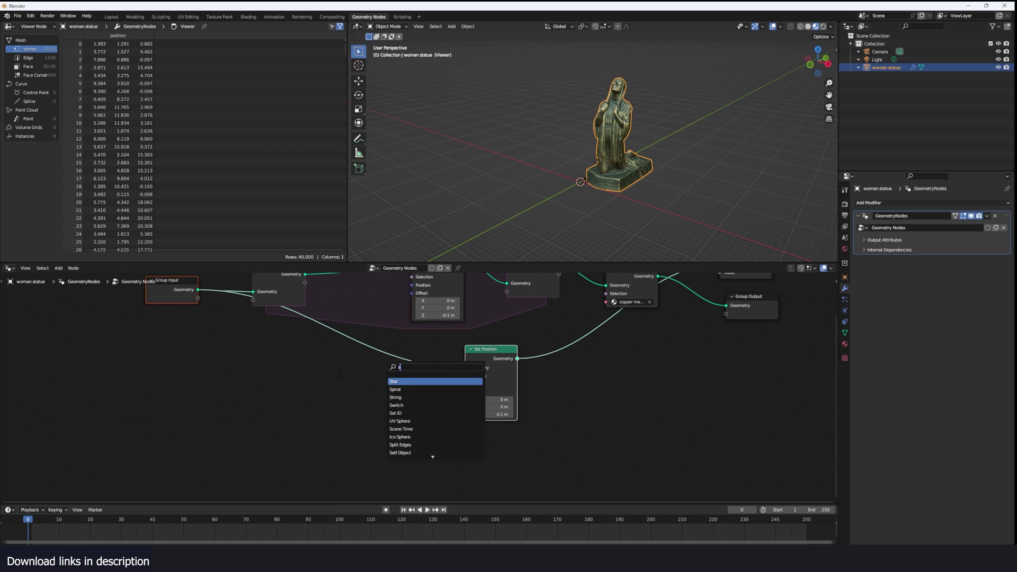
click(341, 375)
key(shift+a)
click(345, 375)
text(x)
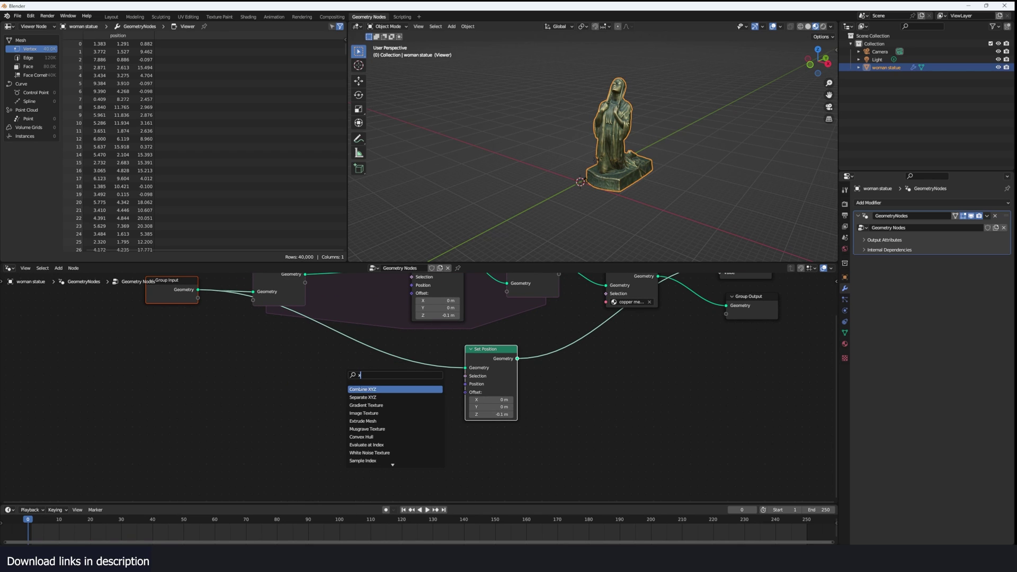
click(371, 390)
click(375, 397)
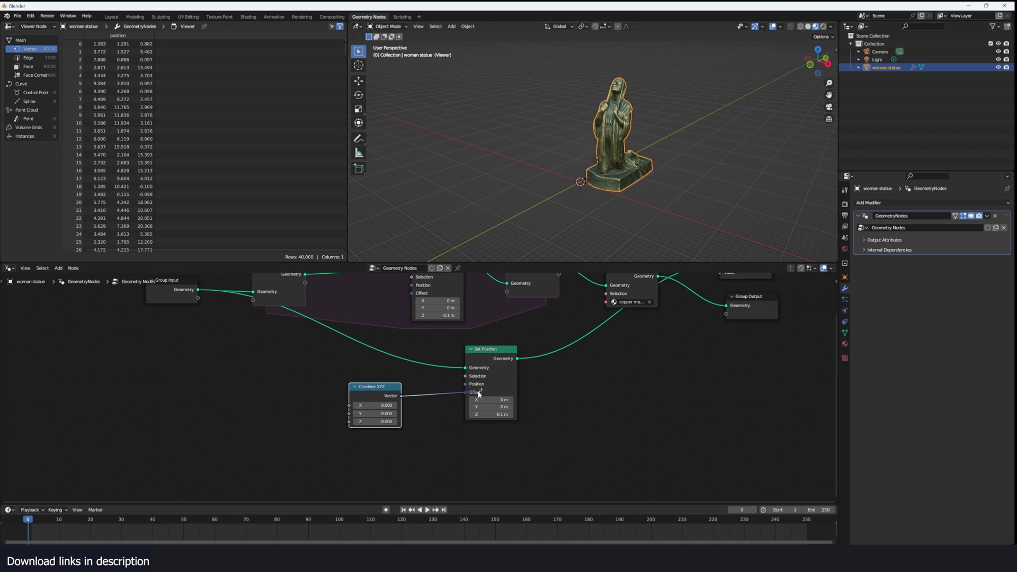
drag(470, 395, 466, 393)
- Add a Noise Texture, connect its Fac output to the Z input of Combine XYZ and set its Scale to 0.5
key(shift+a)
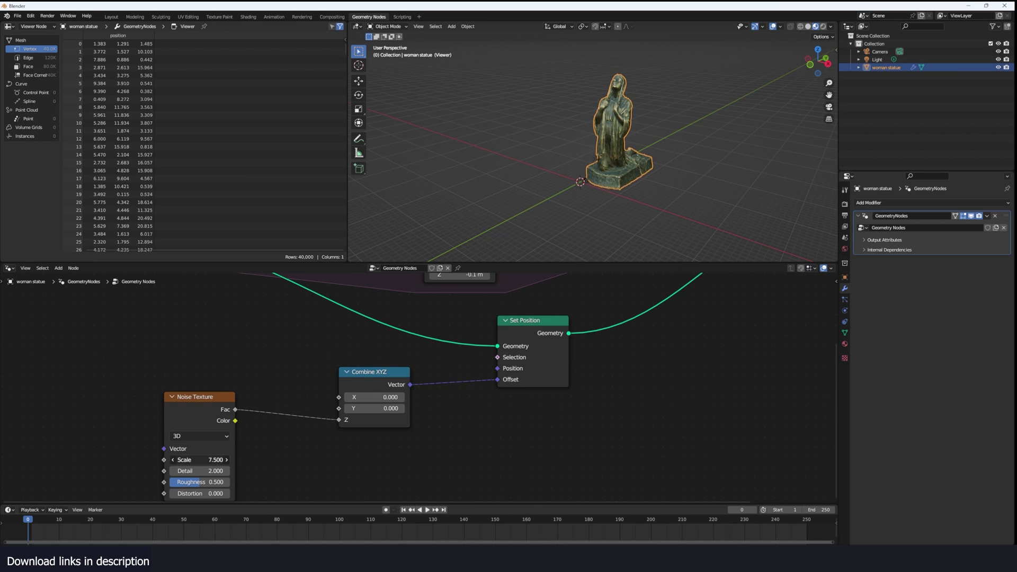
scroll(552, 227, up, 5)
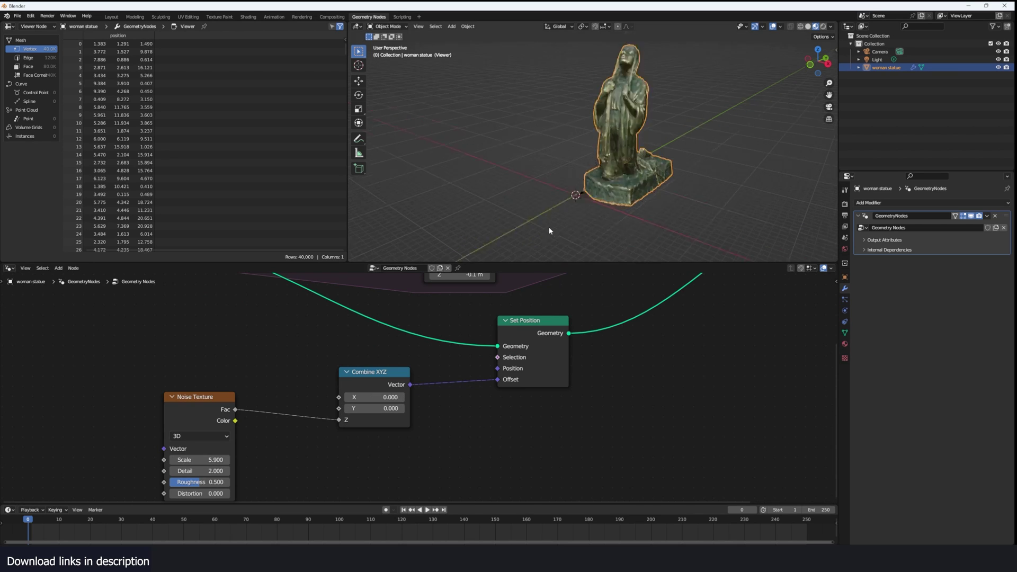
middle_drag(676, 209, 636, 177)
scroll(645, 177, down, 4)
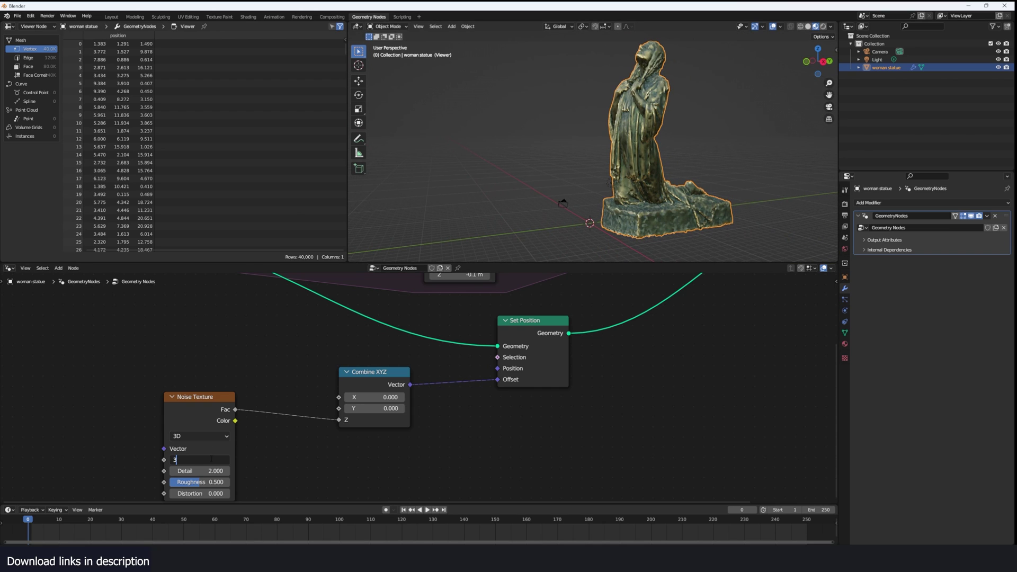
text(0.5)
key(Return)
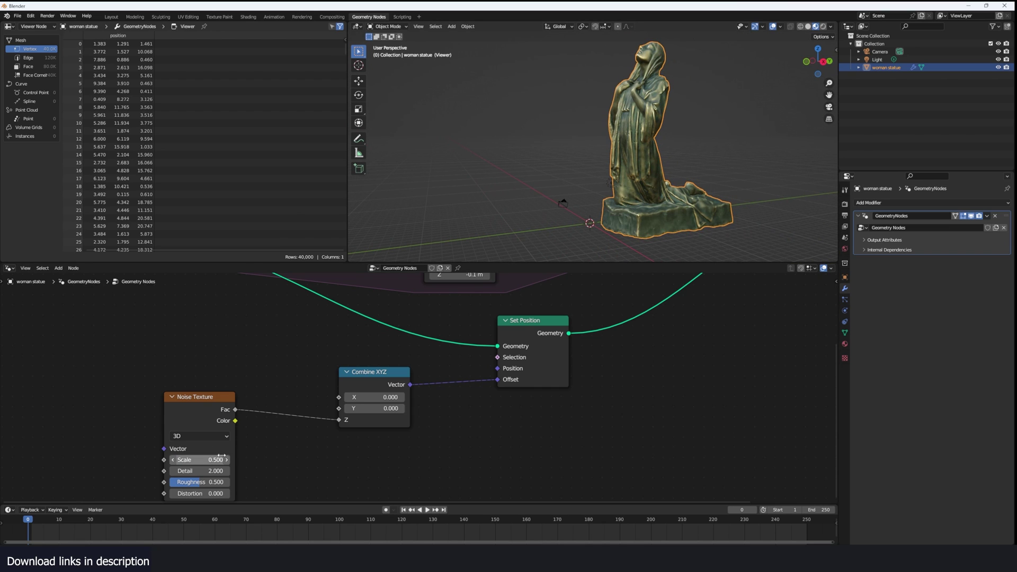
- Make room beside Combine XYZ and insert a Vector Math node between it and the Set Position offset
middle_drag(303, 421, 319, 401)
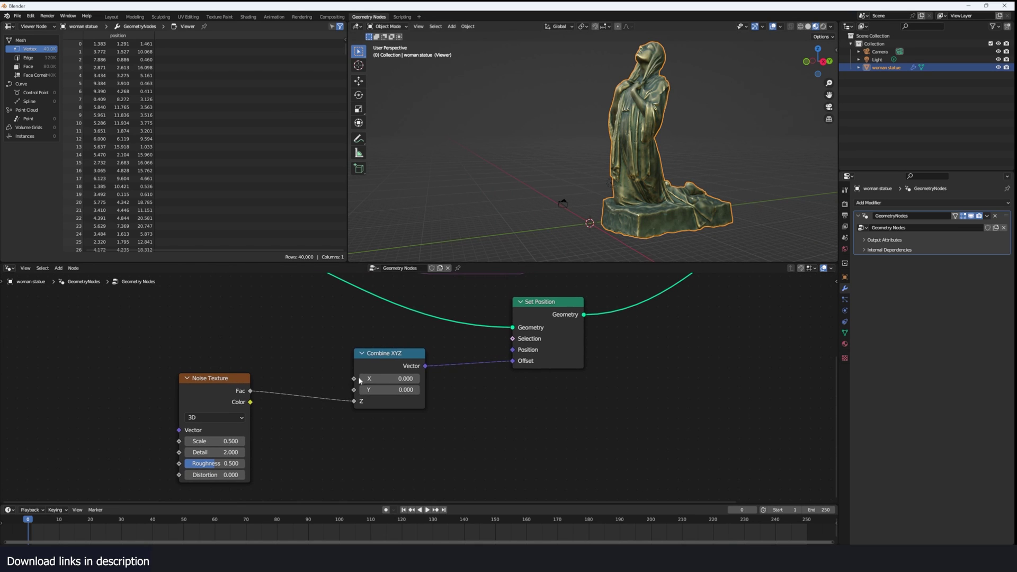
drag(385, 367, 316, 402)
click(527, 330)
key(shift+a)
text(s)
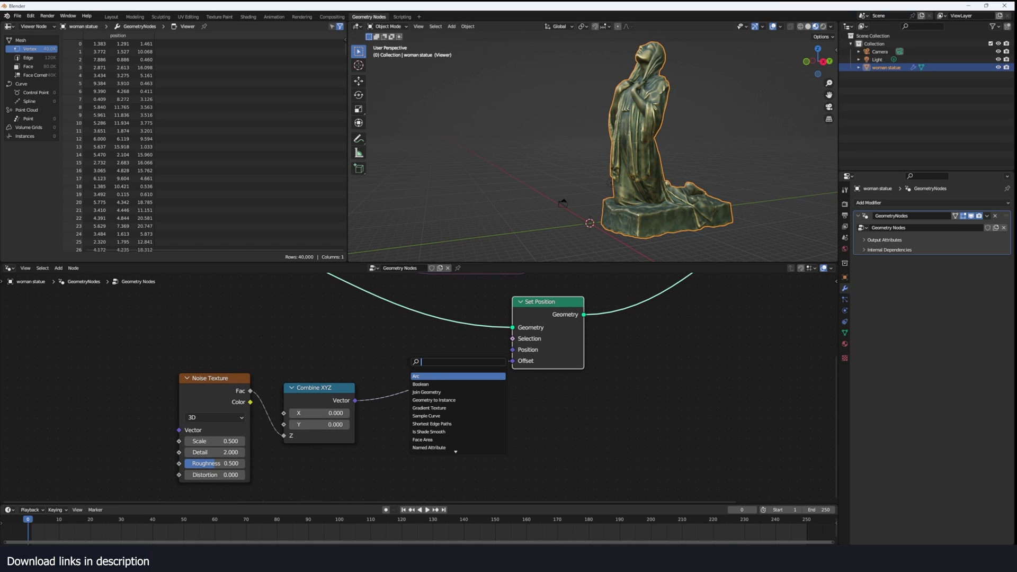
text(vec)
click(422, 384)
click(412, 398)
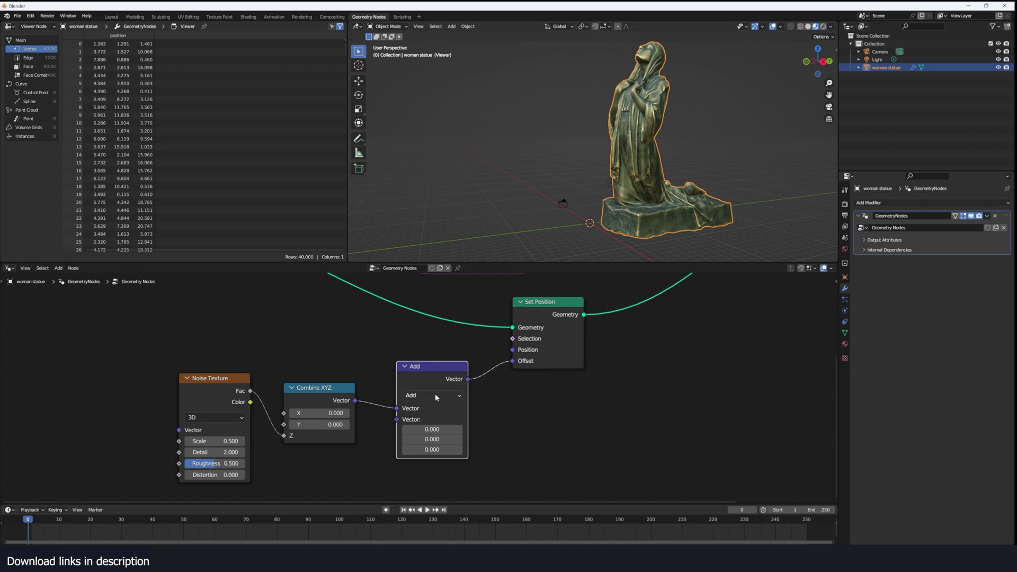
- Switch the Vector Math operation to Scale and set its scale factor to 0.65
click(435, 396)
click(434, 226)
mouse_move(424, 419)
mouse_down()
mouse_move(506, 419)
mouse_move(413, 419)
mouse_up()
scroll(421, 389, down, 3)
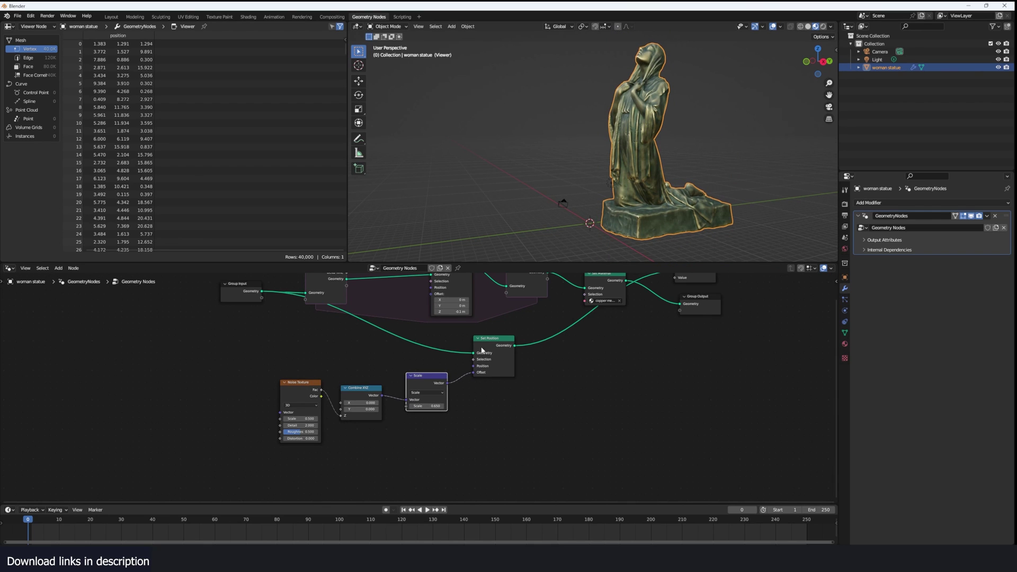
- Change the Vector Math scale factor to -4.45 and play the animation to examine the displacement without simulation
scroll(452, 382, up, 1)
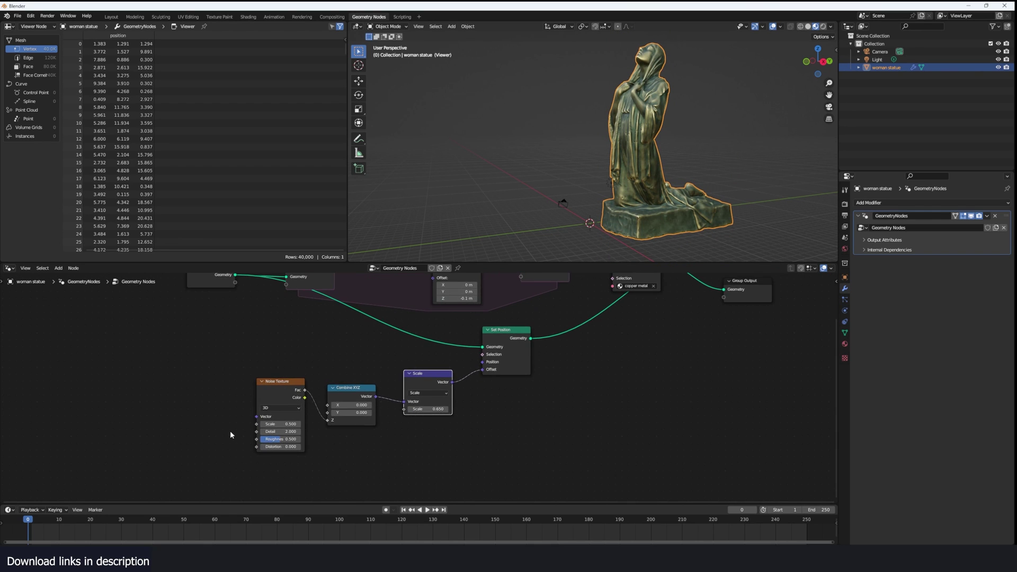
drag(428, 414, 392, 409)
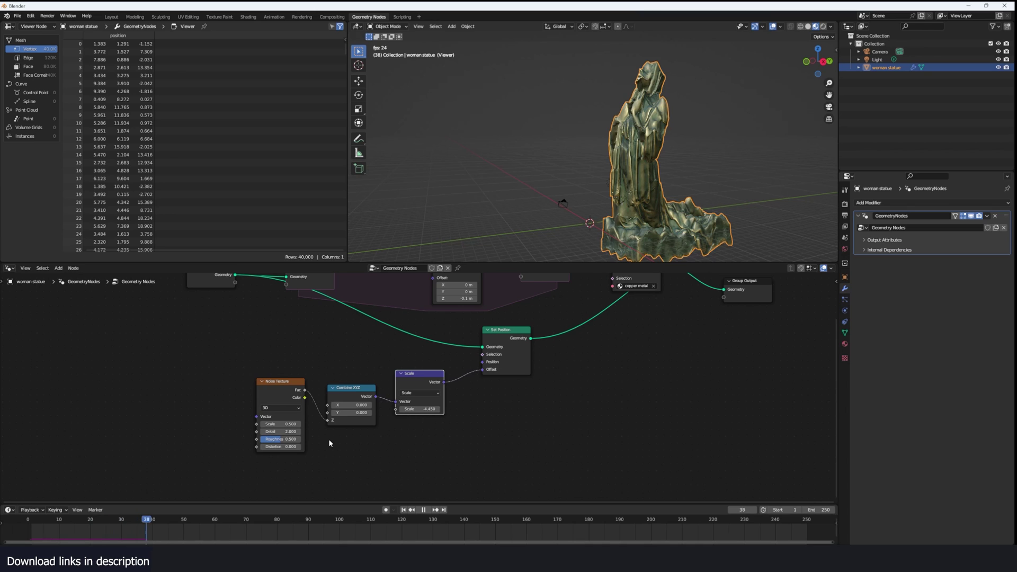
middle_drag(427, 393, 491, 474)
key(space)
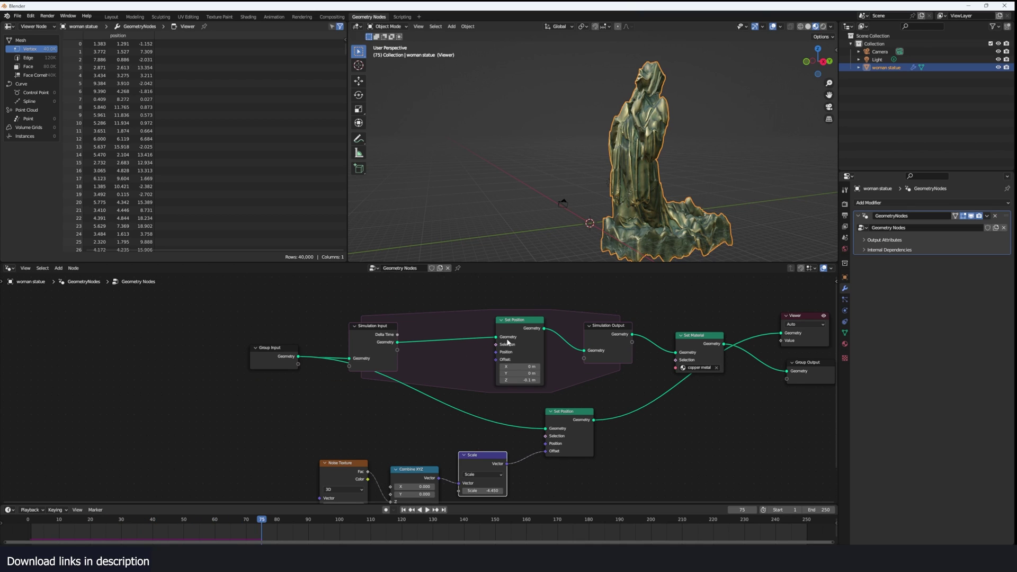
- Move the Noise Texture, Combine XYZ and Scale nodes together under the zone and delete the Set Position outside it
middle_drag(507, 340, 503, 316)
drag(495, 415, 318, 459)
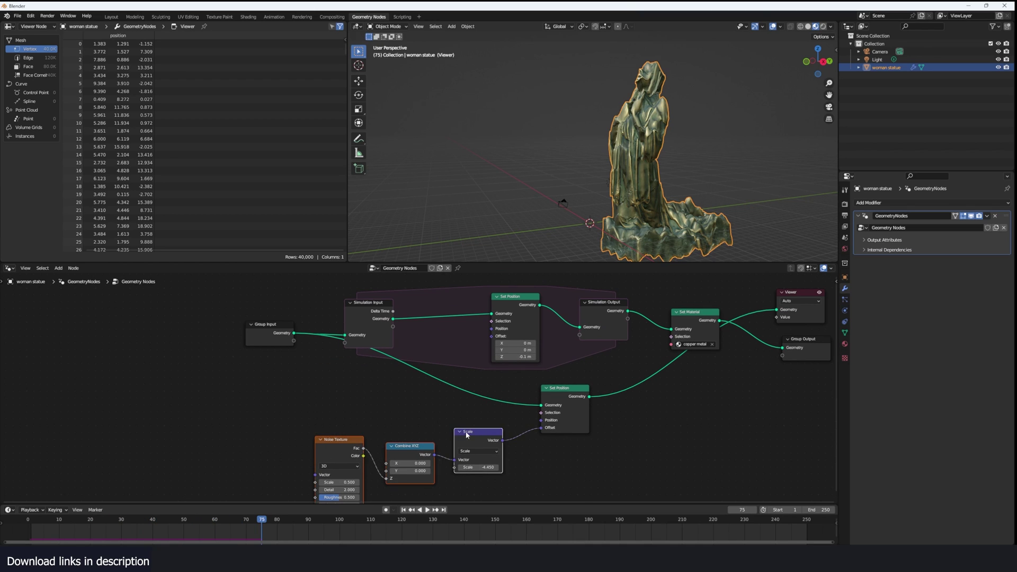
drag(467, 434, 433, 406)
click(573, 393)
key(x)
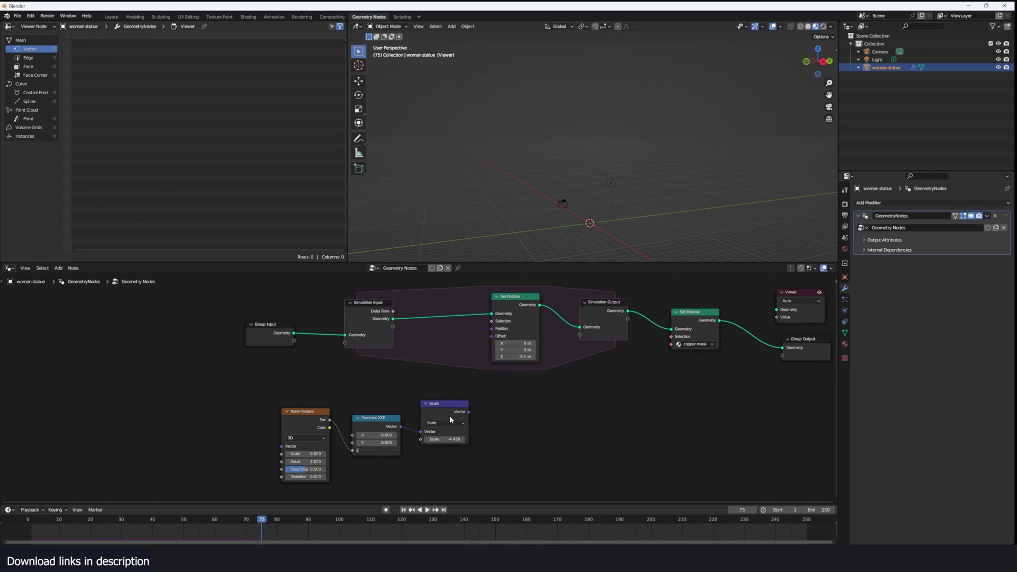
- Connect the Scale node's vector output to the Set Position offset inside the simulation zone and play the animation from frame 0
drag(493, 337, 491, 336)
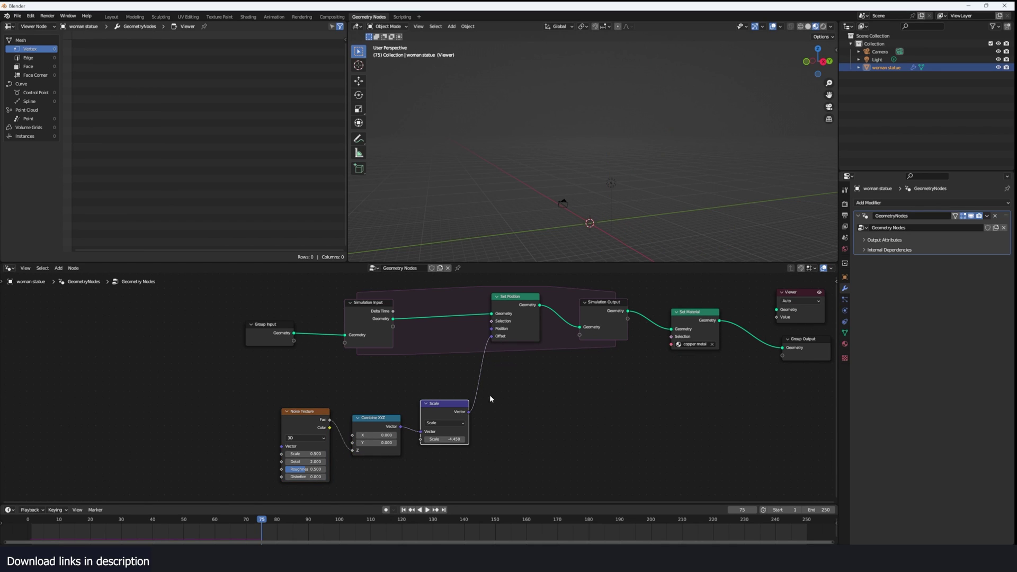
click(30, 528)
key(space)
key(Escape)
middle_drag(497, 411, 354, 411)
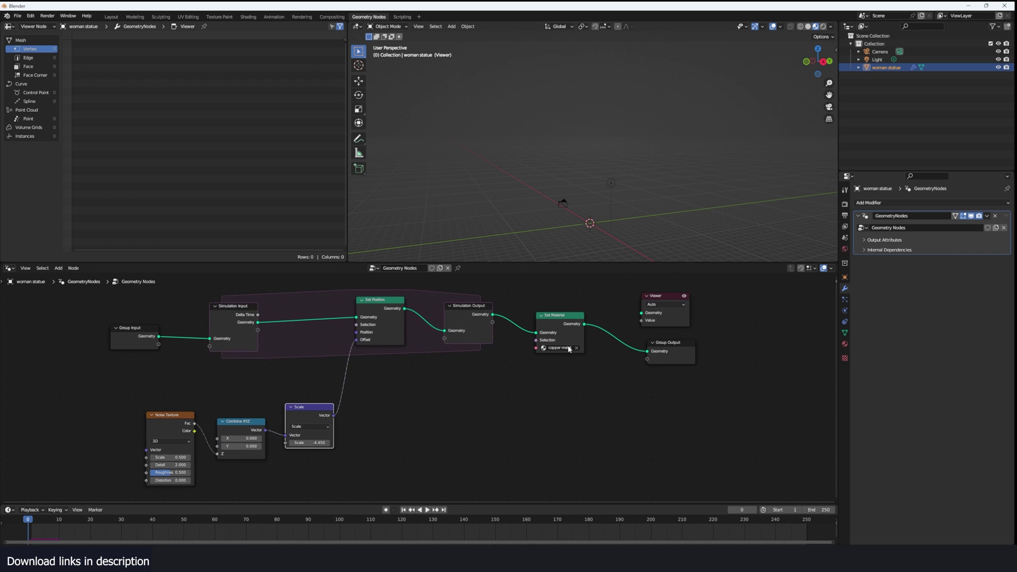
- Preview the Set Material geometry in the Viewer and play the simulation to examine the statue's displacement
ctrl+shift+click(572, 332)
key(space)
key(Escape)
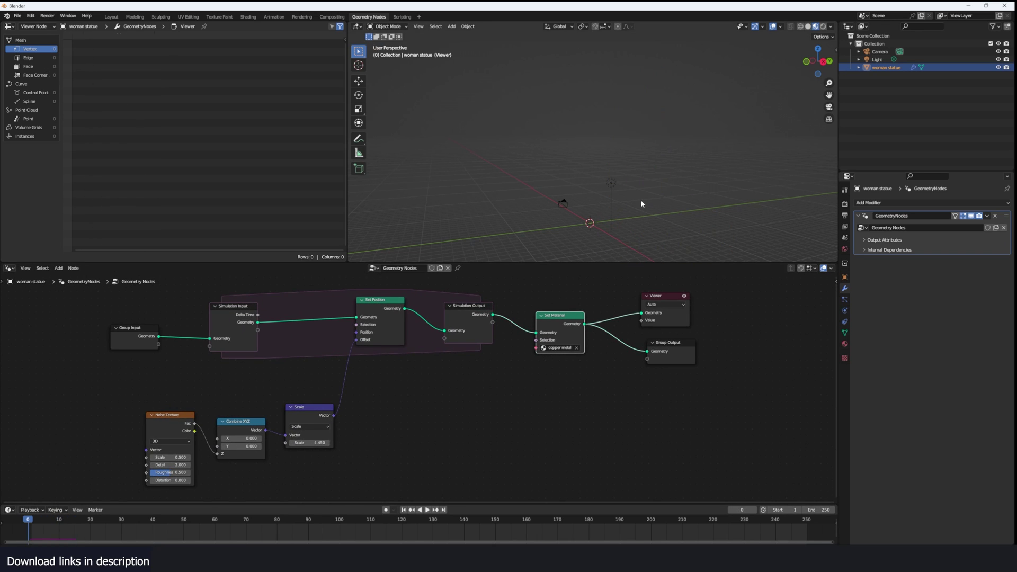
scroll(274, 421, down, 3)
scroll(275, 424, down, 1)
key(space)
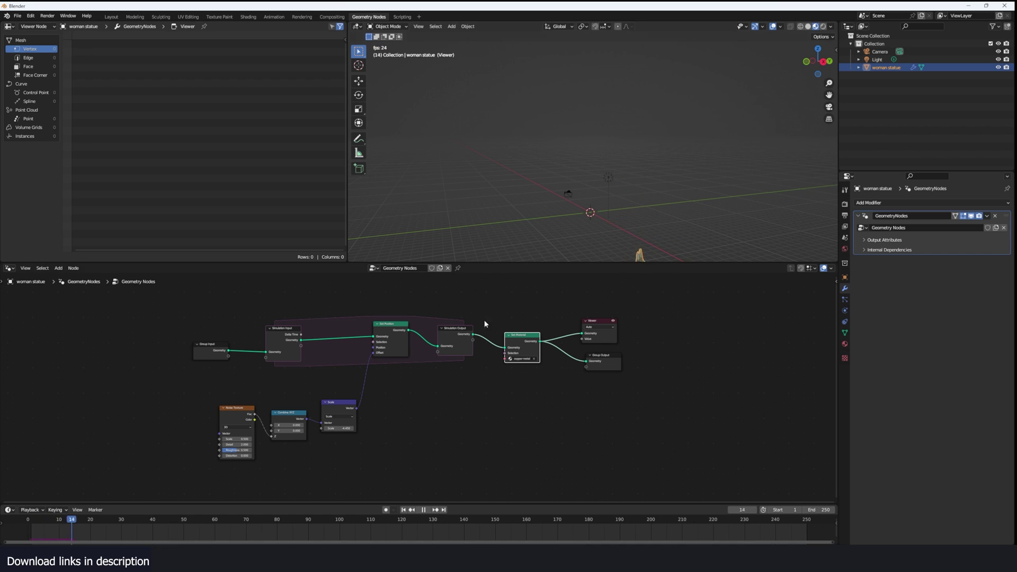
- Set the Scale node's factor to -1 and replay the simulation from the start to examine the melting
scroll(404, 405, up, 1)
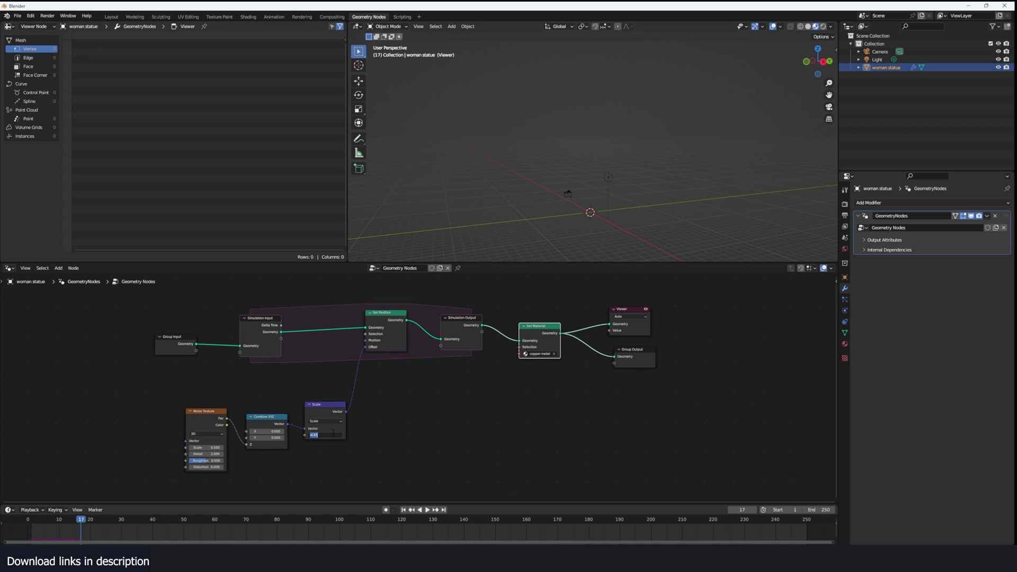
text(-2)
key(Return)
key(space)
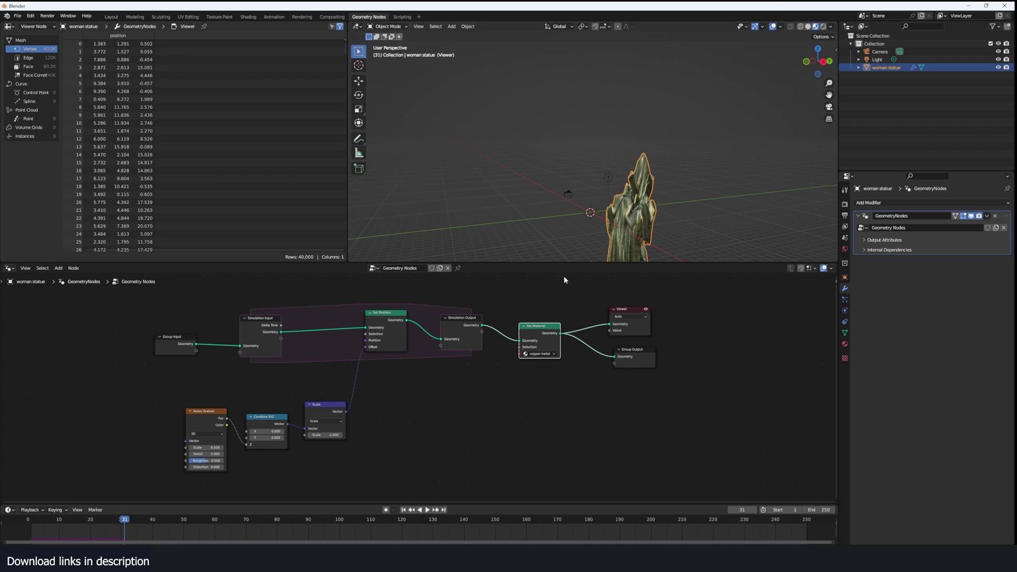
key(shift+Left)
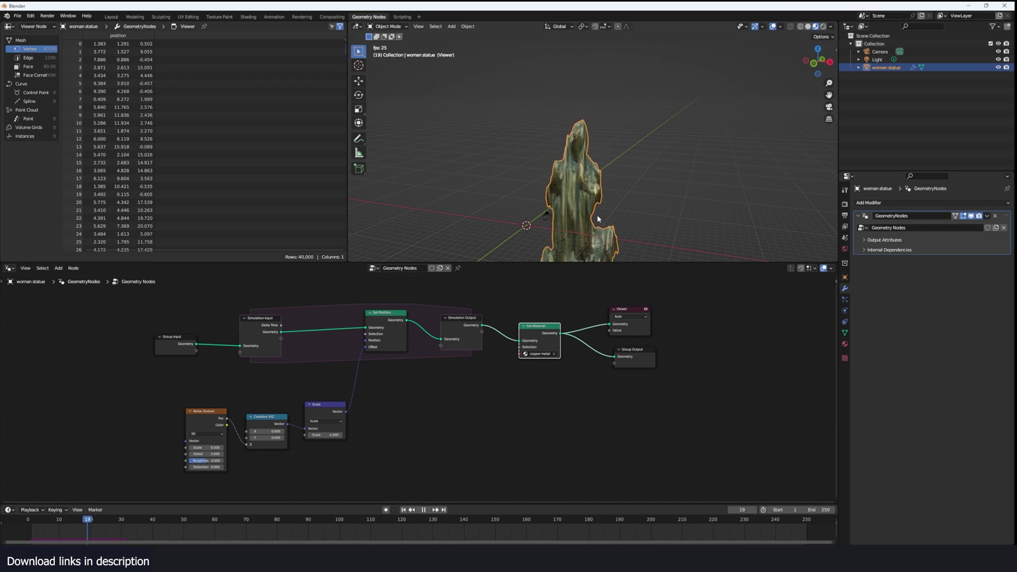
key(space)
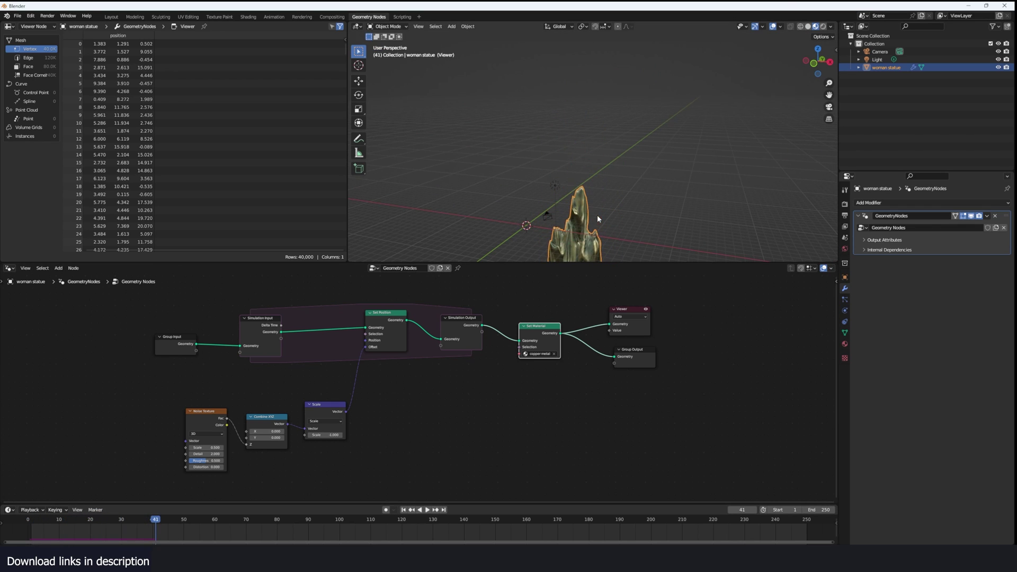
- Run the simulation from frame 0 to frame 8 and add an enlarged UV sphere beside the statue
click(26, 527)
mouse_move(607, 193)
middle_down()
mouse_move(627, 196)
mouse_move(604, 191)
middle_up()
key(shift+a)
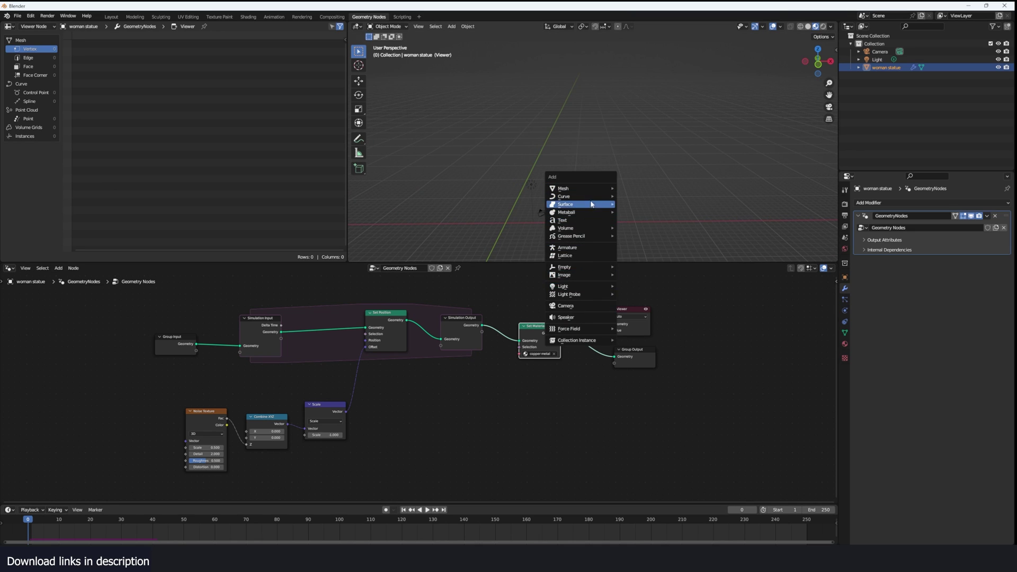
key(space)
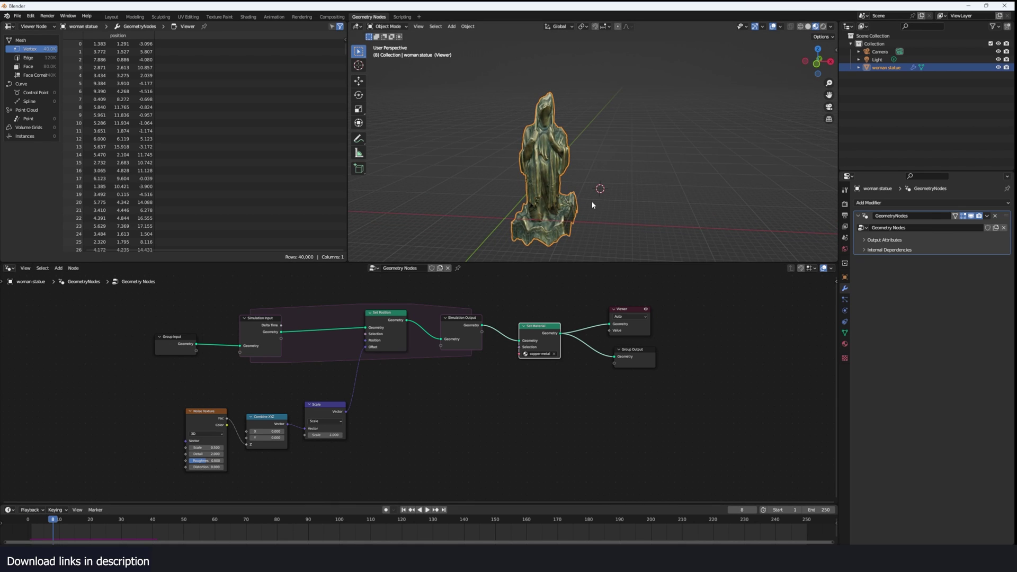
middle_drag(591, 202, 593, 174)
key(shift+a)
mouse_move(593, 175)
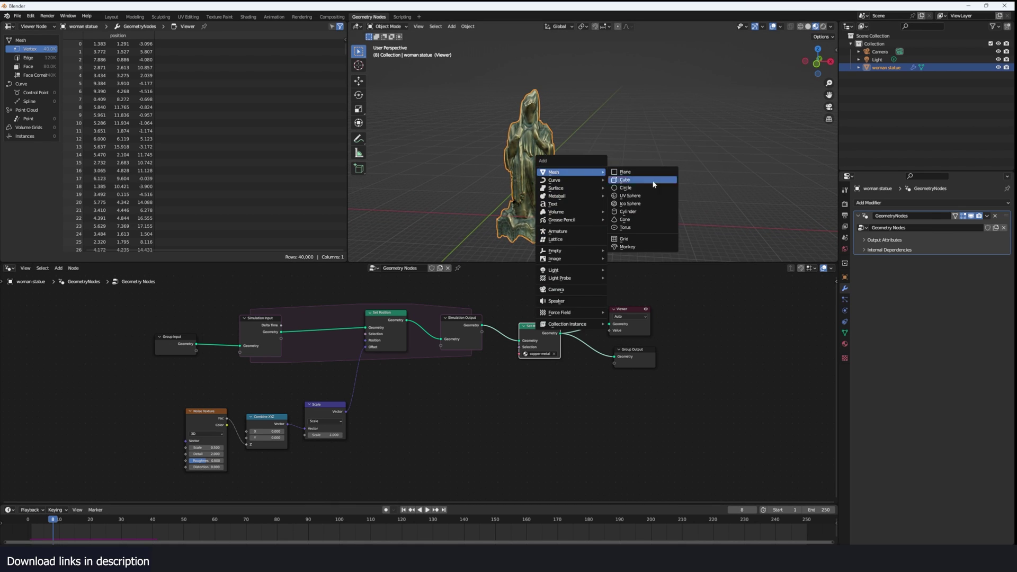
click(640, 201)
key(s)
click(689, 202)
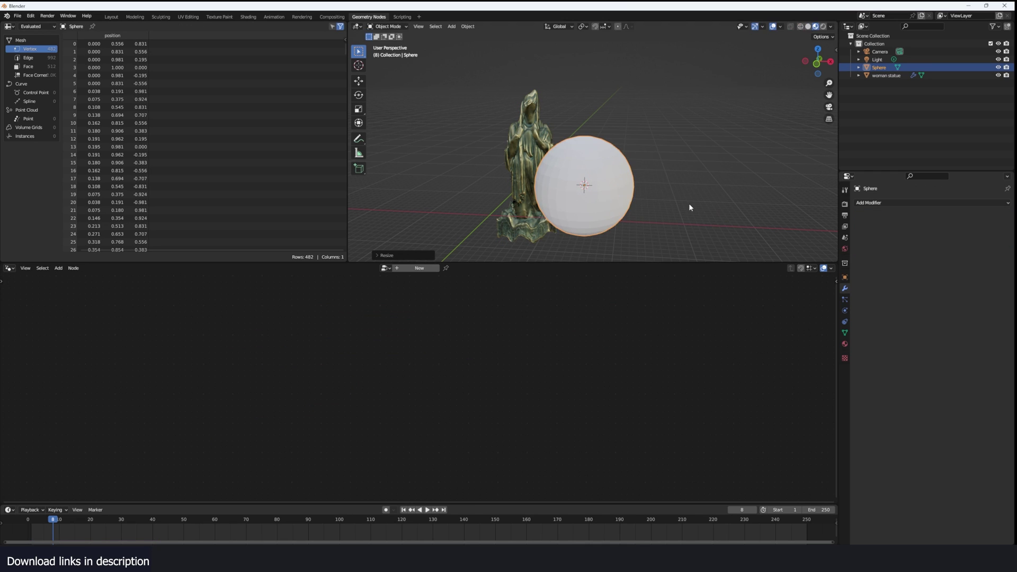
- Apply the sphere's scale and move it away from the statue, by about 11 m
key(ctrl+a)
click(659, 217)
key(g)
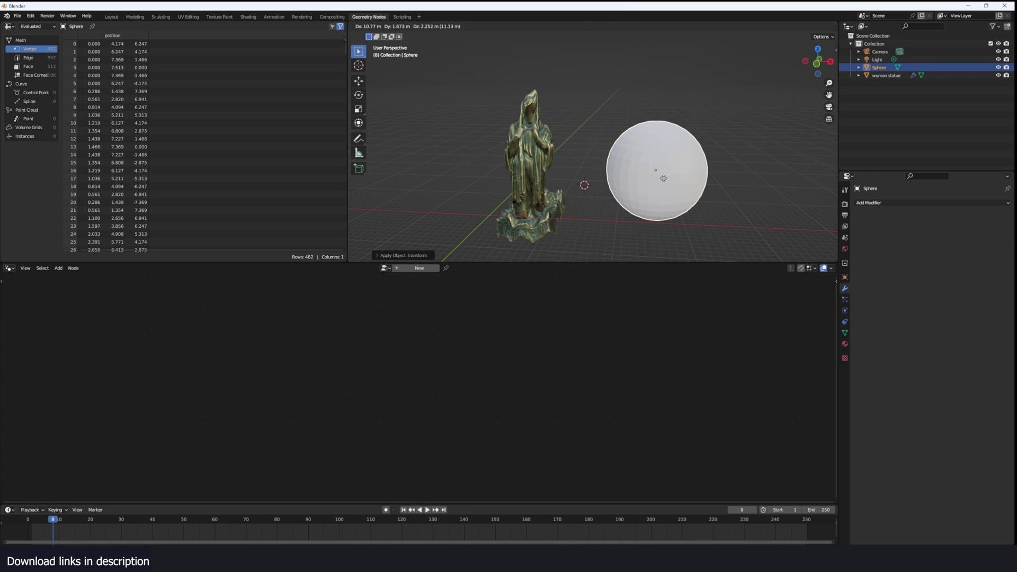
click(662, 177)
- Reselect the statue and bring the sphere into its node tree as an Object Info node below the Scale node
click(508, 178)
click(516, 163)
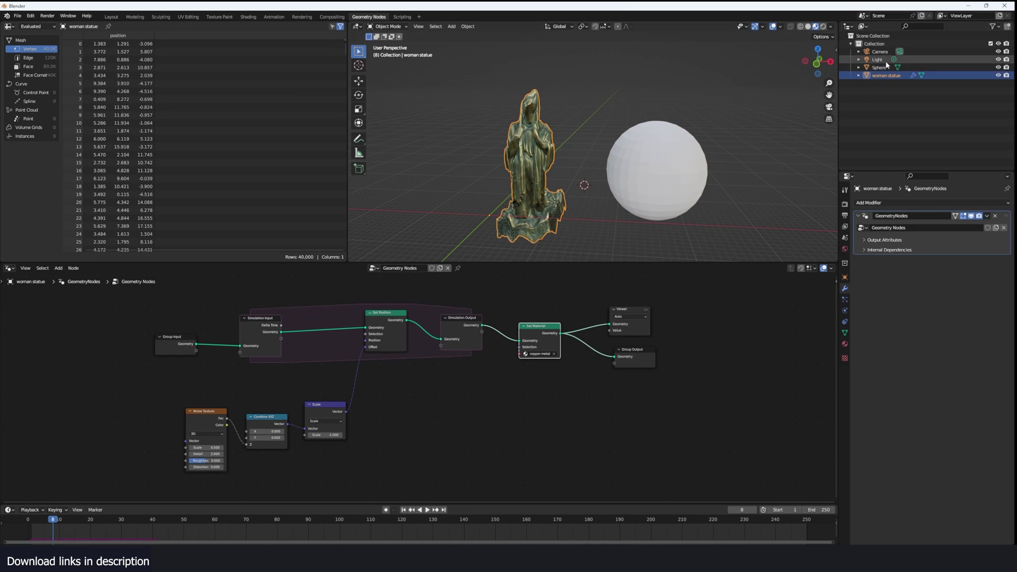
drag(880, 66, 392, 432)
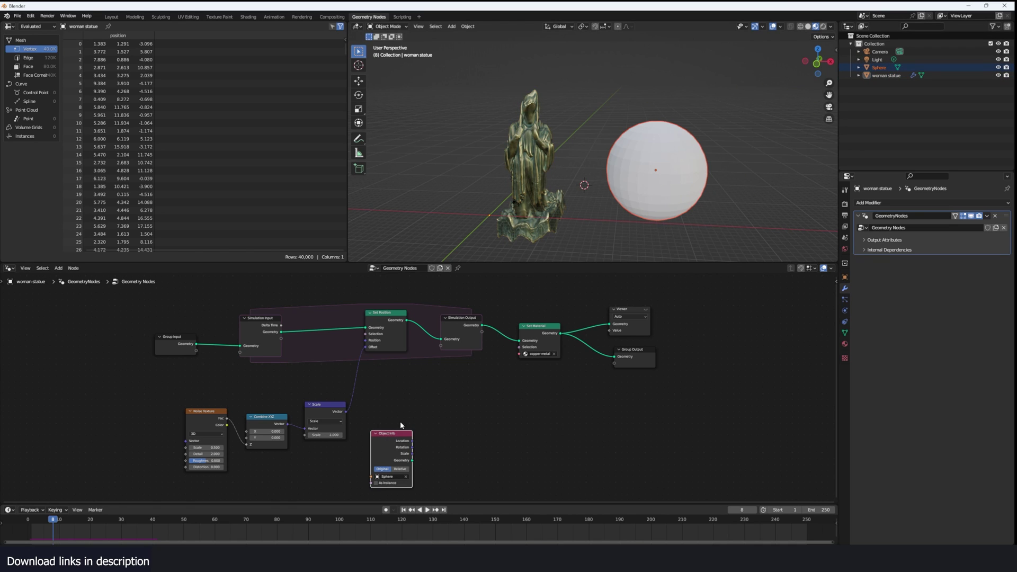
click(372, 444)
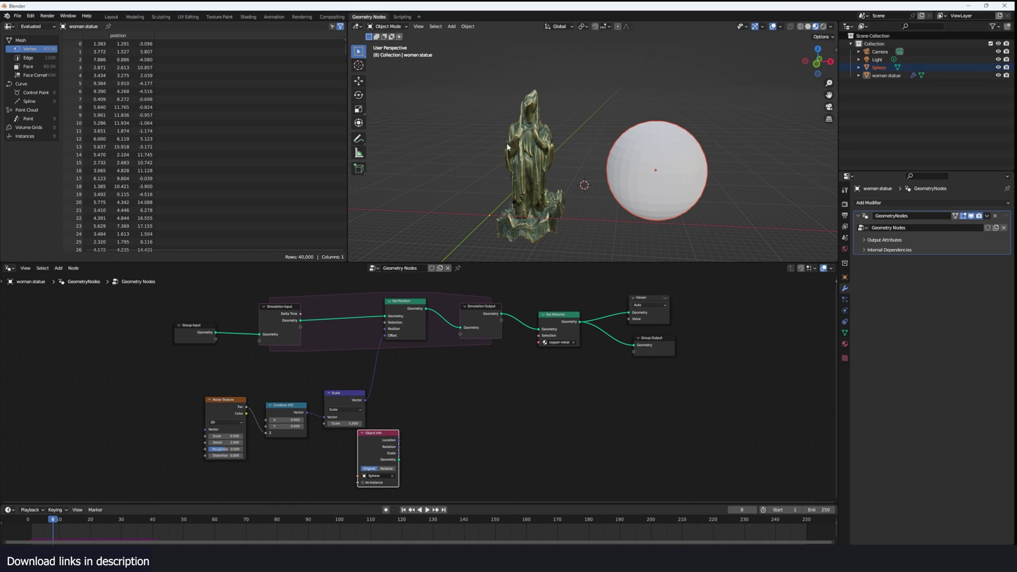
- Add a Geometry Proximity node to the statue's tree and connect the Object Info geometry to its target
click(542, 151)
scroll(522, 162, up, 2)
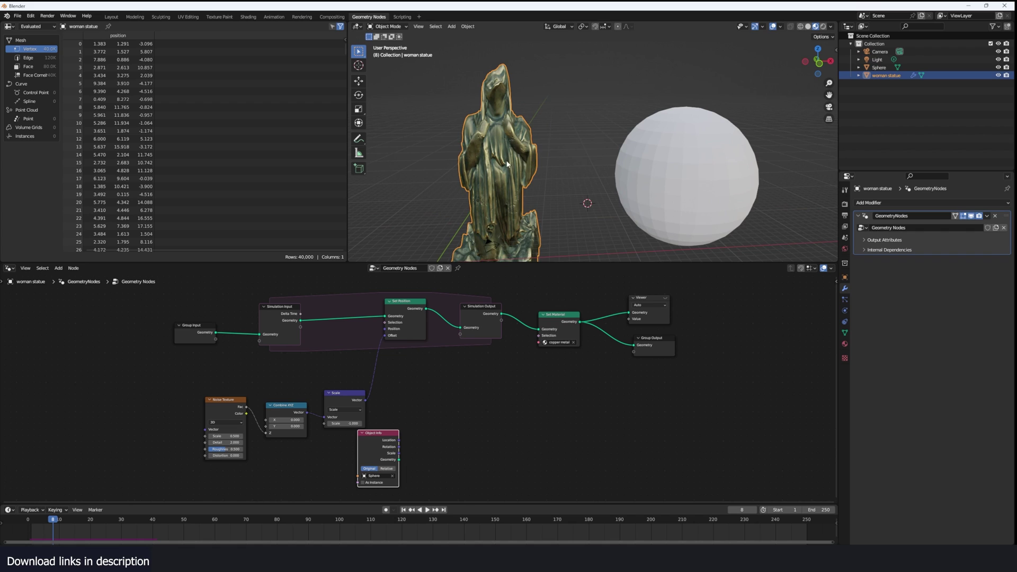
scroll(507, 165, up, 2)
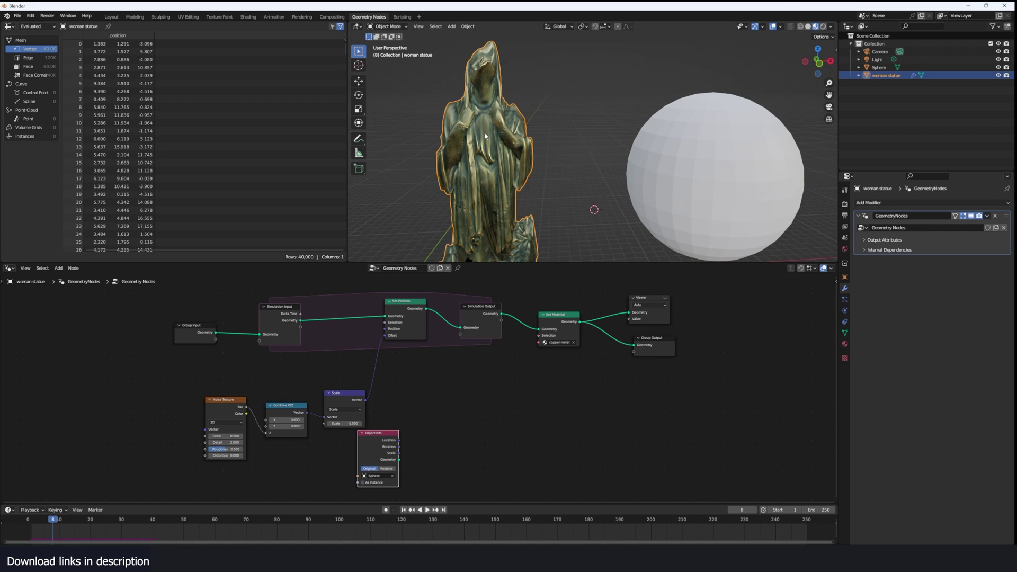
click(712, 153)
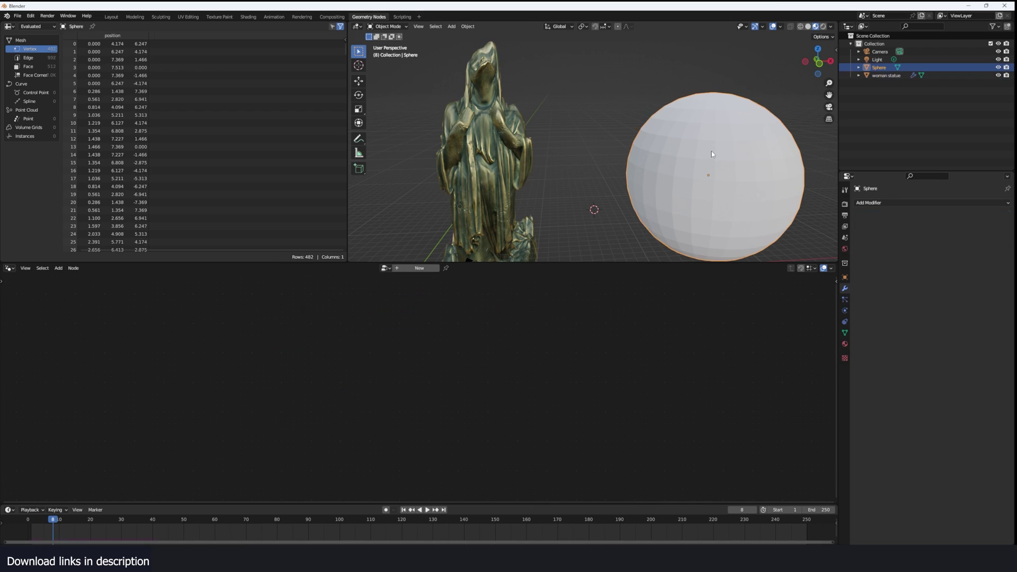
click(466, 141)
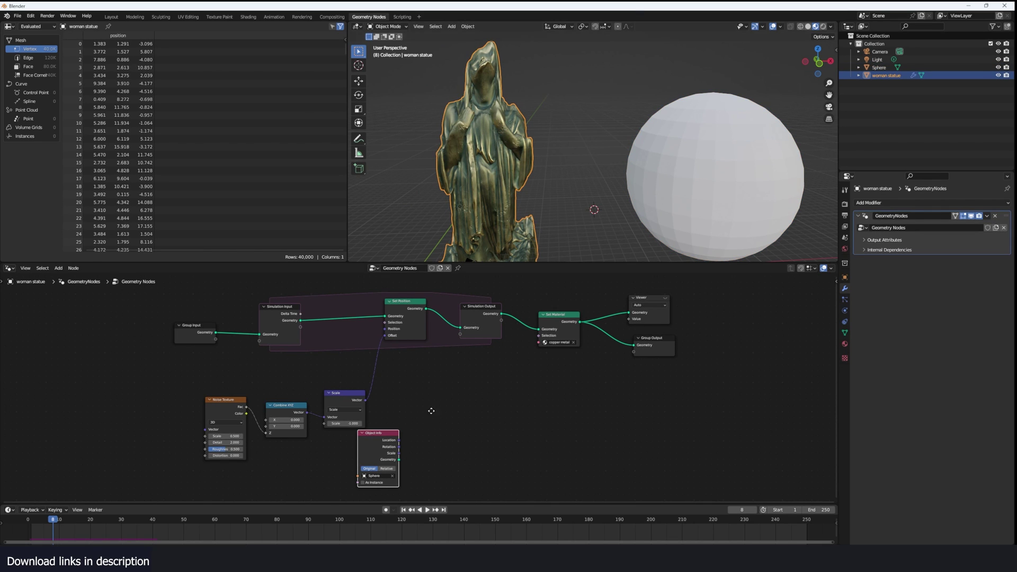
middle_drag(431, 411, 444, 357)
key(shift+a)
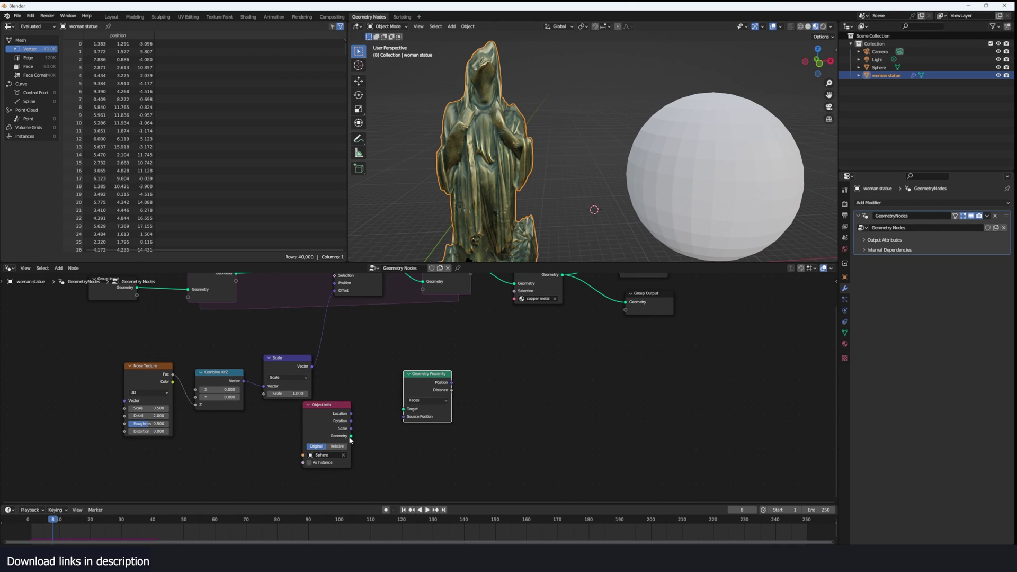
drag(351, 436, 401, 416)
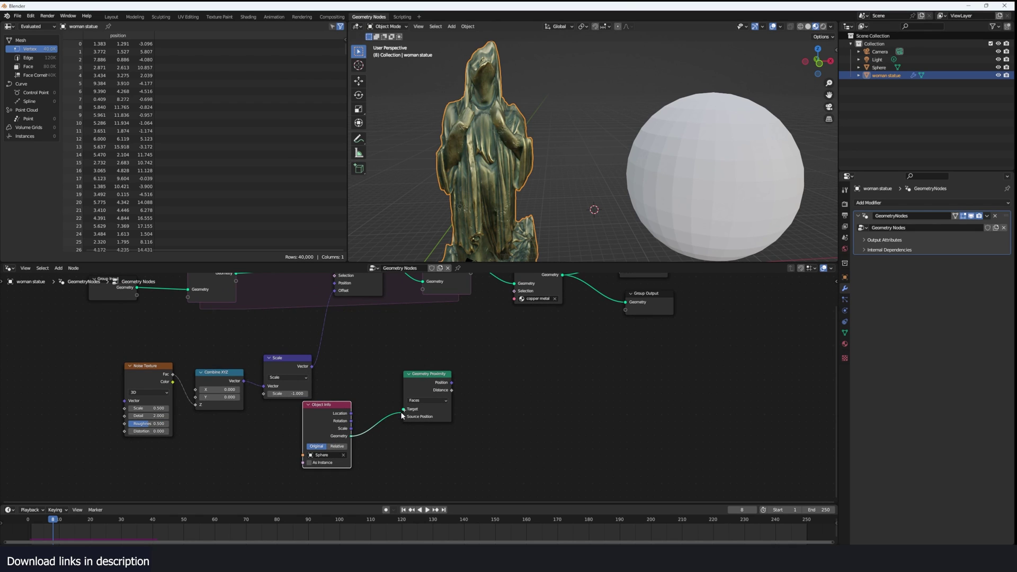
- Send the Geometry Proximity distance to the Viewer and pin the node tree while selecting the sphere
ctrl+shift+click(451, 391)
click(458, 268)
click(714, 194)
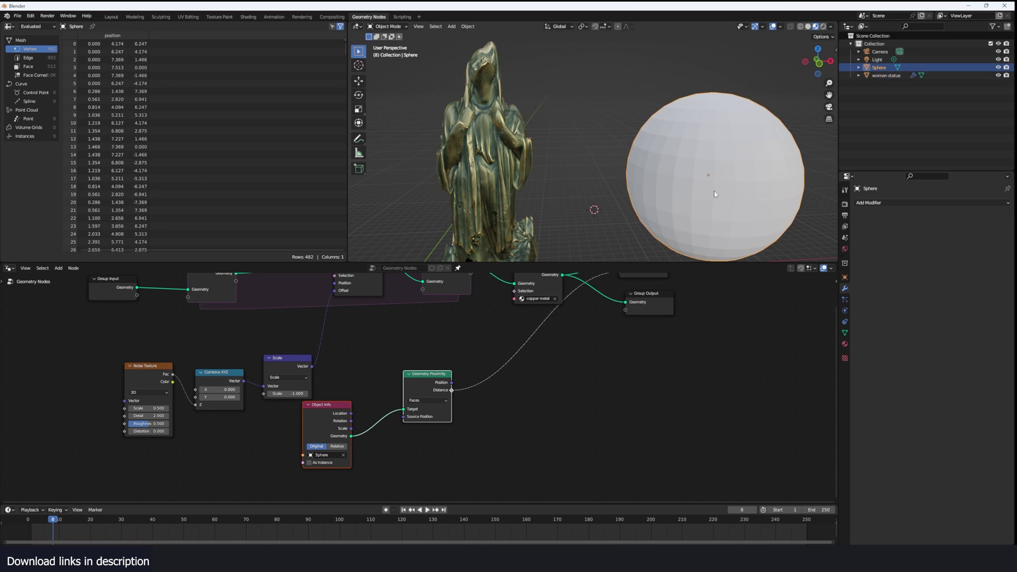
- Move the sphere against the statue's side and activate the Viewer node to preview the distance values
key(g)
click(635, 172)
scroll(570, 360, down, 4)
middle_drag(554, 367, 539, 380)
scroll(551, 366, up, 2)
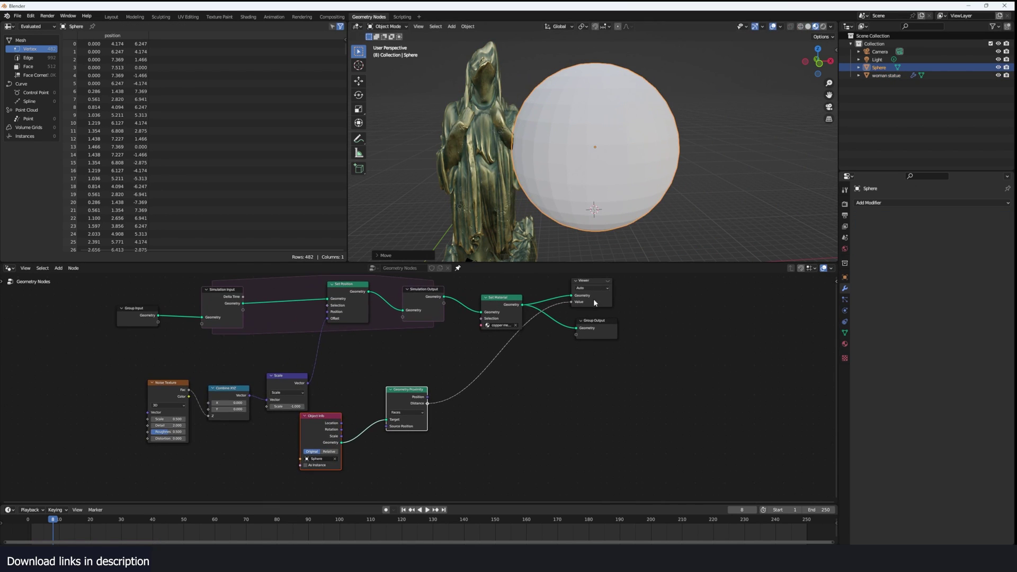
click(607, 286)
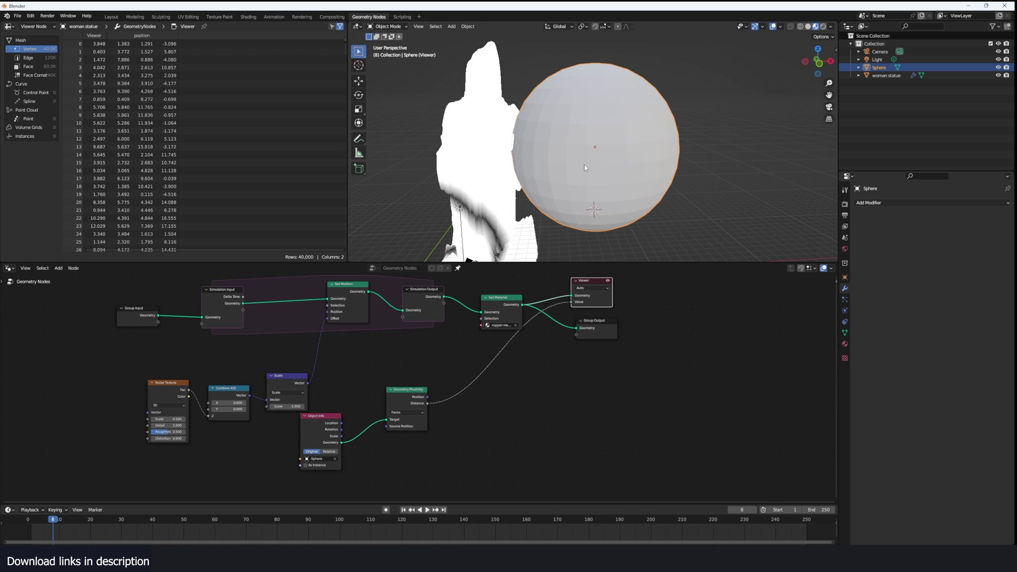
- Switch the Object Info node to Relative and move the sphere to the statue to test the distance preview
drag(585, 167, 625, 186)
scroll(398, 405, up, 1)
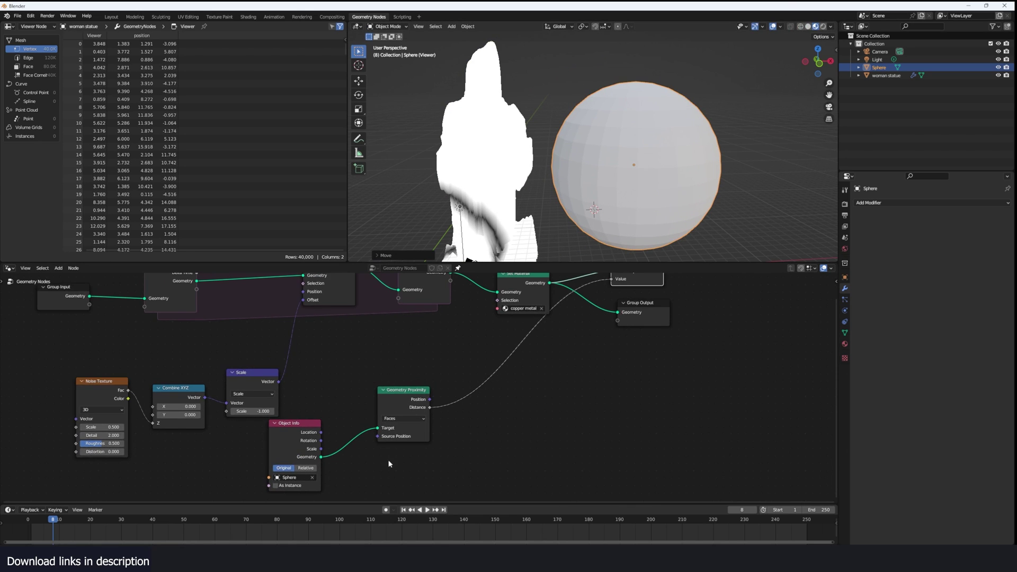
scroll(389, 465, down, 1)
click(362, 439)
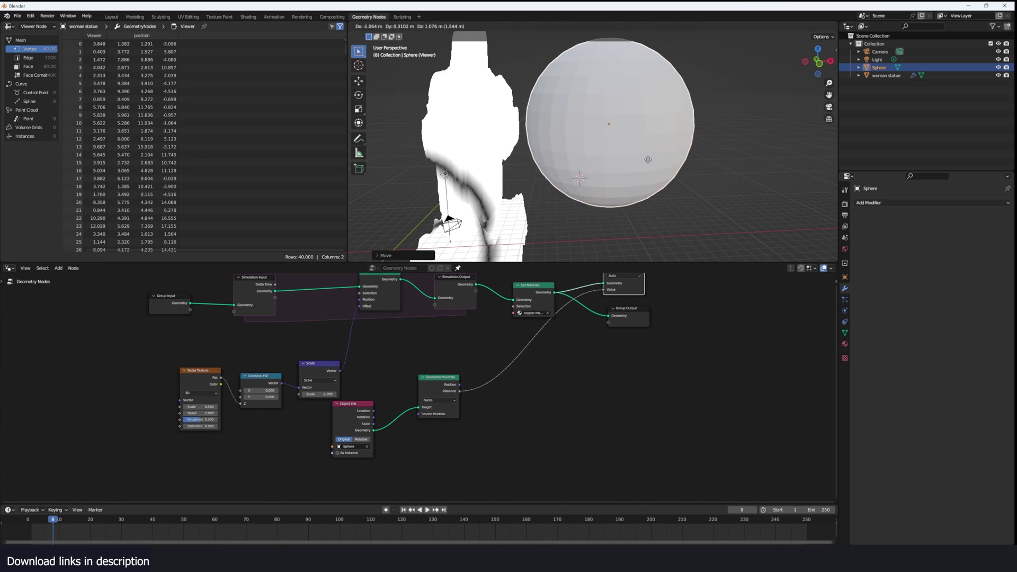
click(362, 440)
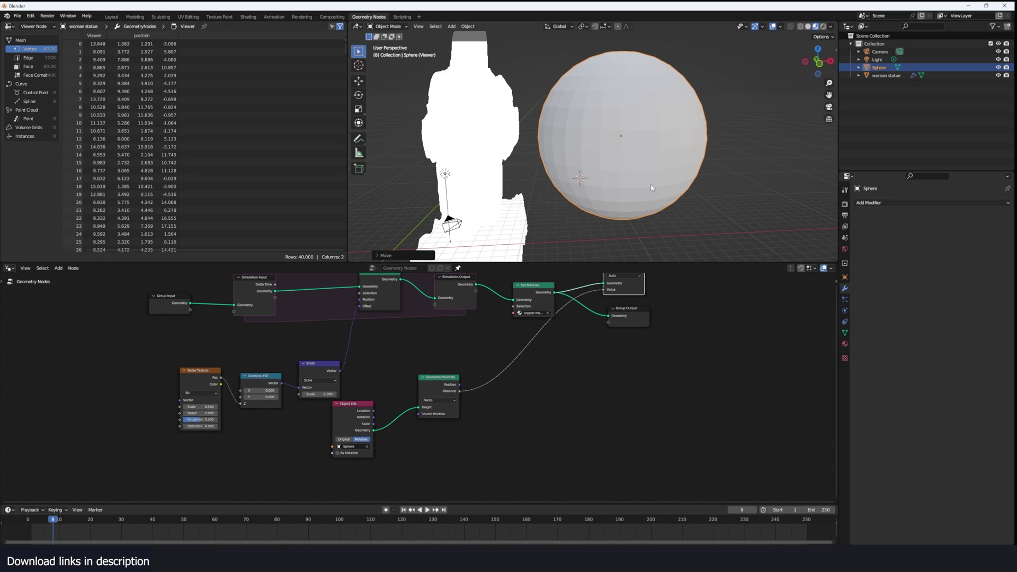
key(g)
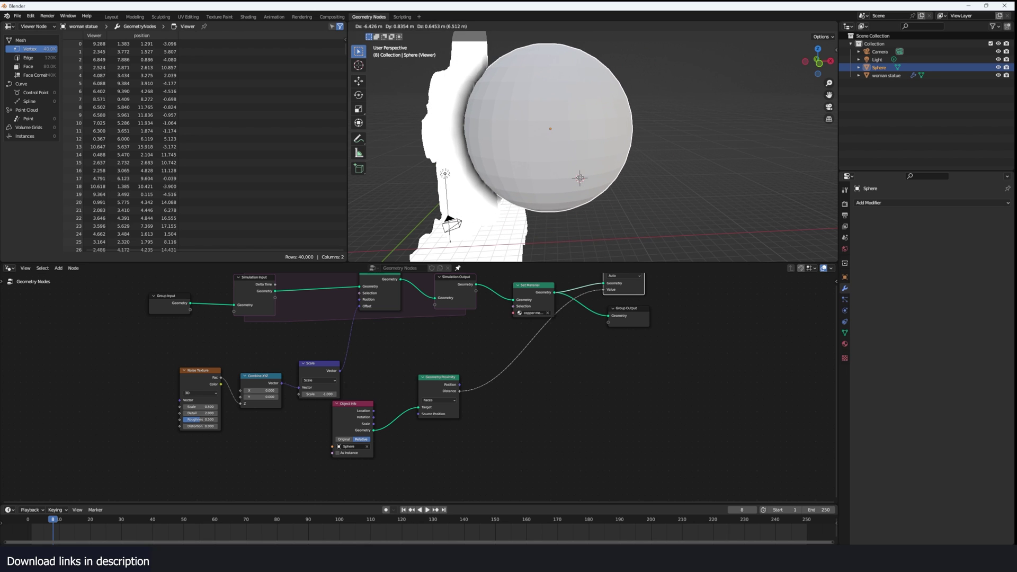
click(502, 180)
- Set the sphere's viewport display to Wire in its object properties
click(845, 278)
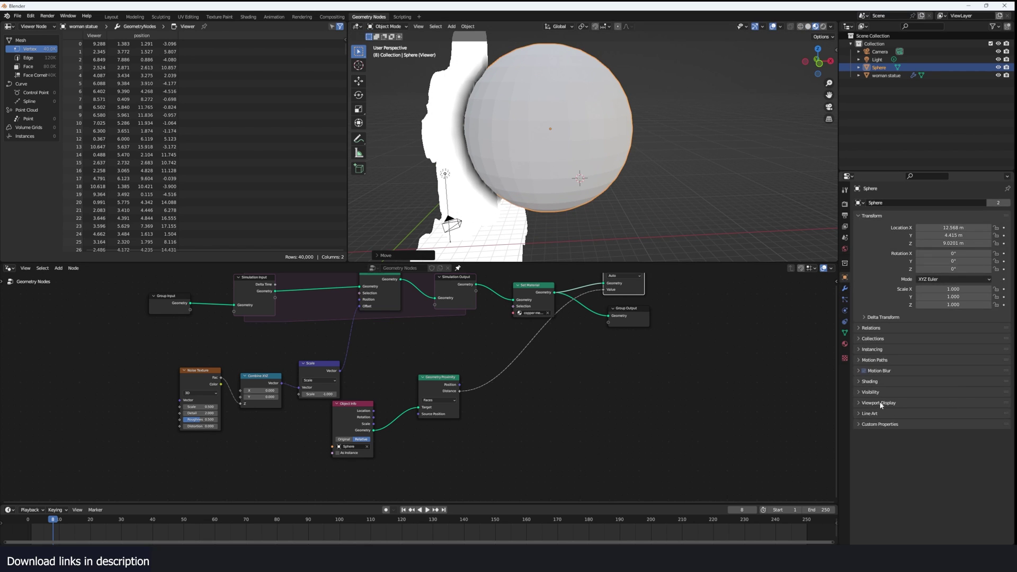
click(891, 403)
click(947, 486)
click(927, 492)
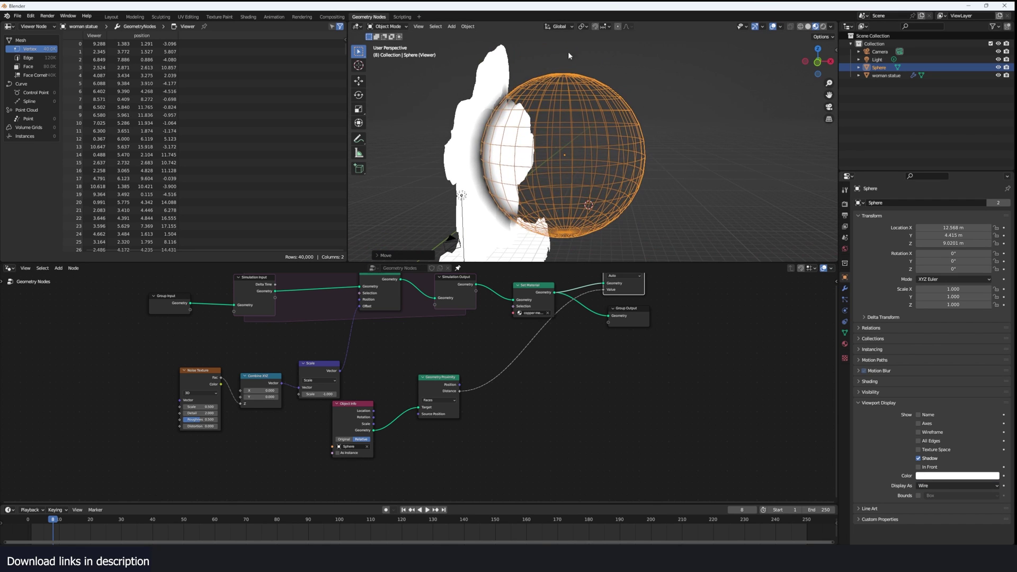
- Move the wireframe sphere up along the statue to about X 12.66, Y 4.53, Z 10.02 m and inspect the proximity gradient
key(g)
click(532, 121)
scroll(532, 120, up, 3)
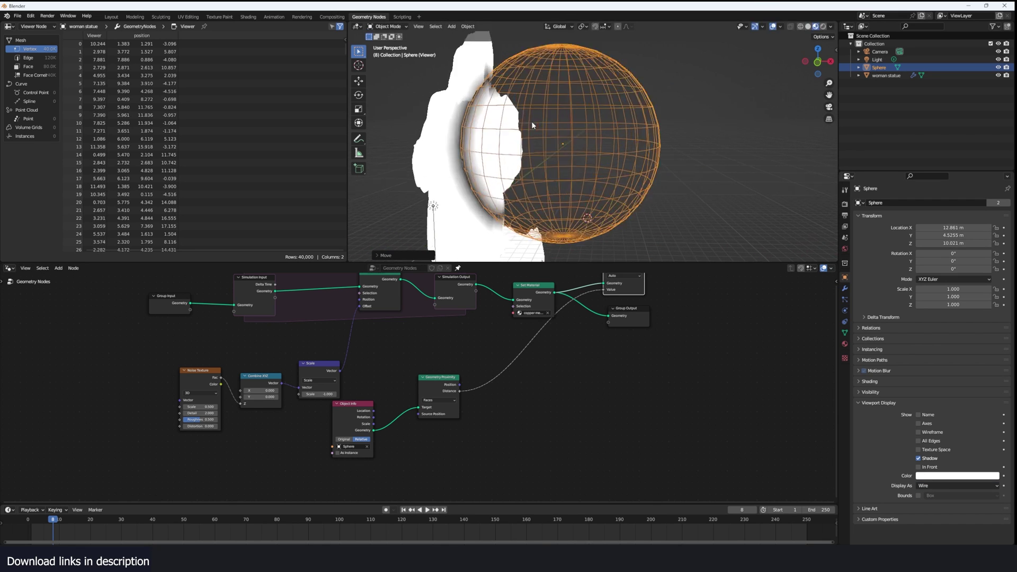
middle_drag(436, 120, 510, 116)
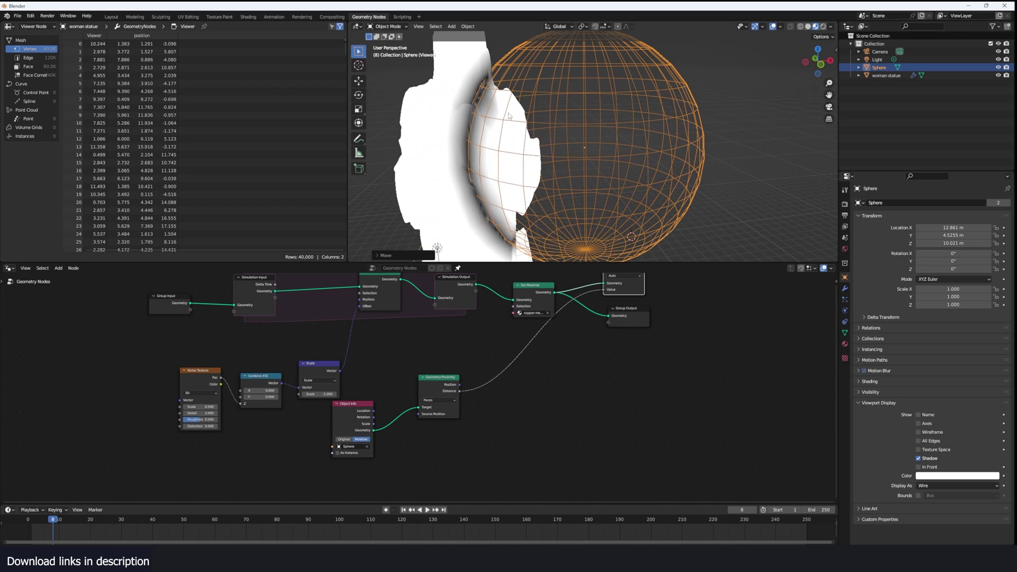
- Sketch a freehand annotation over the statue's proximity gradient, erase it and return to the Move tool
click(359, 139)
drag(490, 143, 539, 148)
mouse_move(524, 153)
ctrl+mouse_down()
mouse_move(494, 160)
mouse_move(492, 135)
ctrl+mouse_up()
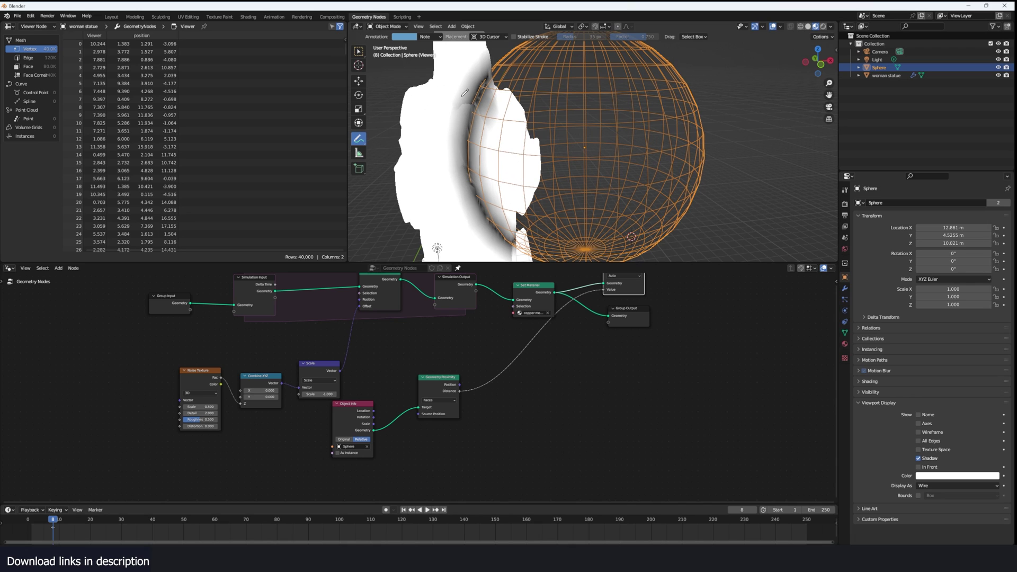
click(358, 81)
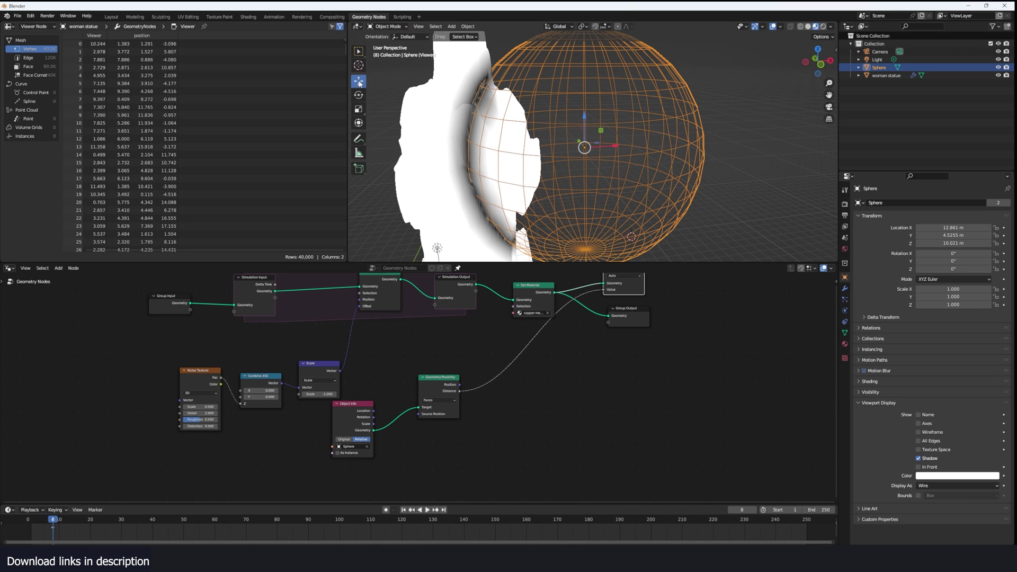
- Rearrange the Noise Texture, Combine XYZ, Scale, Object Info and Geometry Proximity nodes below the simulation zone
mouse_move(326, 368)
middle_down()
mouse_move(334, 401)
mouse_move(496, 373)
middle_up()
drag(515, 358, 297, 450)
drag(489, 370, 442, 362)
drag(614, 381, 469, 437)
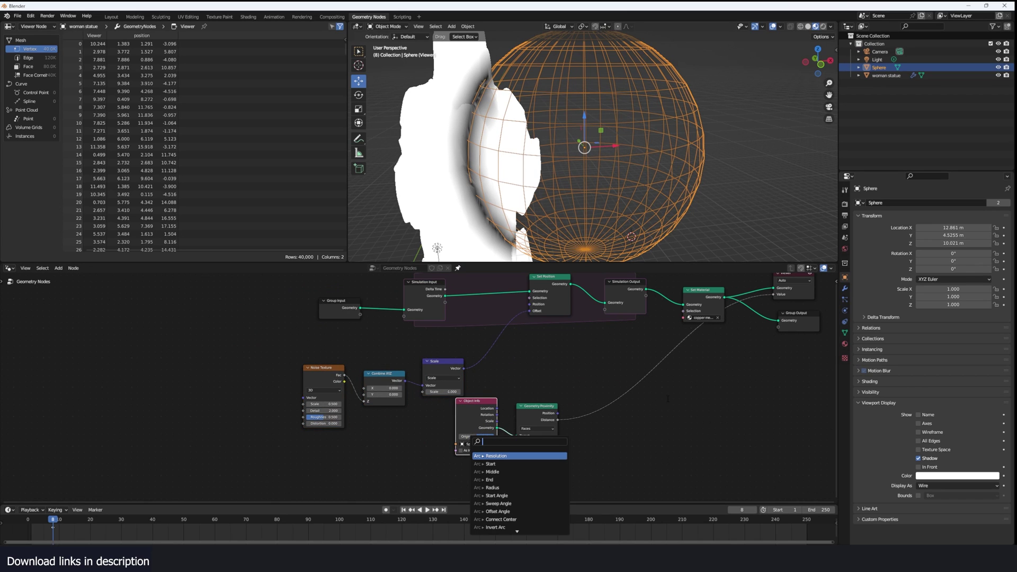
click(636, 409)
- Play the simulation from frame 1 to examine how the statue deforms near the sphere
click(31, 520)
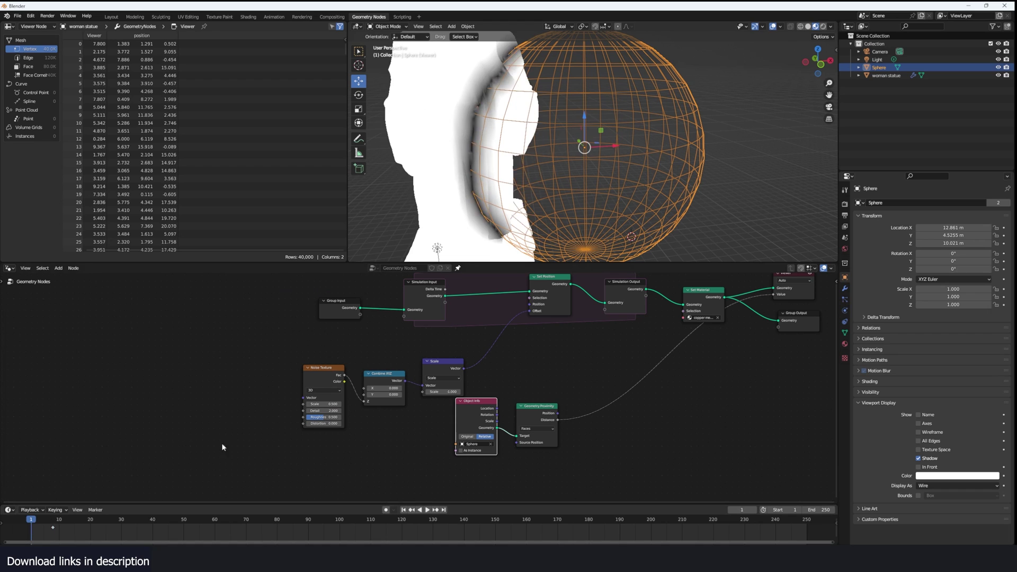
key(space)
key(Escape)
scroll(515, 228, down, 2)
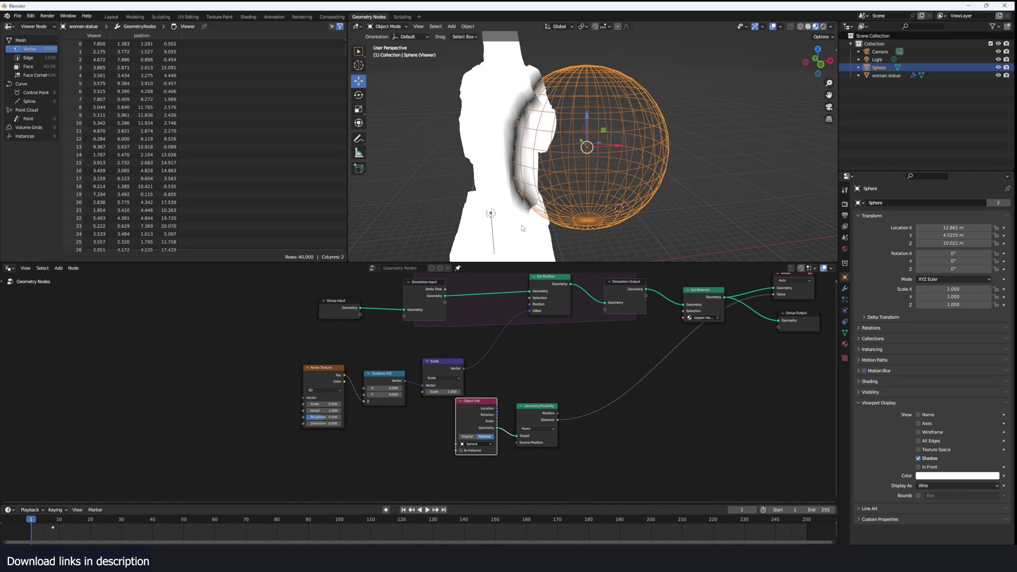
key(space)
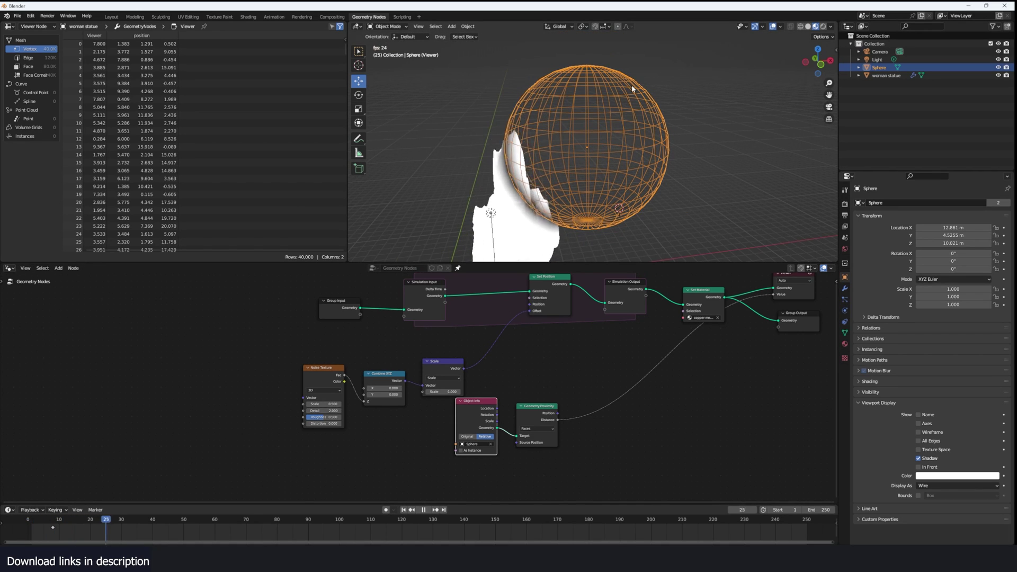
key(Escape)
- Select the woman statue and replay the simulation to check how the noise offset melts it
click(481, 120)
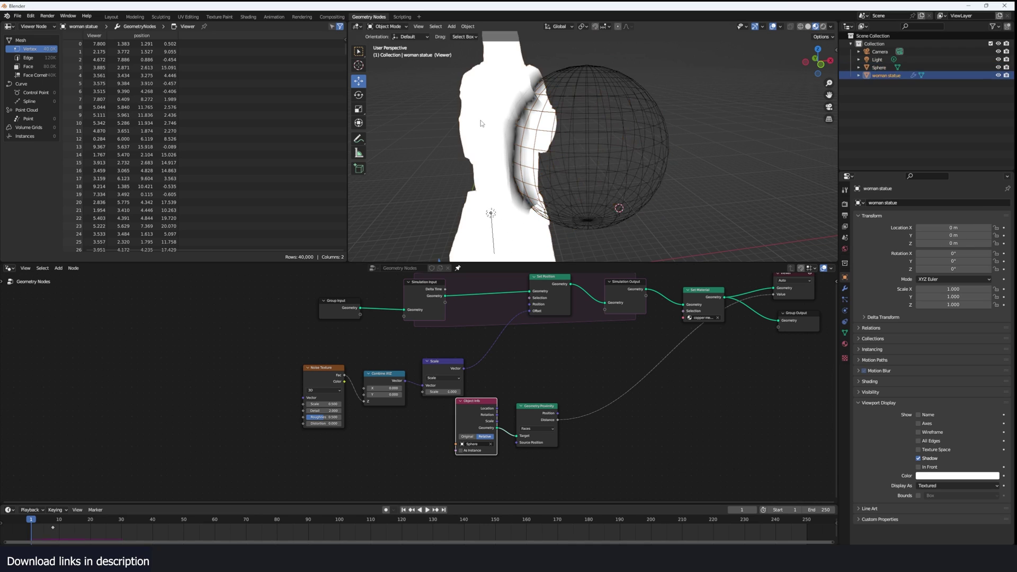
key(x)
click(79, 524)
key(space)
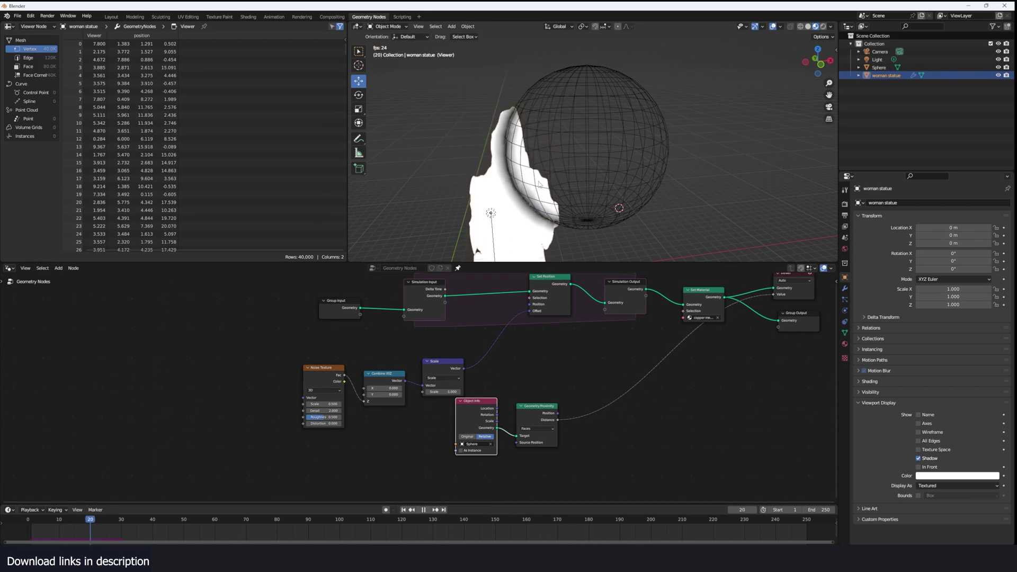
key(Escape)
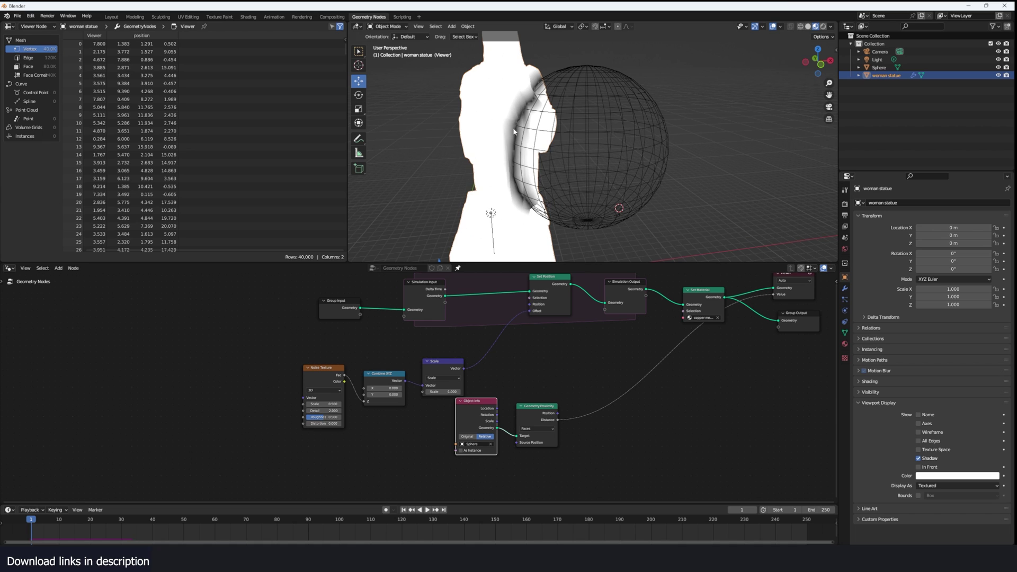
- Duplicate the Scale node onto the link into Set Position's Offset, set its Scale to 0 and play the simulation
scroll(480, 405, up, 1)
click(442, 360)
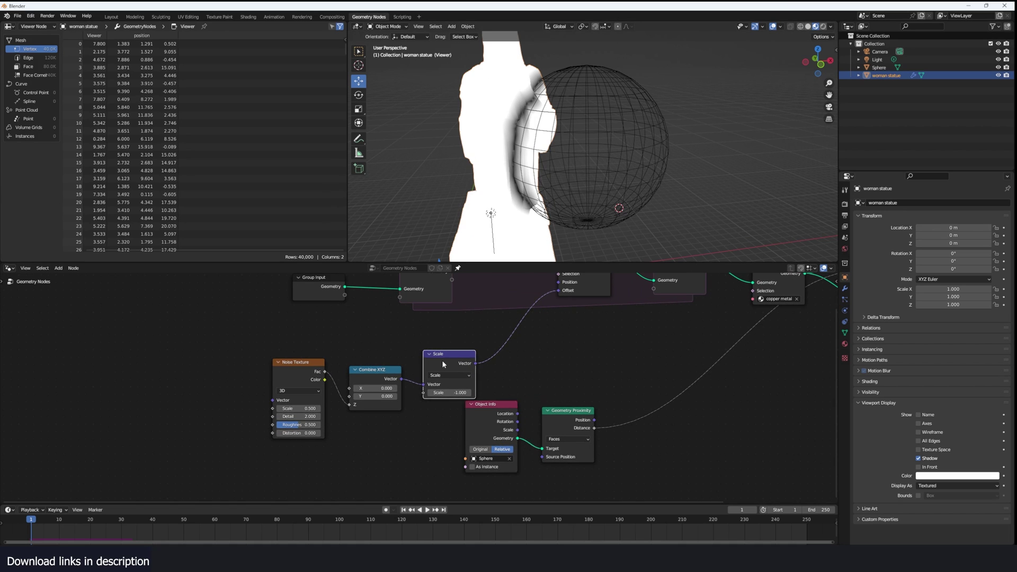
key(shift+d)
click(545, 331)
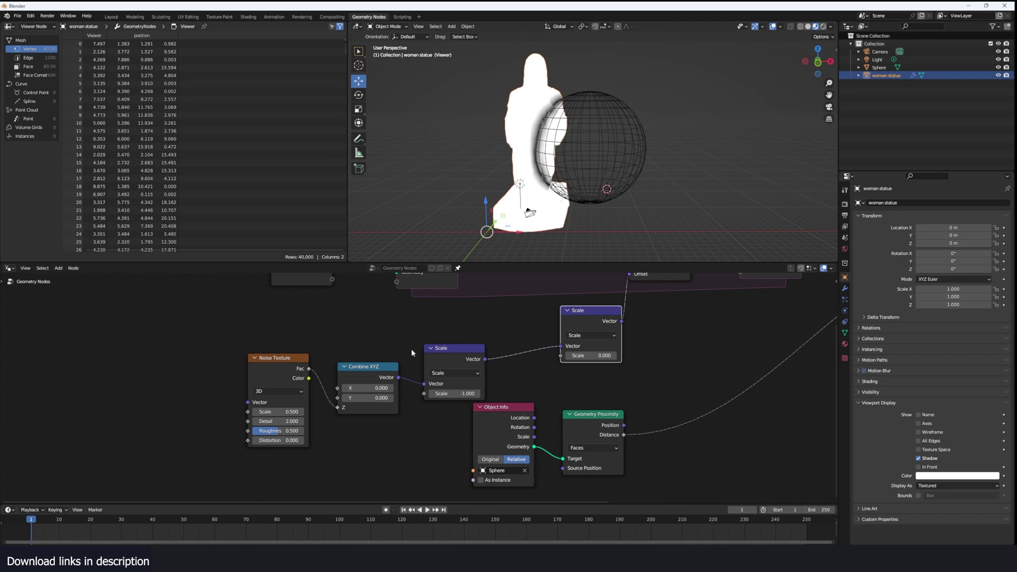
drag(271, 343, 444, 391)
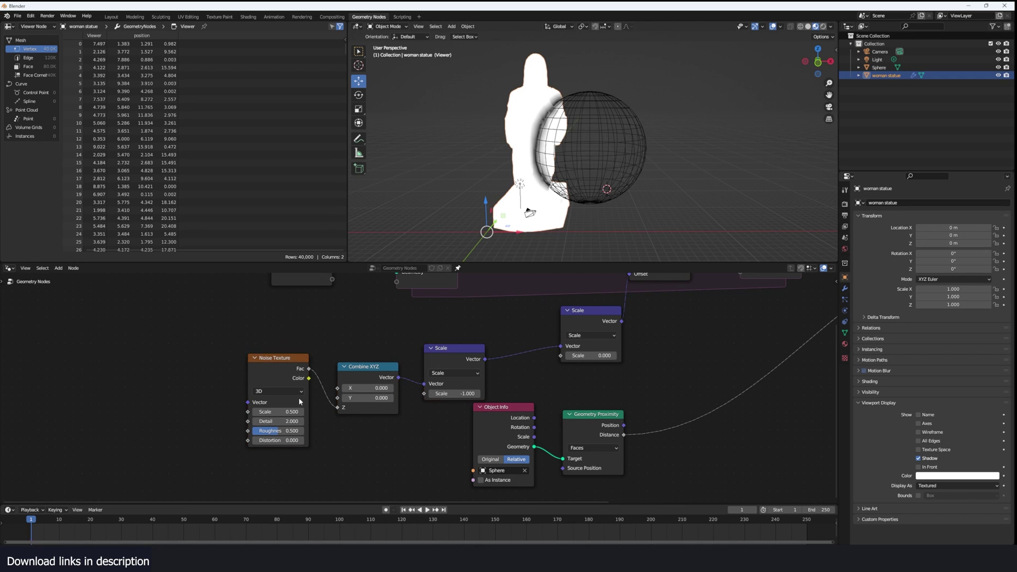
key(space)
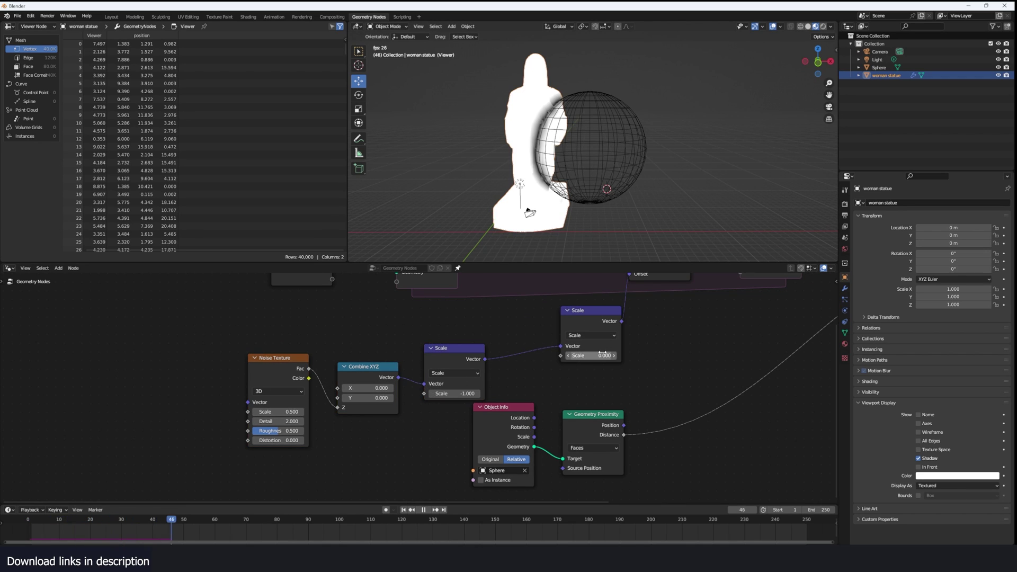
key(space)
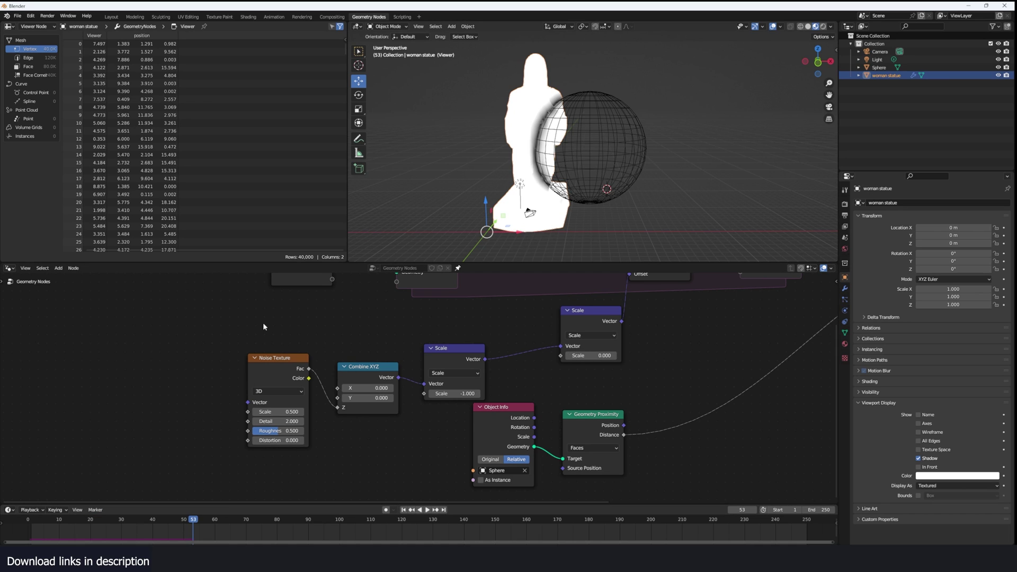
- Test the second Scale node at 0.360 and -1.340 with the simulation playing, and reset its Scale to 0
drag(238, 320, 433, 449)
click(351, 453)
drag(590, 355, 604, 356)
key(space)
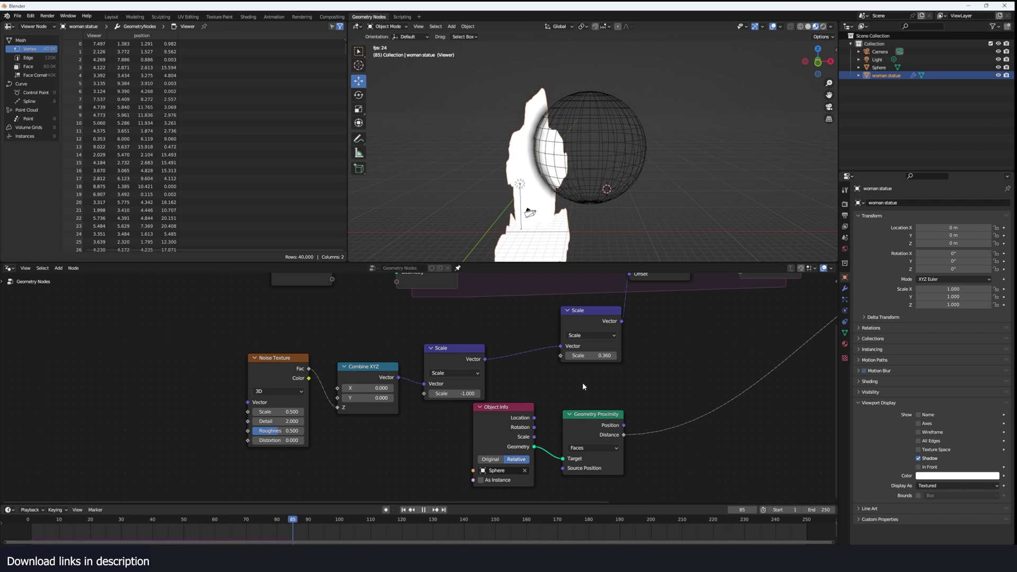
key(Escape)
drag(601, 356, 577, 355)
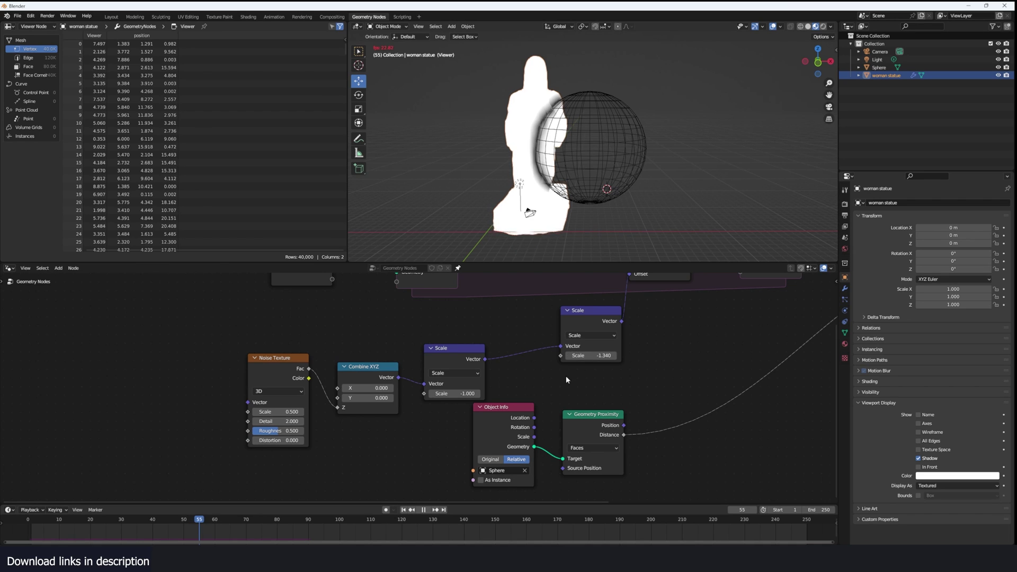
click(599, 355)
text(0)
key(Return)
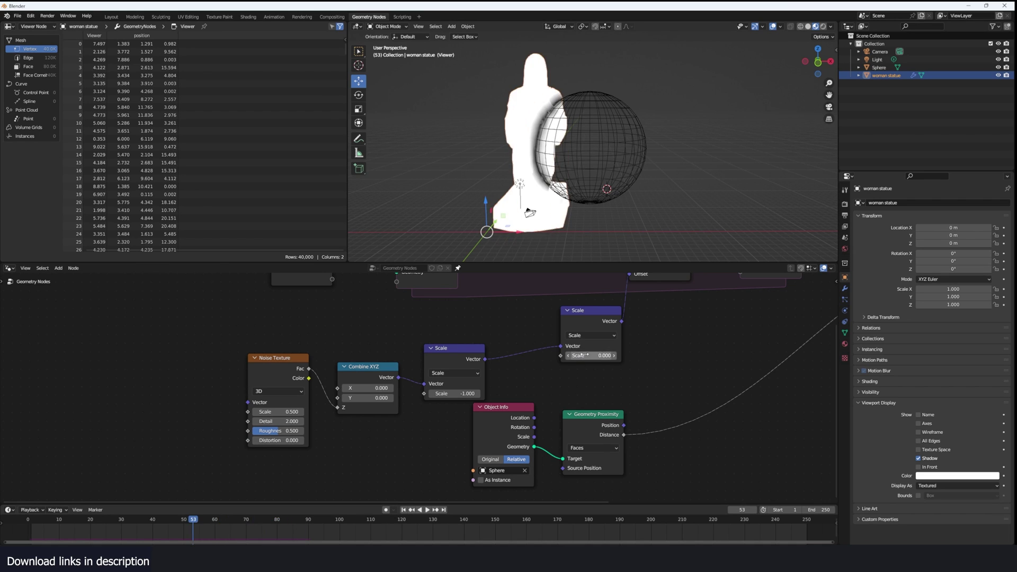
- Reposition Object Info and Geometry Proximity, and connect the proximity Distance to the second Scale node's Scale input
drag(504, 407, 448, 428)
drag(593, 415, 561, 355)
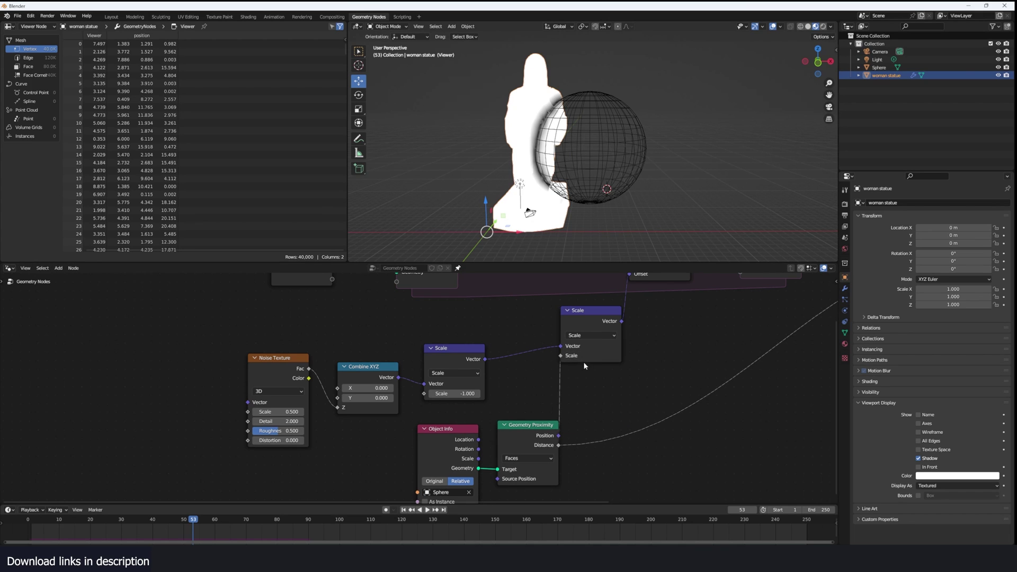
scroll(528, 104, up, 3)
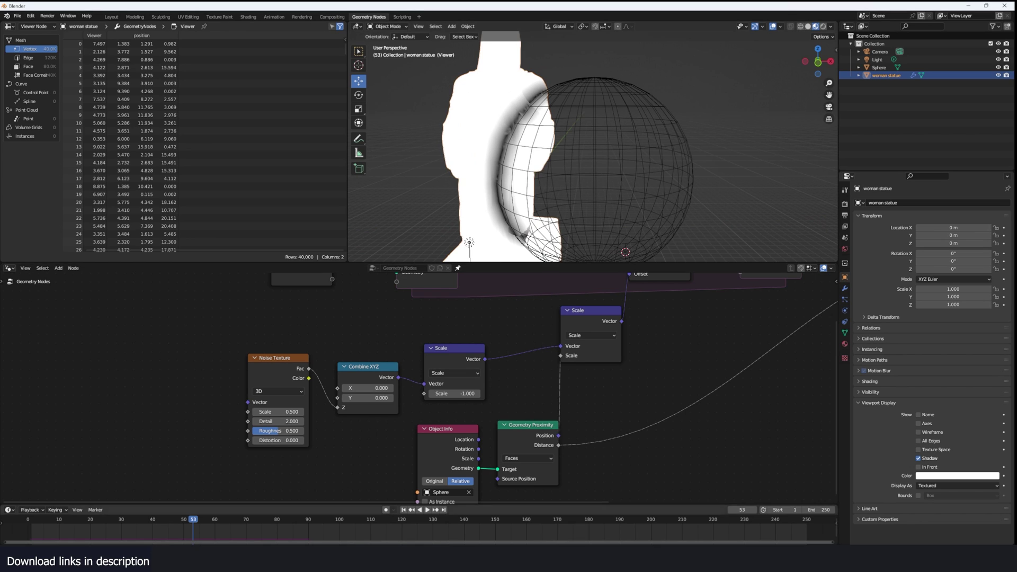
- Replay the simulation from the start and examine the statue's distance-driven deformation from a different angle
click(23, 538)
key(space)
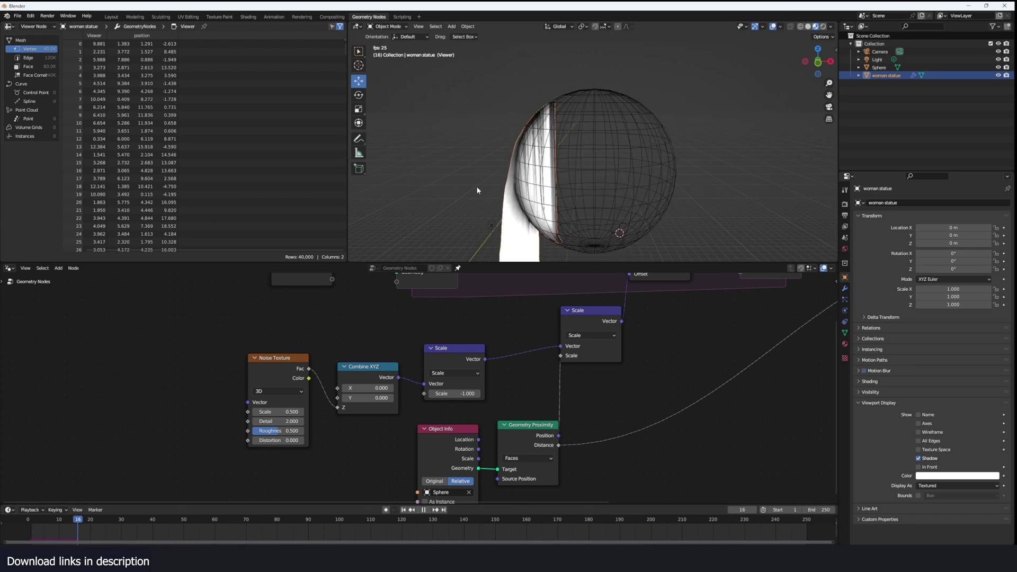
scroll(476, 186, down, 3)
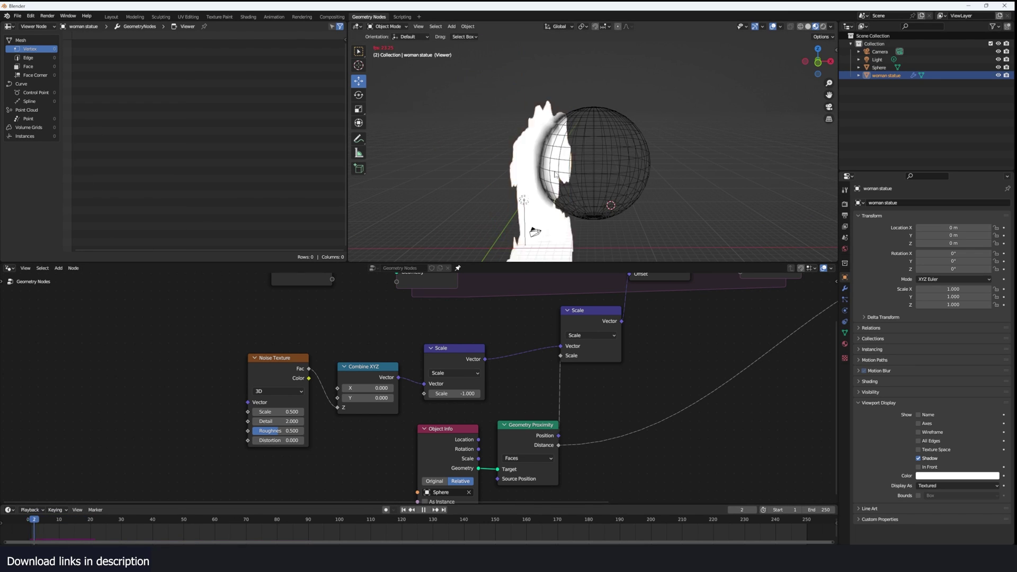
key(space)
middle_drag(542, 173, 580, 233)
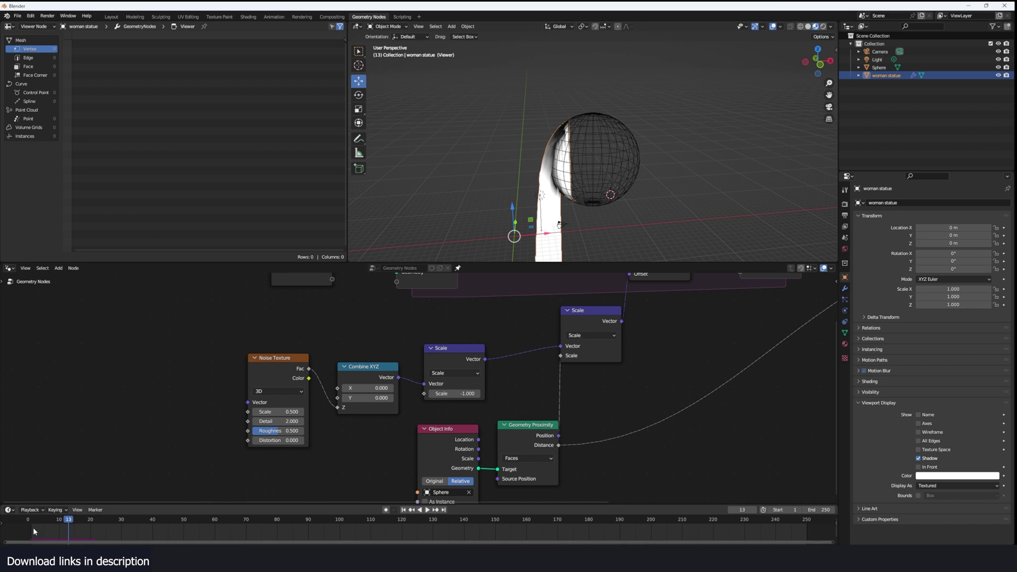
key(shift+ctrl+space)
key(space)
drag(50, 529, 28, 530)
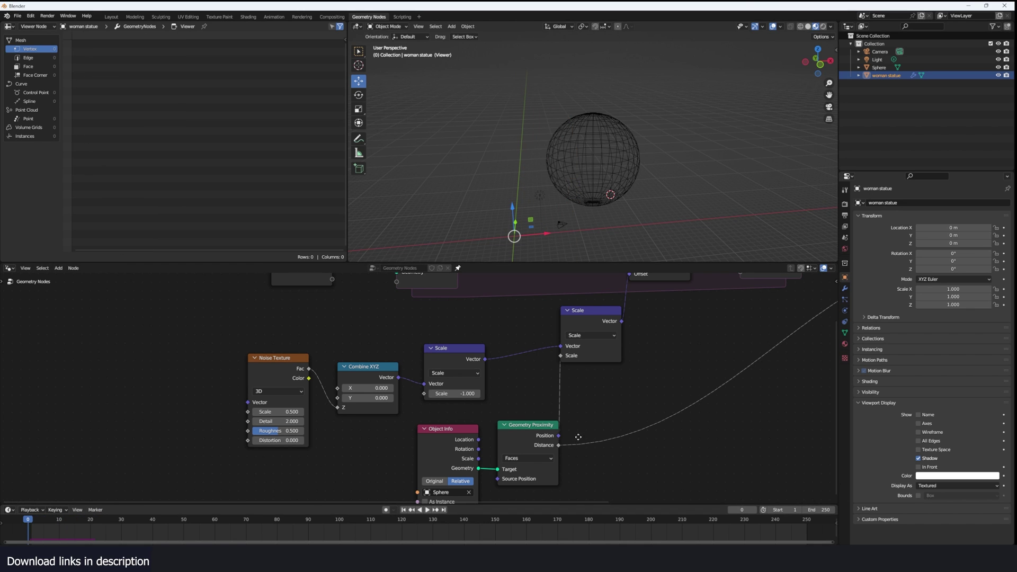
middle_drag(578, 437, 563, 421)
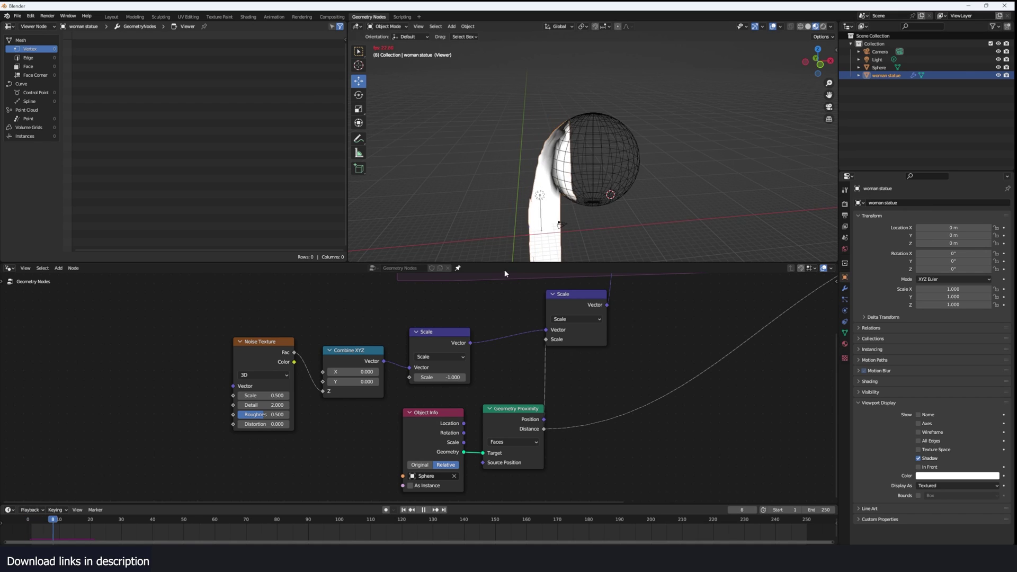
- Try -0.5 in the first Scale node, settle on a Scale of -0.2, and play the simulation
double_click(451, 377)
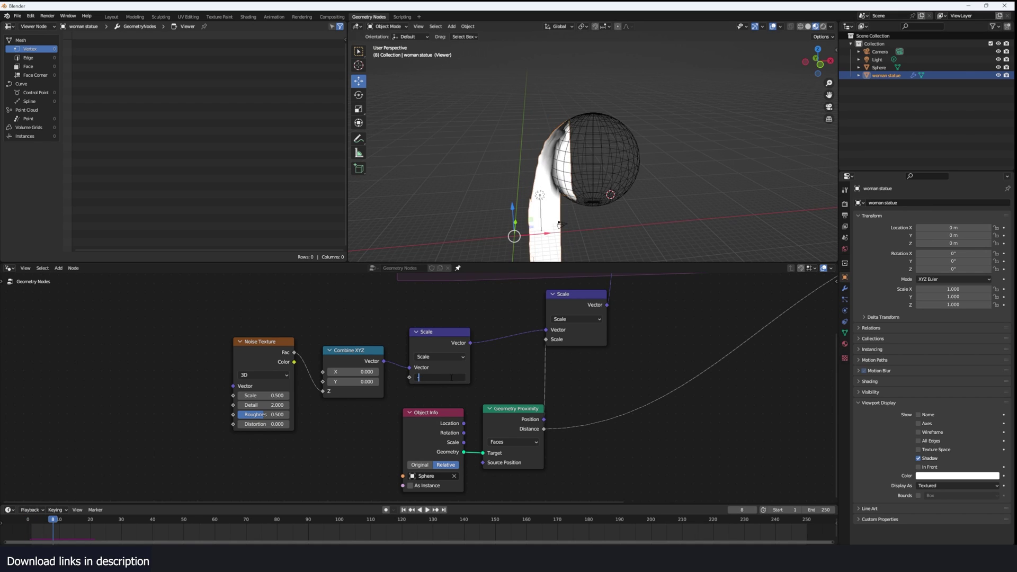
key(Return)
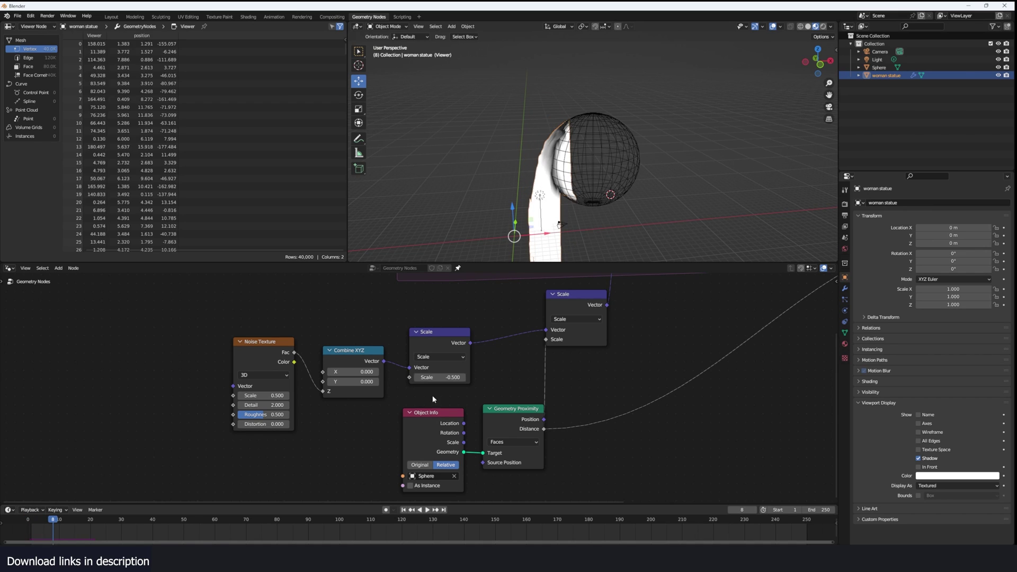
key(space)
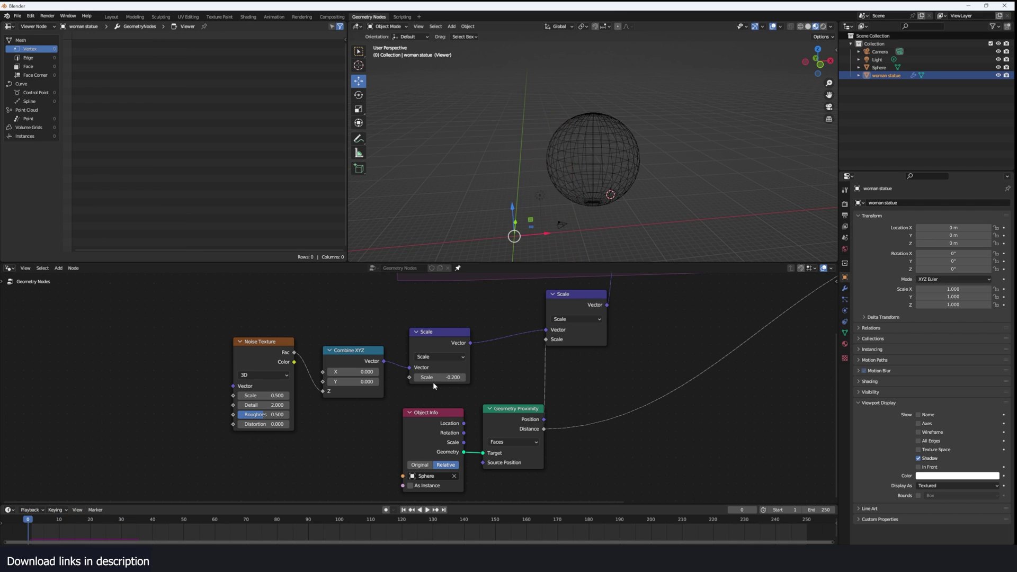
key(space)
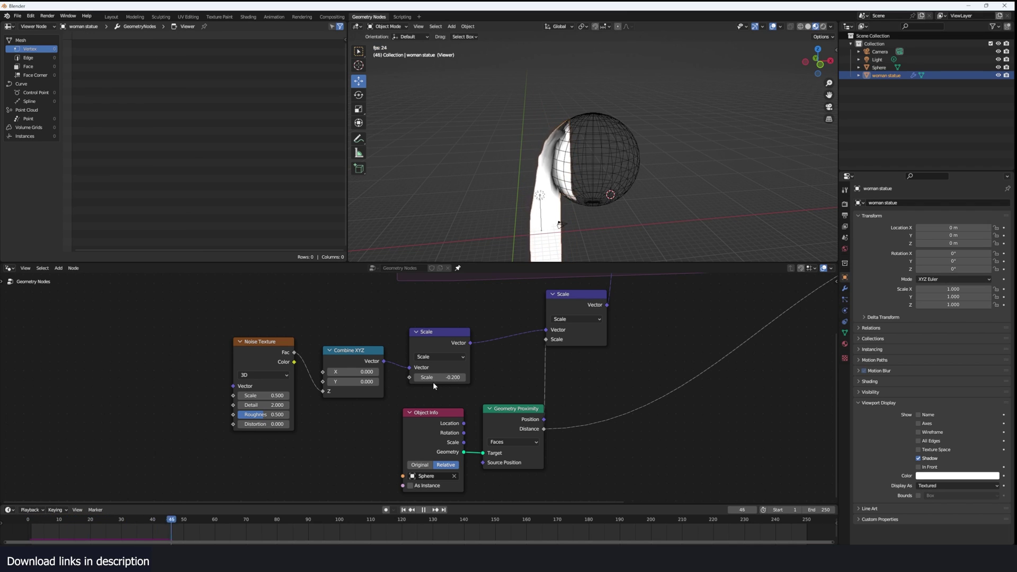
- Restart the simulation several times to examine the slower melting around the sphere
key(Escape)
key(space)
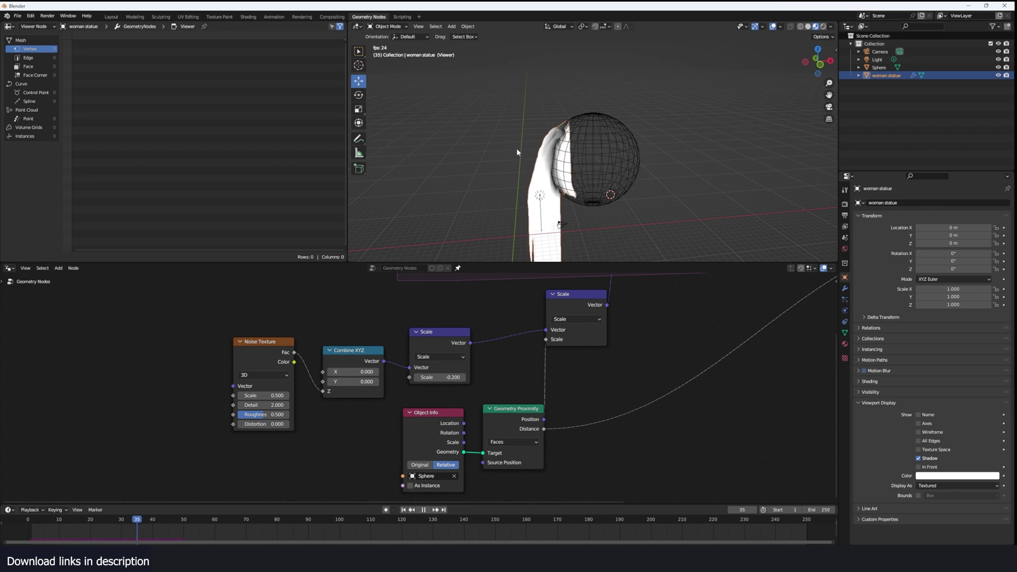
key(Escape)
key(space)
key(space)
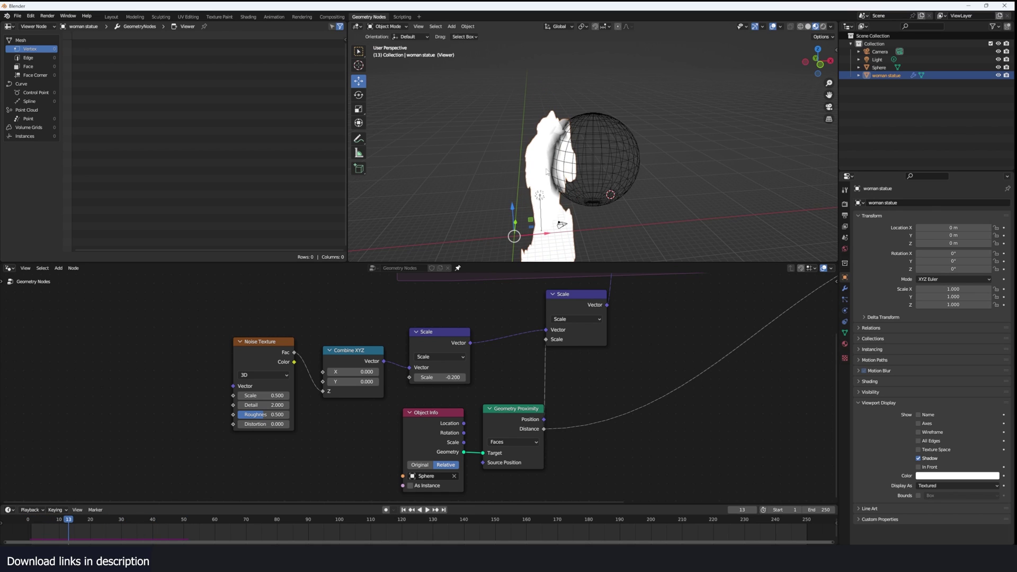
drag(60, 521, 29, 528)
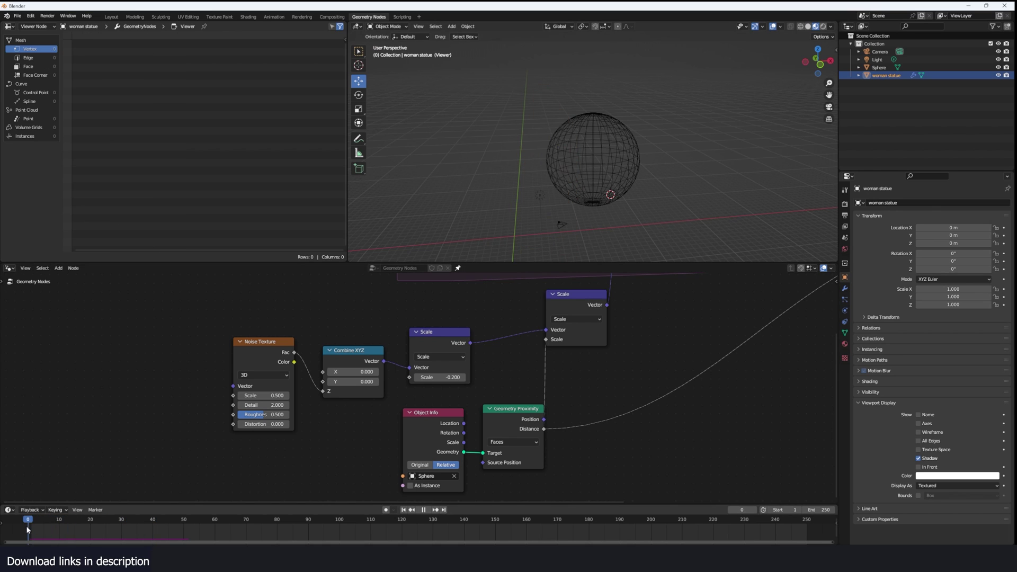
key(space)
- Try moving the sphere across the statue during playback, and cancel the move
click(624, 137)
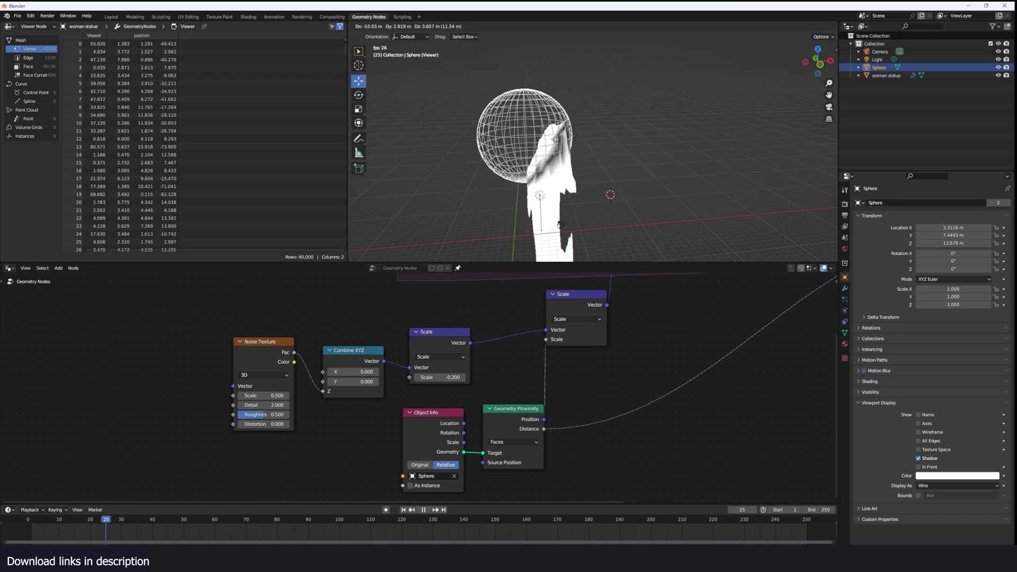
key(Escape)
key(space)
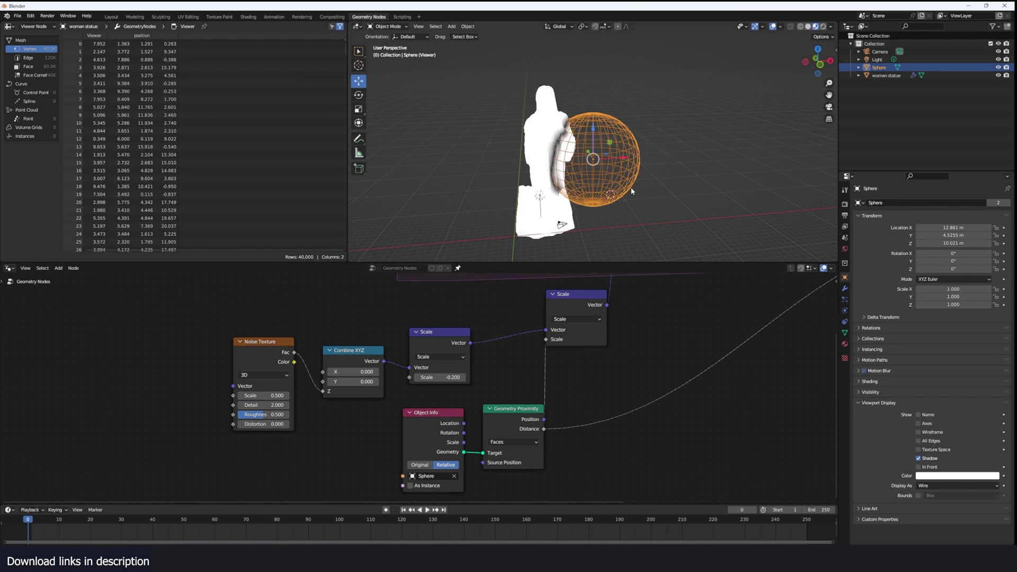
key(g)
key(Escape)
key(Escape)
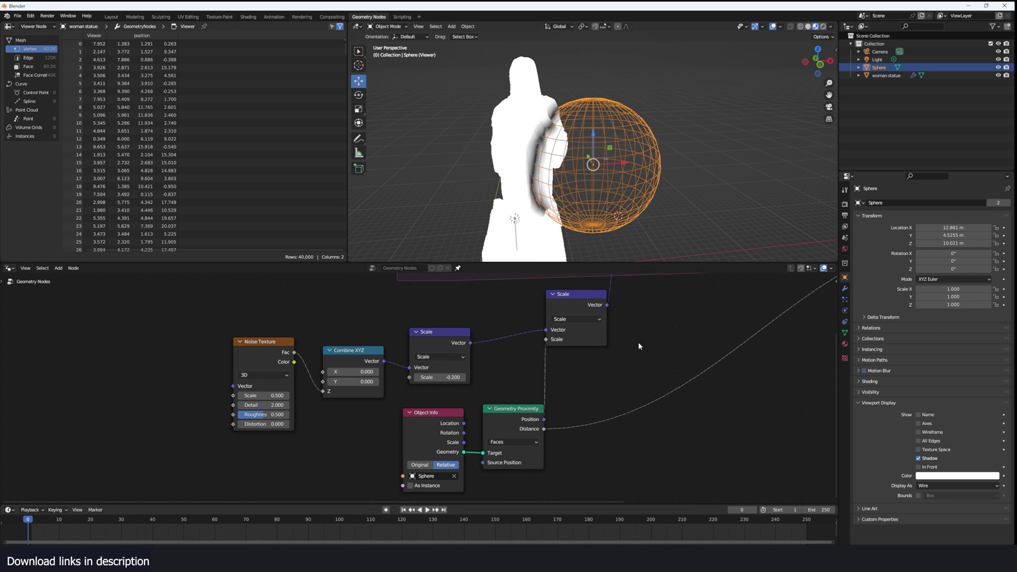
- Spread out the Object Info and Geometry Proximity nodes to make room after the proximity Distance output
scroll(639, 346, down, 4)
middle_drag(612, 363, 613, 333)
scroll(596, 373, up, 4)
drag(527, 405, 511, 381)
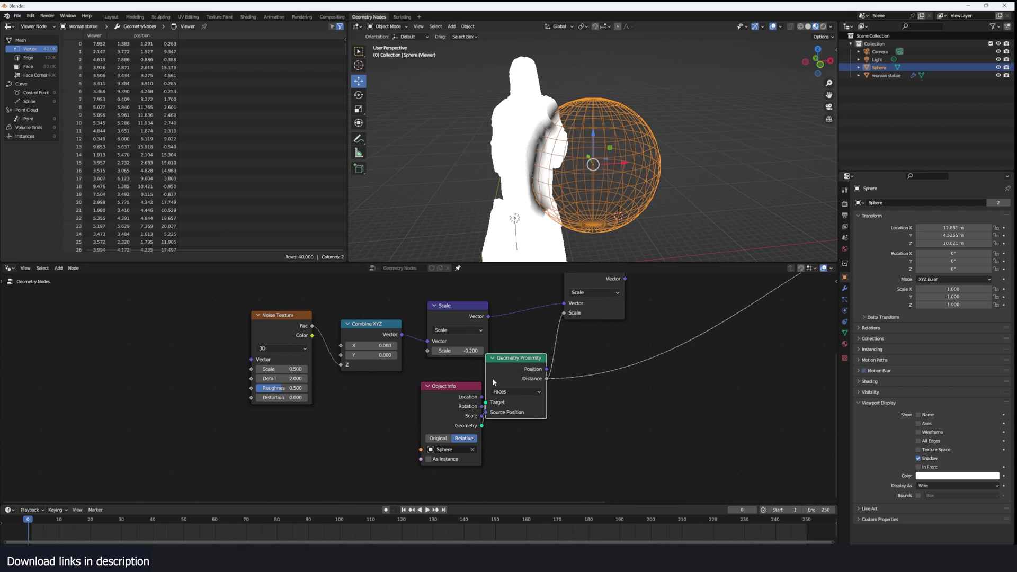
drag(446, 397, 366, 416)
middle_drag(578, 377, 483, 396)
drag(426, 388, 386, 414)
- Insert a Map Range node on the link between the proximity Distance and the Viewer, with To Min 1 and To Max 0
key(shift+a)
click(613, 347)
text(map)
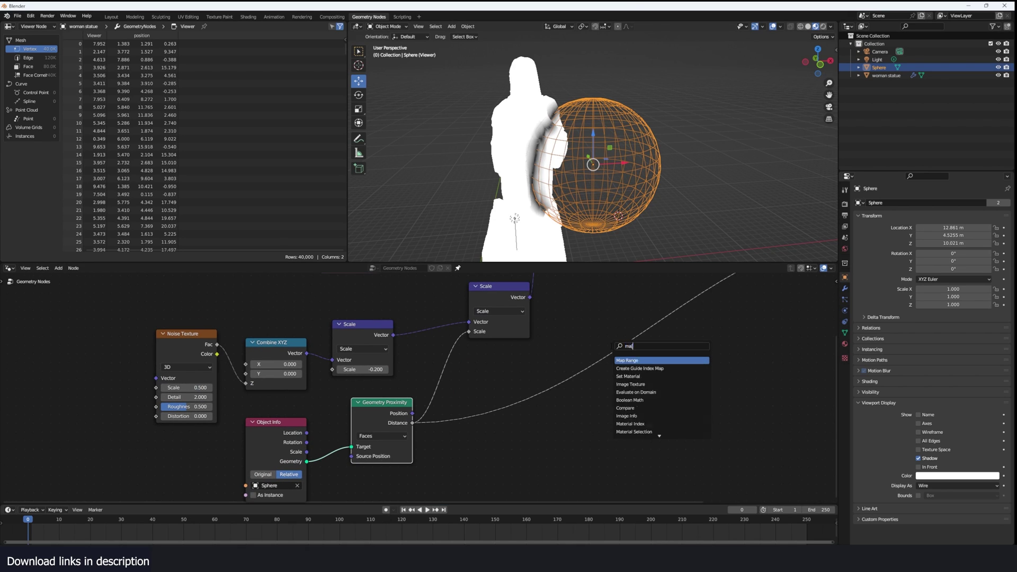
click(605, 463)
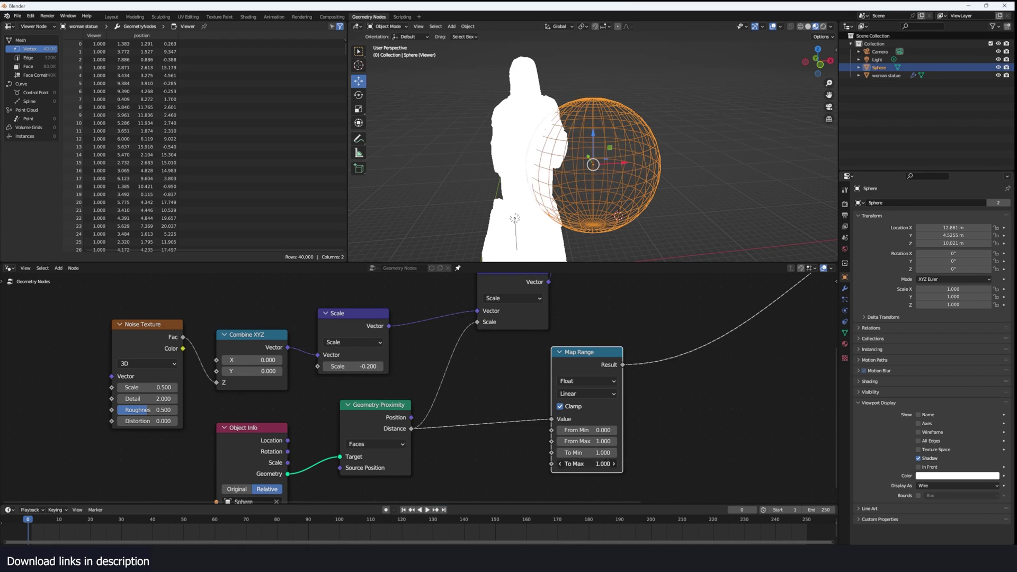
text(0)
key(Return)
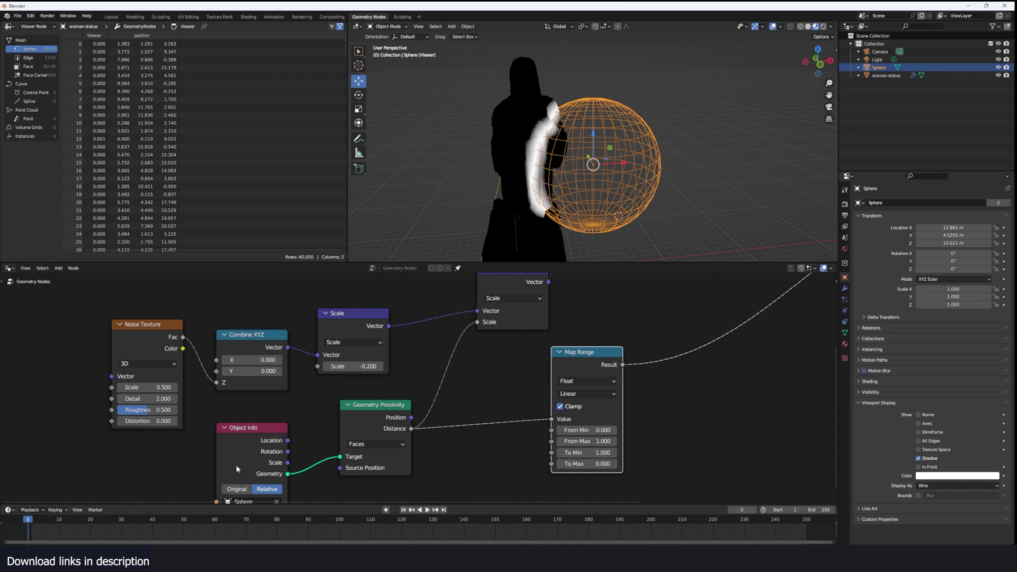
- Place the Map Range node beside Geometry Proximity and connect its Result to the second Scale node's Scale input
key(space)
key(Escape)
scroll(473, 328, down, 1)
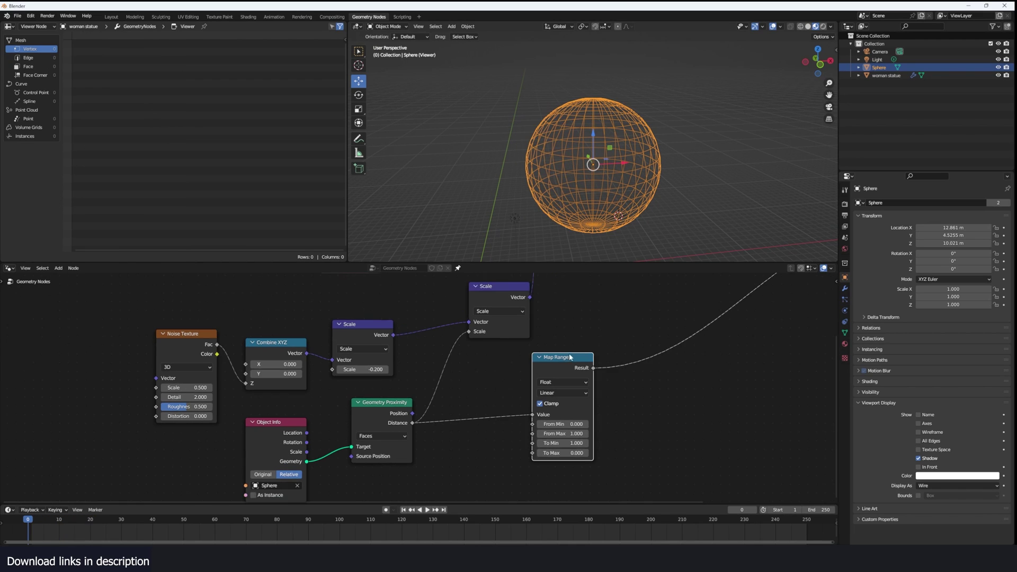
drag(598, 360, 509, 399)
drag(469, 335, 470, 332)
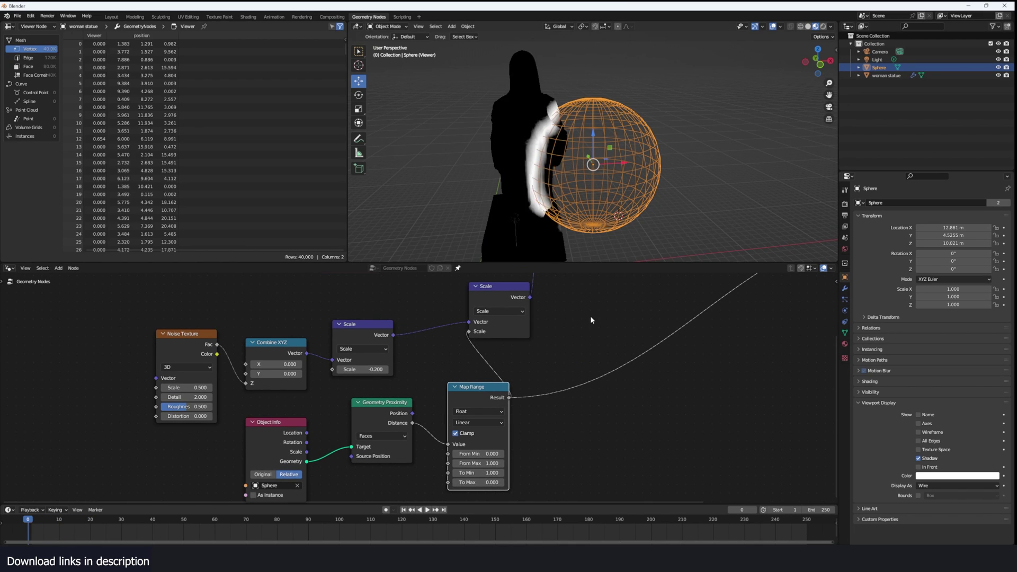
scroll(590, 316, down, 4)
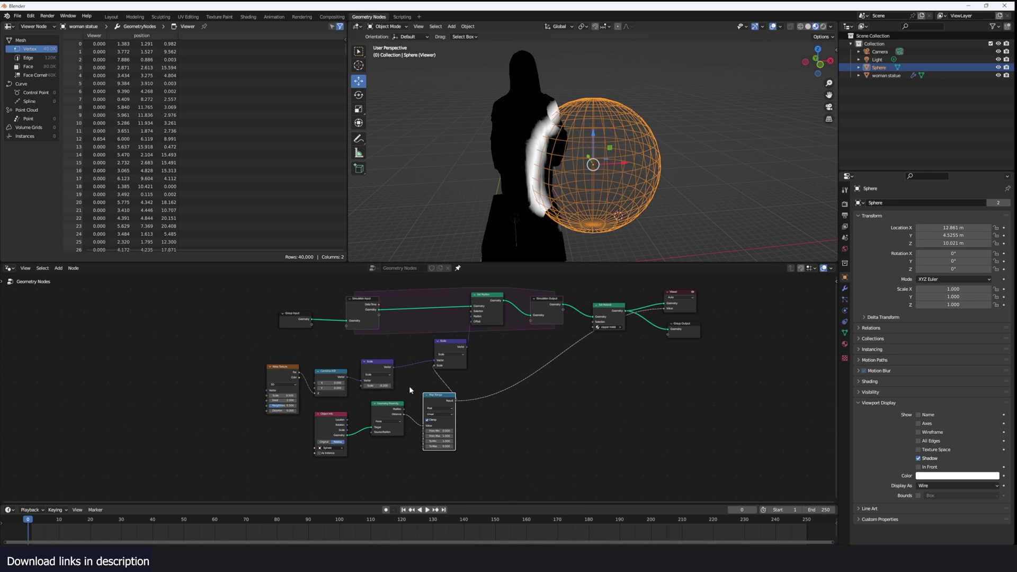
- Play the simulation and move the sphere along the statue to test the Map Range falloff, and stop playback
key(space)
key(g)
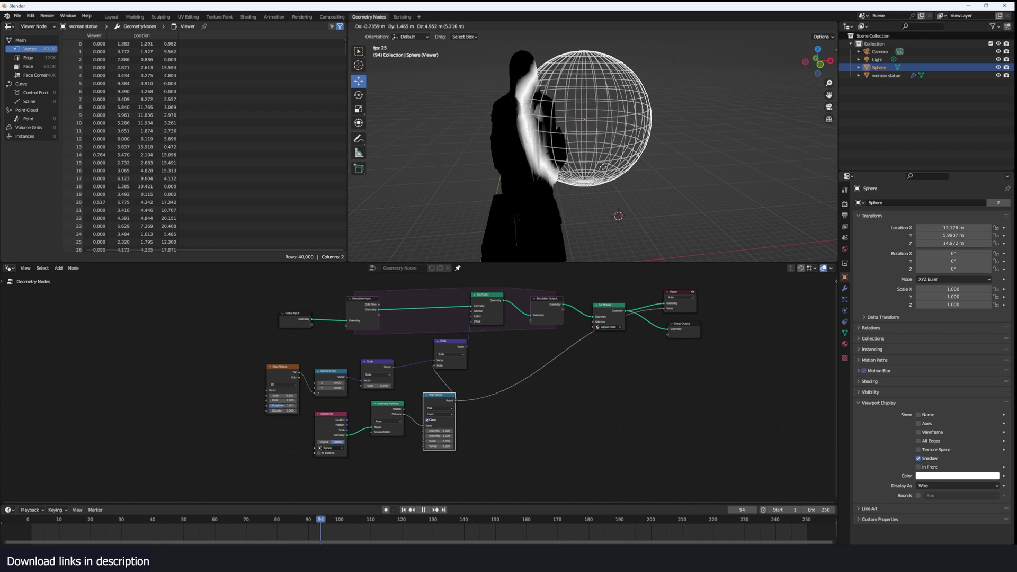
click(586, 158)
key(g)
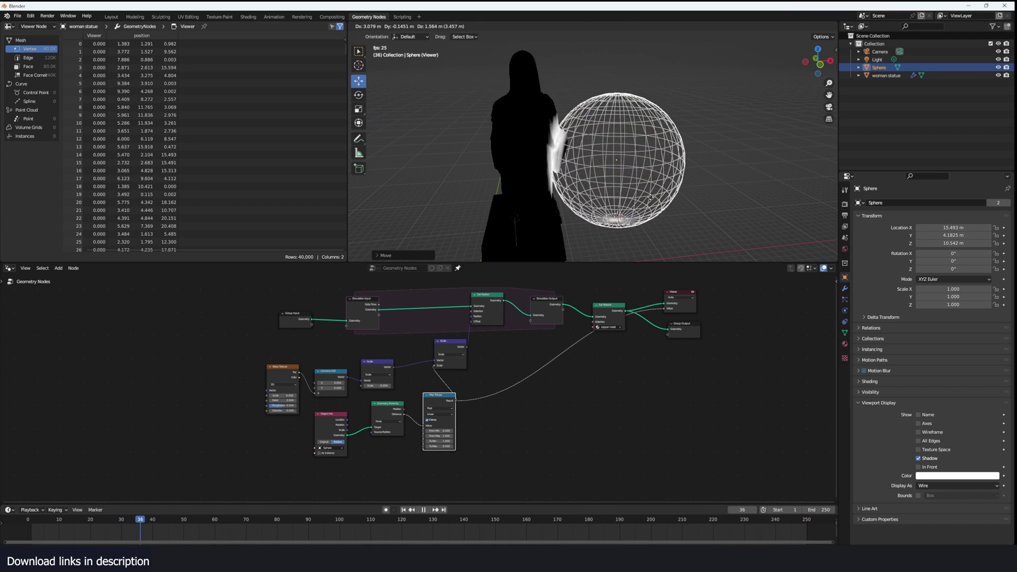
click(652, 198)
key(space)
scroll(546, 377, down, 2)
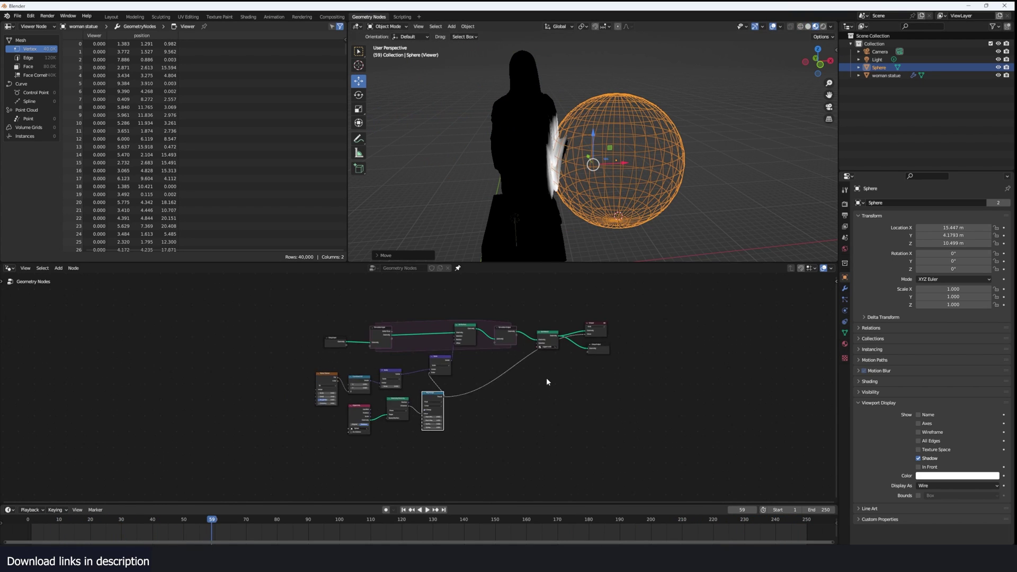
- Move the Group Input and simulation zone nodes up to free space above the Scale nodes, and replay from the first frame
scroll(542, 376, up, 3)
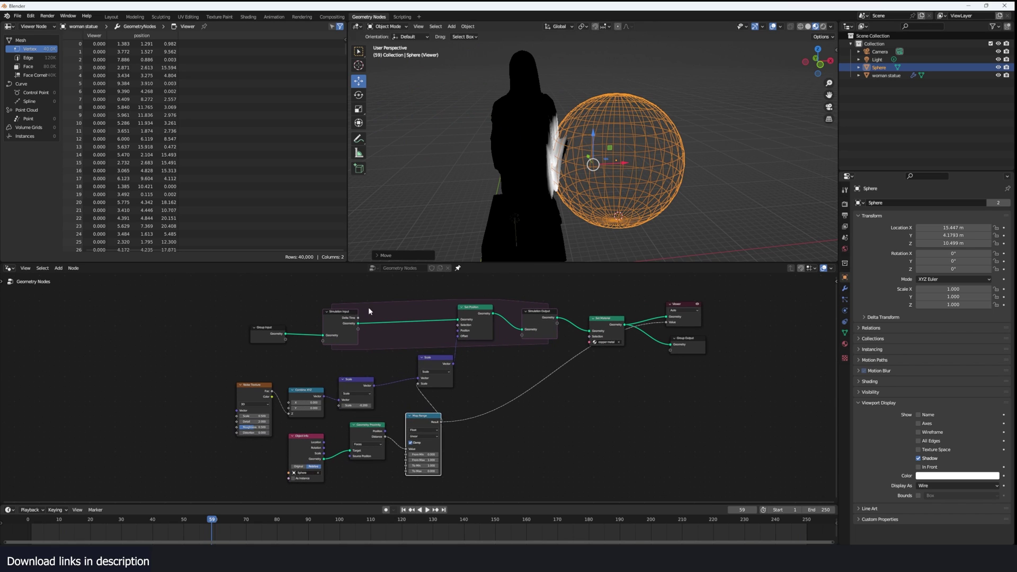
drag(260, 293, 543, 340)
key(g)
click(523, 311)
click(485, 352)
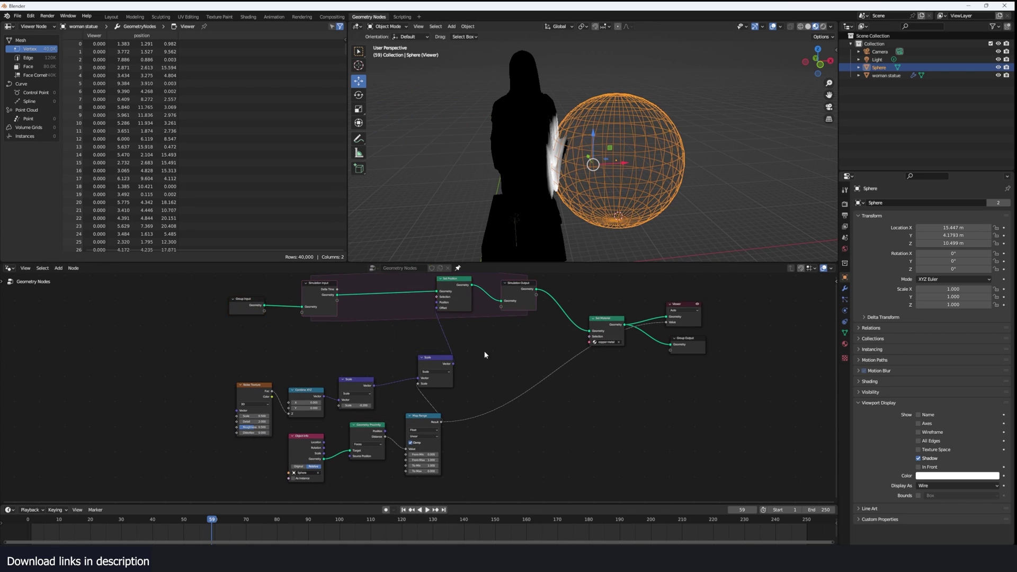
key(shift+Left)
key(space)
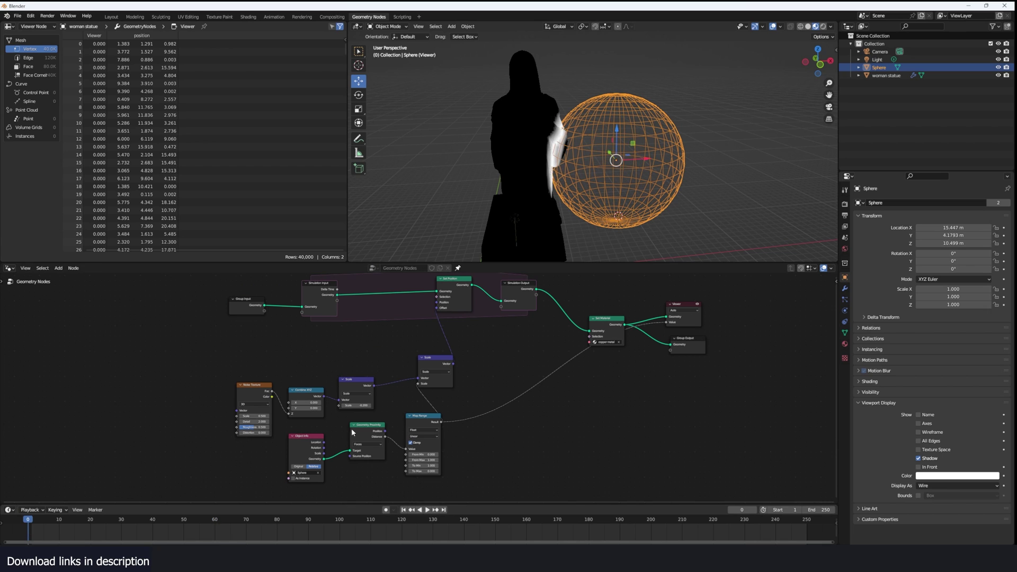
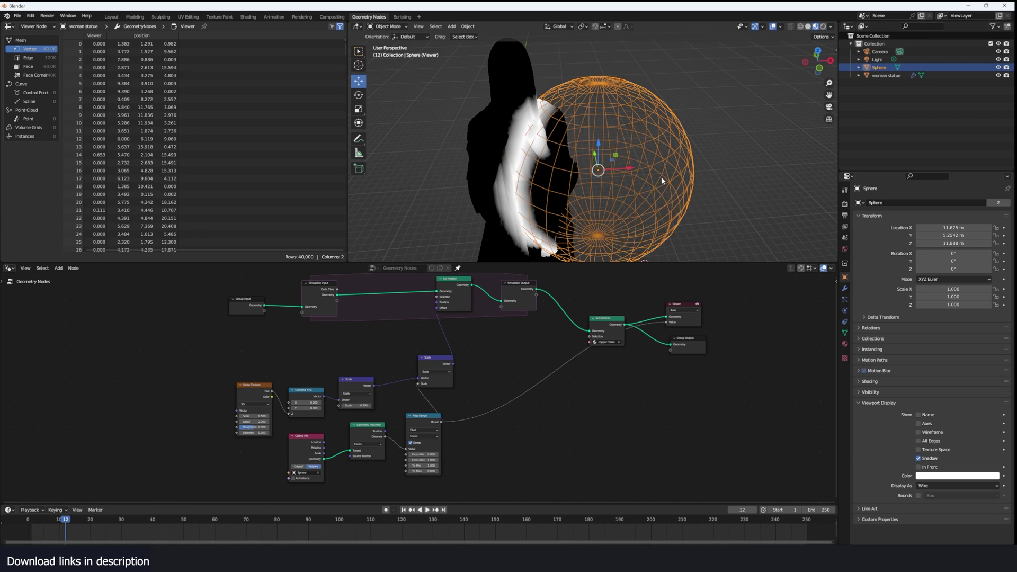
- Duplicate the sphere's mesh in place twice and scale the copies down to form three concentric spheres in one object
key(Tab)
key(shift+d)
right_click(688, 188)
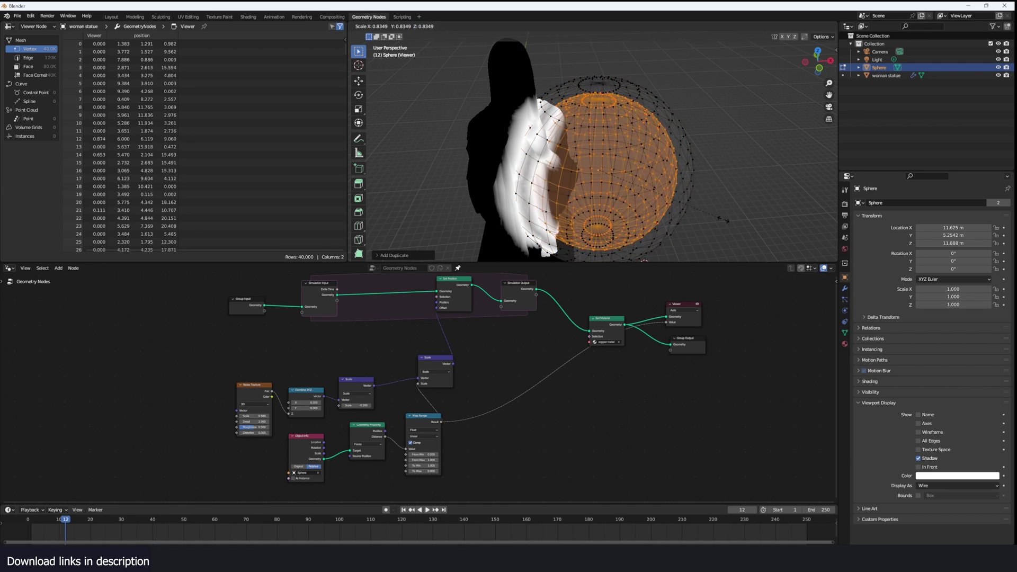
click(717, 219)
key(s)
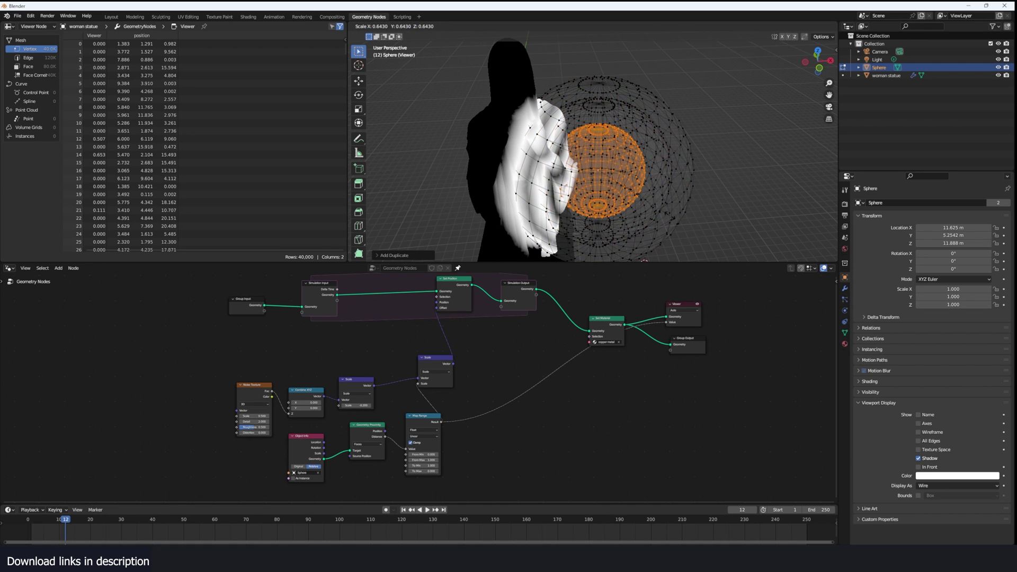
click(684, 219)
key(Tab)
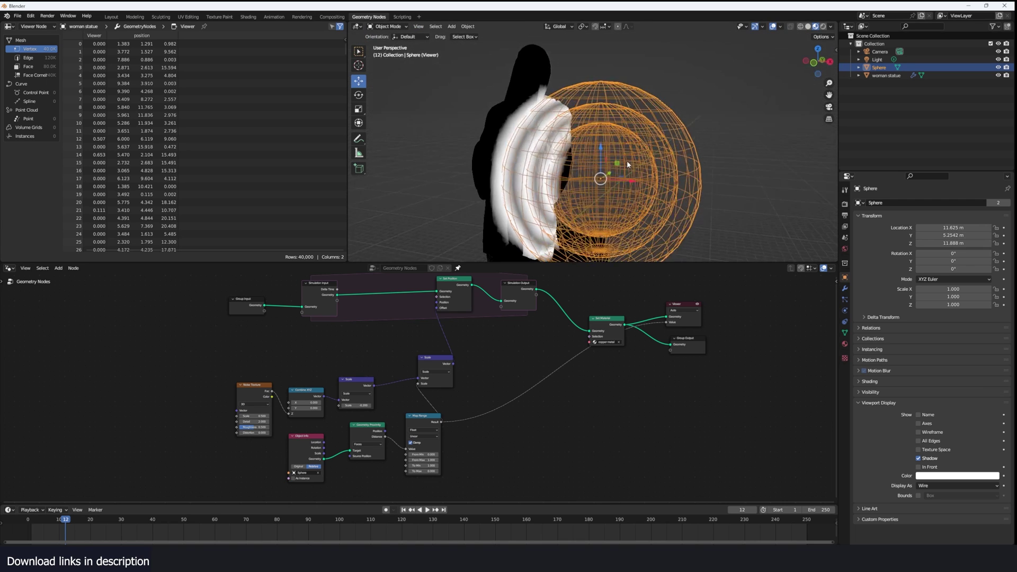
- Inspect the bands on the statue, and replay from the first frame while moving the nested spheres across it
middle_drag(543, 135, 529, 127)
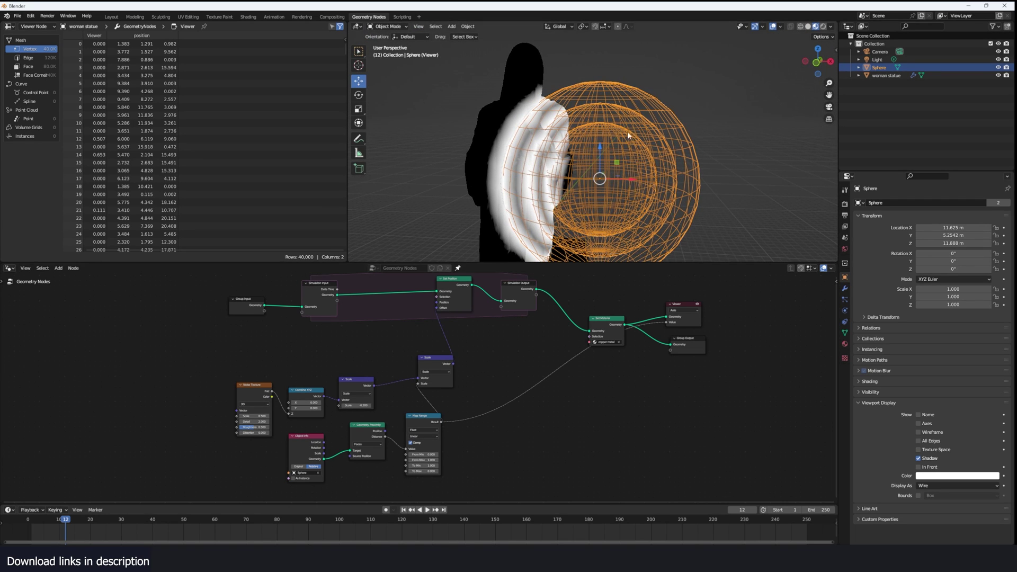
scroll(583, 106, up, 3)
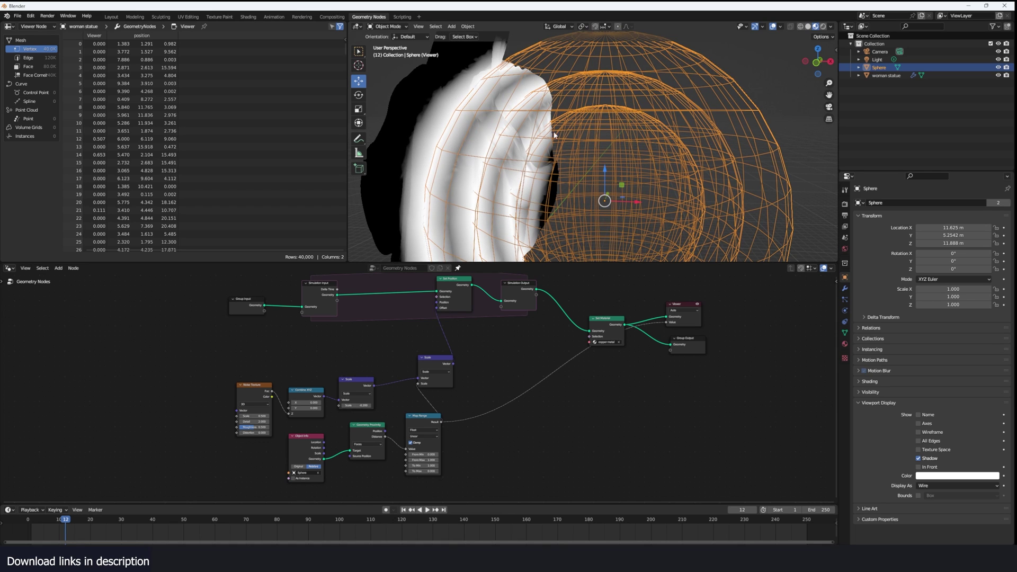
scroll(319, 433, down, 2)
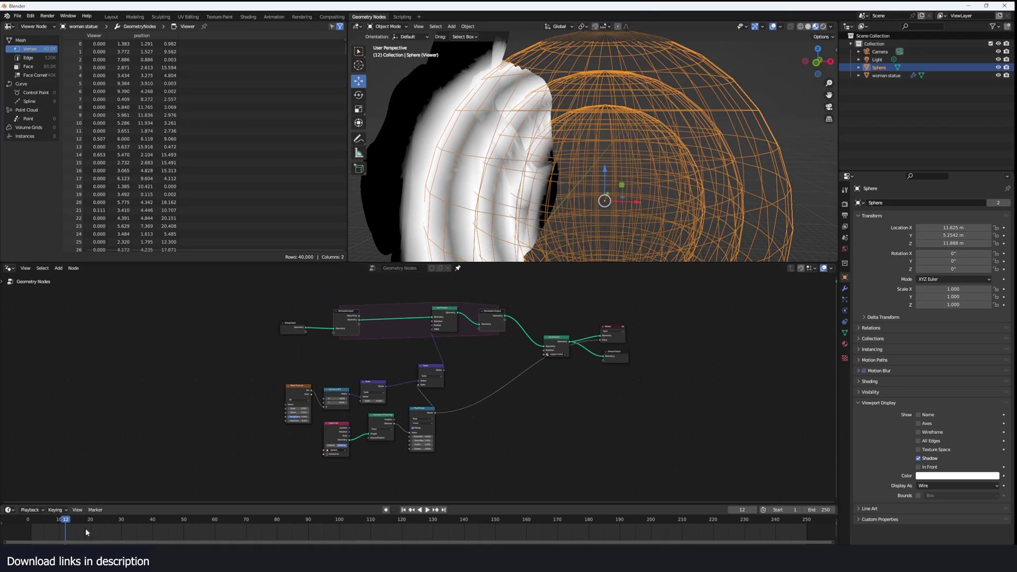
click(30, 522)
key(space)
scroll(645, 156, down, 4)
key(g)
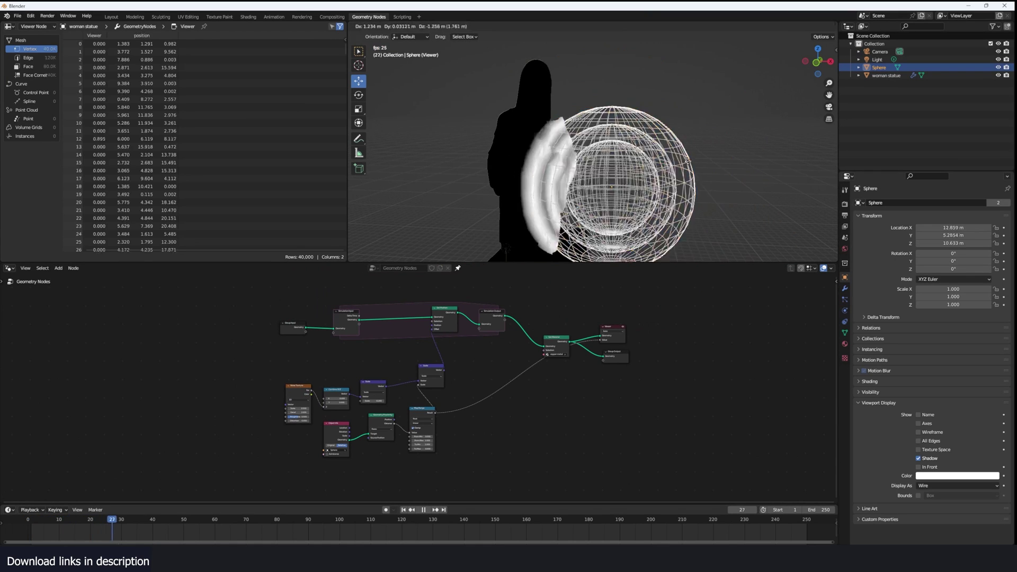
click(597, 170)
key(space)
- Insert a Blur Attribute node between Map Range and the second Scale node, set its Iterations to 14, and preview its output
scroll(475, 402, up, 2)
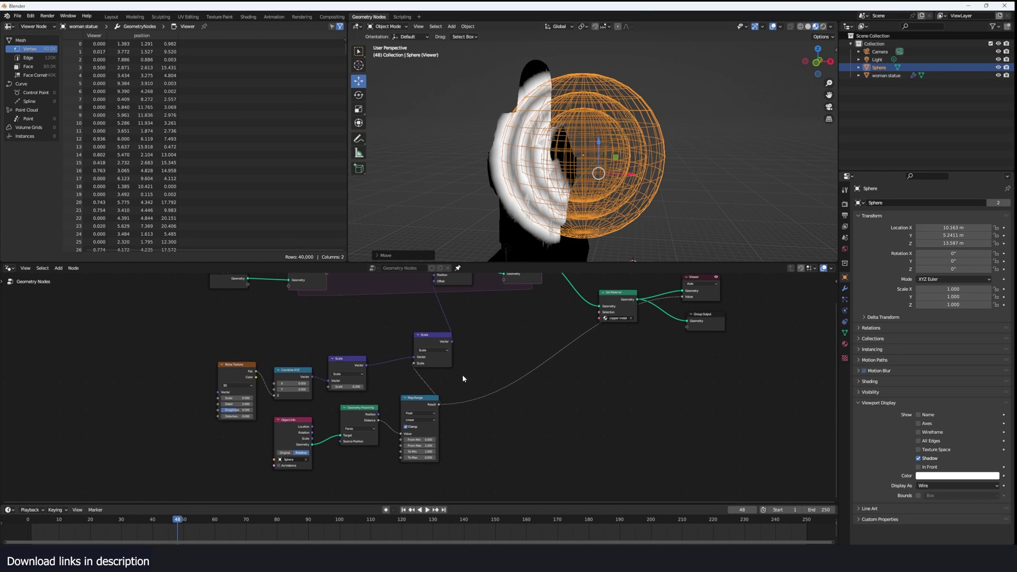
drag(432, 355, 486, 348)
key(shift+a)
click(450, 362)
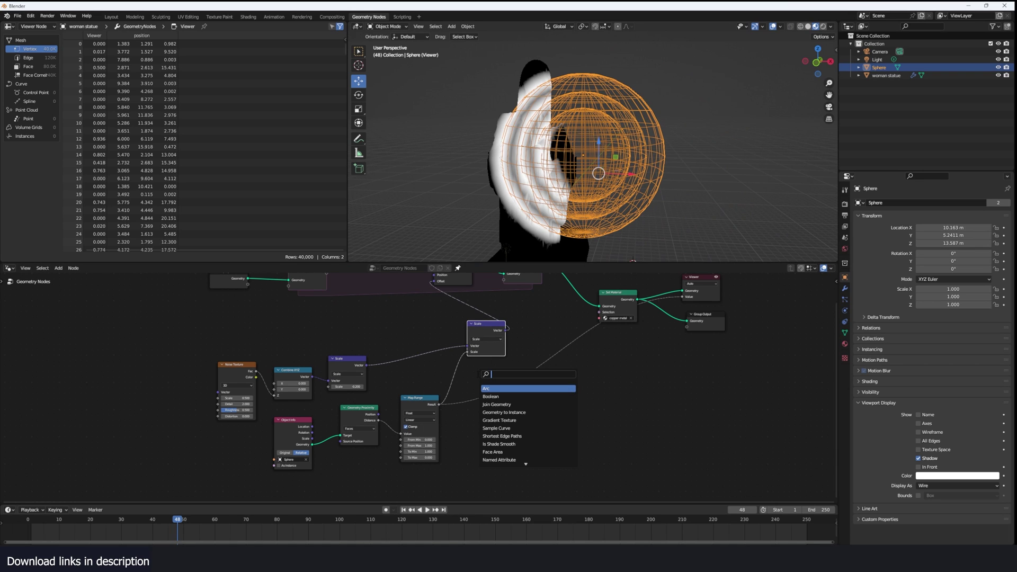
text(blu)
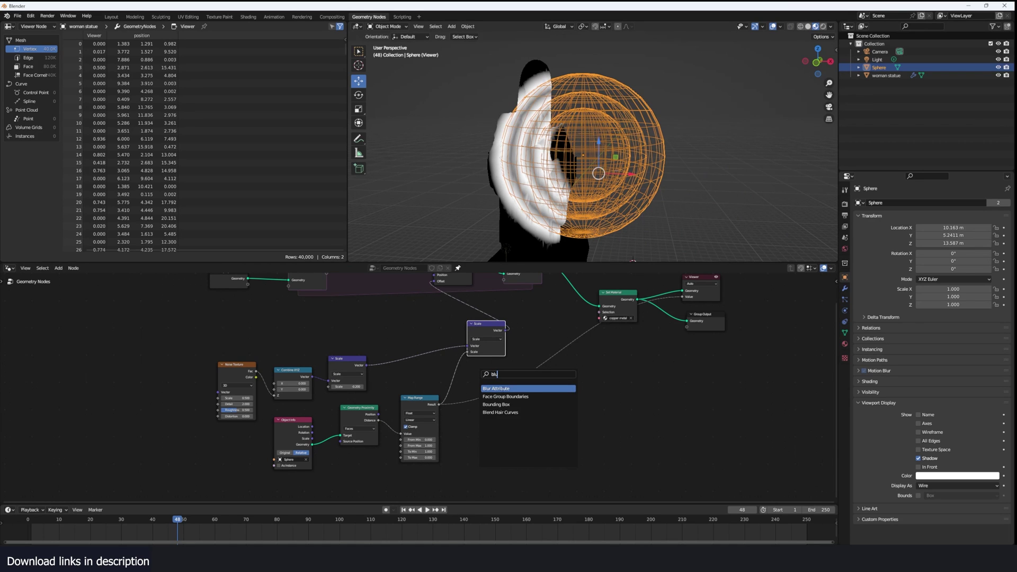
key(Return)
click(468, 382)
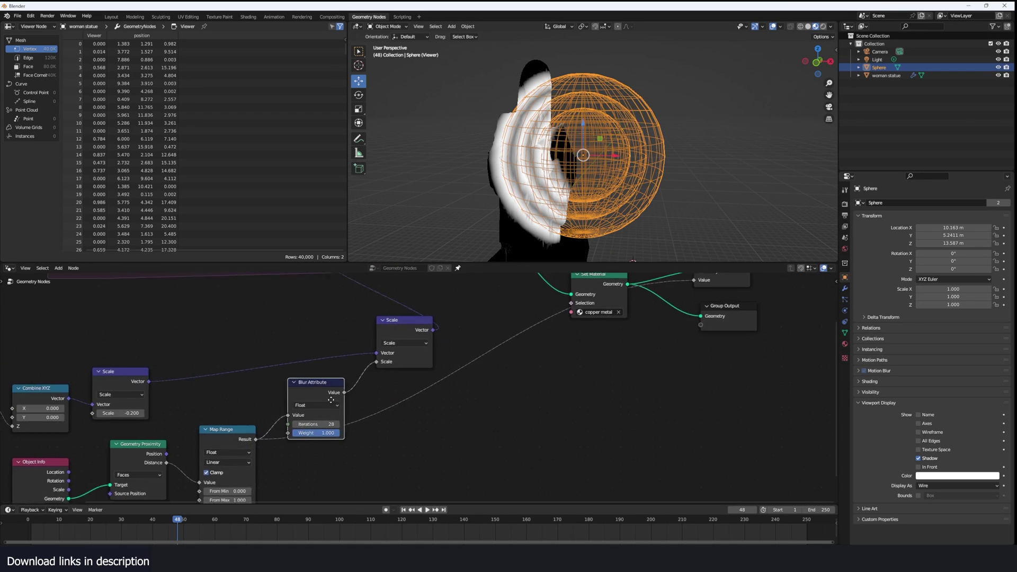
scroll(400, 397, down, 3)
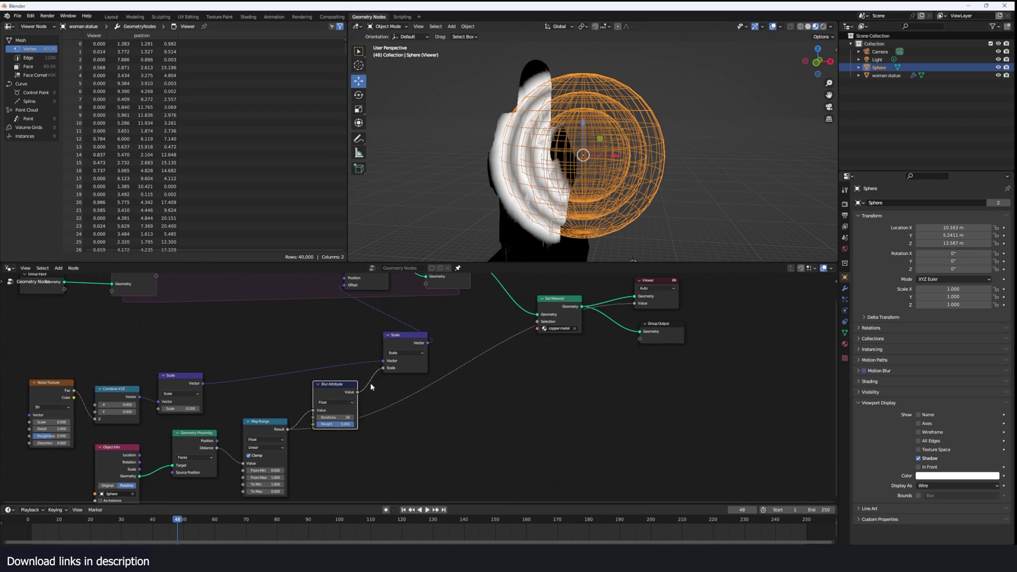
ctrl+shift+click(348, 394)
drag(348, 418, 326, 417)
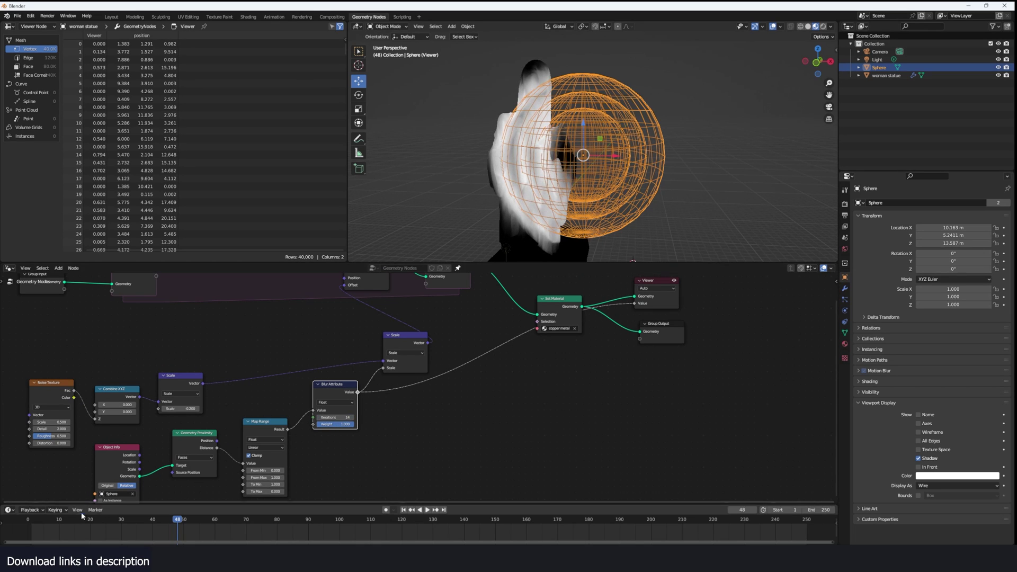
- Replay from the first frame and move the nested spheres up and down the statue to examine the blurred falloff
key(shift+Left)
key(space)
key(g)
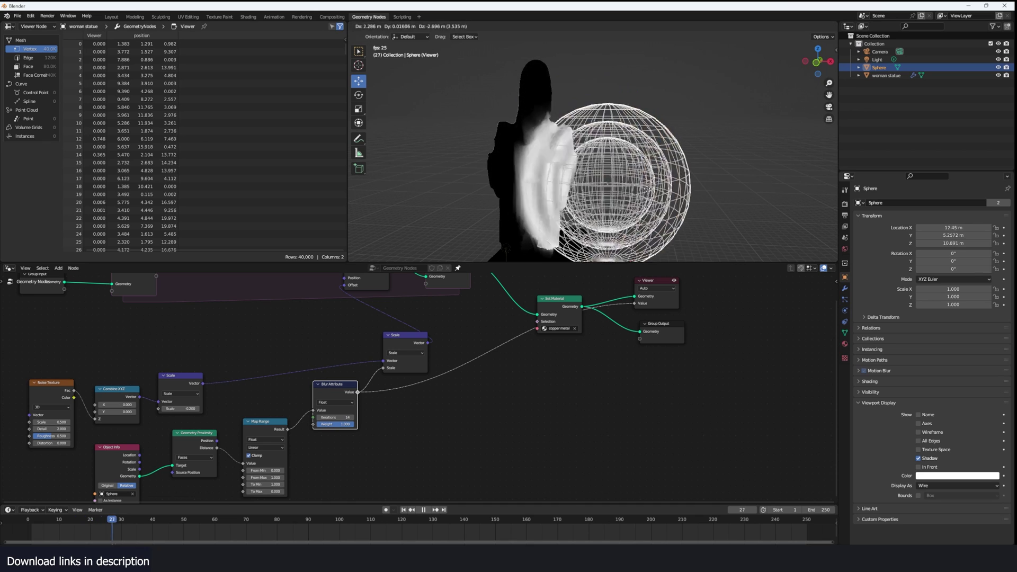
click(641, 174)
key(g)
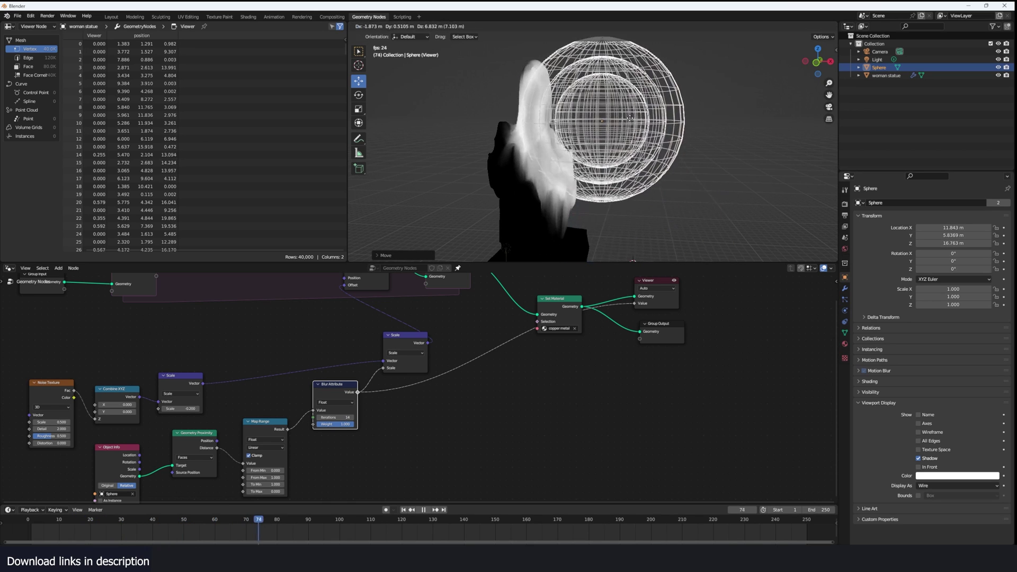
click(626, 106)
key(g)
click(643, 186)
key(space)
- Disconnect the Blur Attribute output from the Viewer's Value input to show the statue's copper material again
scroll(616, 356, down, 1)
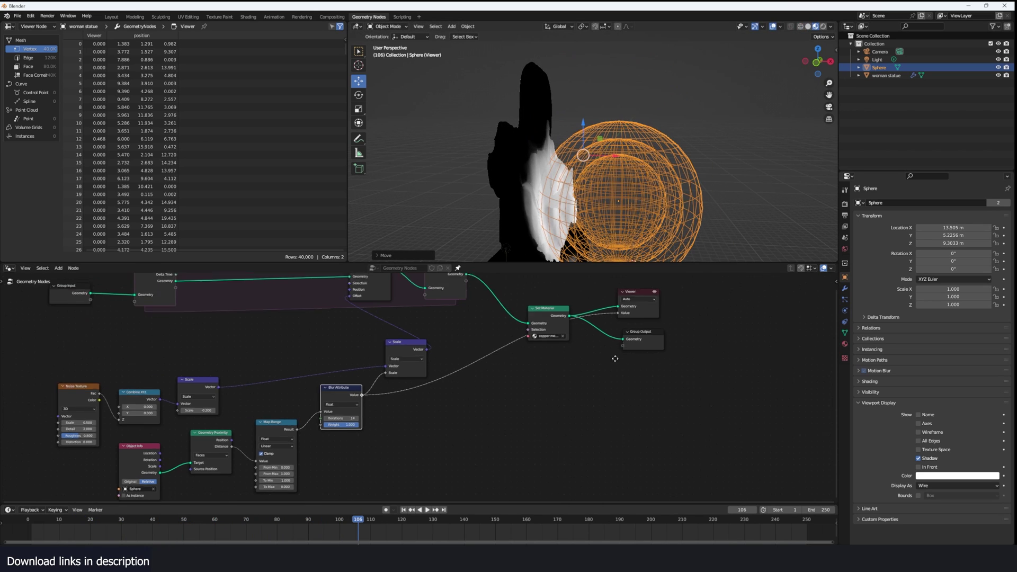
middle_drag(615, 358, 593, 400)
click(534, 358)
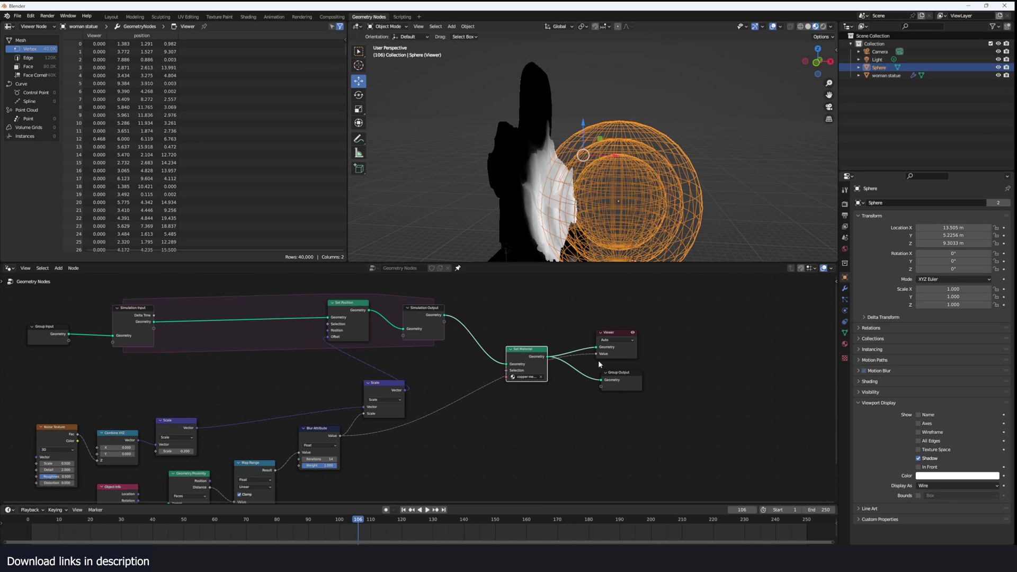
drag(591, 354, 502, 395)
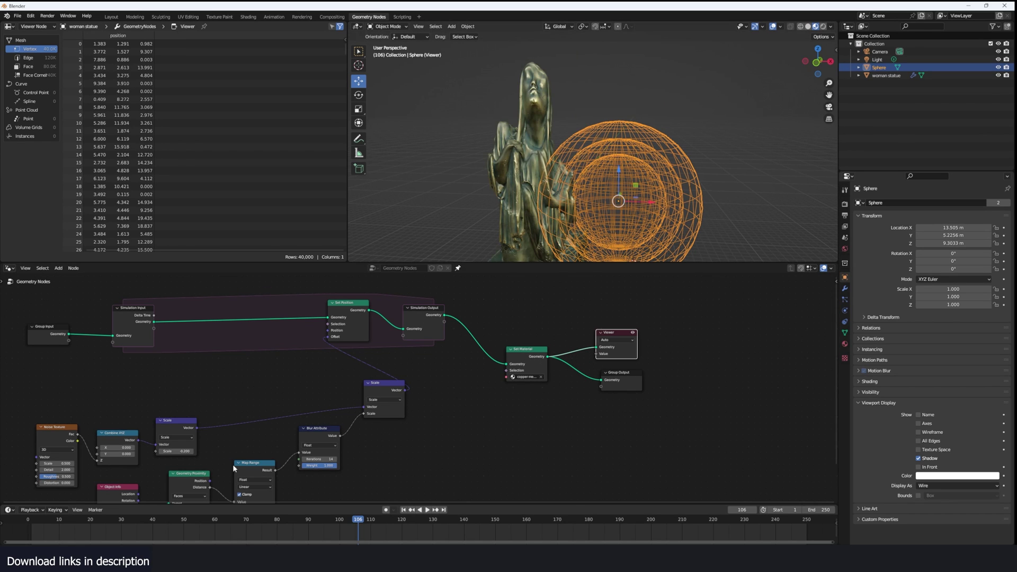
- Replay from the start and sweep the nested spheres over the copper statue to examine how it melts
click(19, 532)
key(space)
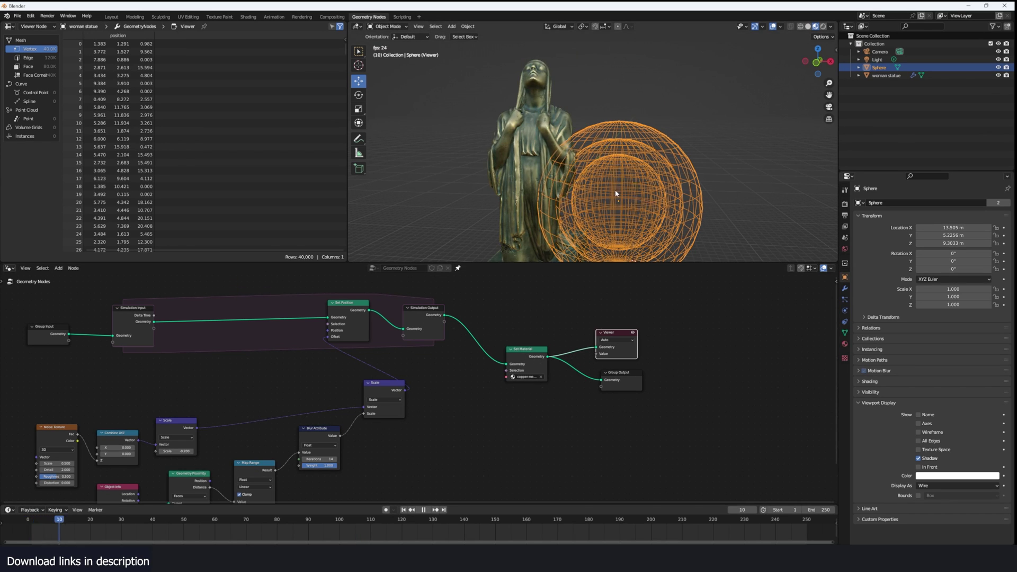
key(g)
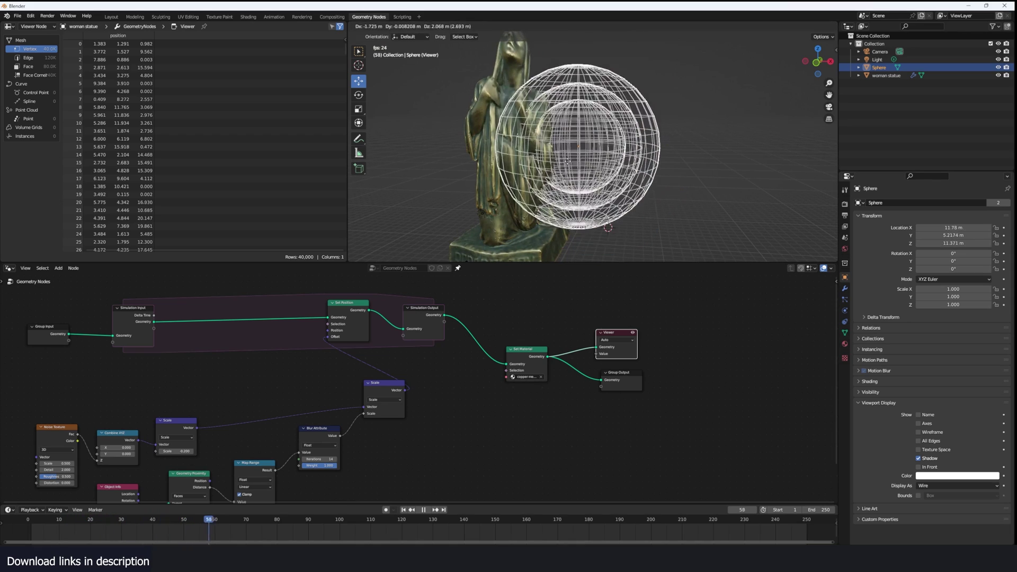
click(565, 161)
key(g)
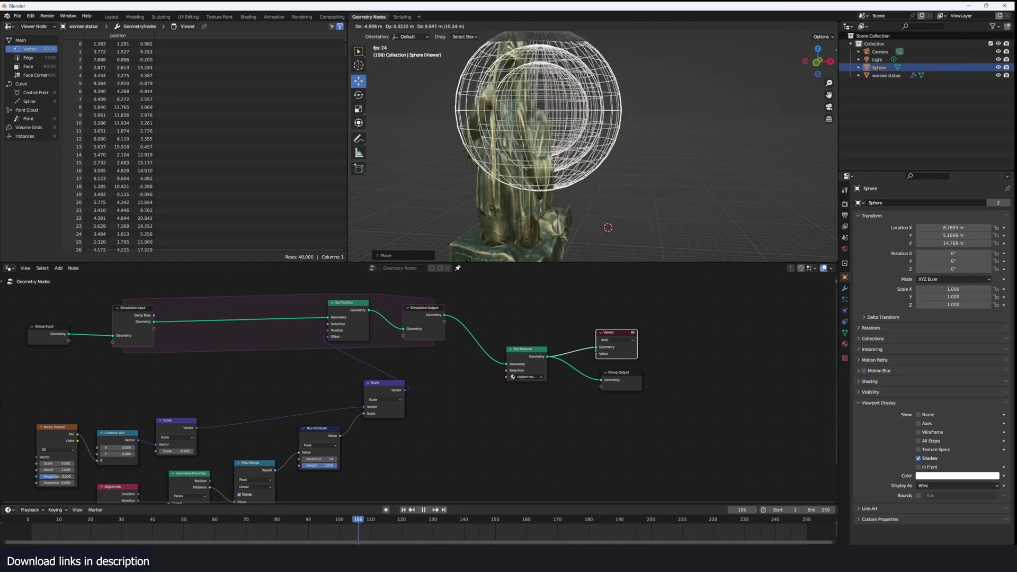
click(572, 162)
key(g)
click(525, 191)
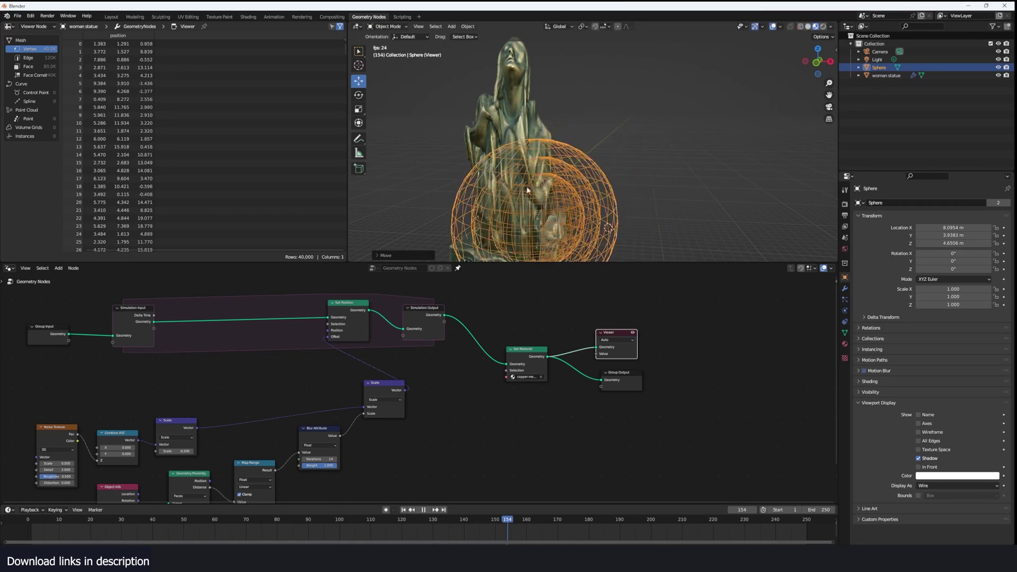
- Pull the nested spheres away from the statue, stop playback, and examine the melted copper surface from several angles
scroll(599, 132, down, 3)
middle_drag(600, 132, 515, 135)
scroll(560, 171, up, 2)
key(g)
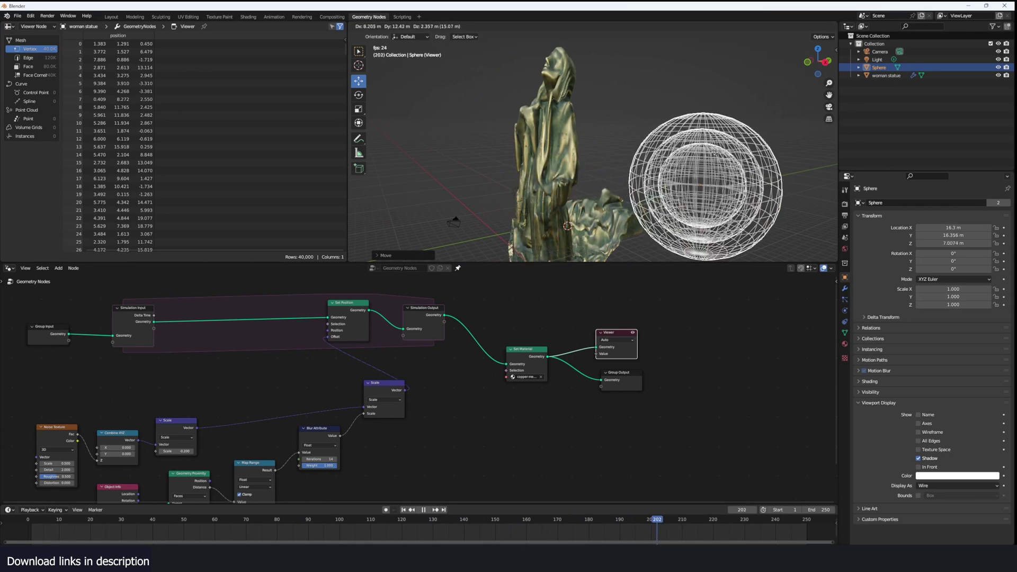
click(565, 141)
key(space)
middle_drag(578, 146, 676, 153)
- Return to the first frame and move the nested spheres beside the statue, to about X 15.56 m, Y 4.01 m, Z 13.11 m
click(25, 532)
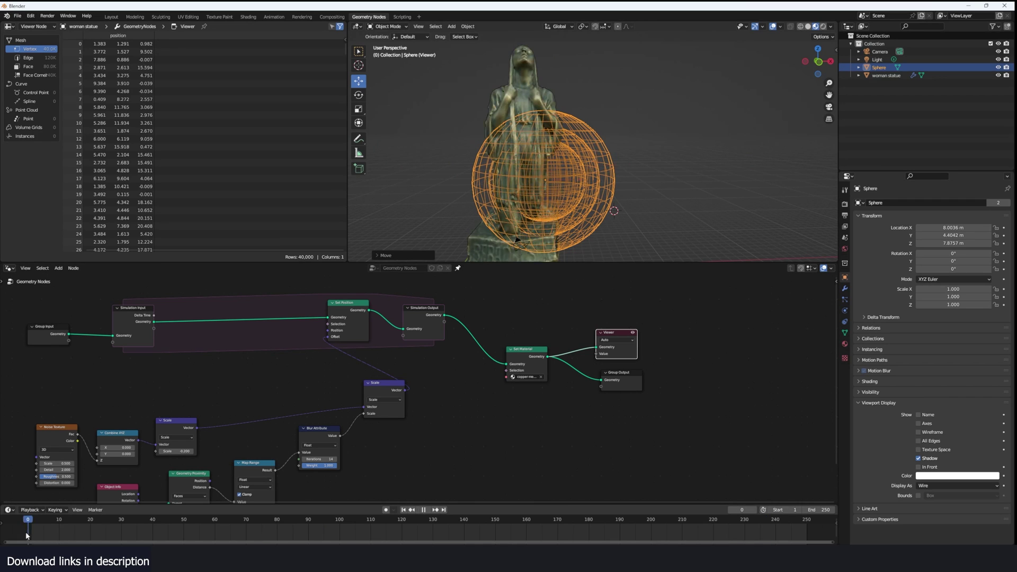
key(g)
click(601, 126)
- Delete the inner nested spheres from the Sphere mesh, leaving only the outermost one
key(Tab)
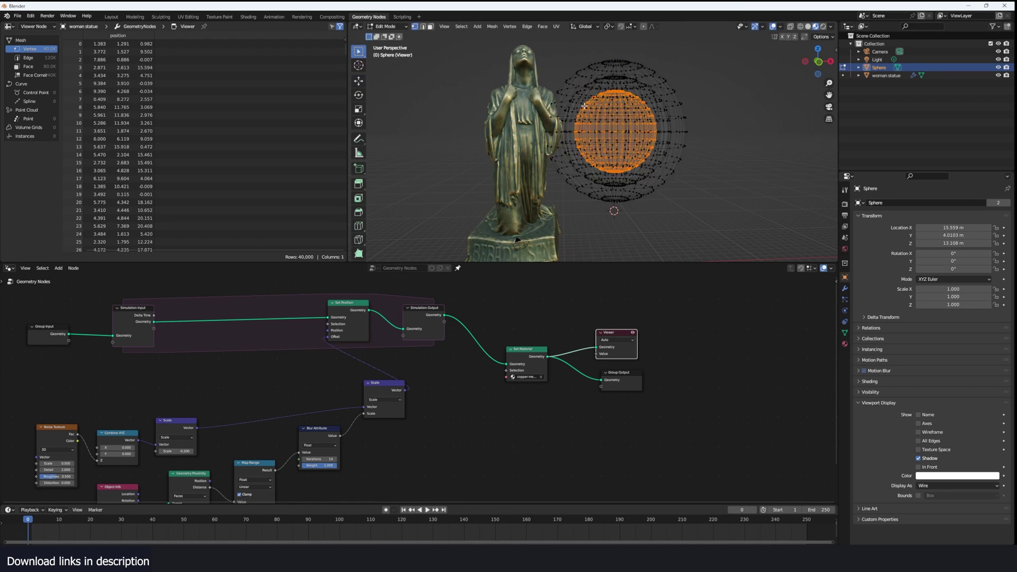
scroll(596, 108, up, 2)
key(x)
click(646, 81)
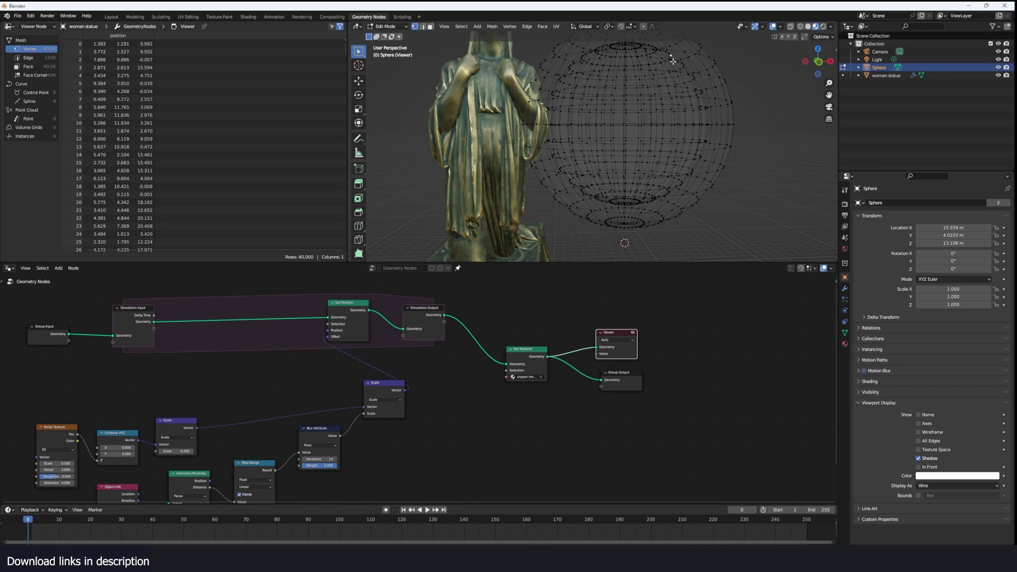
key(ctrl+l)
key(x)
click(666, 62)
key(Tab)
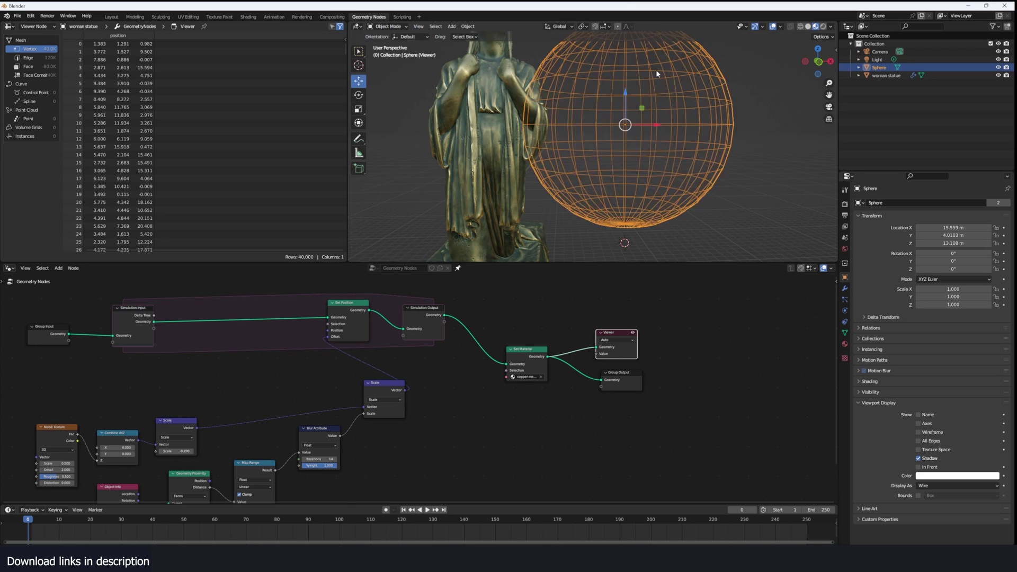
- Preview the Blur Attribute output on the statue and mute the Blur Attribute node
scroll(543, 172, down, 4)
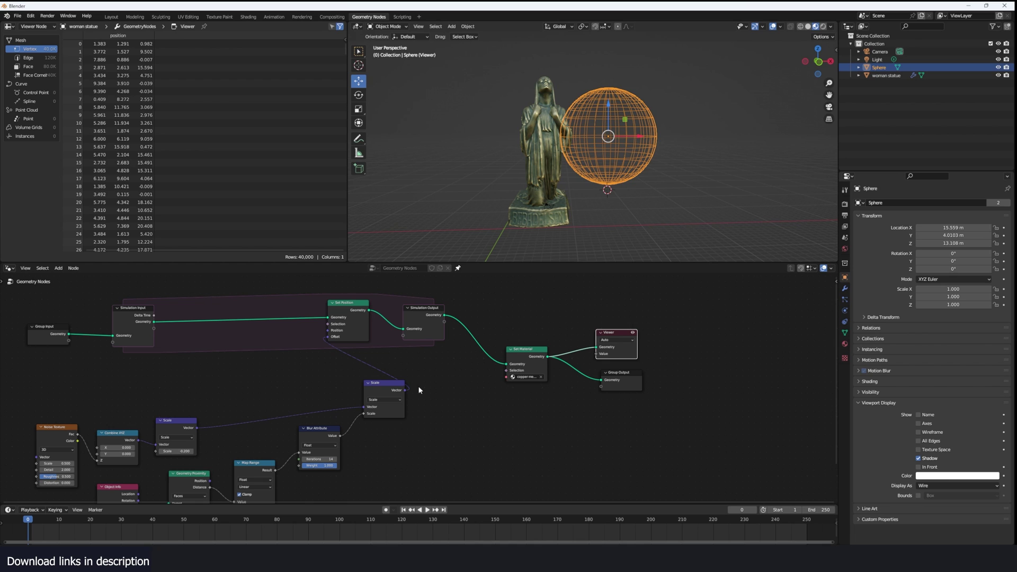
ctrl+shift+click(334, 441)
scroll(575, 139, up, 3)
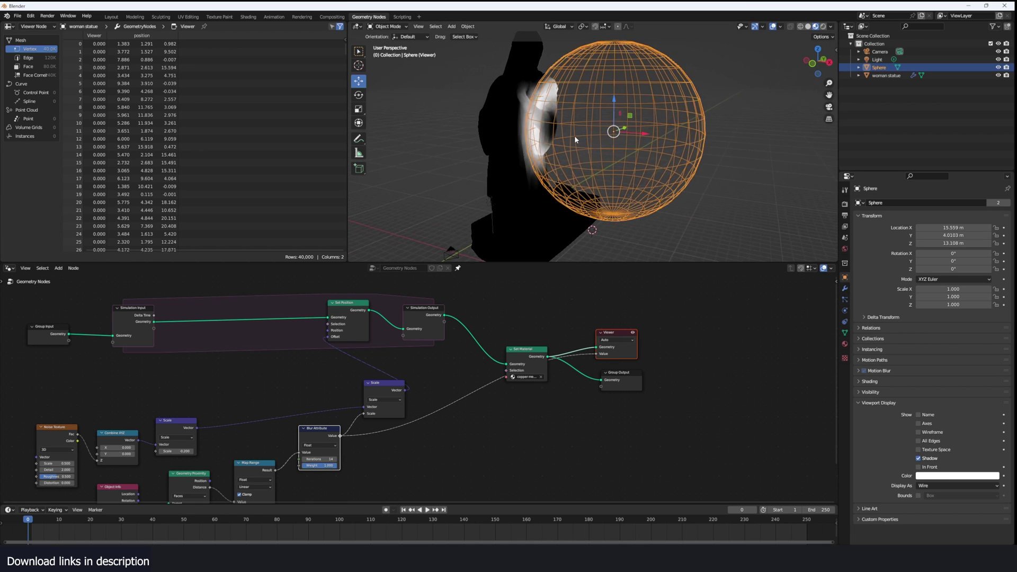
middle_drag(322, 410, 368, 424)
click(389, 401)
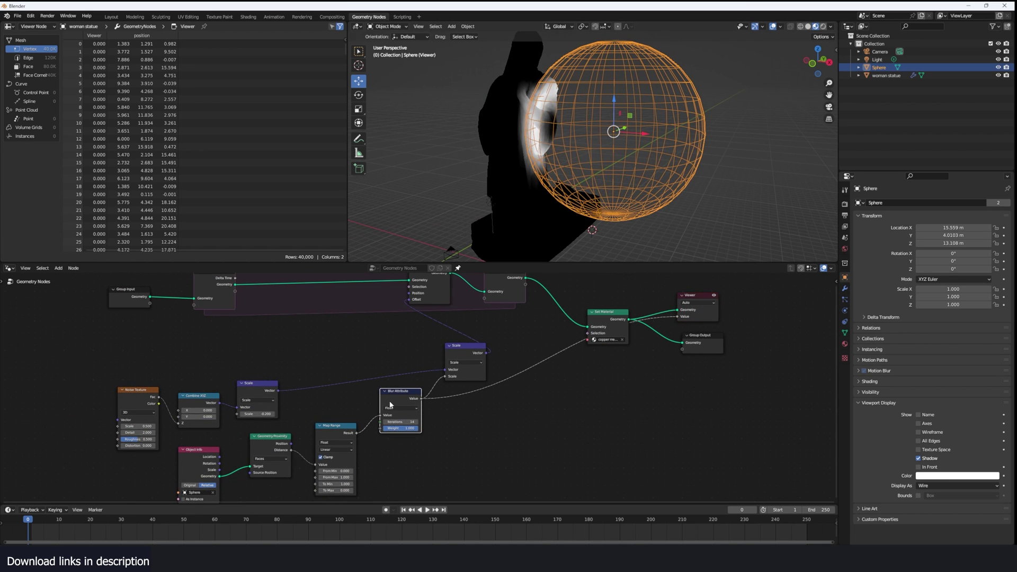
key(m)
- Move the sphere slightly further into the statue's side, to about X 14.28 m, Y 3.37 m, Z 13.04 m
scroll(402, 385, up, 2)
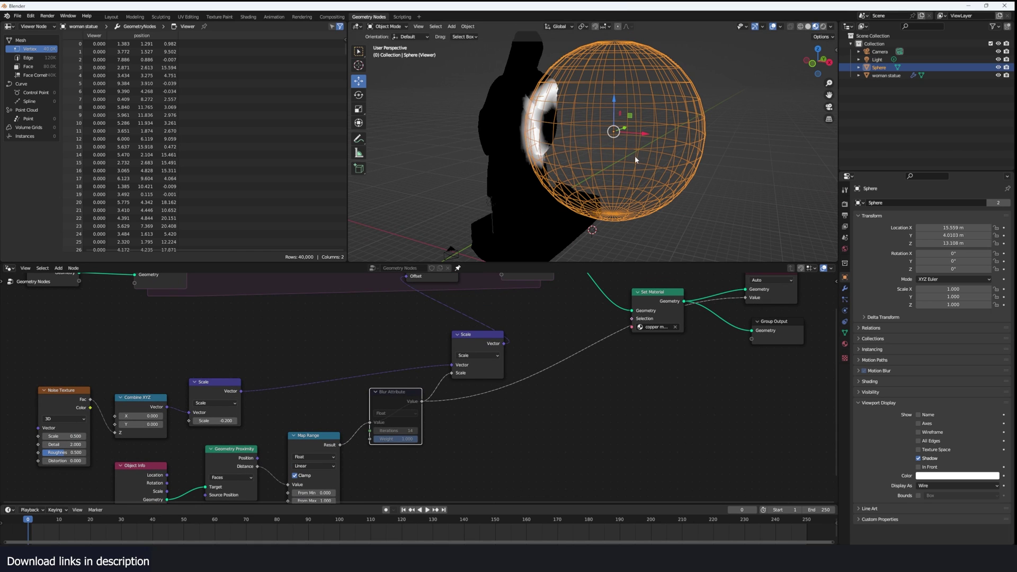
key(g)
click(609, 159)
middle_drag(593, 161, 560, 120)
- Make room after the Object Info node and insert a Mesh to Volume node between it and Geometry Proximity
middle_drag(411, 412, 624, 335)
scroll(529, 365, down, 1)
drag(366, 402, 241, 434)
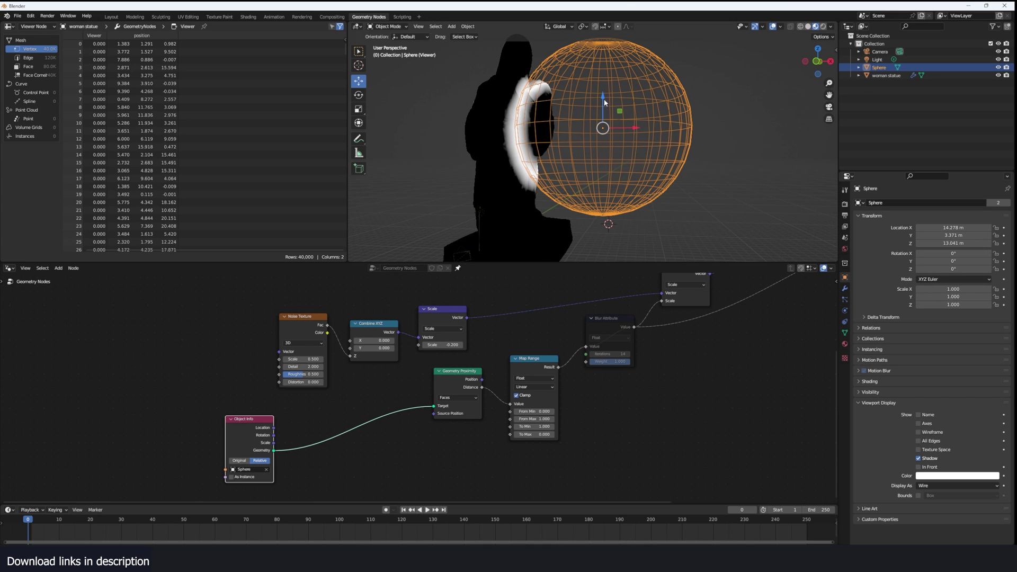
middle_drag(389, 374, 412, 348)
scroll(412, 348, up, 1)
drag(257, 417, 198, 401)
key(shift+a)
text(s)
text(to vo)
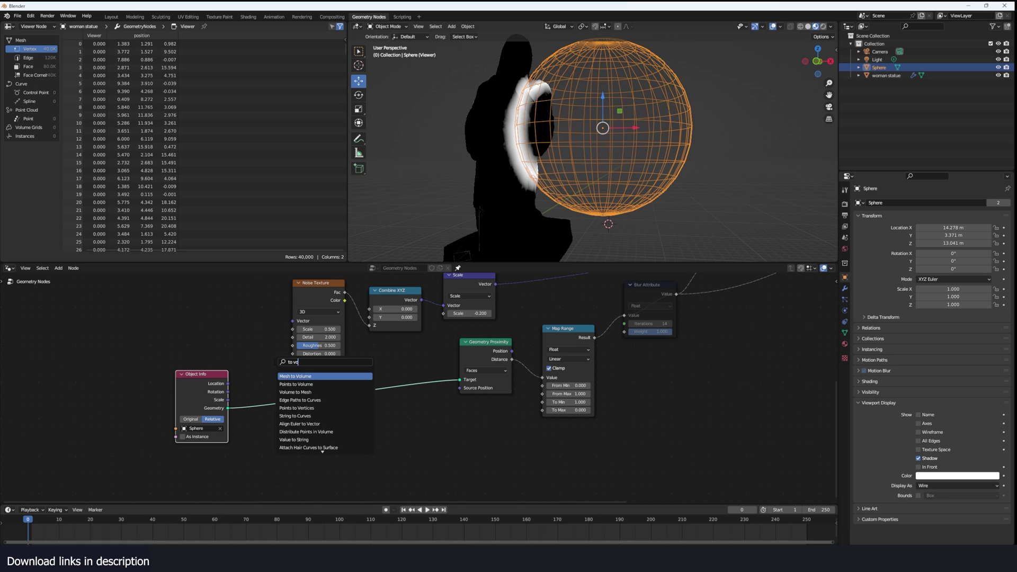
key(Return)
click(271, 415)
drag(270, 412, 275, 404)
- Insert a Distribute Points in Volume node between Mesh to Volume and Geometry Proximity, and tidy the Geometry Proximity node's position
key(shift+a)
key(s)
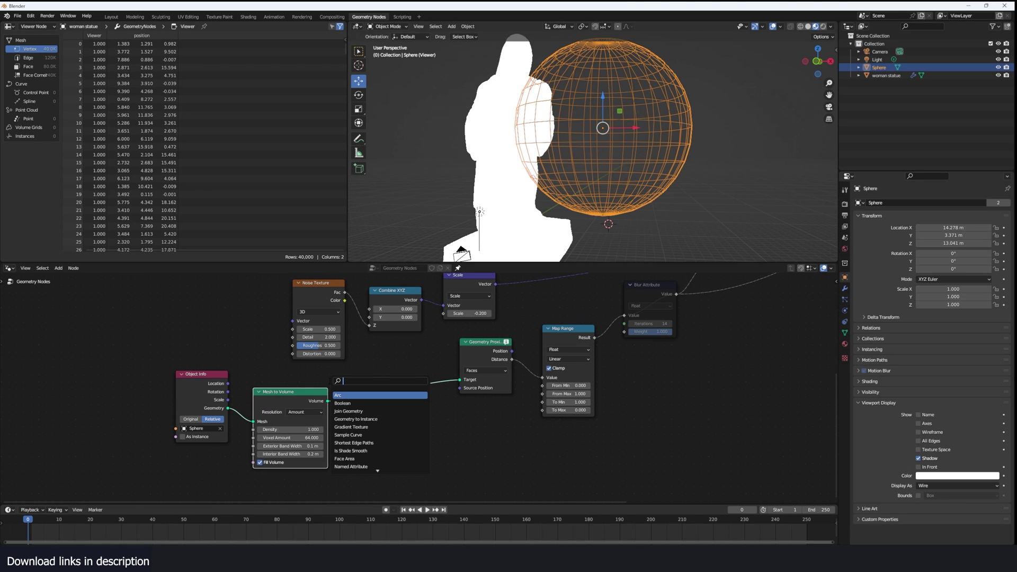
text(dis)
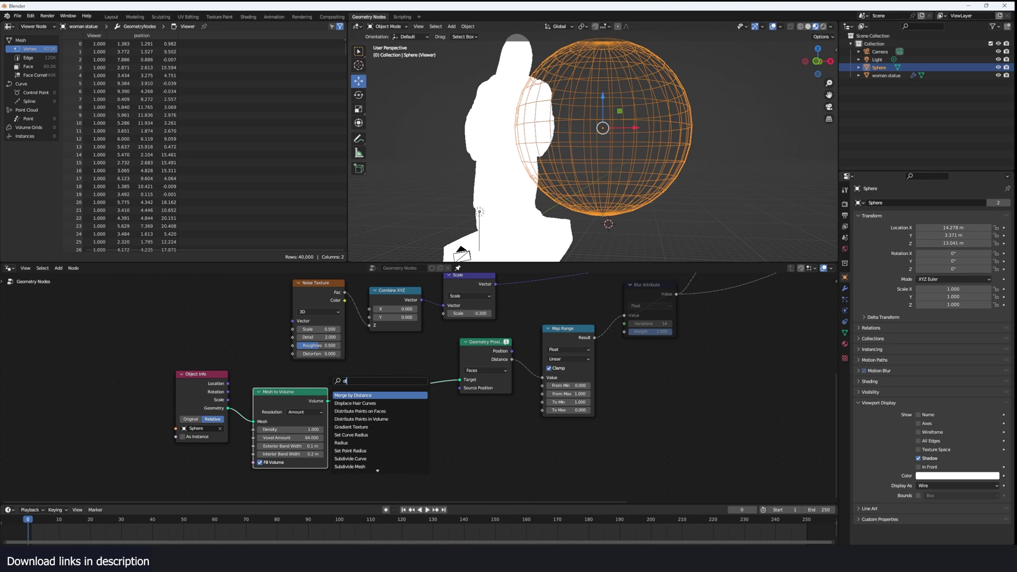
key(Down)
key(Down)
key(Down)
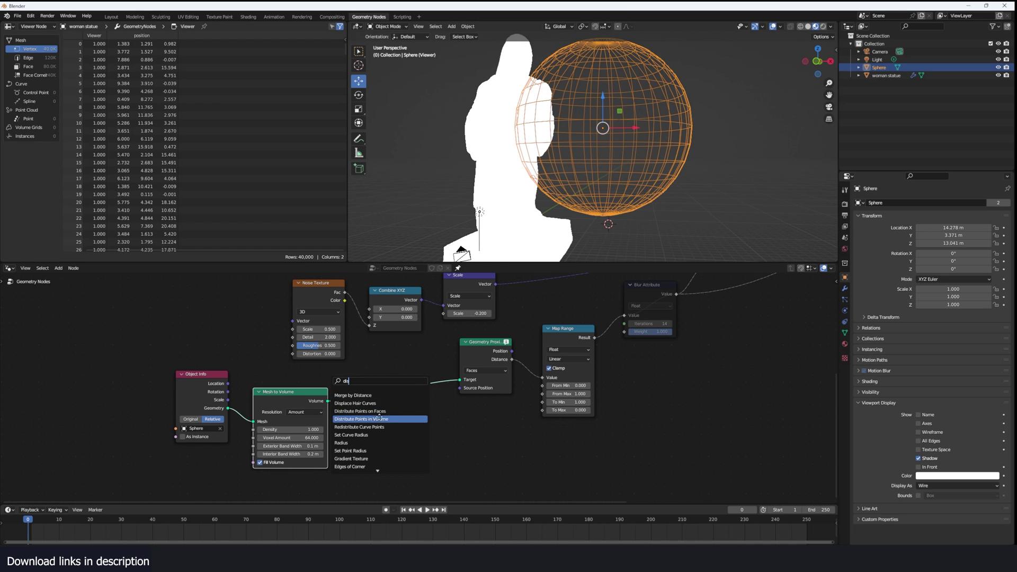
key(Return)
click(424, 395)
drag(489, 343, 472, 354)
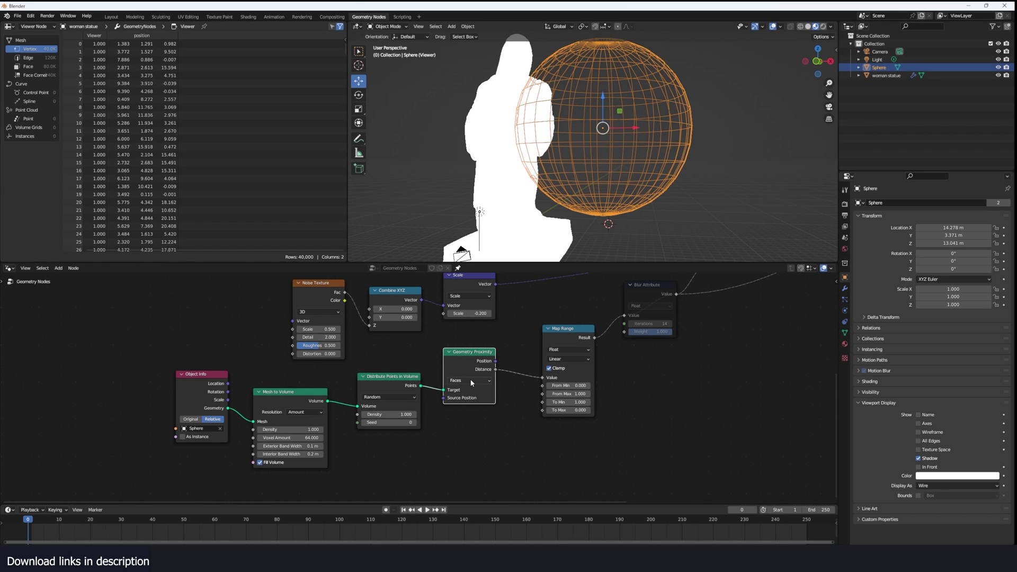
- Set the Geometry Proximity node's target type to Points
scroll(472, 382, up, 1)
click(473, 380)
click(478, 395)
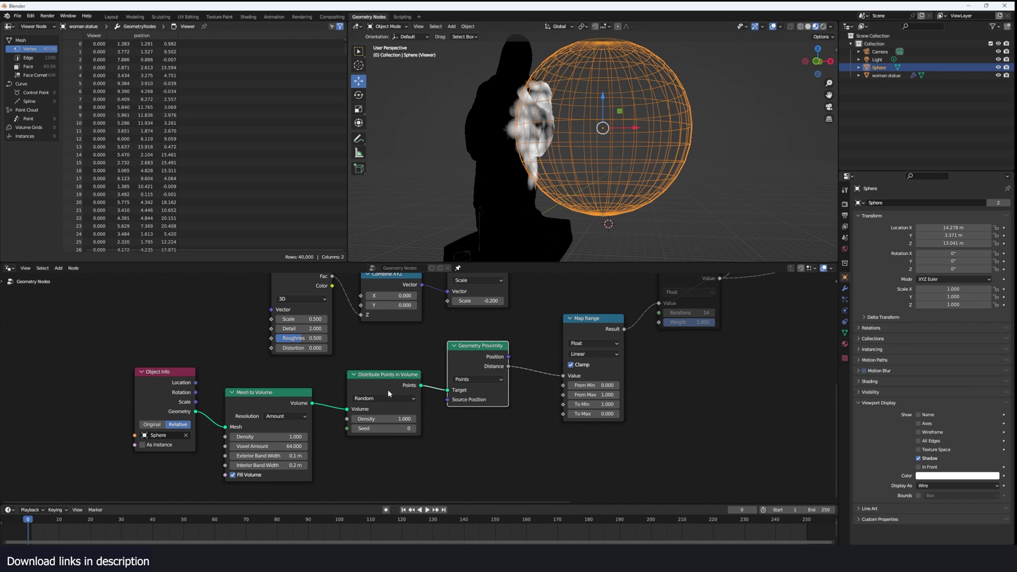
- Preview the Mesh to Volume and Distribute Points in Volume outputs to examine how the points fill the sphere
ctrl+shift+click(298, 408)
ctrl+shift+click(386, 384)
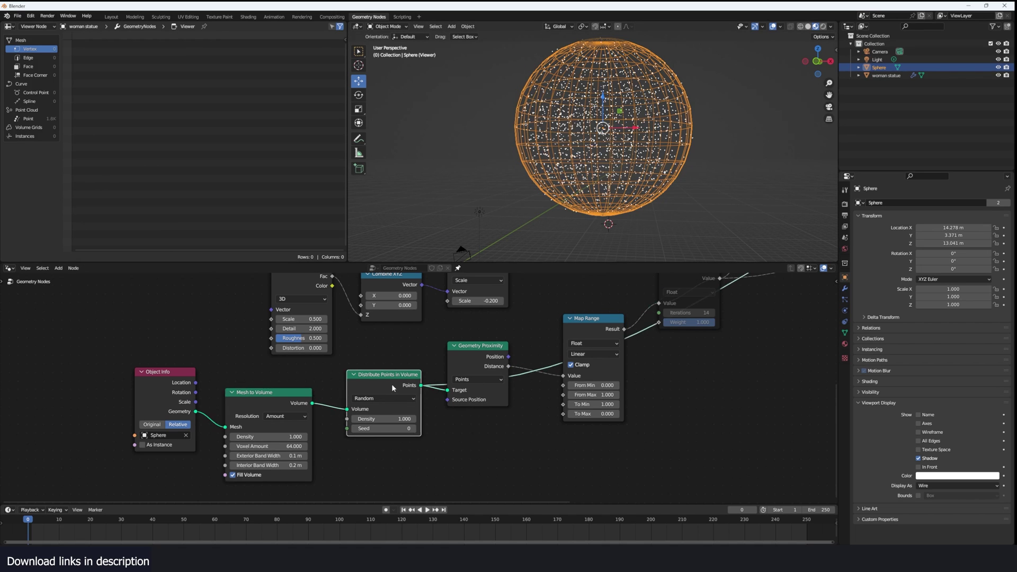
middle_drag(636, 206, 603, 181)
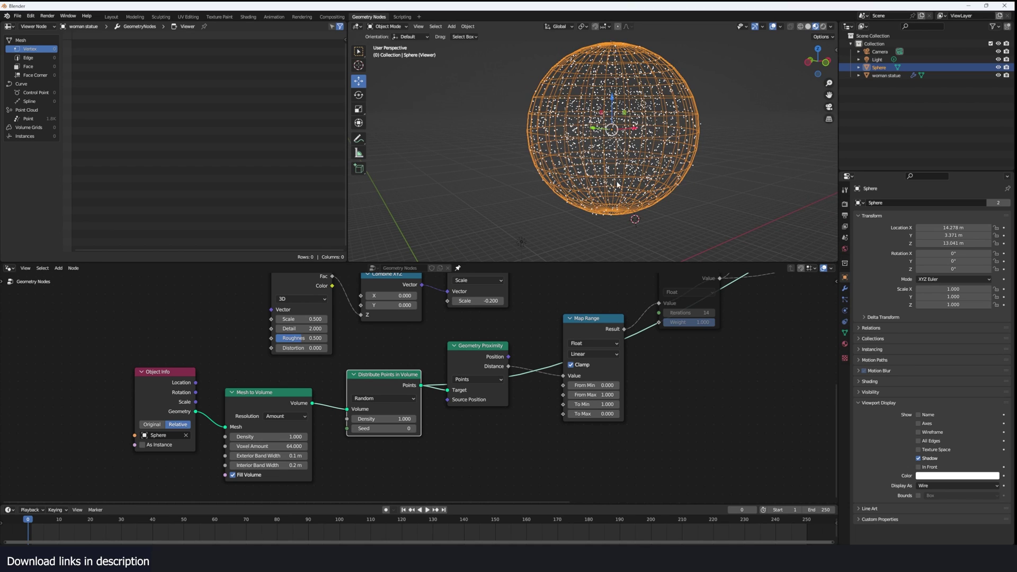
middle_drag(534, 357, 499, 373)
middle_drag(597, 355, 501, 419)
scroll(677, 299, down, 4)
middle_drag(678, 300, 589, 363)
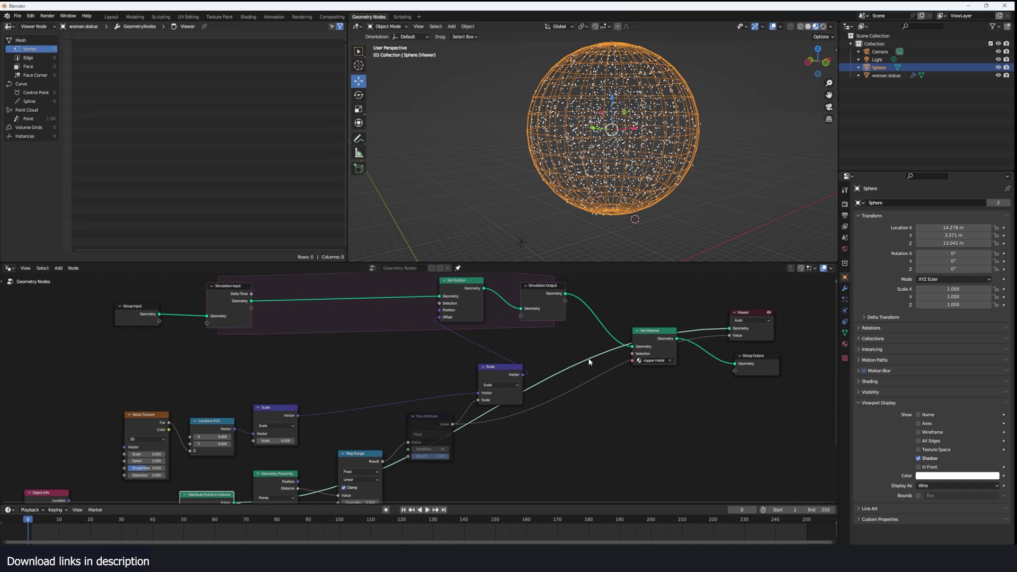
- Show the Set Material geometry in the Viewer again and unmute the Blur Attribute node
ctrl+shift+click(675, 329)
middle_drag(660, 339, 766, 281)
scroll(765, 282, up, 4)
click(580, 364)
key(m)
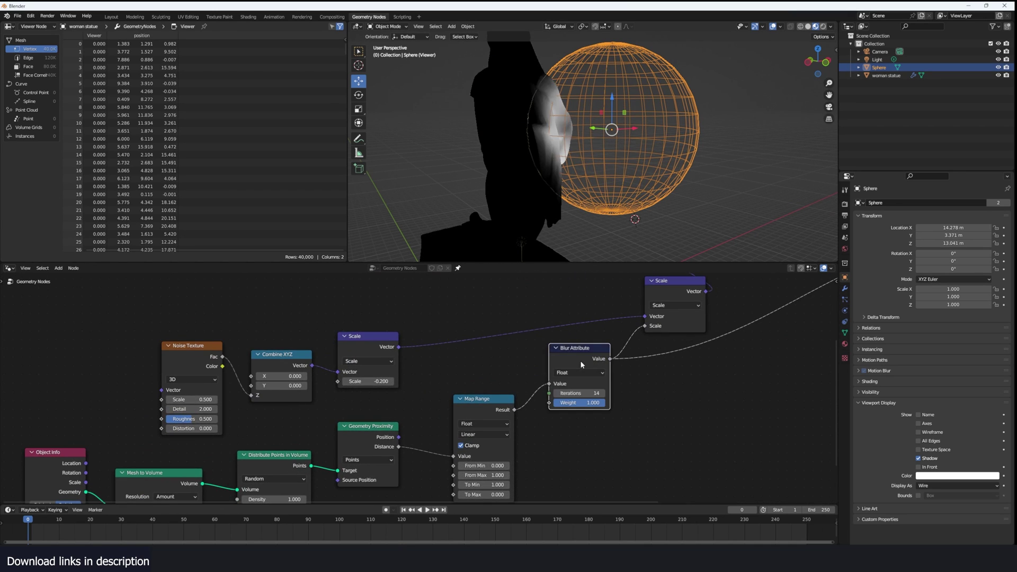
middle_drag(603, 227, 548, 219)
scroll(541, 239, up, 1)
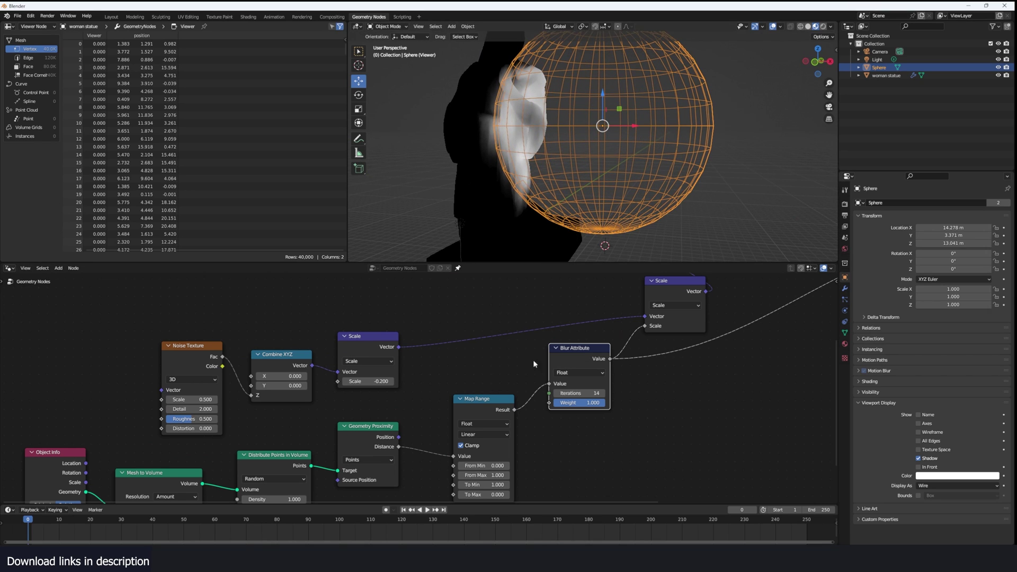
middle_drag(605, 405, 639, 326)
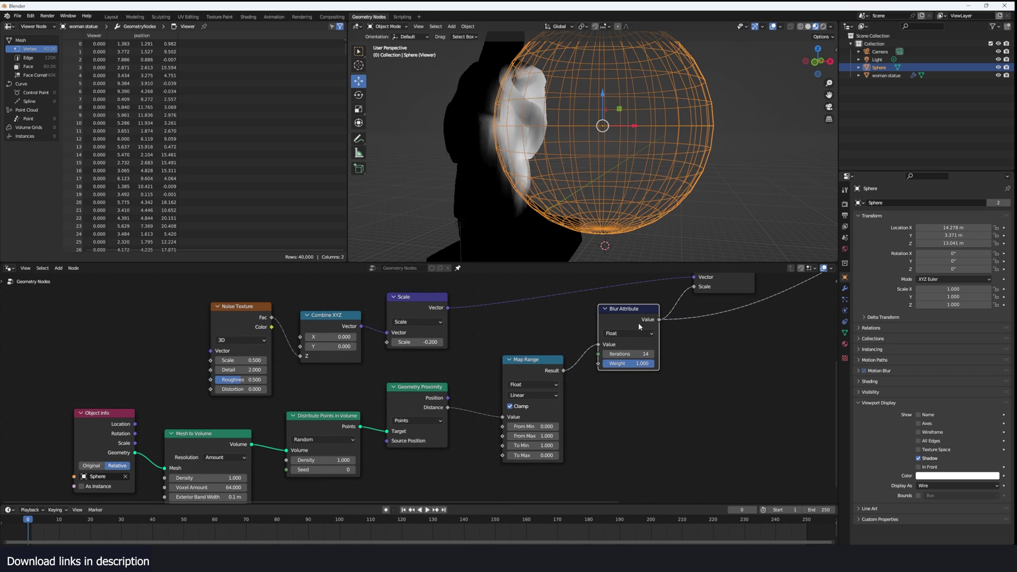
- Compare the point proximity with Blur Attribute muted and unmuted, and try a different Density on Distribute Points in Volume
key(m)
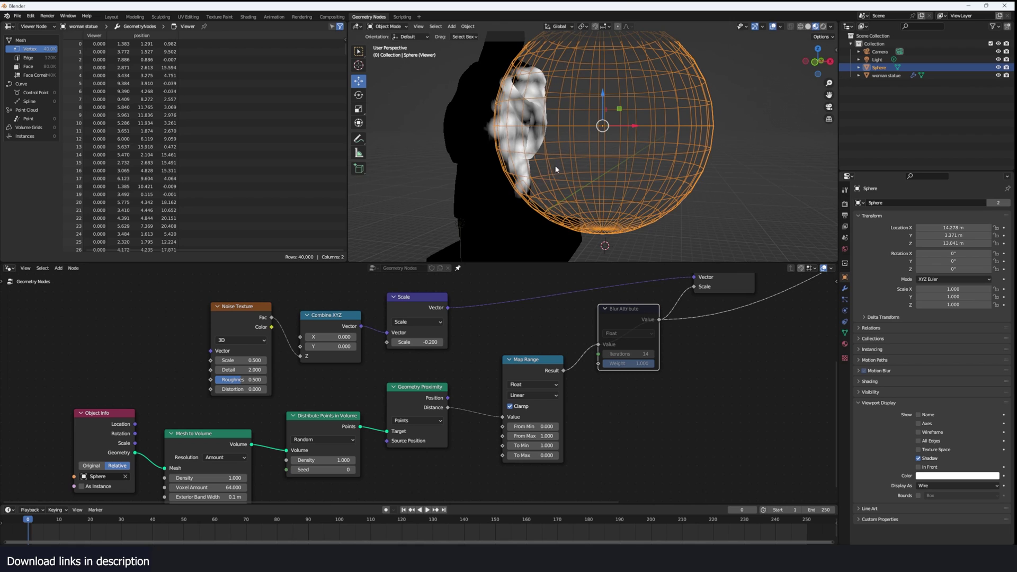
middle_drag(556, 167, 577, 164)
scroll(577, 164, up, 4)
scroll(514, 122, down, 3)
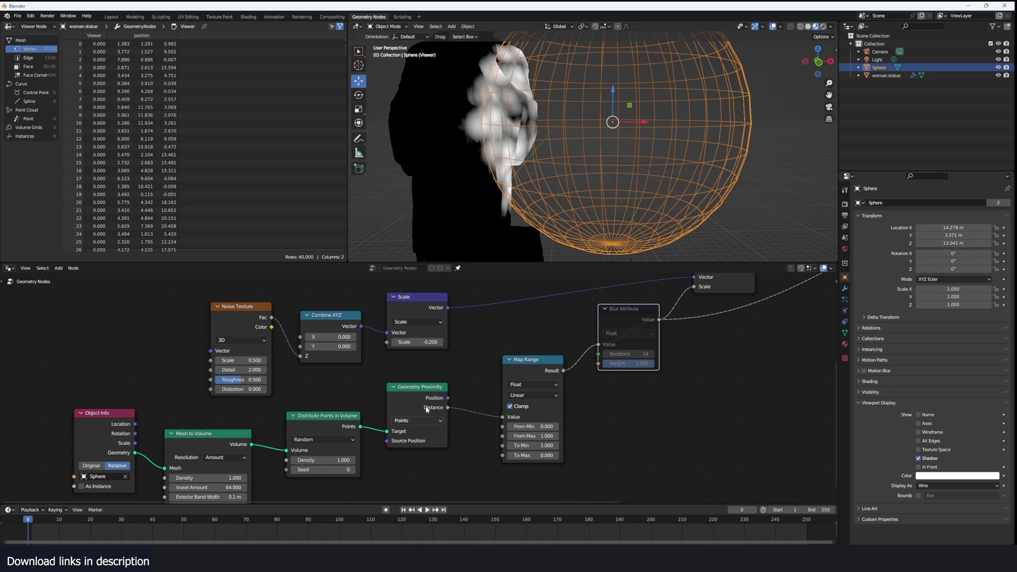
middle_drag(485, 248, 453, 243)
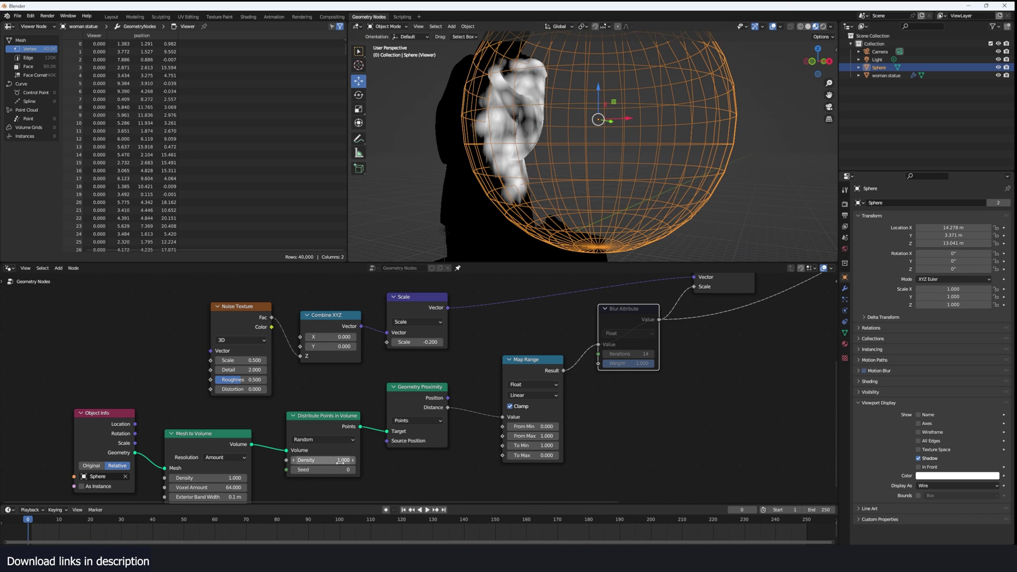
drag(340, 461, 299, 461)
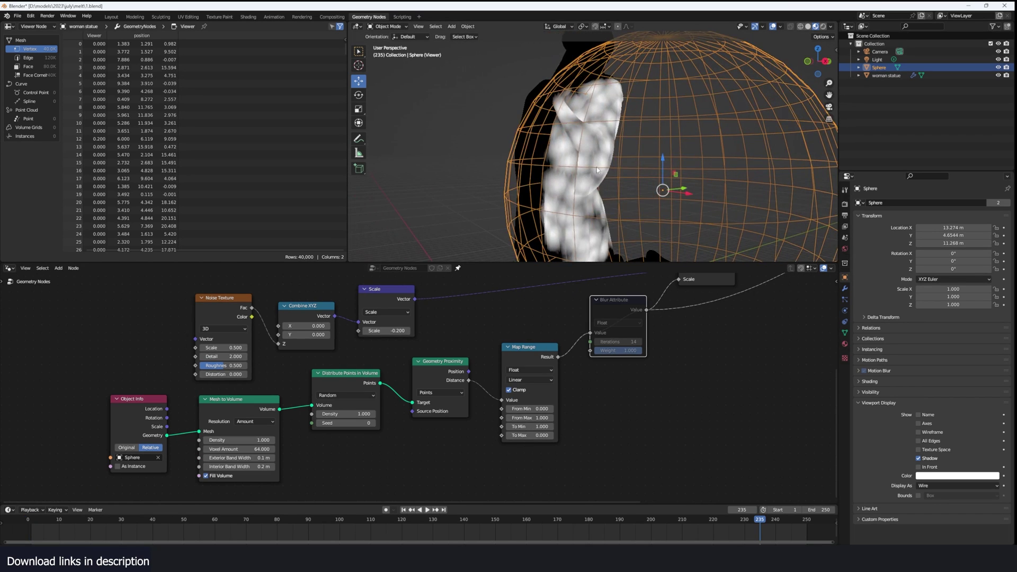
key(m)
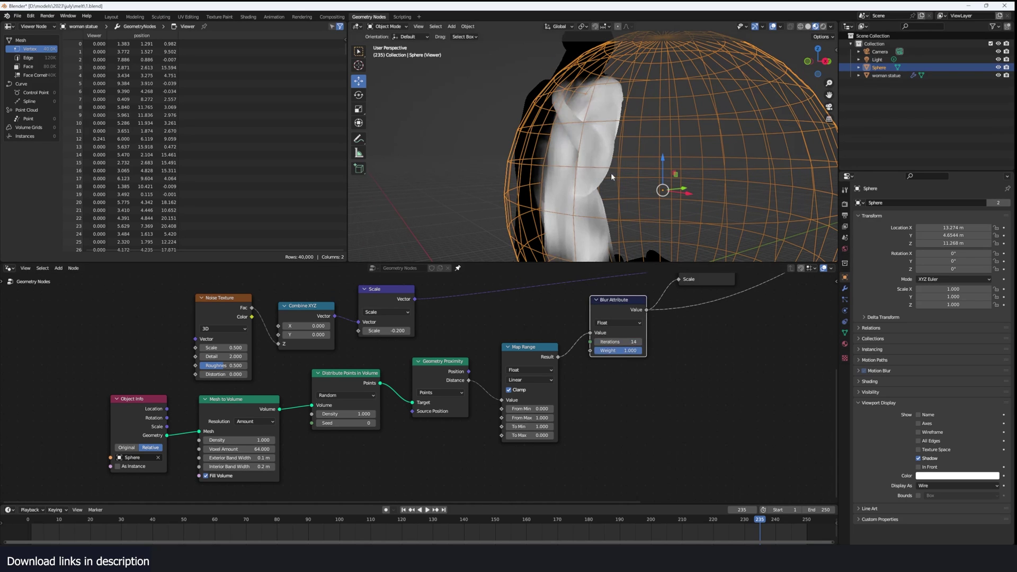
middle_drag(586, 151, 599, 159)
scroll(606, 355, down, 1)
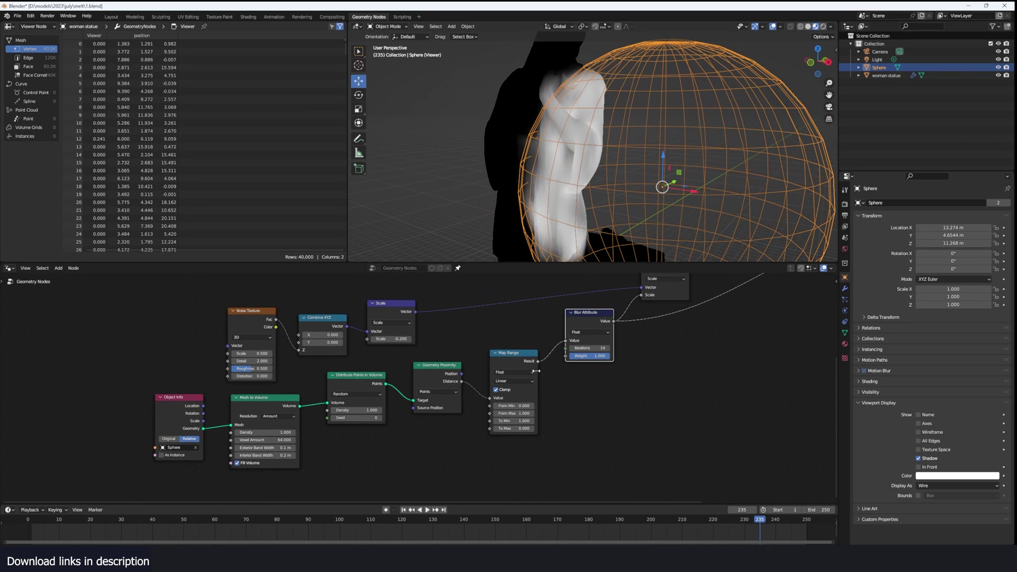
- Set the Blur Attribute Iterations to 2 and the Distribute Points in Volume Density to 6.5
click(502, 373)
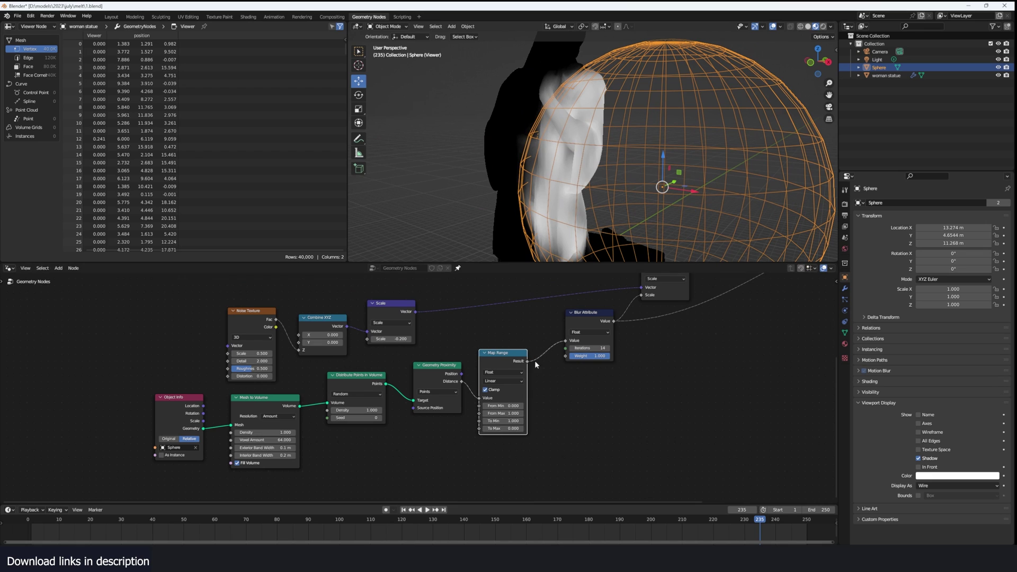
scroll(535, 360, up, 2)
key(Return)
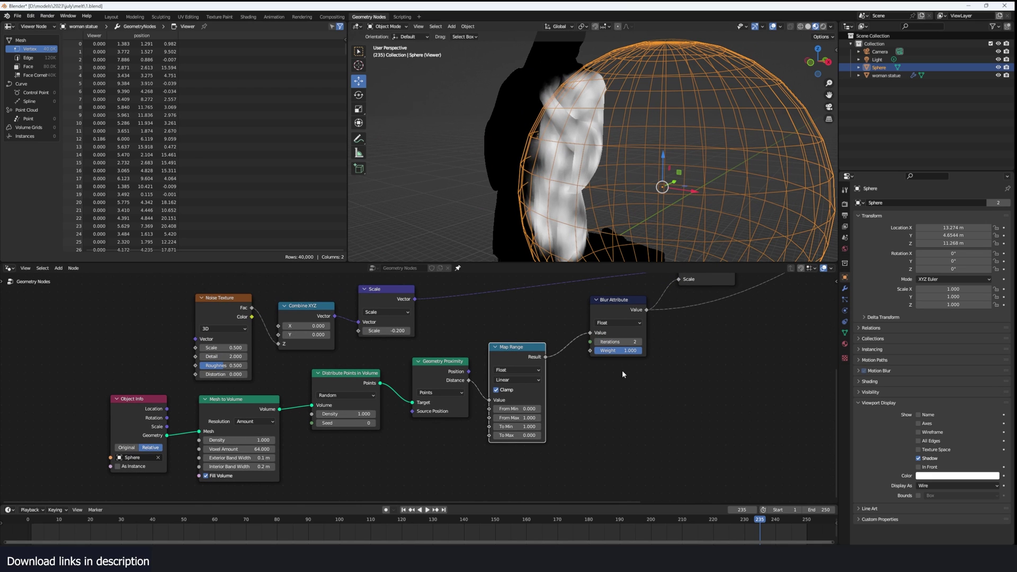
drag(356, 414, 597, 393)
- Raise the Blur Attribute Iterations to 6 and check the smoothed falloff on the statue
click(638, 342)
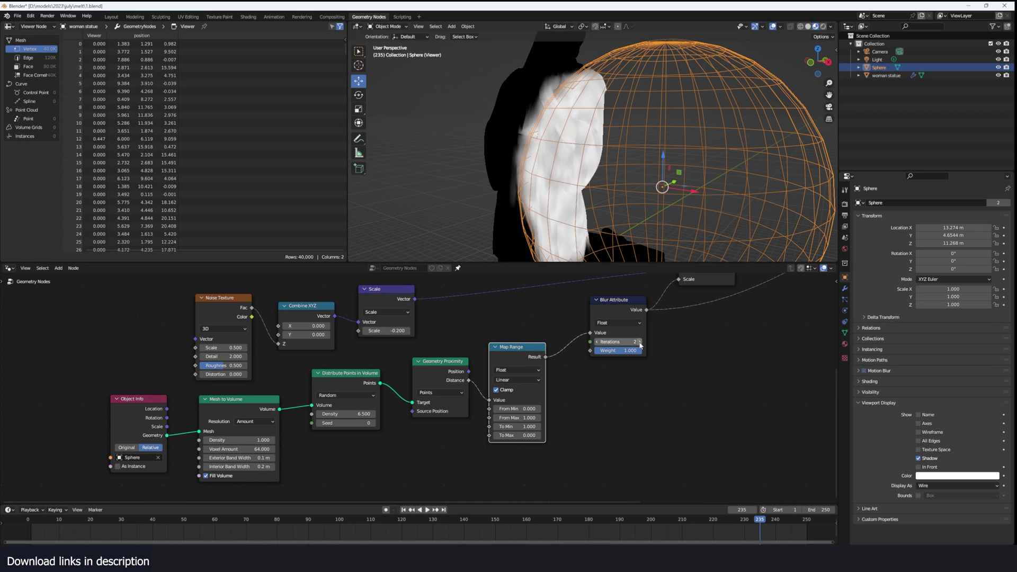
click(638, 342)
click(638, 342)
click(639, 341)
scroll(635, 162, down, 2)
middle_drag(635, 160, 654, 160)
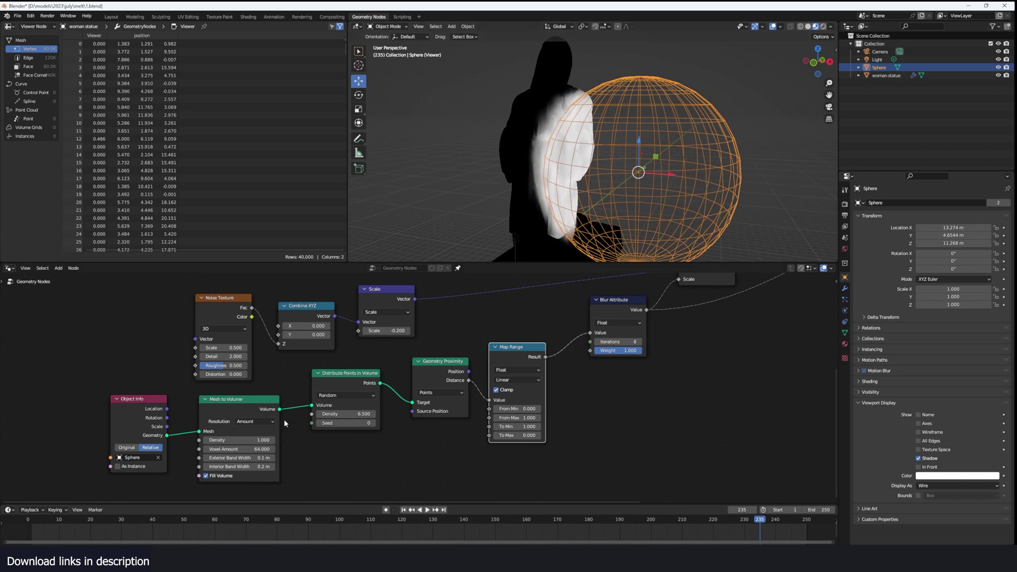
- Restart from the first frame and show the copper-material statue in the Viewer instead of the blur preview
click(23, 532)
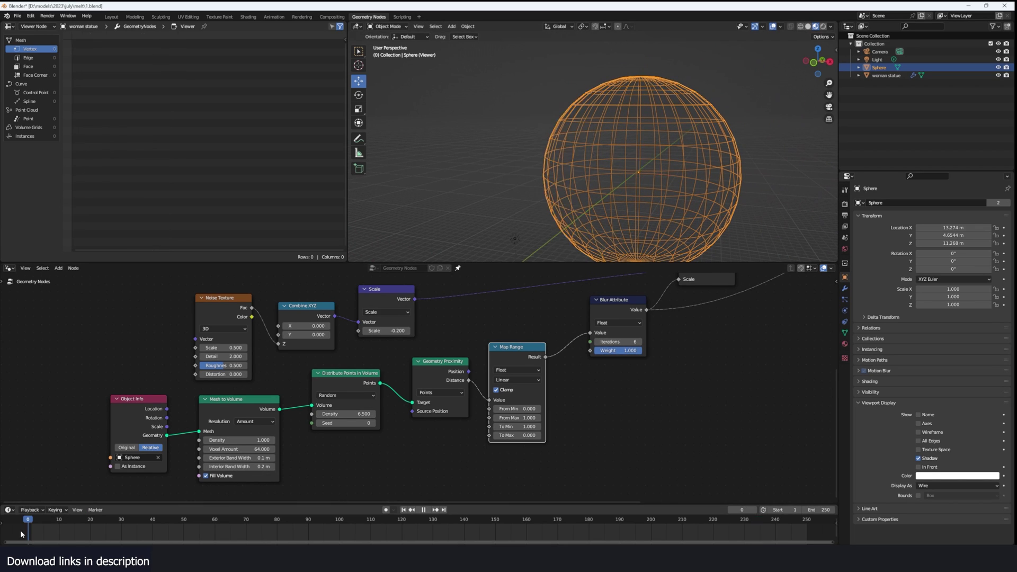
middle_drag(599, 321, 466, 458)
scroll(620, 371, down, 3)
ctrl+shift+click(599, 308)
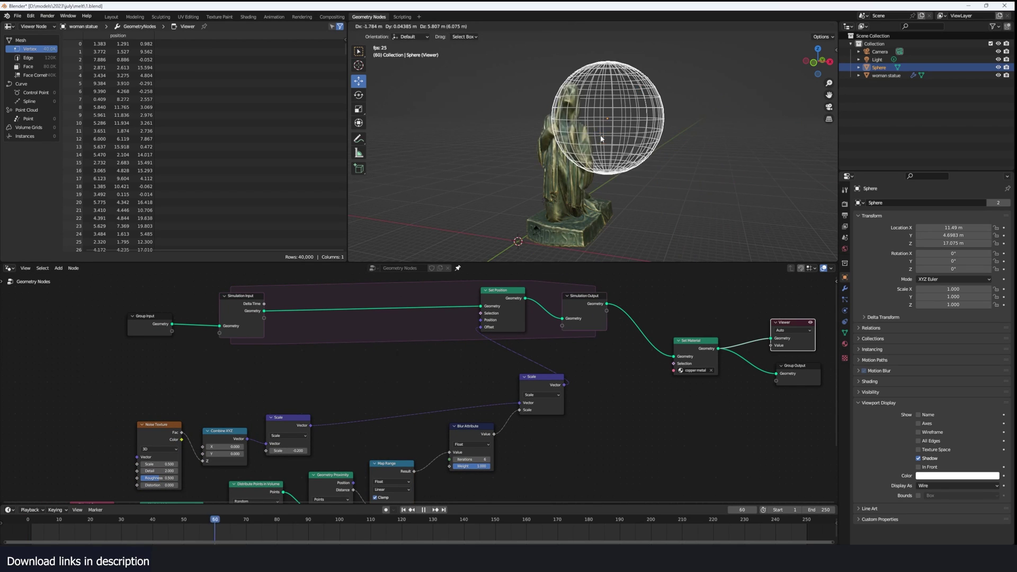
- Sweep the single sphere down over the copper statue during playback to examine how it melts
click(605, 138)
key(g)
click(587, 220)
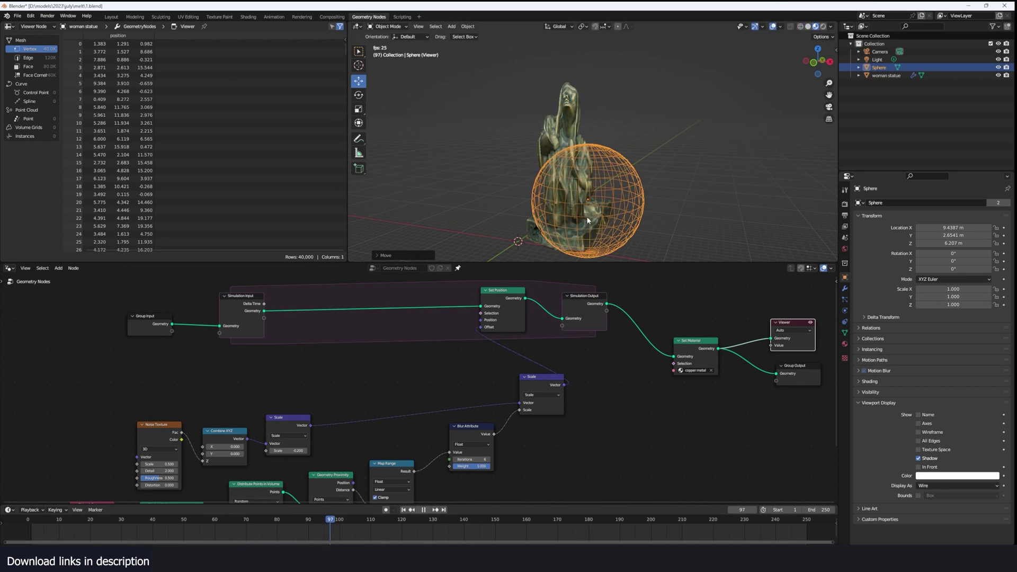
- Sweep the sphere up, down and across the copper statue during playback to examine the melt from front and side views
drag(588, 220, 631, 171)
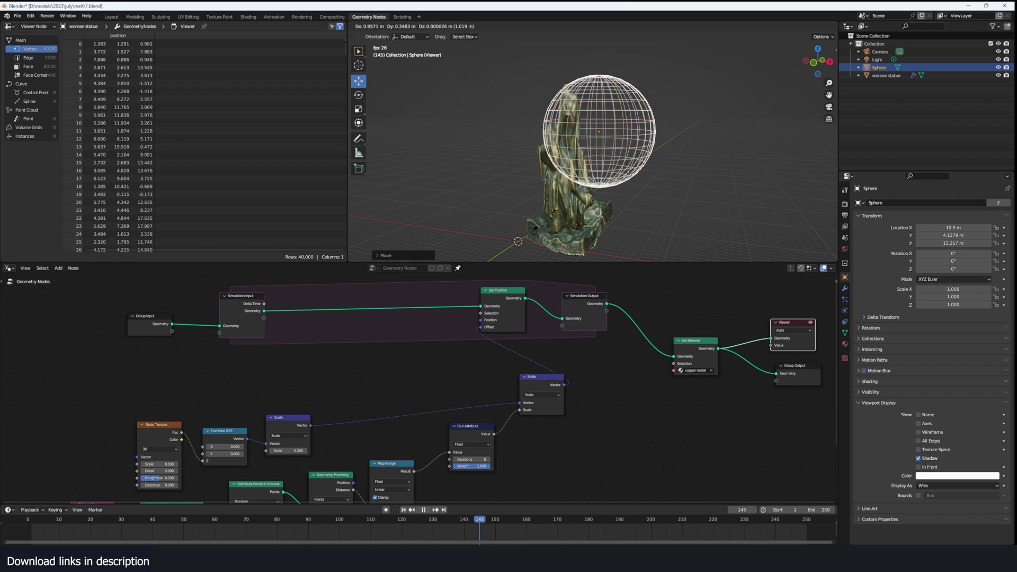
click(659, 228)
key(g)
click(652, 208)
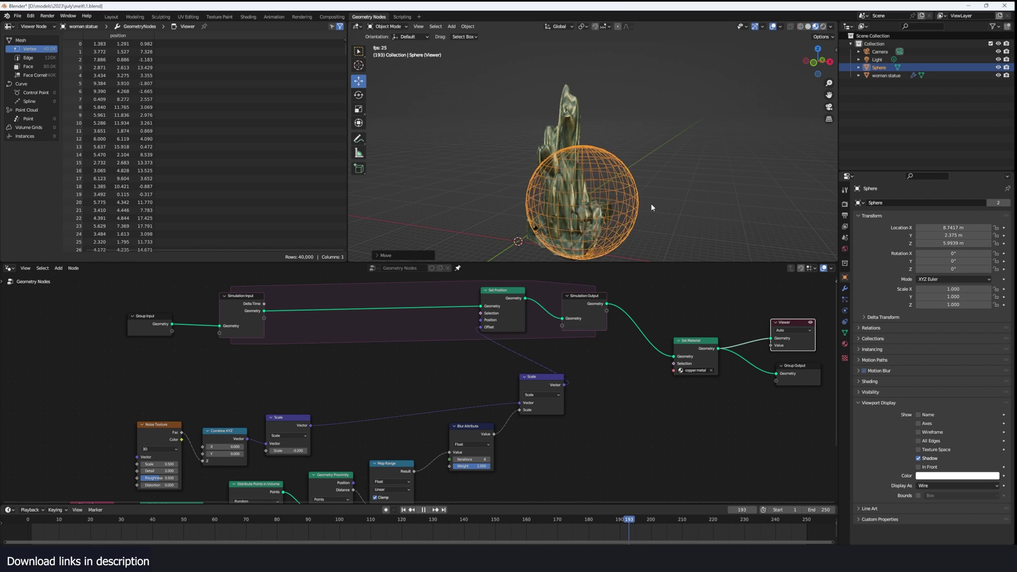
middle_drag(652, 208, 542, 191)
key(g)
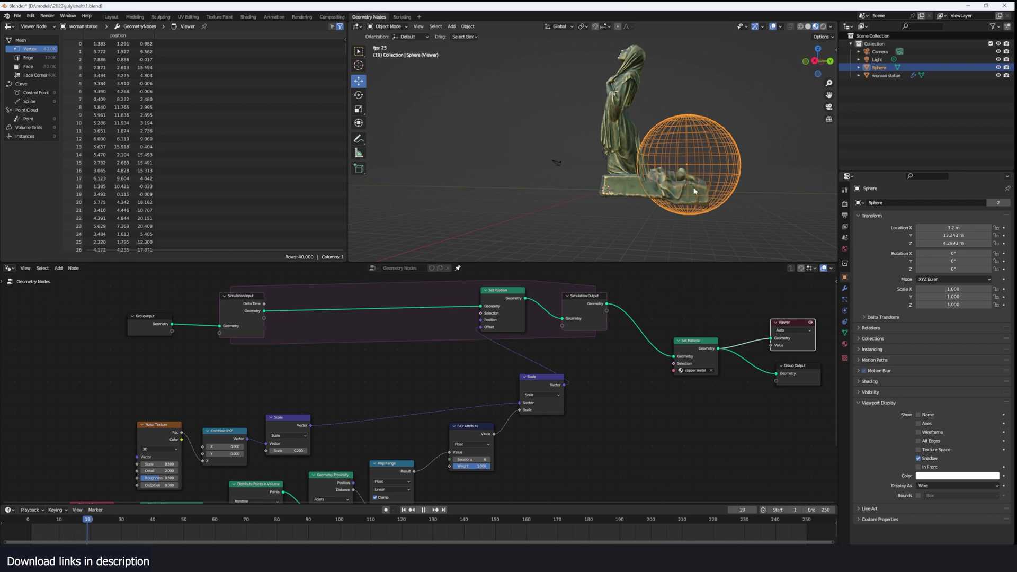
scroll(694, 199, up, 4)
key(Escape)
scroll(595, 200, down, 5)
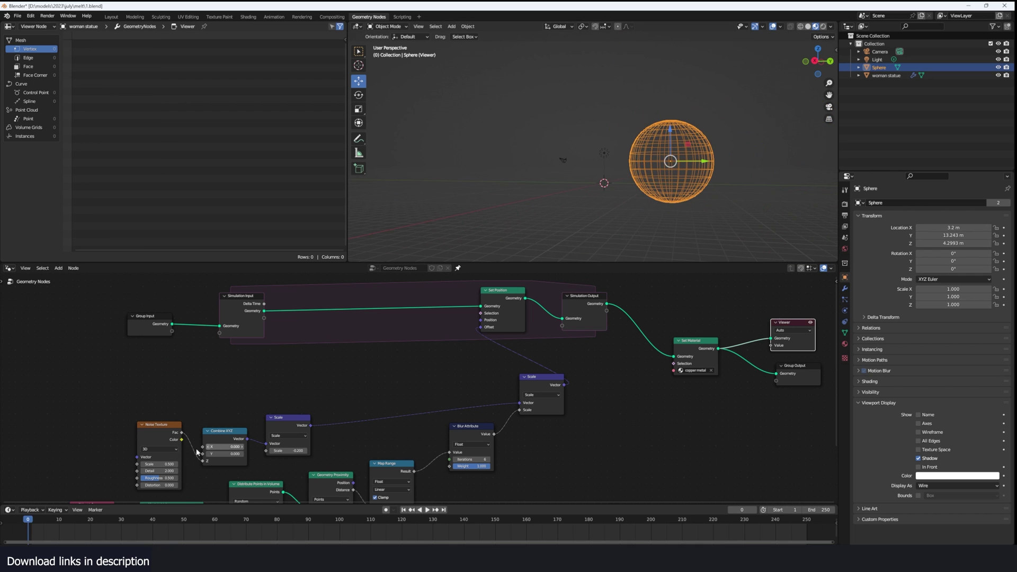
key(space)
- Add a tile concrete floor to the scene beneath the woman statue
middle_drag(672, 184, 723, 202)
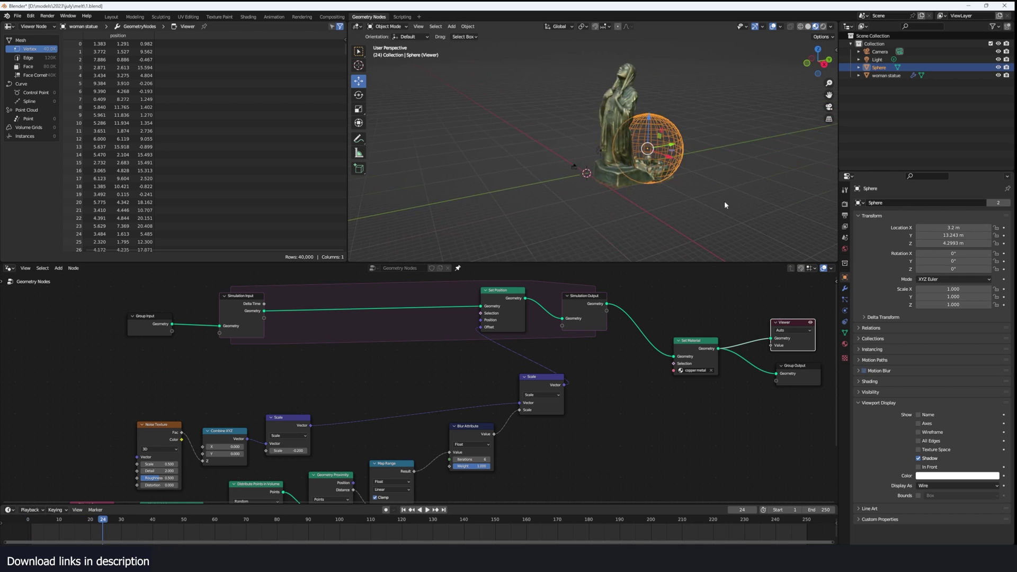
middle_drag(524, 183, 587, 156)
scroll(603, 169, up, 4)
scroll(622, 156, down, 2)
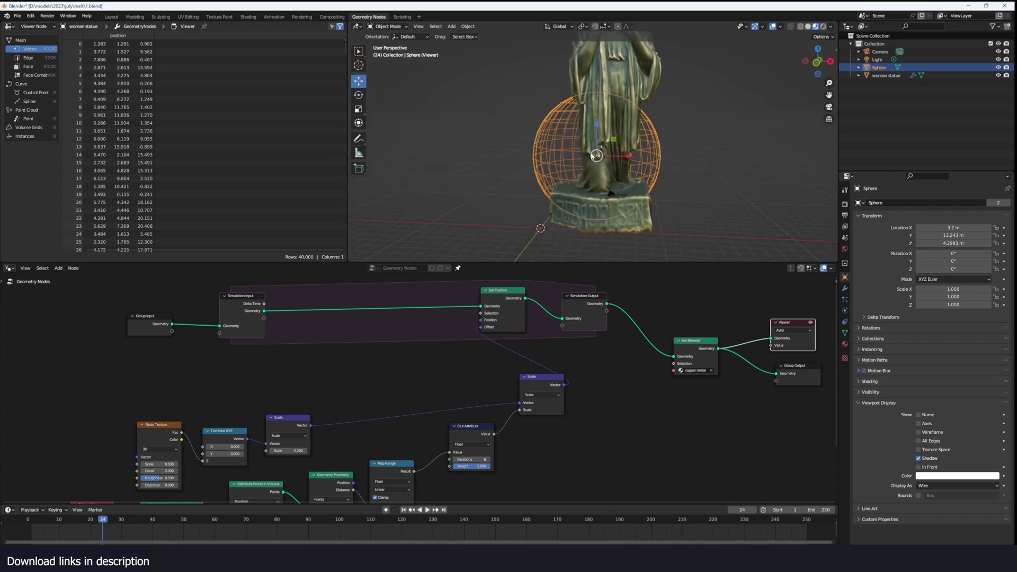
key(shift+a)
mouse_move(643, 154)
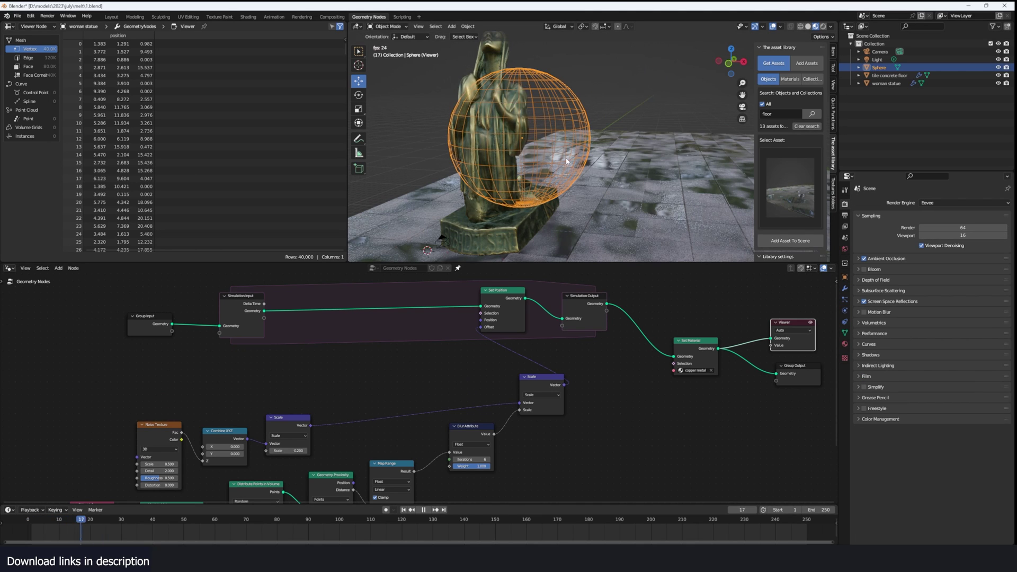
- Play the simulation and lower the sphere over the statue's base to examine how the melted metal meets the floor
middle_drag(568, 170, 542, 147)
key(space)
key(space)
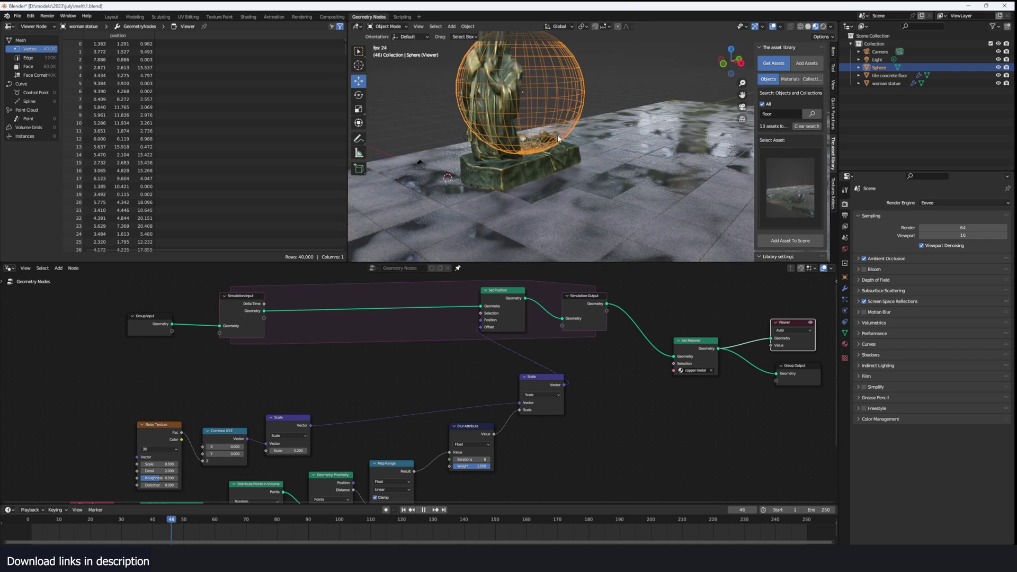
drag(543, 146, 567, 195)
key(space)
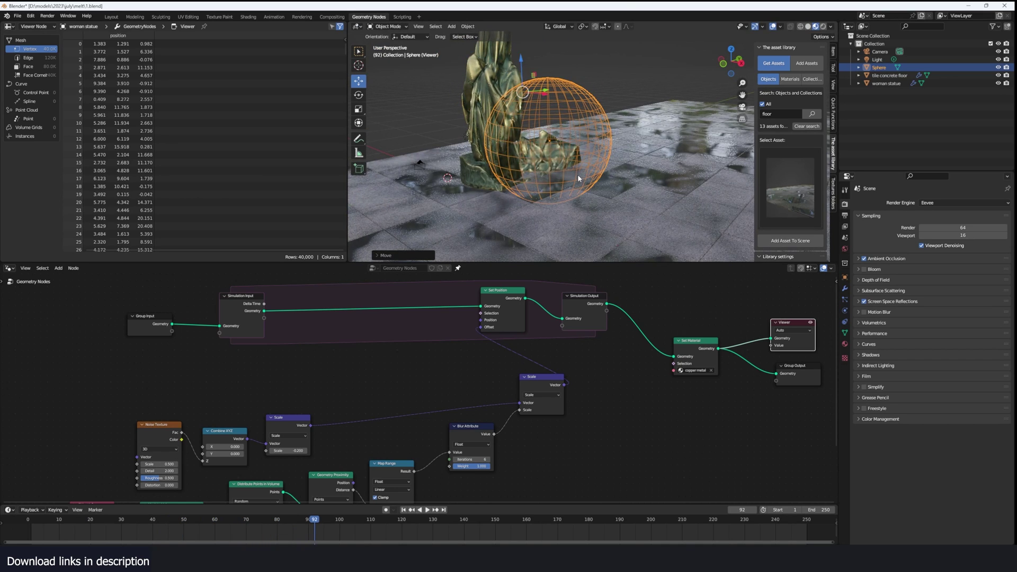
mouse_move(577, 174)
middle_down()
mouse_move(577, 125)
mouse_move(577, 188)
middle_up()
scroll(576, 188, up, 3)
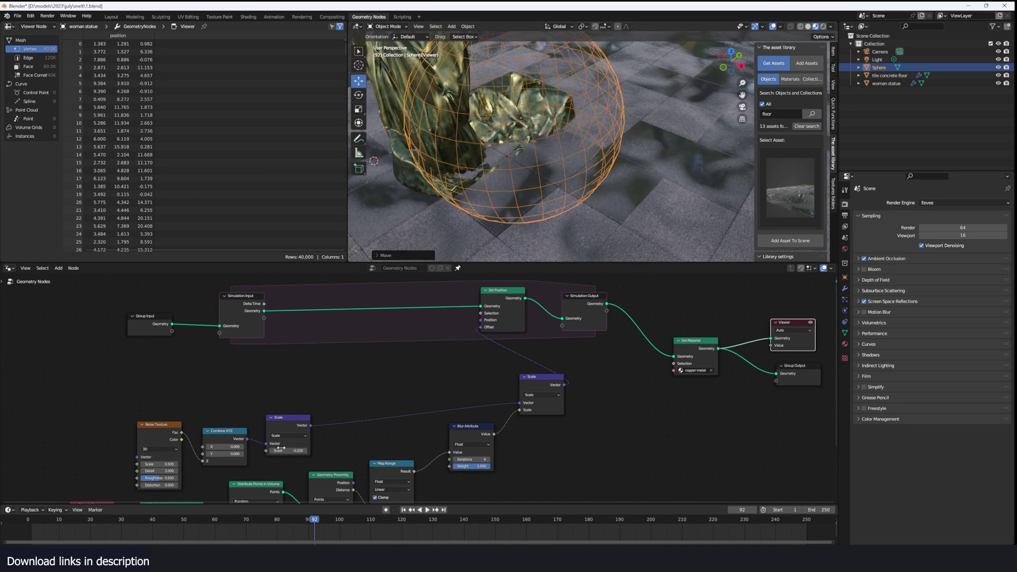
- Return to frame 2 and raise the sphere into the air beside the statue
drag(37, 517, 34, 519)
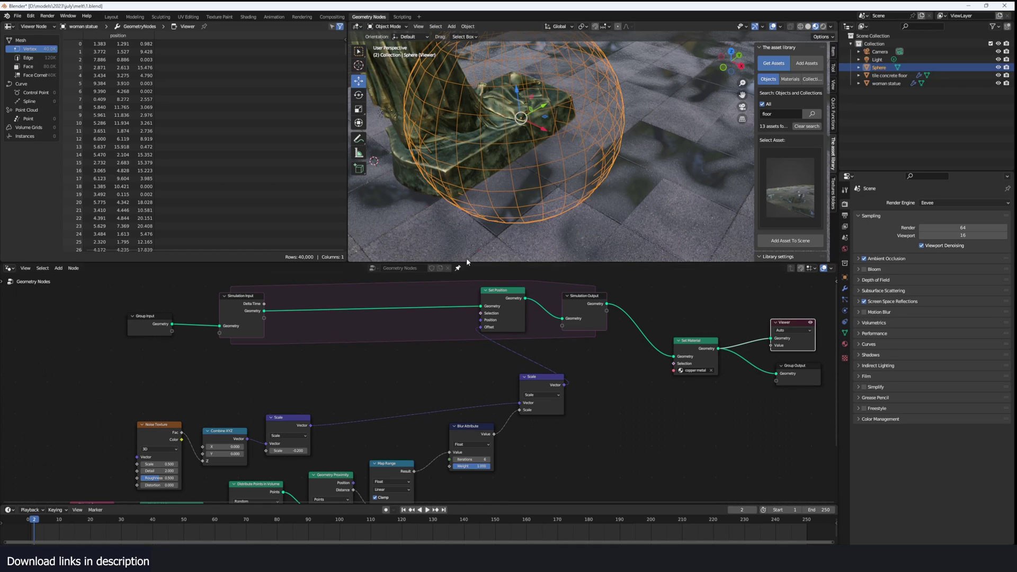
scroll(516, 208, down, 2)
mouse_move(516, 209)
middle_down()
mouse_move(543, 182)
mouse_move(542, 203)
mouse_move(506, 212)
middle_up()
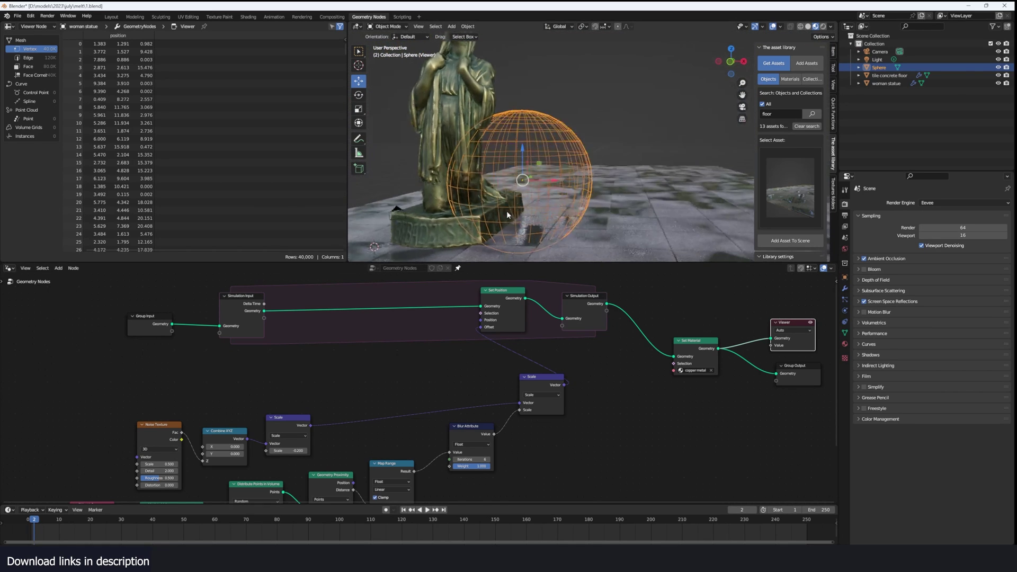
key(g)
click(528, 123)
middle_drag(512, 164, 514, 174)
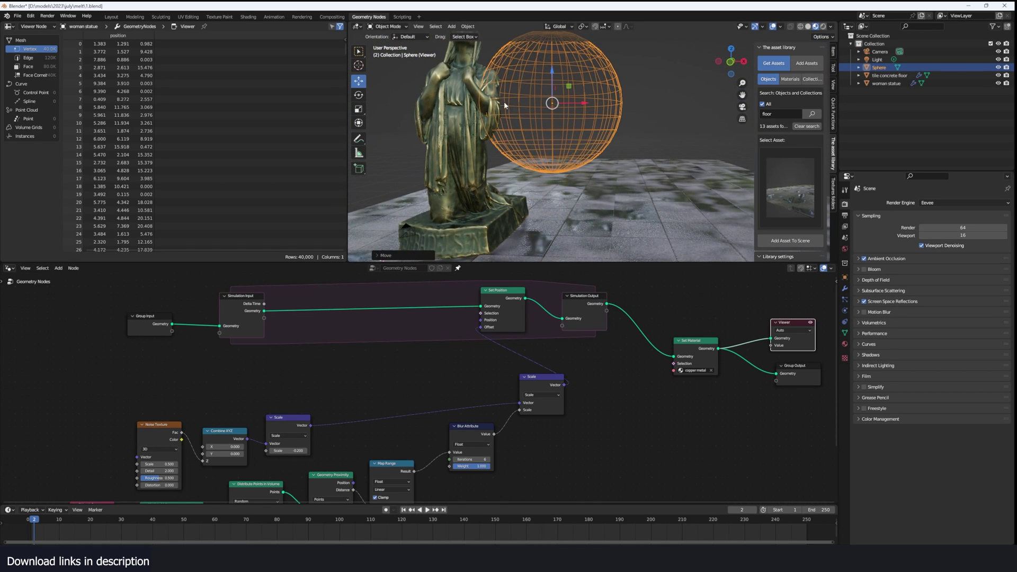
middle_drag(505, 94, 548, 88)
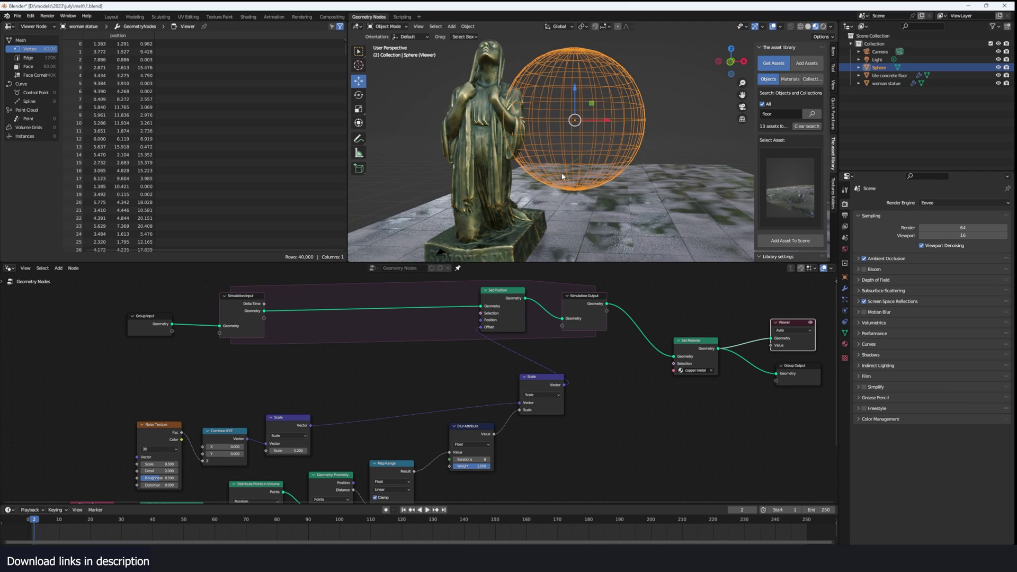
scroll(583, 211, down, 3)
- Select the woman statue and rearrange its nodes compactly, keeping the final Scale node directly above Blur Attribute
click(556, 208)
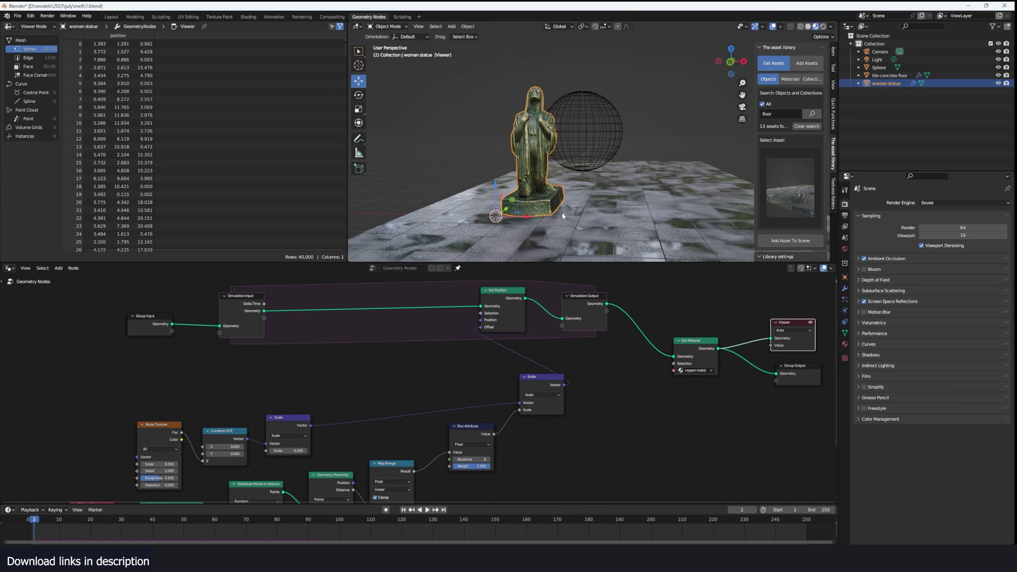
scroll(563, 213, up, 4)
shift+middle_drag(539, 217, 606, 162)
scroll(586, 226, down, 4)
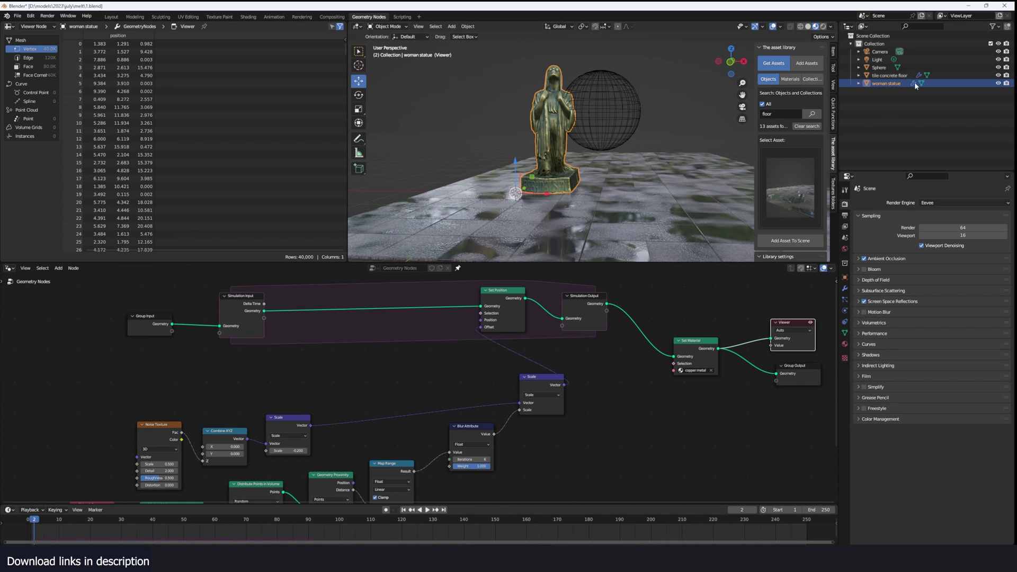
scroll(463, 387, down, 2)
drag(502, 385, 268, 472)
scroll(419, 422, down, 2)
key(g)
click(444, 379)
click(421, 372)
scroll(423, 369, up, 4)
drag(423, 365, 402, 381)
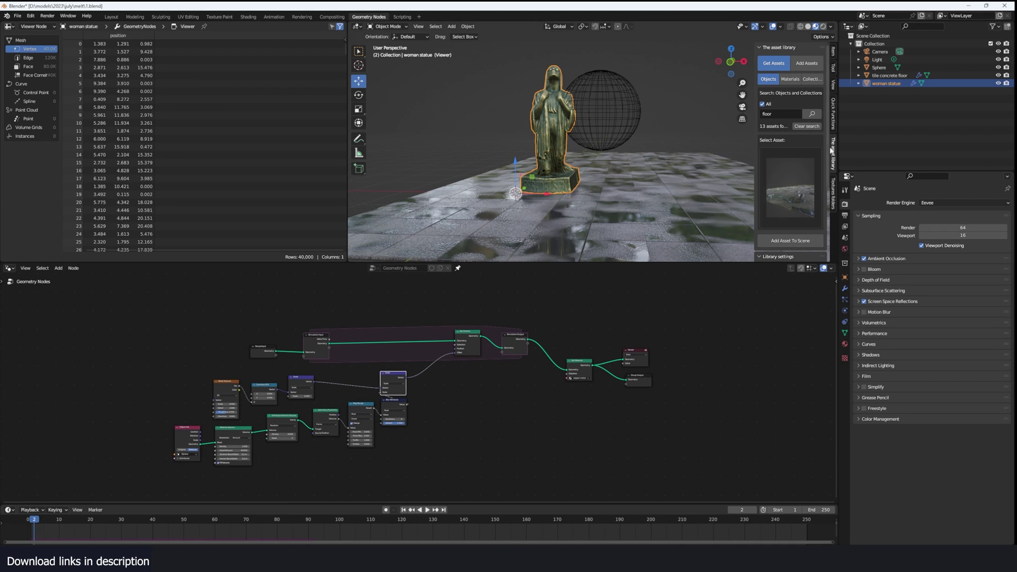
- Bring the tile concrete floor into the statue's node tree as an Object Info node near Blur Attribute
click(700, 200)
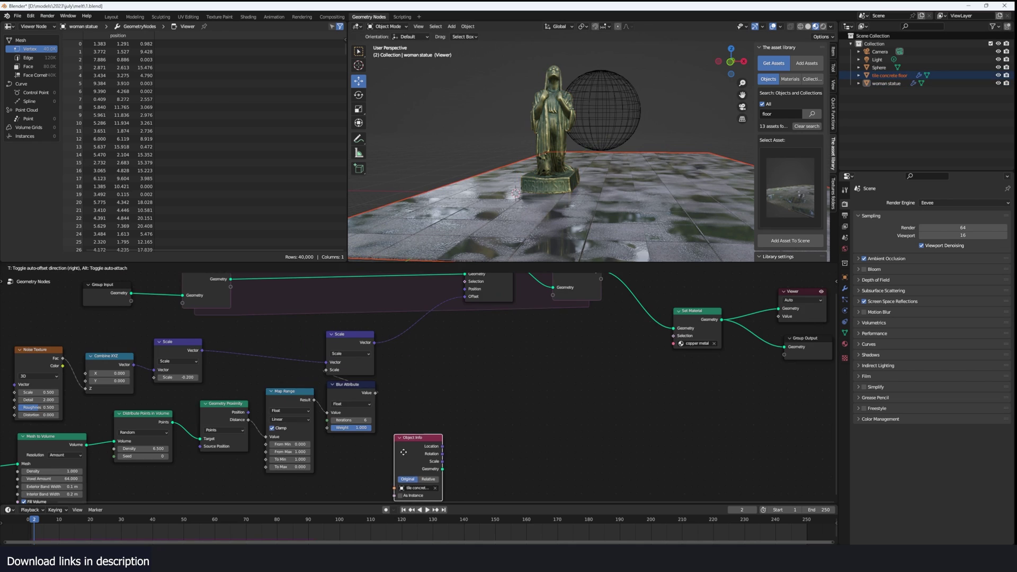
drag(416, 439, 415, 447)
scroll(416, 410, up, 3)
middle_drag(481, 386, 472, 341)
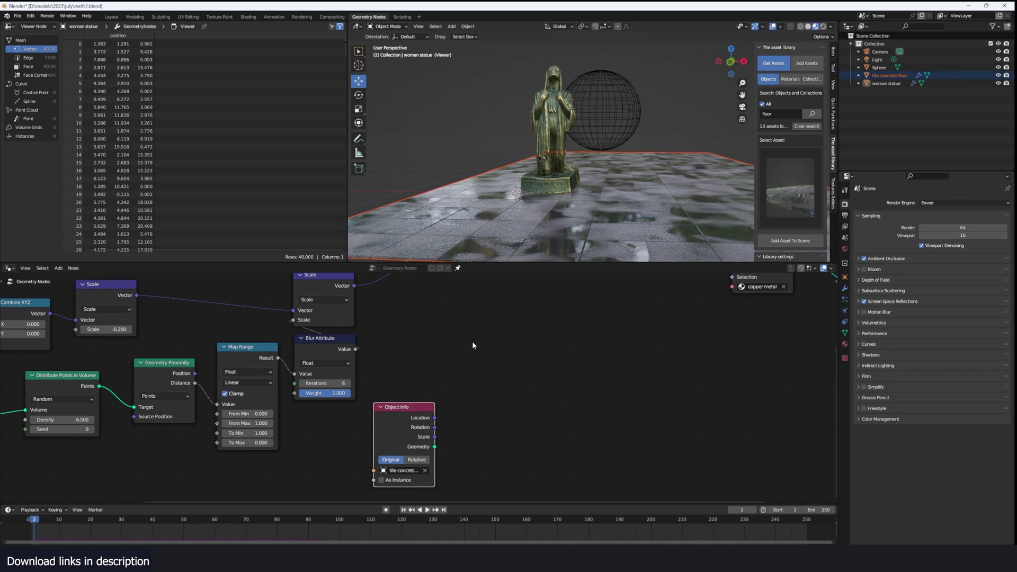
- Feed the floor's Geometry into the Target of a duplicated Geometry Proximity node, with the floor's Object Info set to Relative
key(shift+a)
click(507, 359)
click(170, 370)
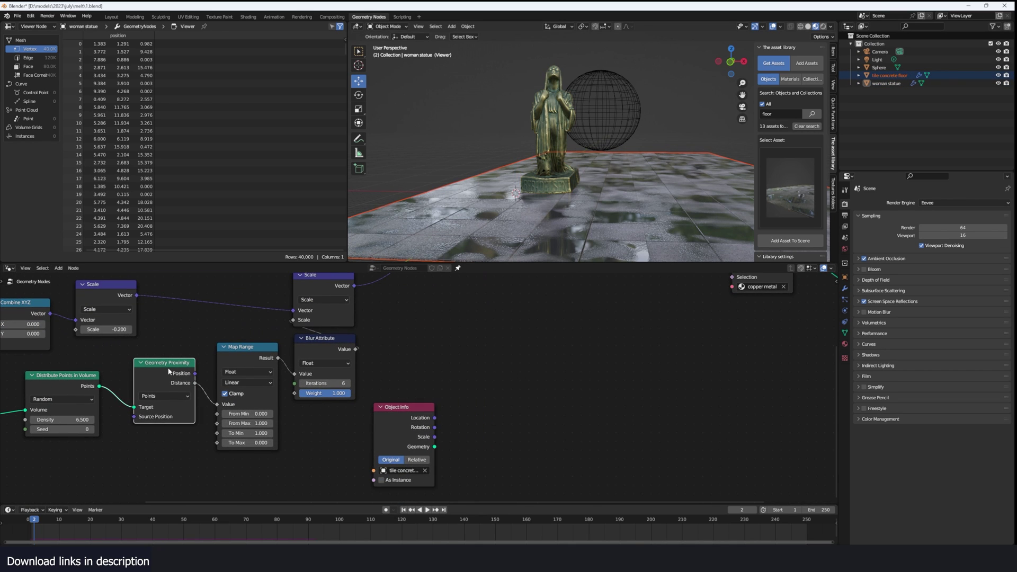
key(shift+d)
click(493, 380)
drag(435, 447, 459, 416)
scroll(429, 471, up, 1)
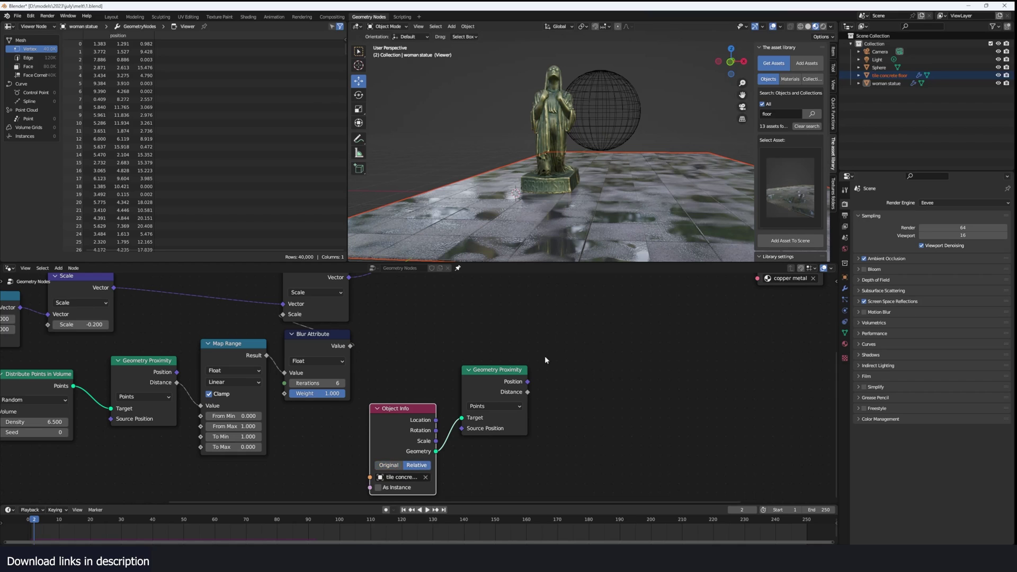
- Preview the floor proximity Distance on the statue in the Viewer and set the node's Target Geometry to Faces
ctrl+shift+click(525, 395)
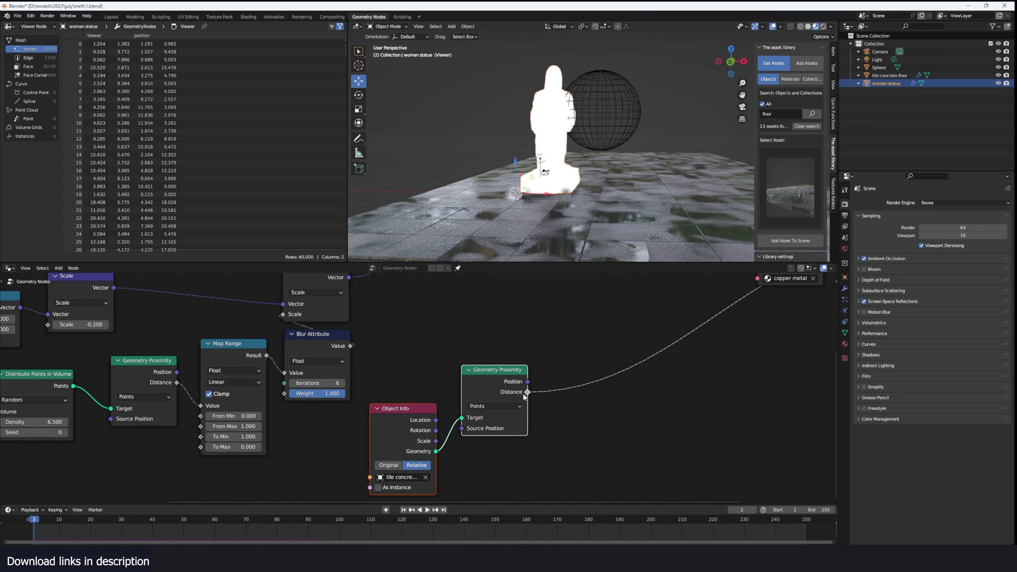
middle_drag(511, 229, 548, 228)
scroll(548, 227, up, 4)
click(501, 406)
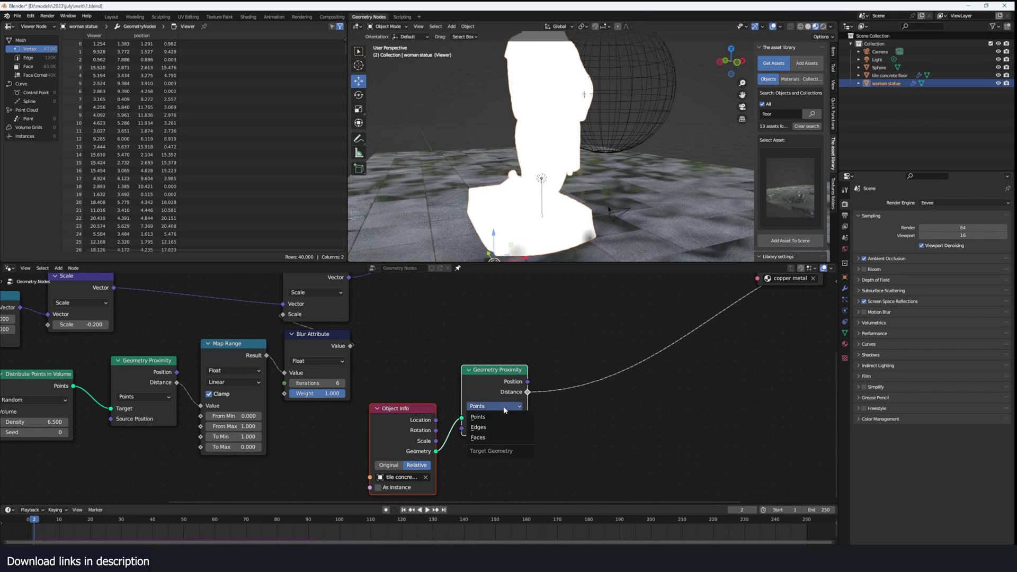
click(488, 437)
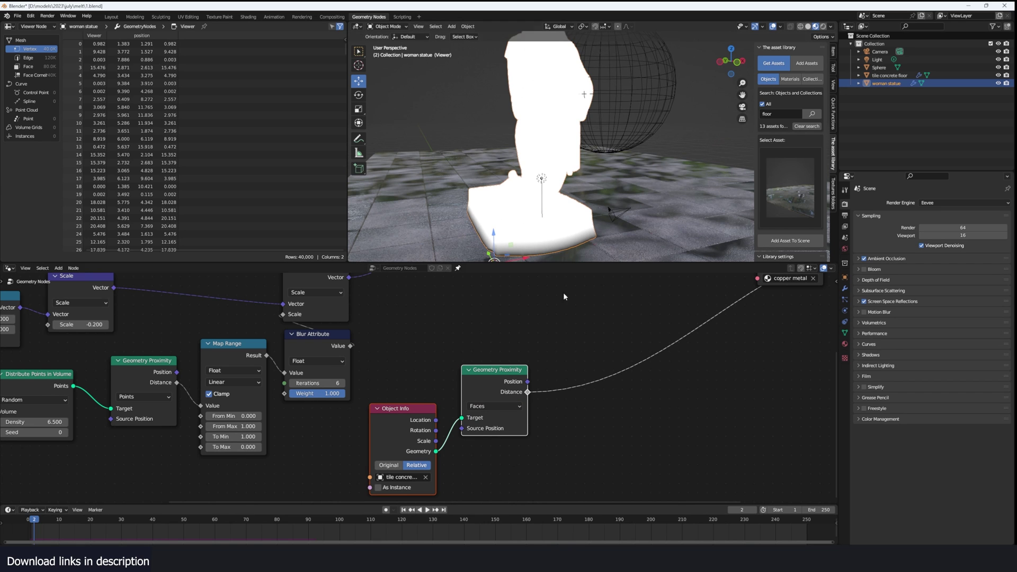
middle_drag(593, 219, 559, 214)
middle_drag(538, 208, 584, 171)
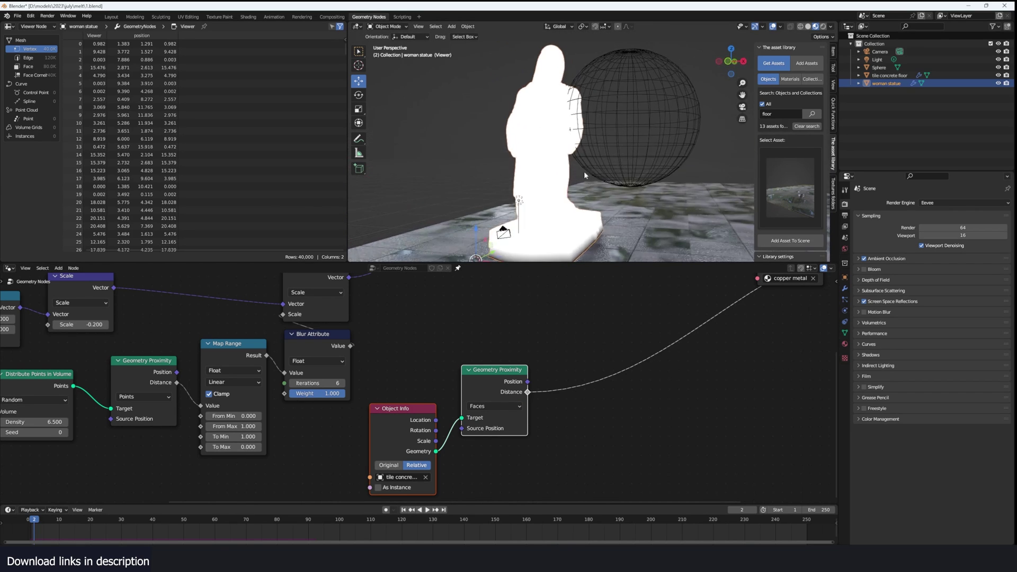
- Insert a duplicate of the final Scale node before the Set Position Offset, driving its Scale with the floor proximity Distance
scroll(541, 329, down, 3)
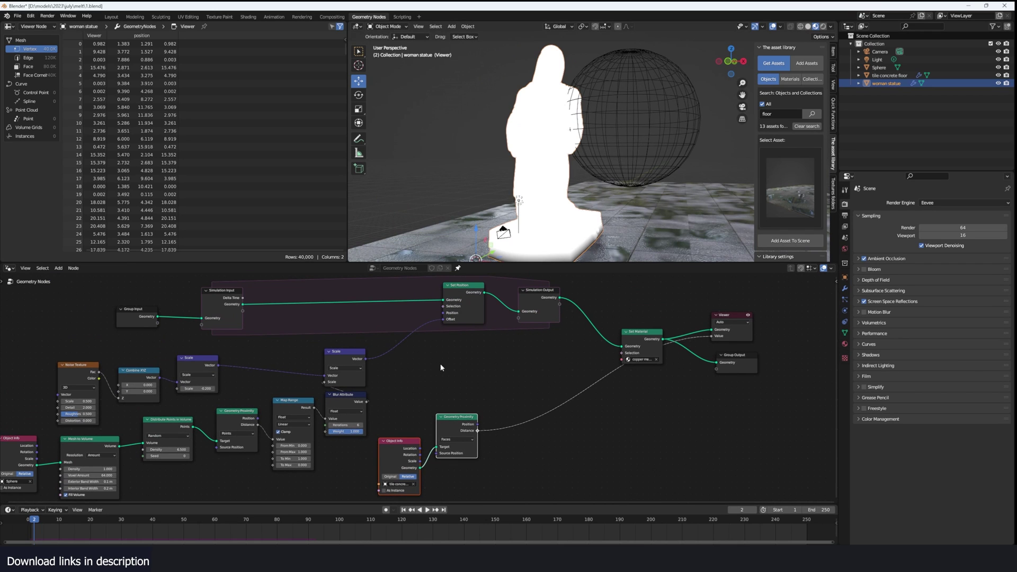
click(365, 351)
scroll(392, 373, up, 1)
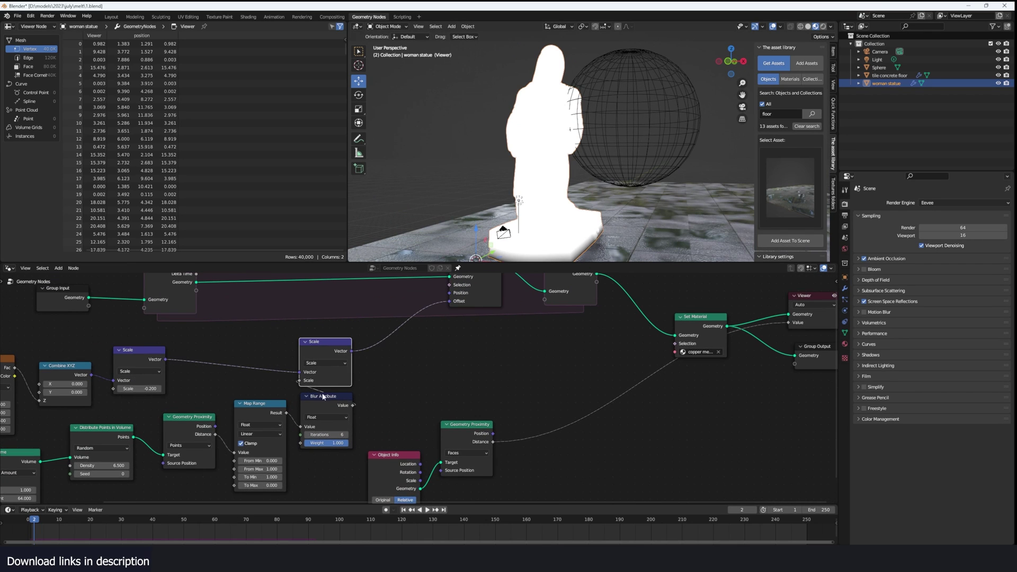
middle_drag(259, 351, 262, 347)
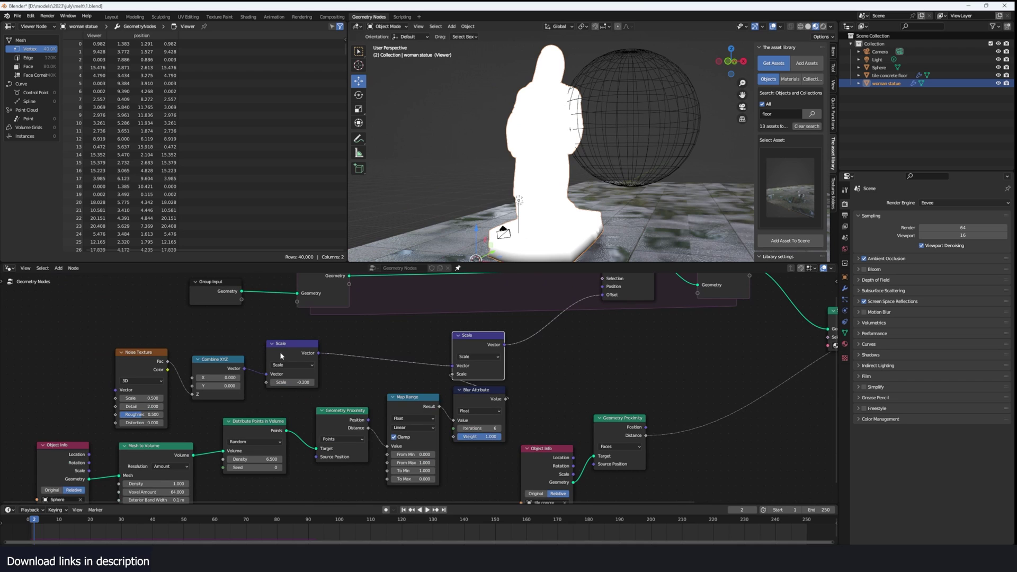
middle_drag(150, 340, 169, 329)
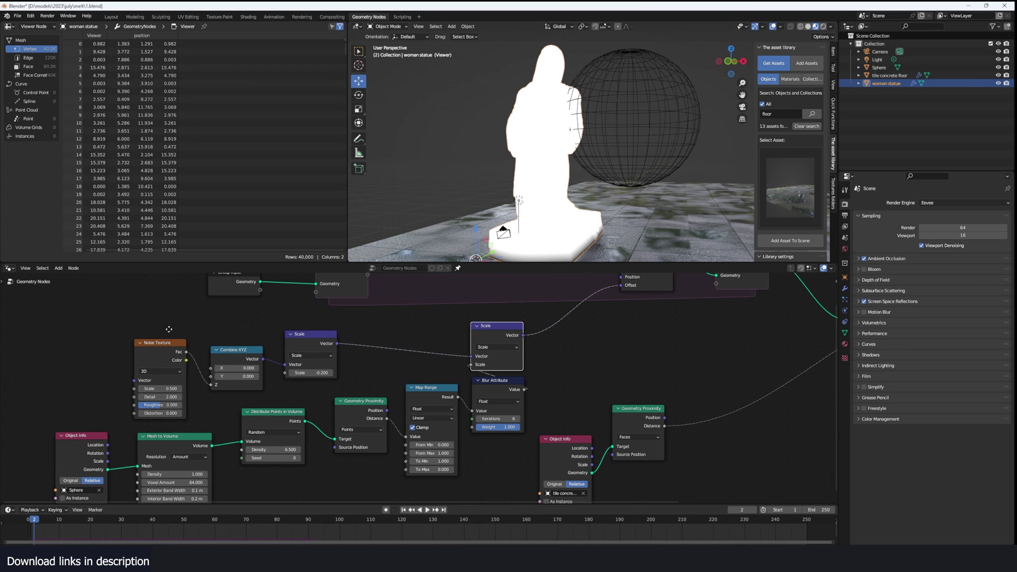
middle_drag(675, 399, 457, 421)
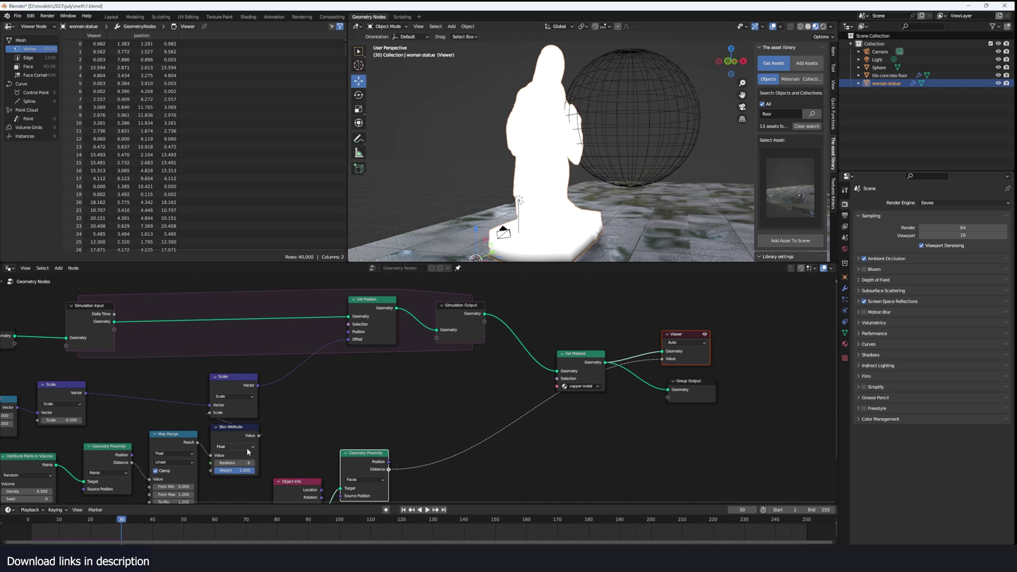
click(234, 384)
key(shift+d)
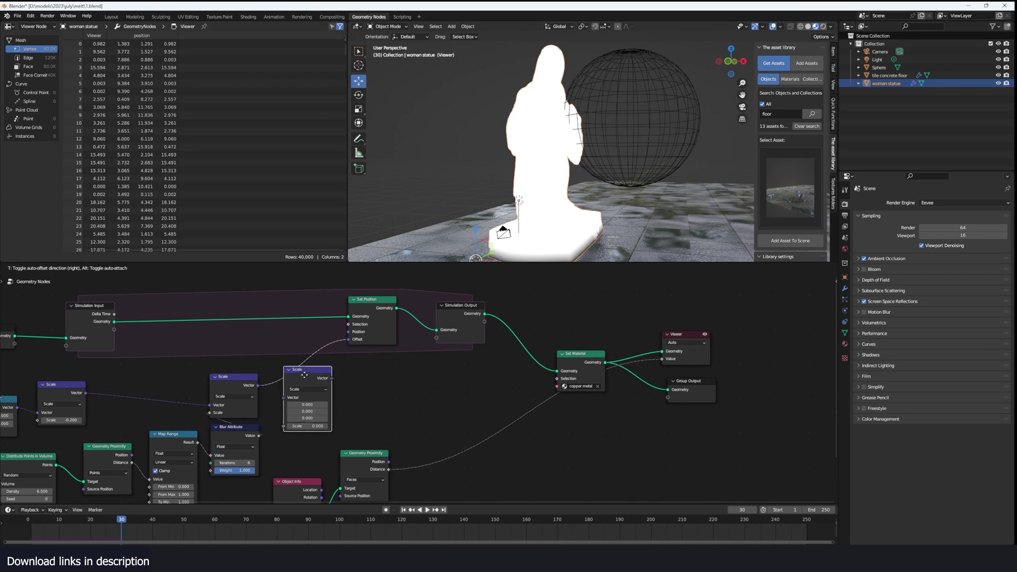
click(385, 375)
drag(390, 470, 362, 403)
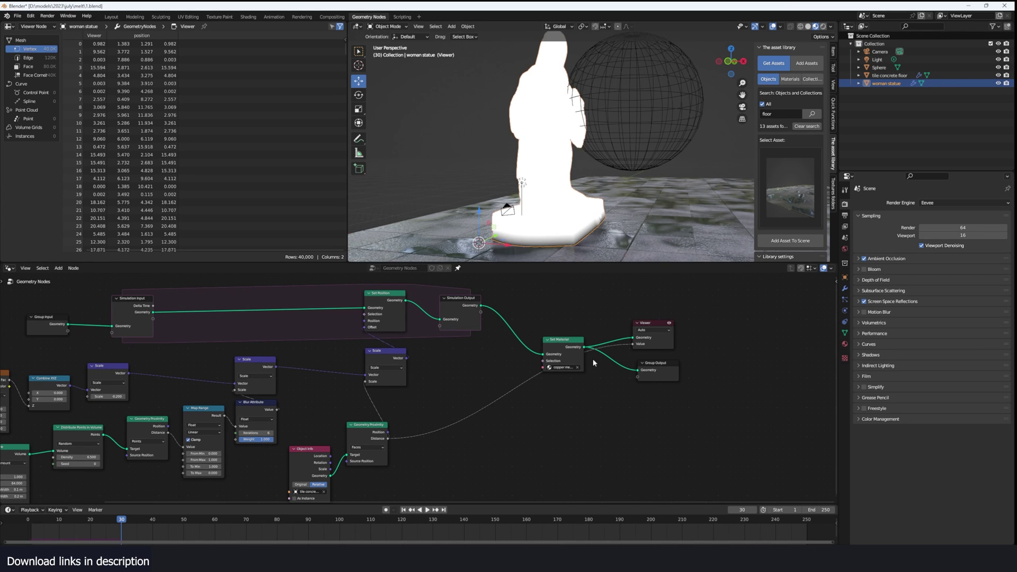
- Remove the Distance preview from the Viewer and lower the sphere over the copper statue during playback to test the floor-limited melt
click(576, 347)
drag(632, 343, 618, 344)
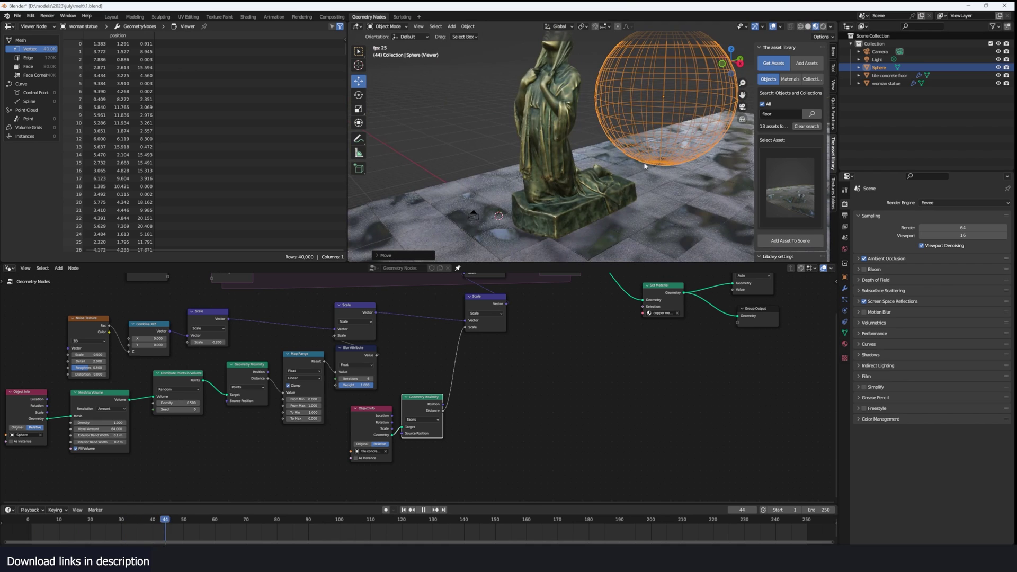
key(g)
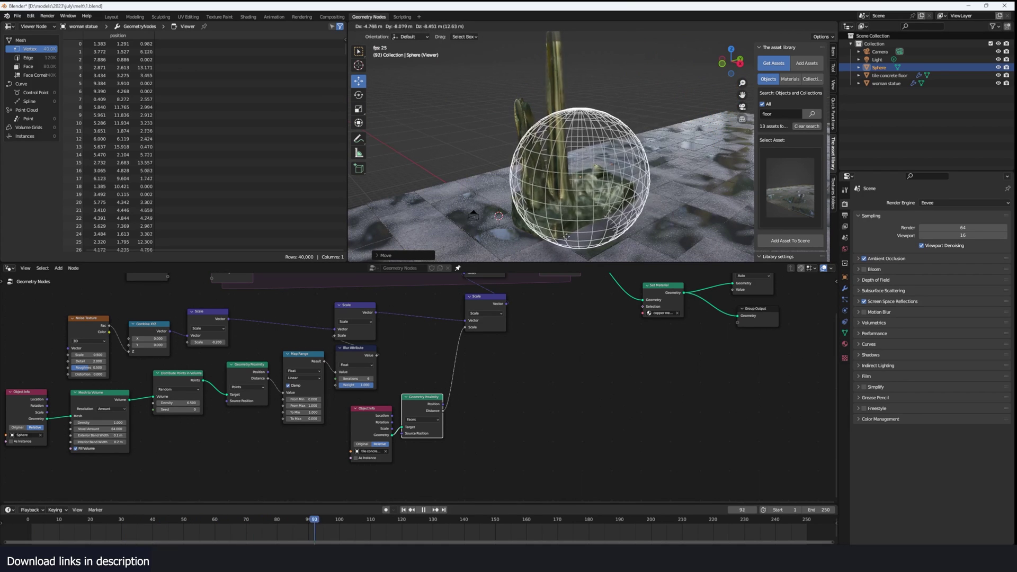
click(579, 224)
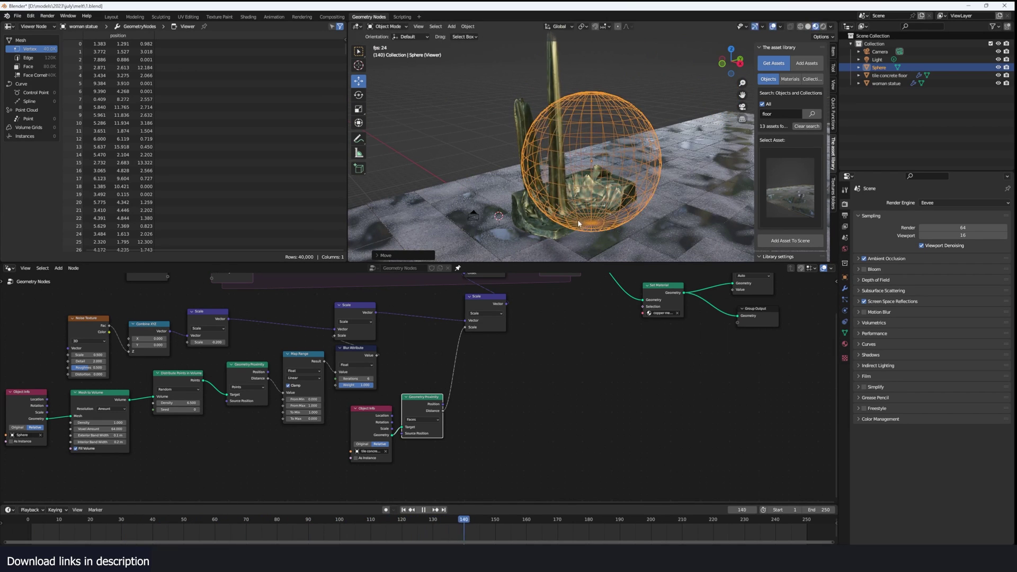
- Try moving the sphere across the melted statue during playback, checking the melt against the floor from another angle
key(space)
middle_drag(579, 224, 646, 228)
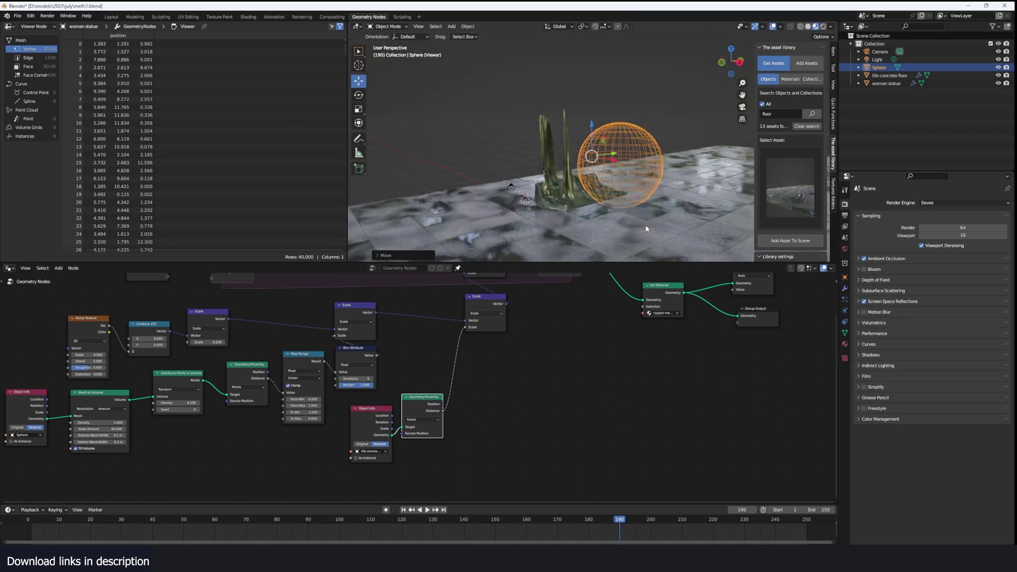
key(g)
key(space)
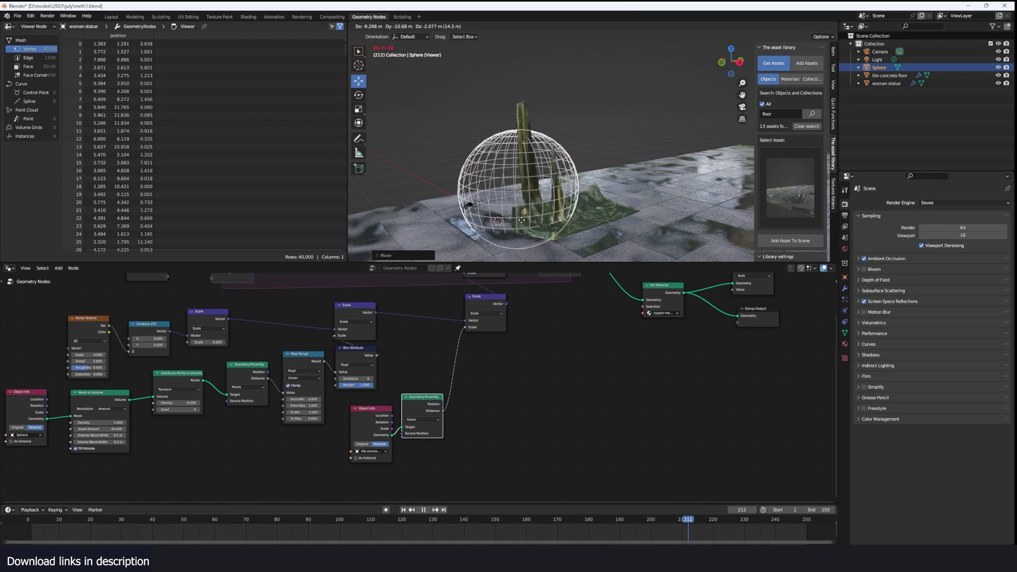
key(Escape)
key(Escape)
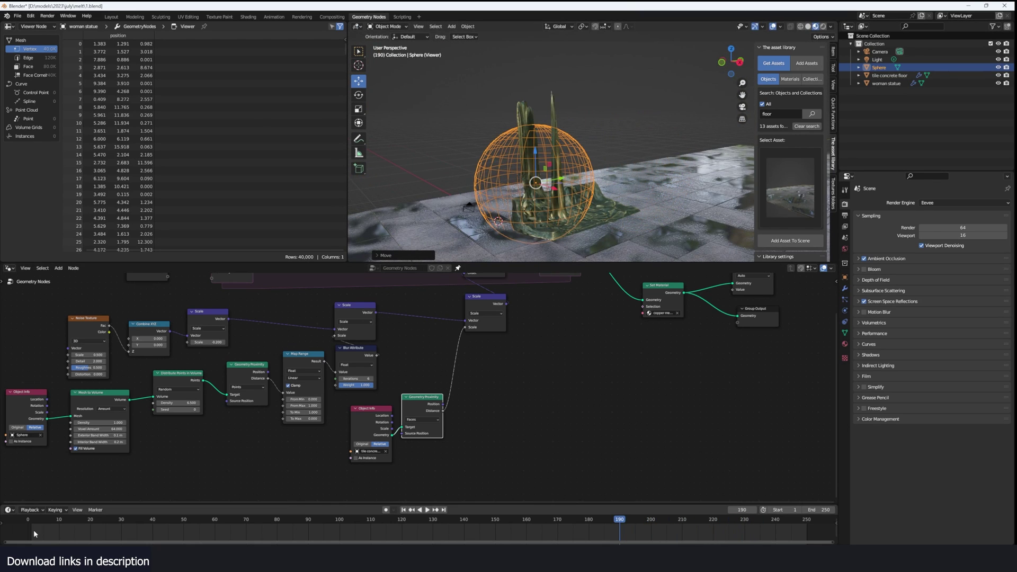
- Return to frame 0, reposition the sphere beside the statue, and replay the melt simulation while moving the sphere
drag(35, 534, 27, 534)
key(g)
click(556, 210)
middle_drag(556, 211, 623, 220)
scroll(601, 214, down, 2)
key(g)
click(609, 231)
key(space)
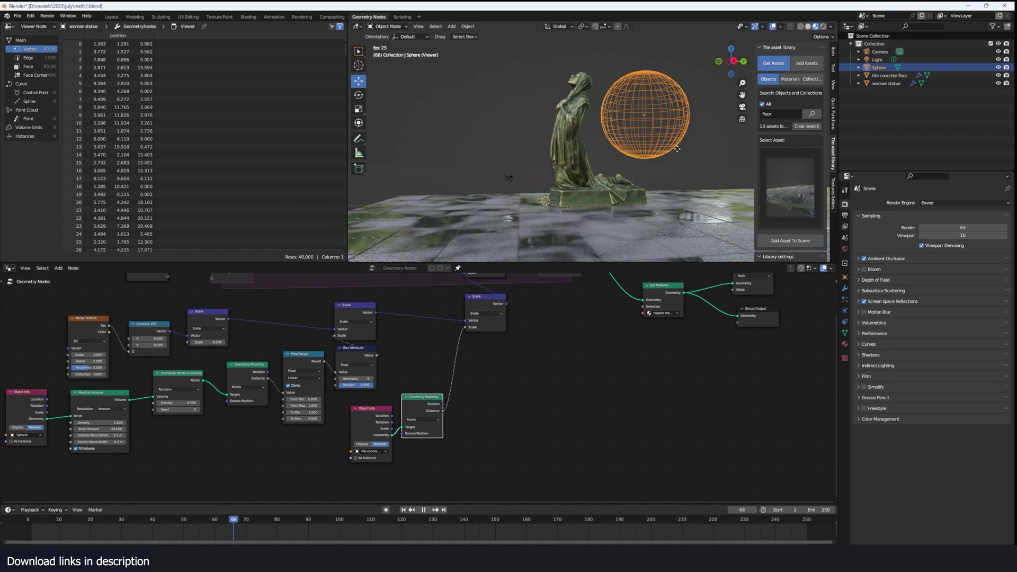
key(g)
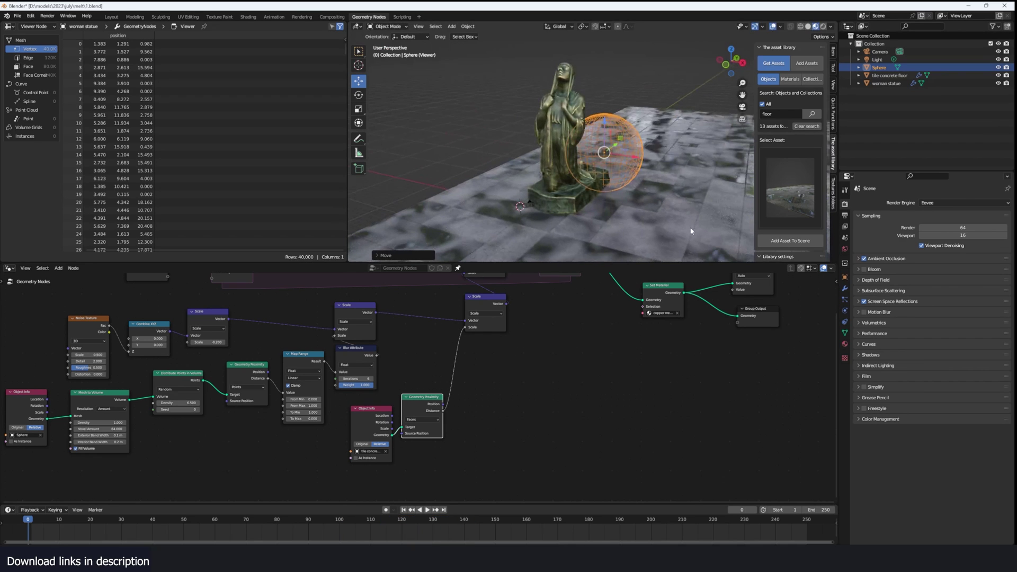
- Move the sphere clear of the statue, out over the concrete floor
key(g)
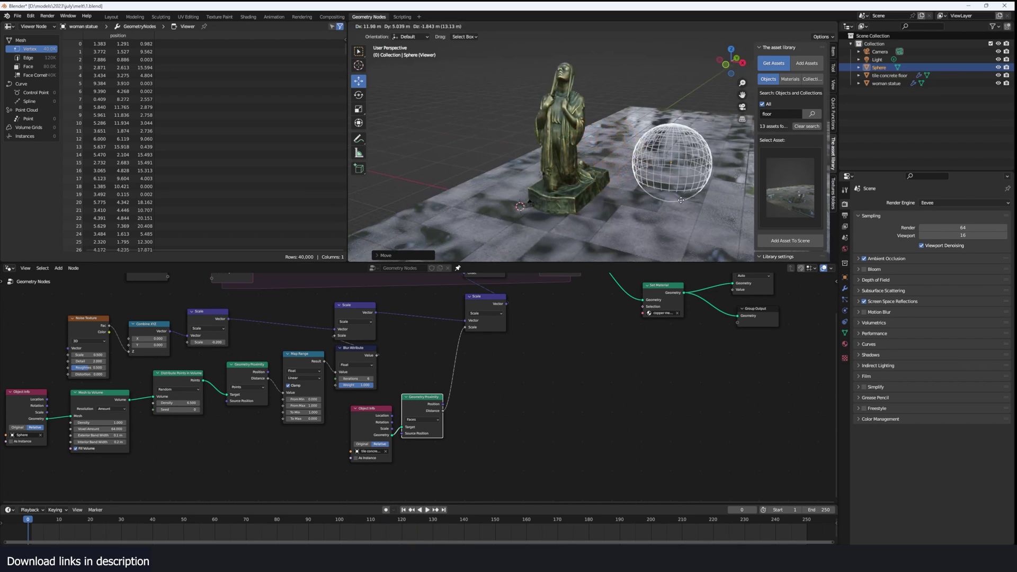
click(759, 243)
scroll(570, 176, up, 2)
- Select the woman statue and preview the floor Geometry Proximity node's Distance in the Viewer
click(579, 194)
scroll(511, 366, up, 2)
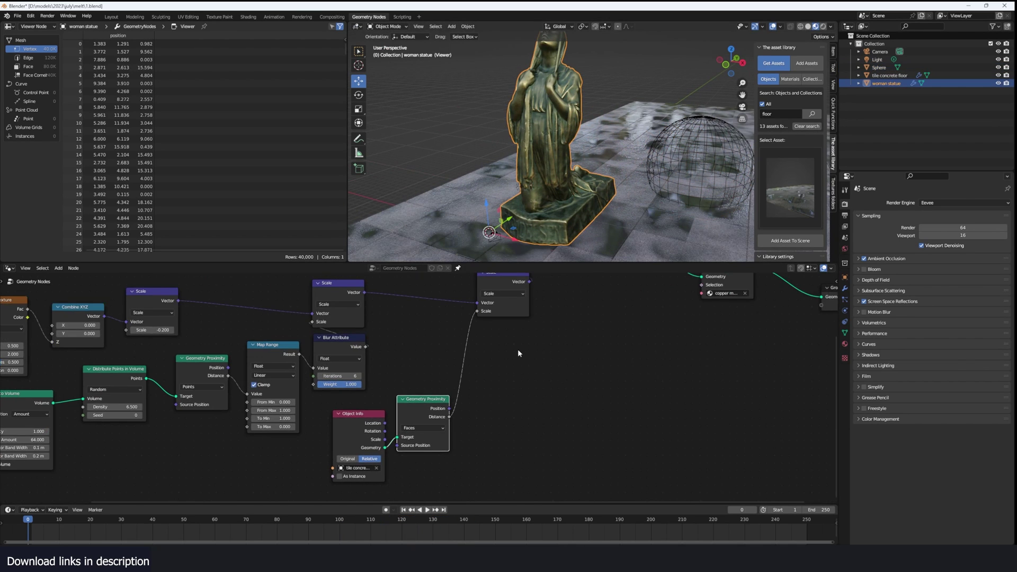
scroll(479, 390, down, 2)
middle_drag(484, 408, 427, 421)
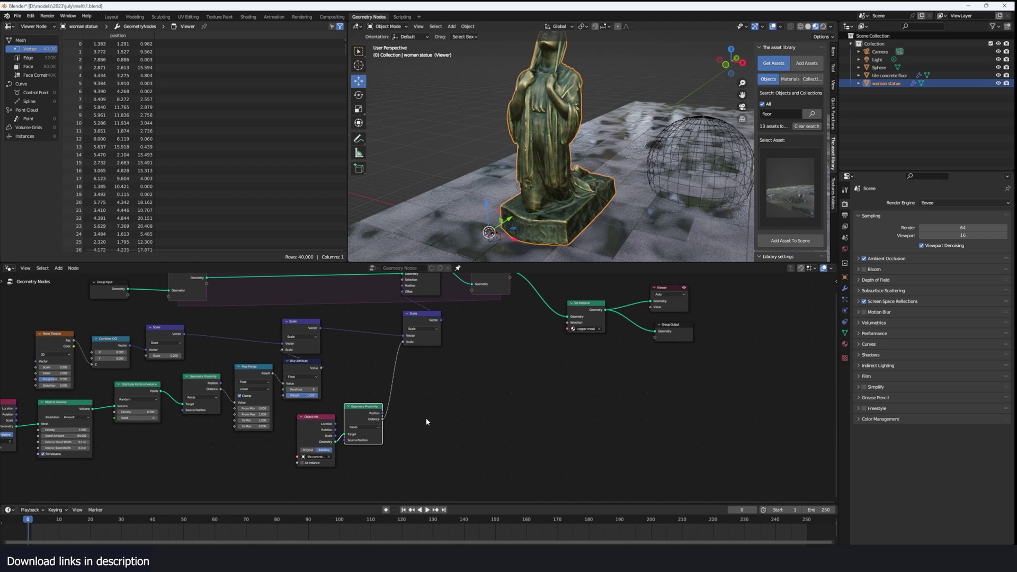
ctrl+shift+click(382, 422)
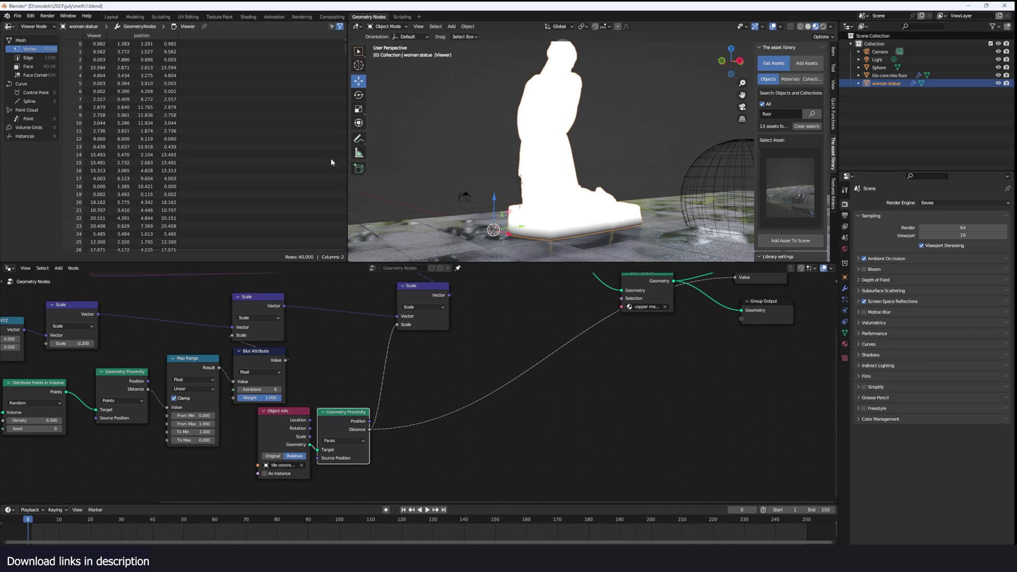
- Annotate the viewport with a small loop beneath the statue's base, a stroke at its head, and a tall upward arrow beside it
click(359, 153)
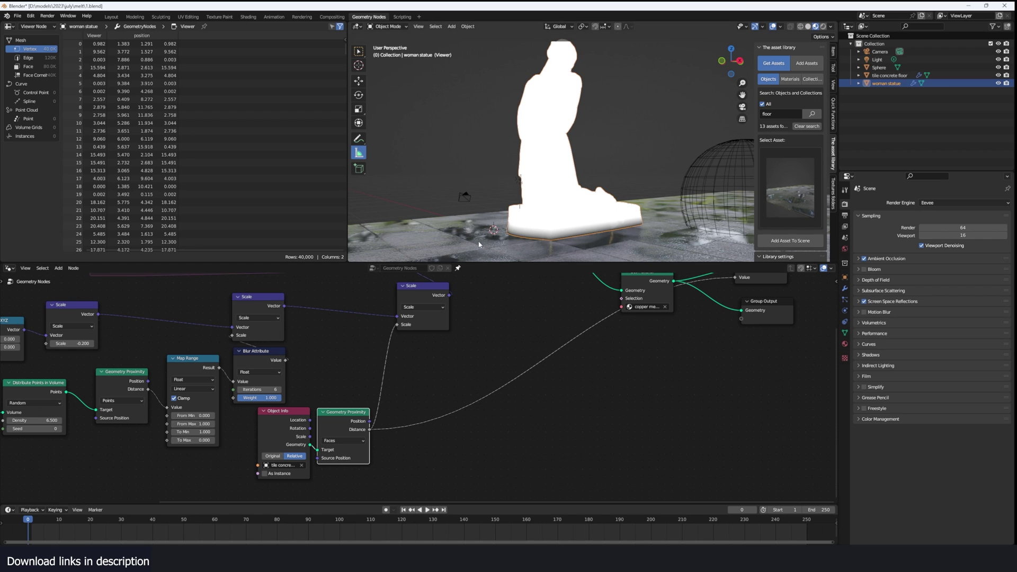
click(359, 138)
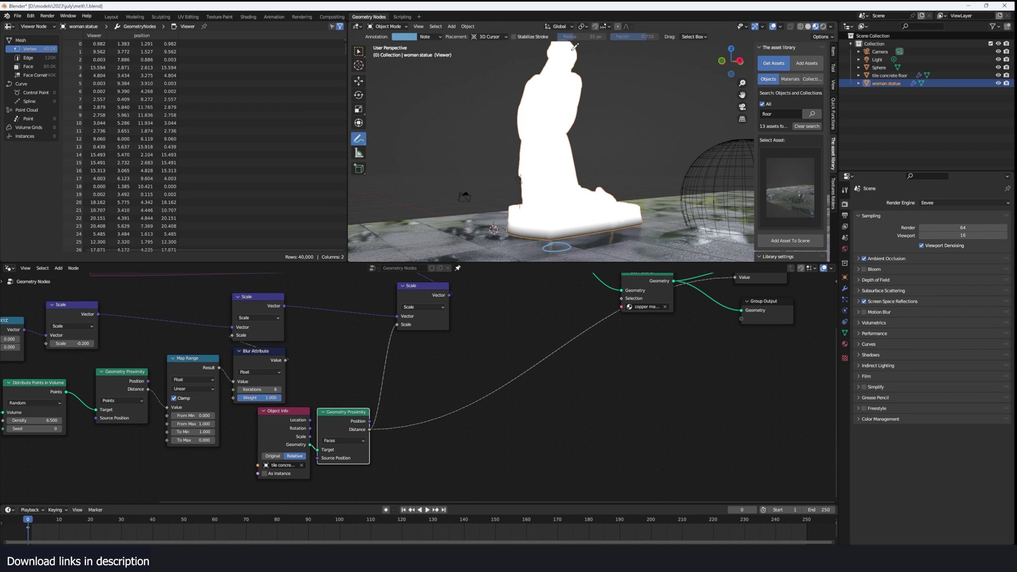
middle_drag(574, 47, 570, 53)
drag(587, 210, 585, 99)
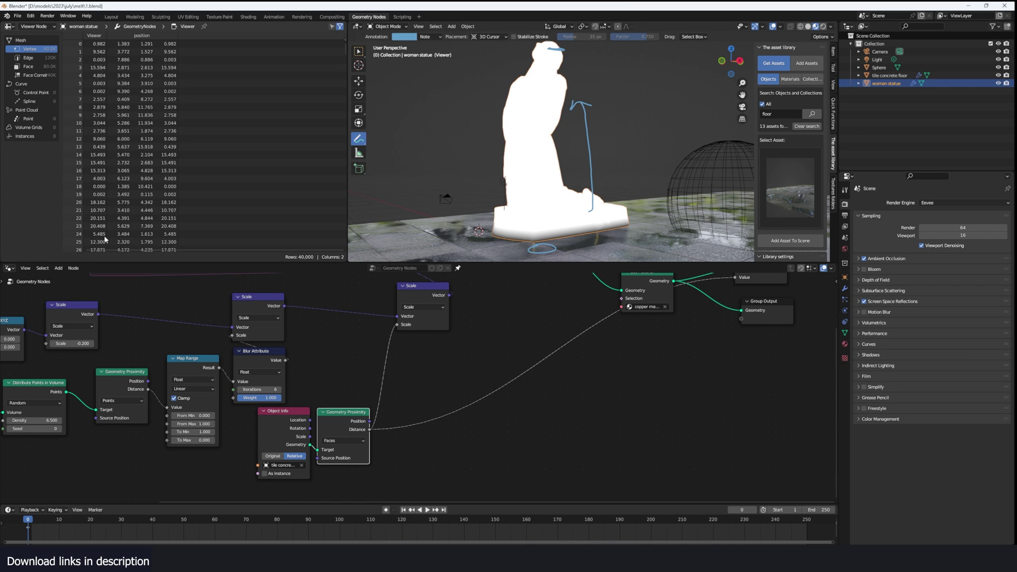
- Disconnect the floor Distance preview from the Viewer's Value input
scroll(431, 359, down, 1)
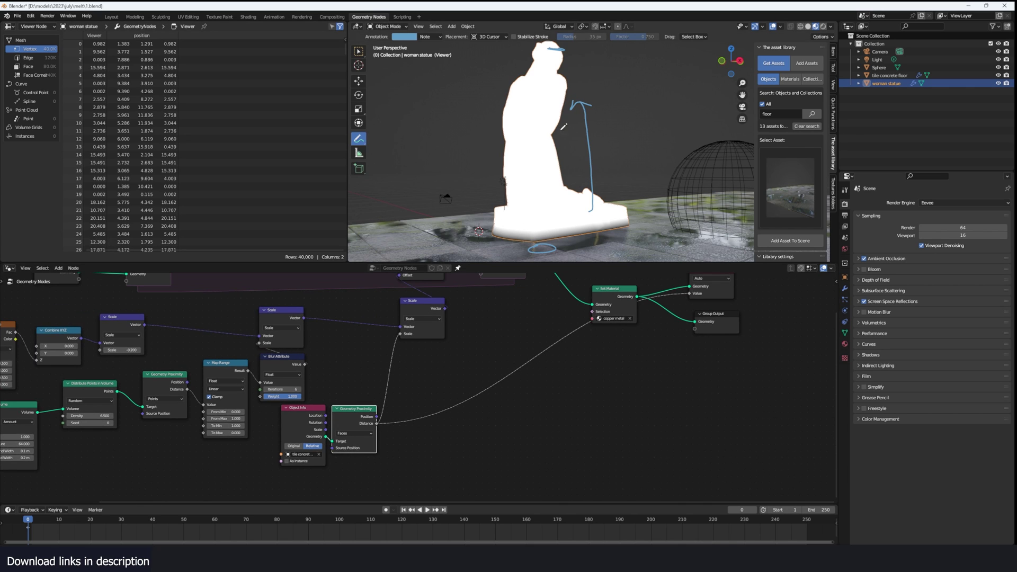
scroll(559, 123, up, 1)
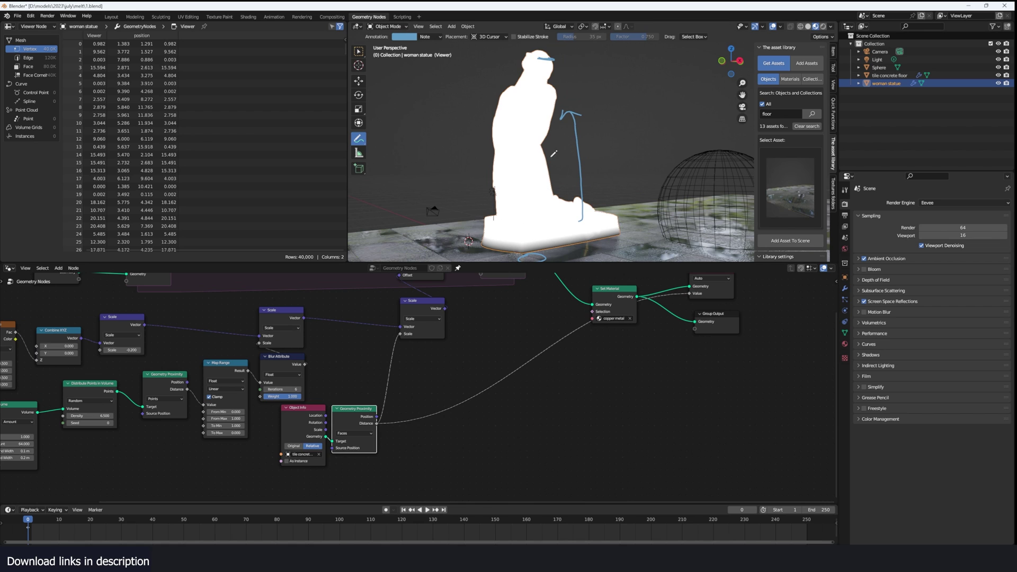
scroll(668, 340, down, 5)
middle_drag(666, 337, 589, 362)
scroll(585, 356, up, 3)
click(543, 339)
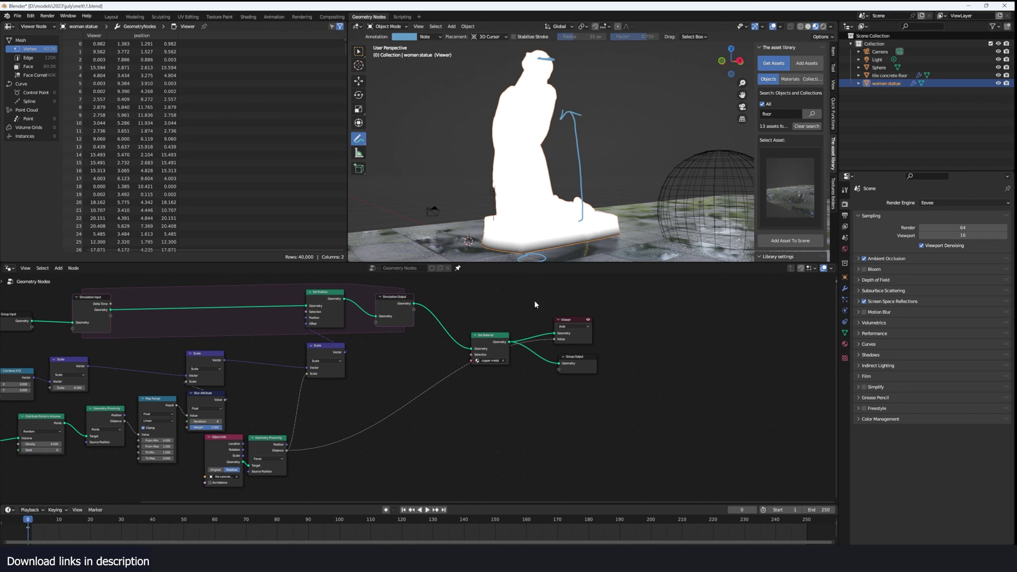
- Move the sphere over the statue's head and down its body during playback to test the melt
key(g)
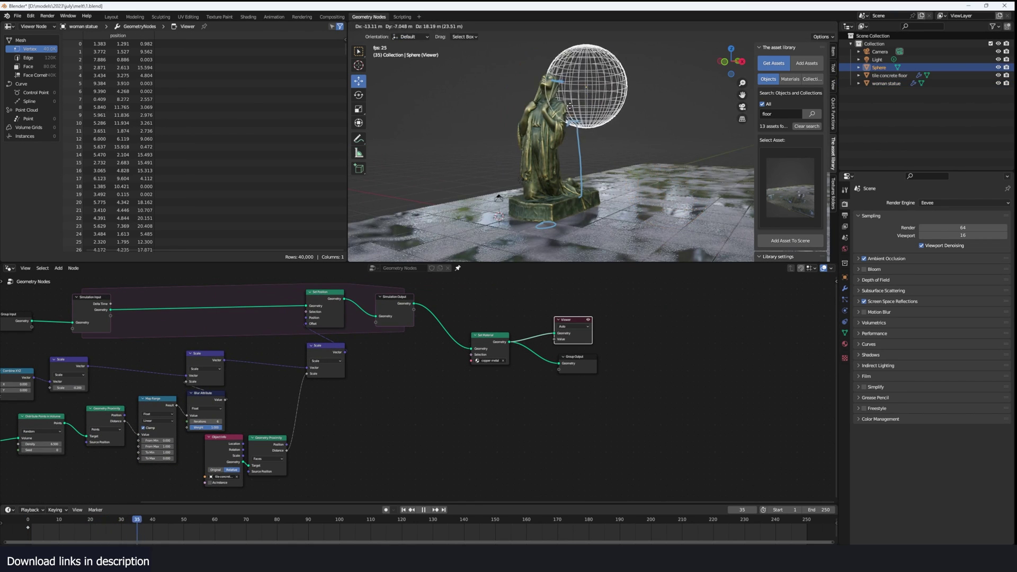
click(619, 150)
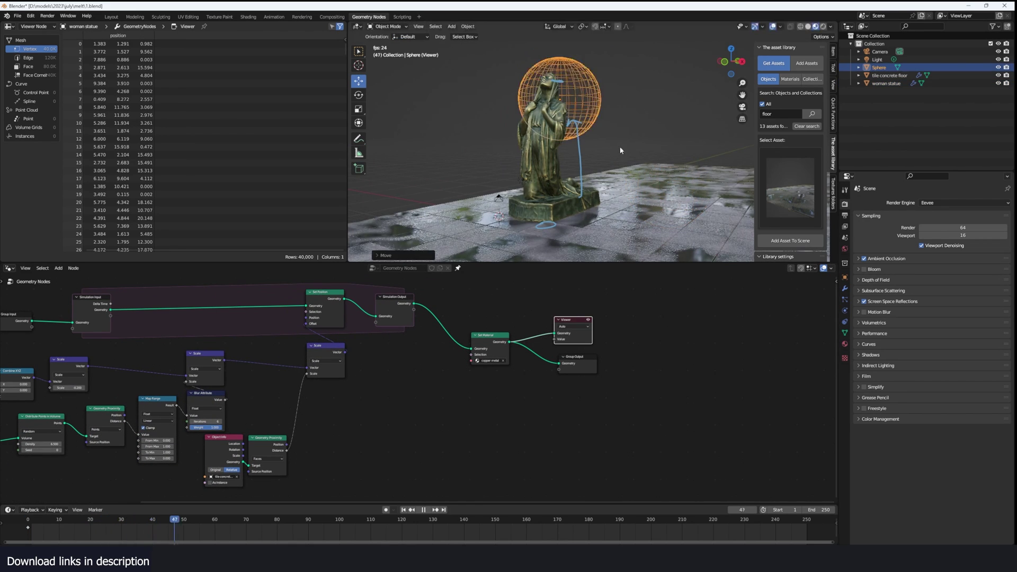
middle_drag(620, 150, 621, 145)
drag(621, 144, 612, 225)
click(630, 165)
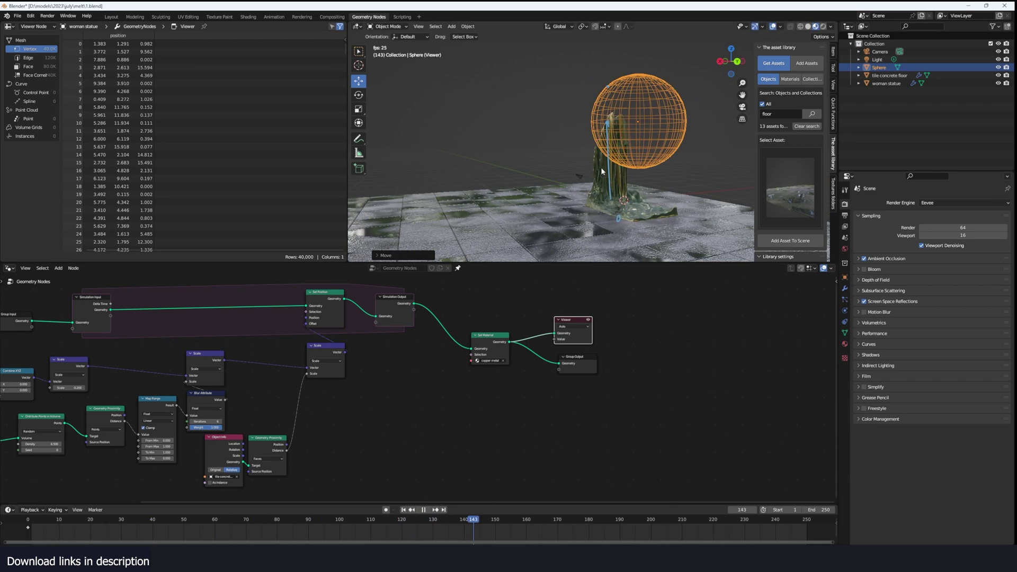
- Stop playback and reposition the sphere above the floor, clear of the statue's head
key(Escape)
middle_drag(666, 207, 514, 145)
key(g)
click(587, 139)
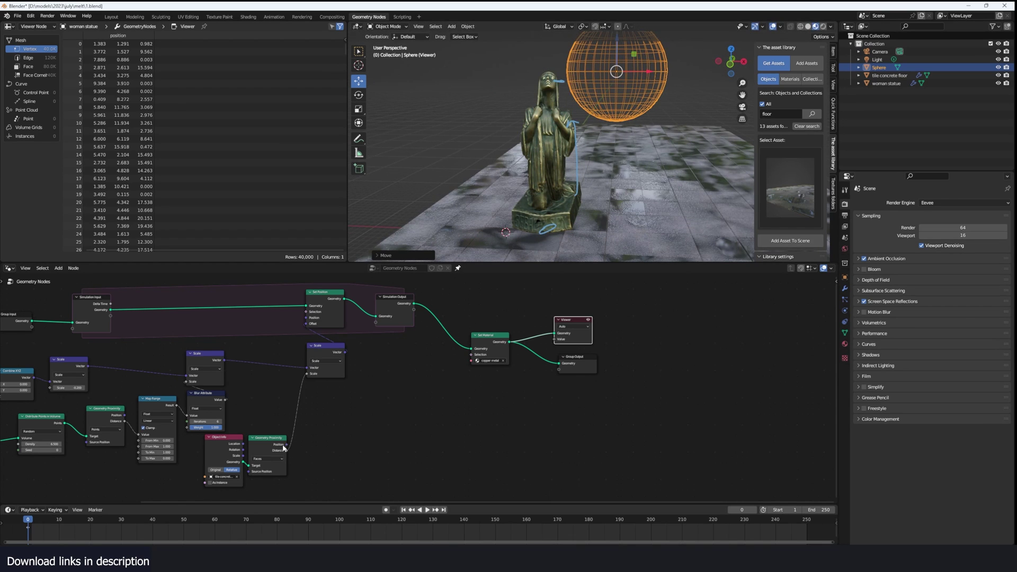
- Insert a Map Range node between the floor proximity Distance and the last Scale node's Scale input
scroll(283, 446, up, 3)
drag(298, 368, 320, 370)
key(shift+a)
click(329, 392)
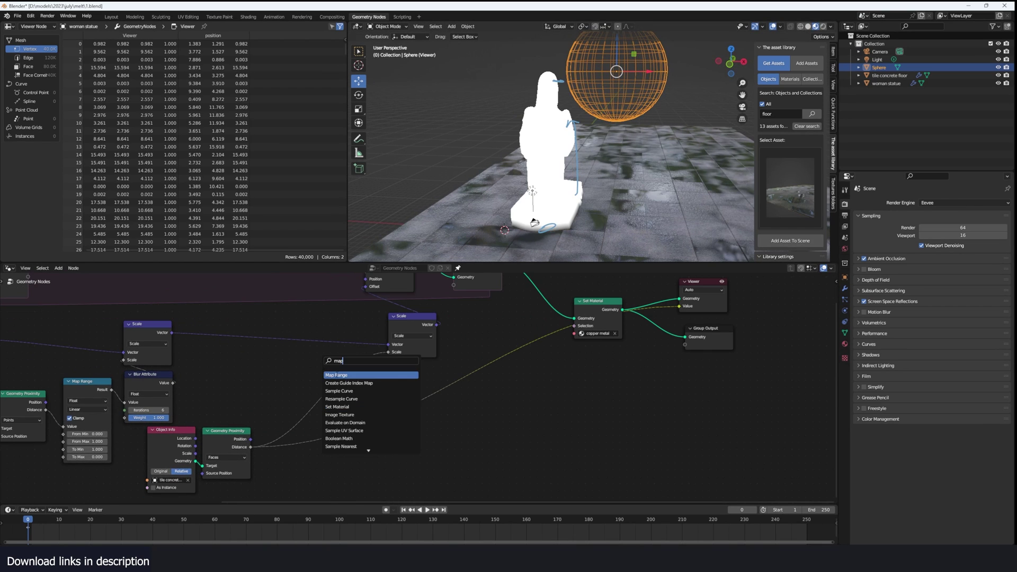
click(337, 377)
click(332, 394)
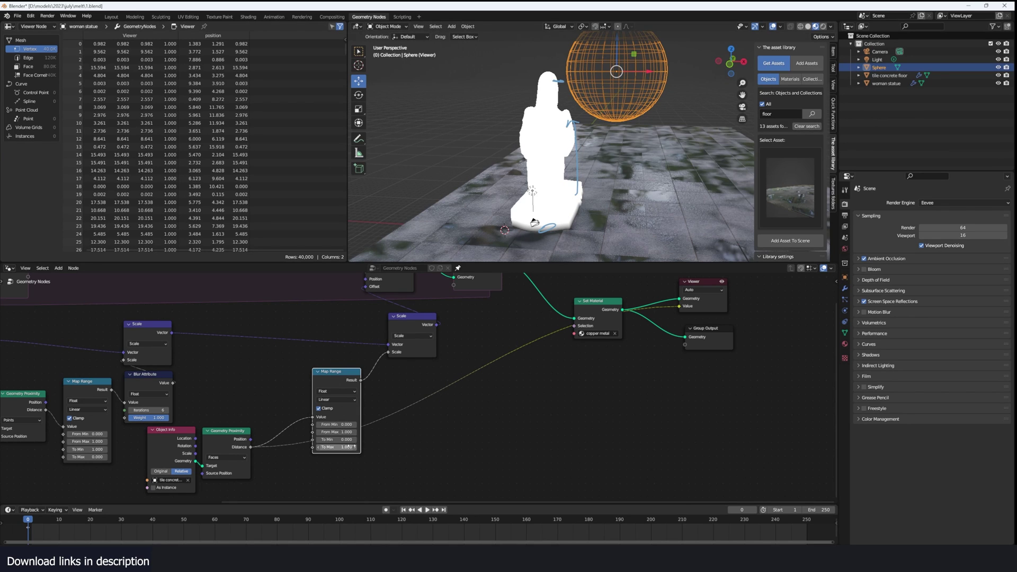
- Set the new Map Range's From Max to 20 and test the melt by moving the sphere during playback
click(339, 432)
text(20)
key(Return)
key(g)
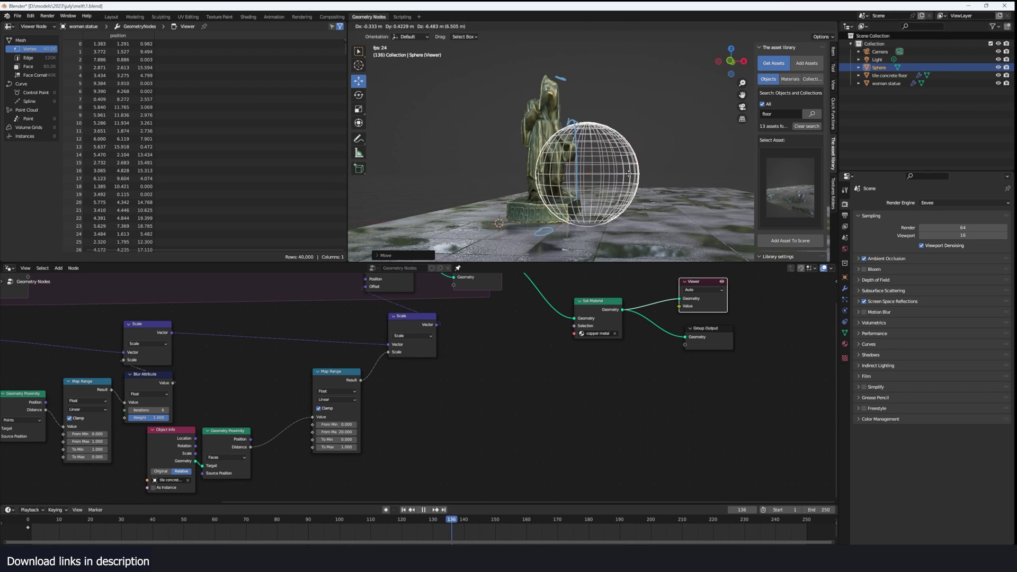
click(615, 150)
key(Escape)
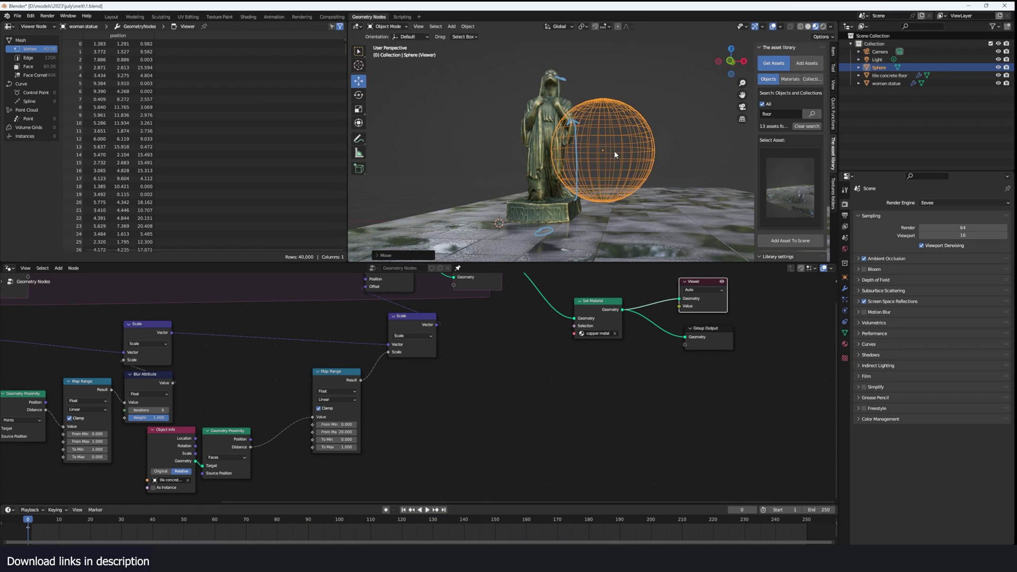
- Set the floor Map Range's From Max to 1 and replay the simulation while lowering the sphere beside the statue
click(344, 431)
text(1)
key(Return)
key(space)
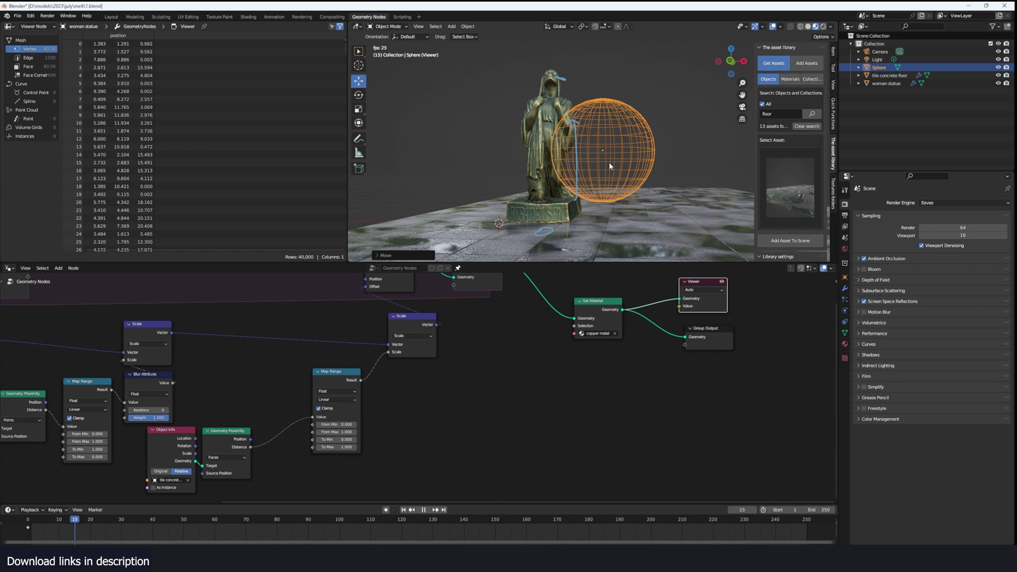
key(g)
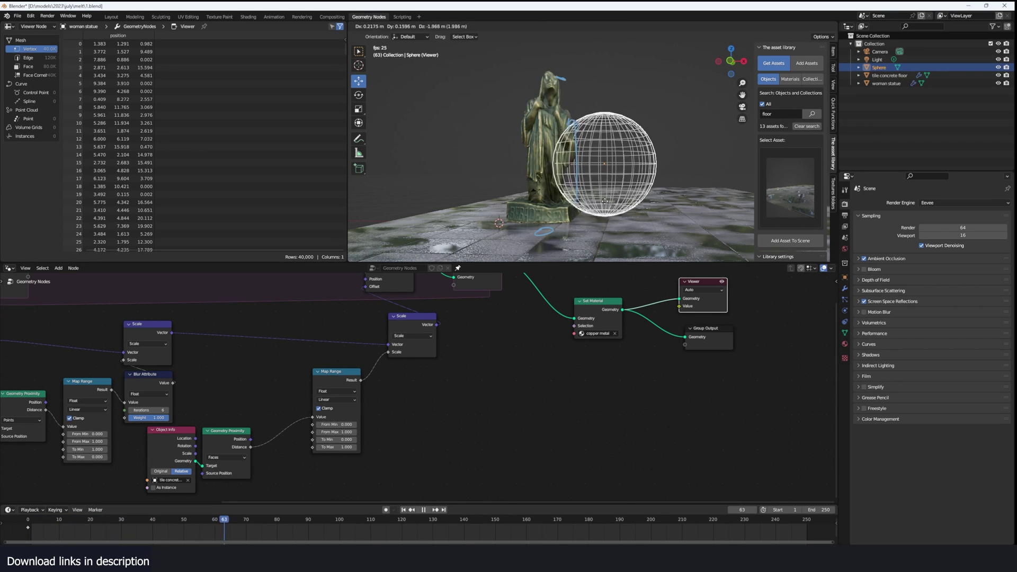
click(592, 204)
key(space)
- Rearrange the floor Map Range and last Scale nodes, and insert a duplicated Scale node before the Set Position Offset
middle_drag(140, 427, 483, 398)
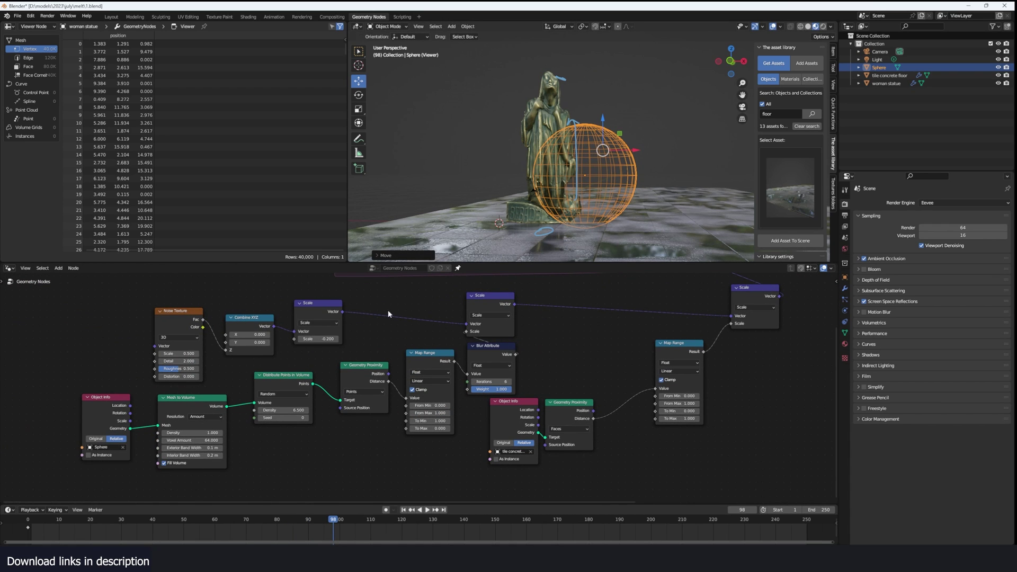
middle_drag(428, 326, 426, 328)
click(314, 310)
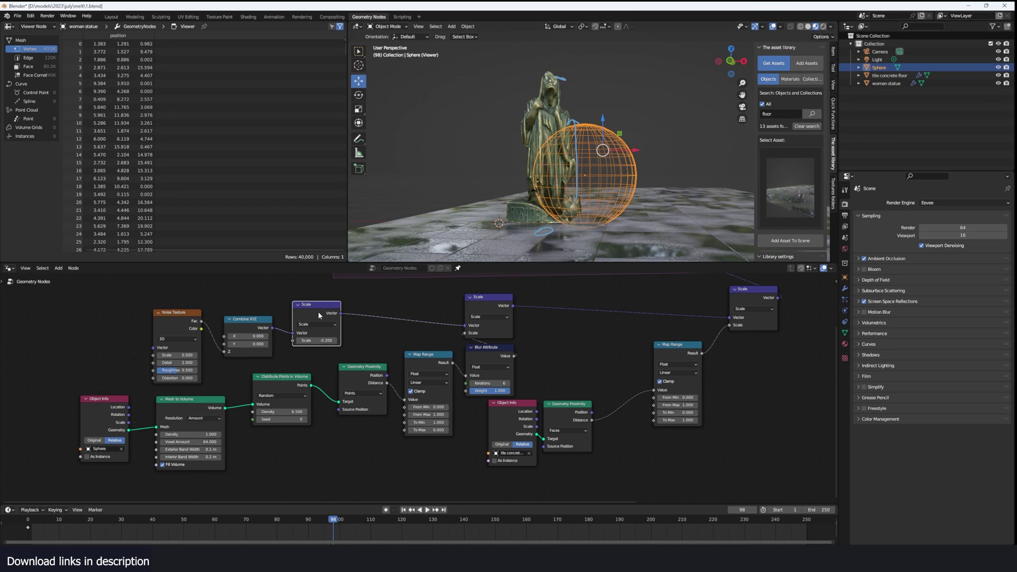
drag(681, 354, 654, 394)
drag(752, 308, 670, 338)
middle_drag(656, 342, 563, 405)
key(shift+d)
click(606, 368)
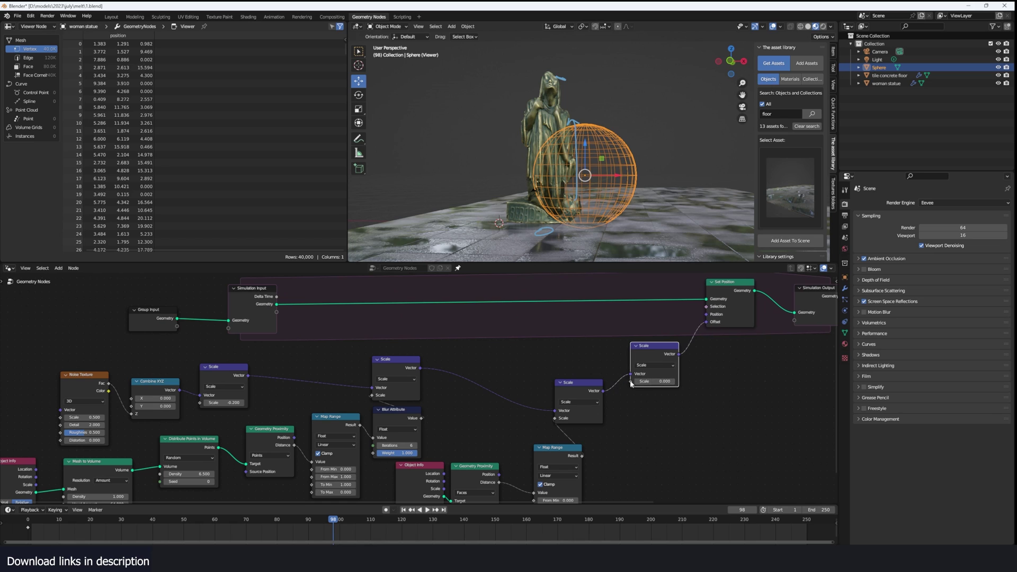
- Expose the new Scale node's Scale as a Group Input and adjust it in the woman statue's Geometry Nodes modifier
drag(630, 381, 178, 326)
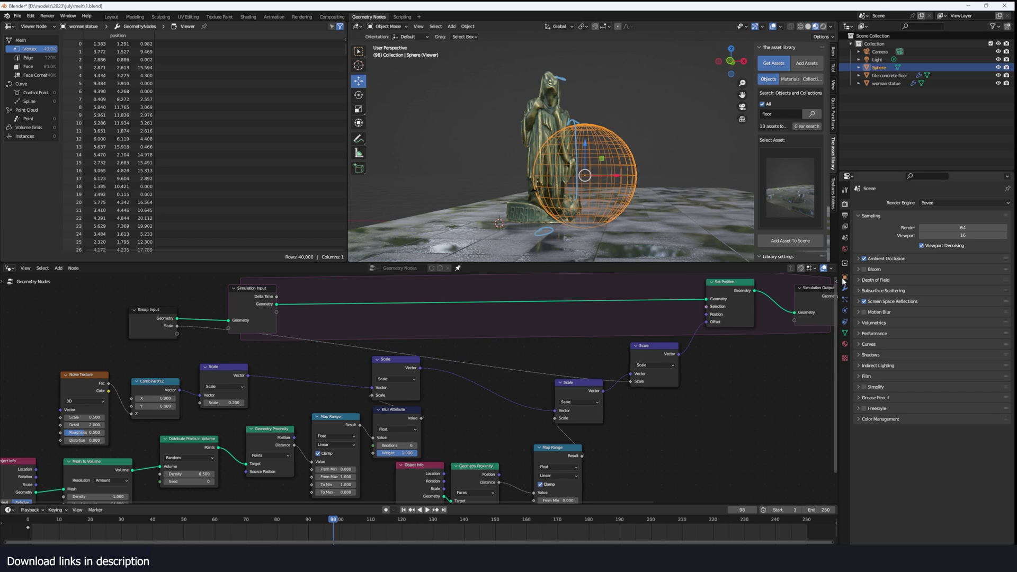
click(845, 288)
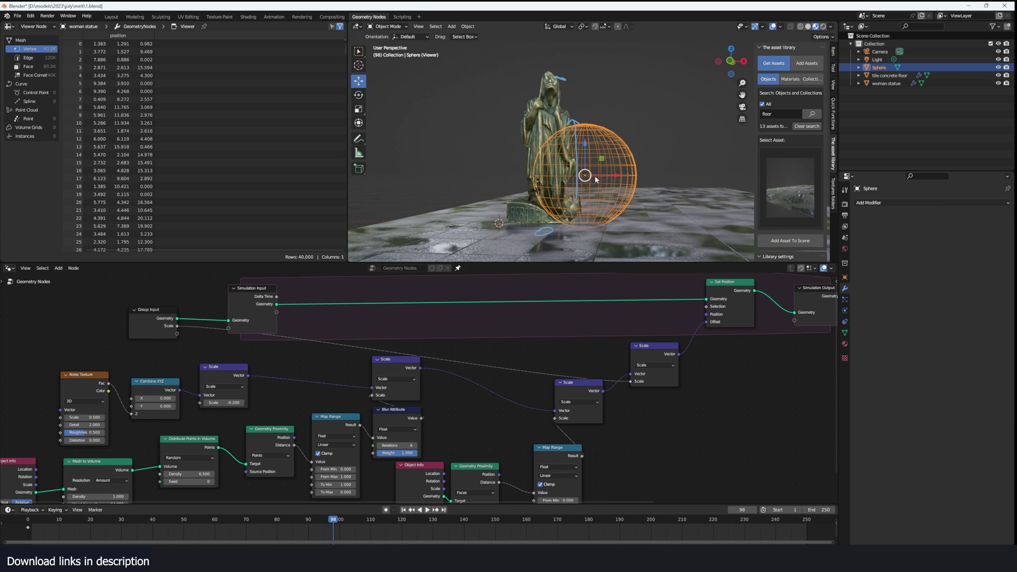
click(550, 122)
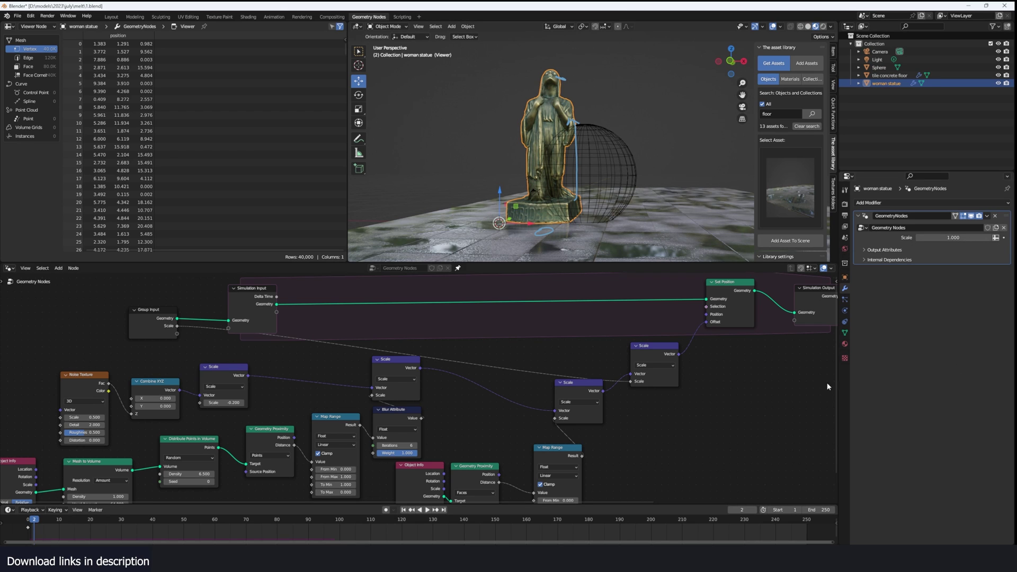
drag(960, 242, 969, 243)
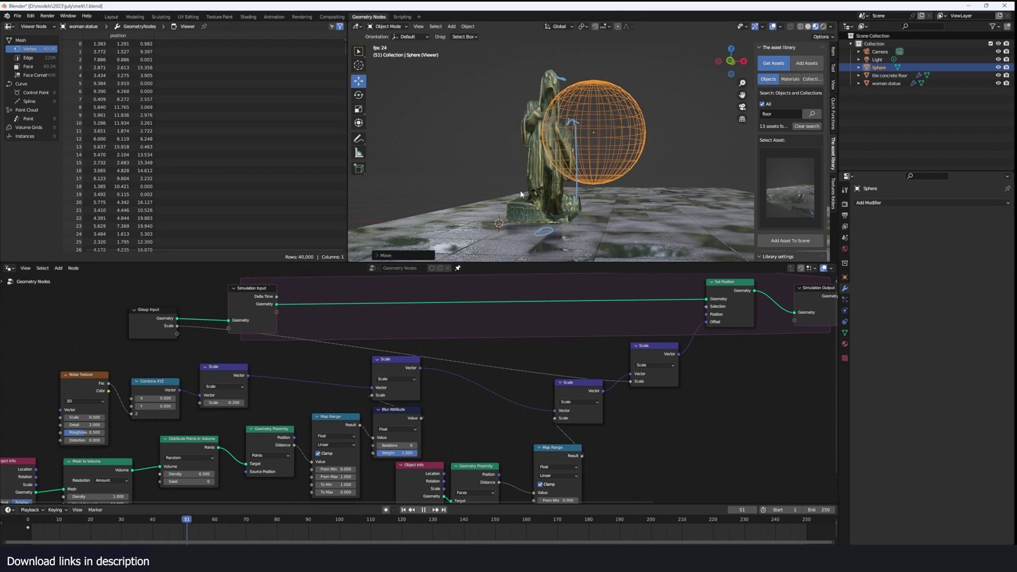
- Set the statue modifier's Scale input to 10 and return to frame 0
click(947, 239)
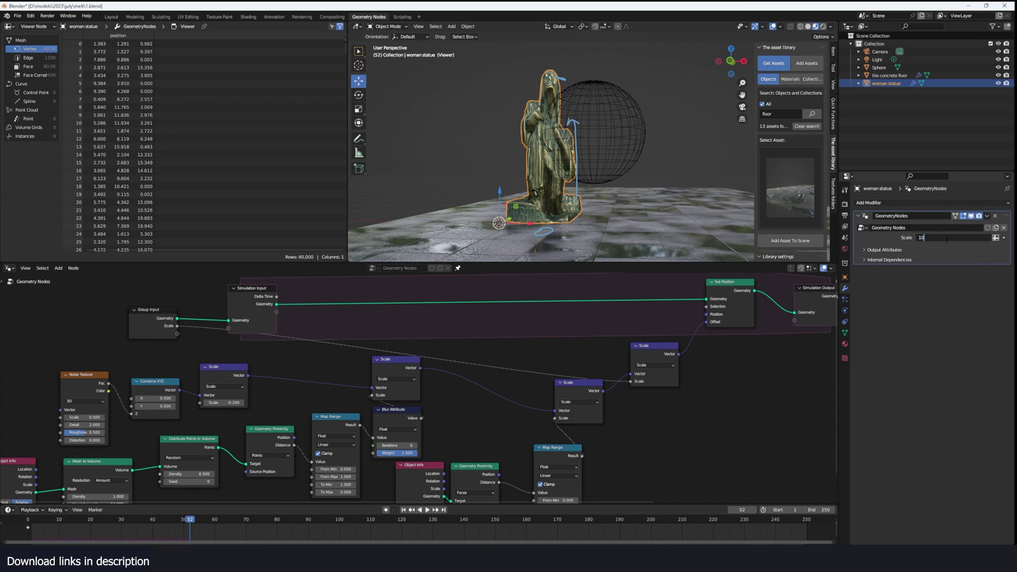
key(Return)
key(shift+Left)
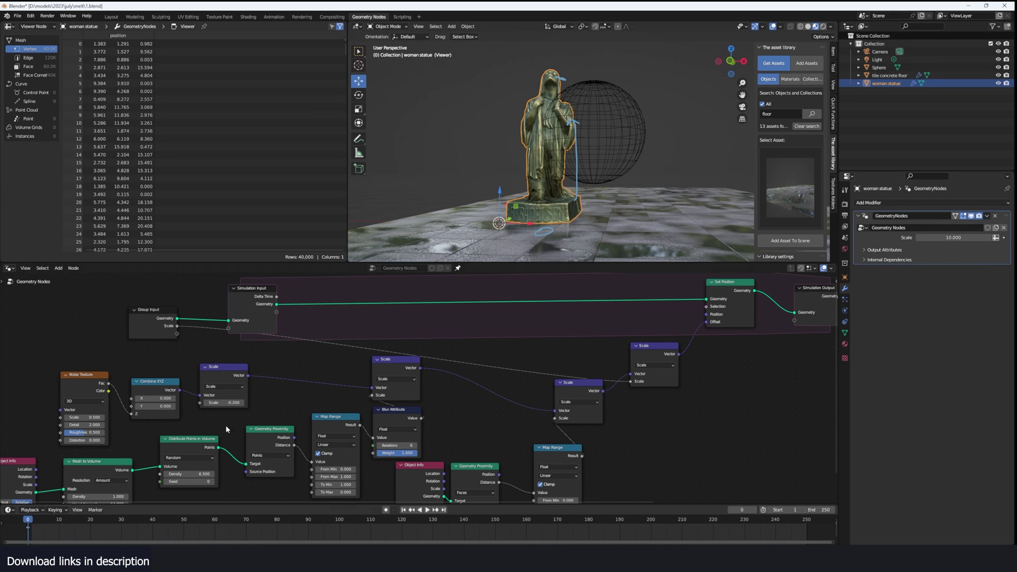
- Replay the melt simulation while moving the sphere down through the statue, then rewind and place the sphere beside the statue's upper half
key(space)
click(610, 135)
key(g)
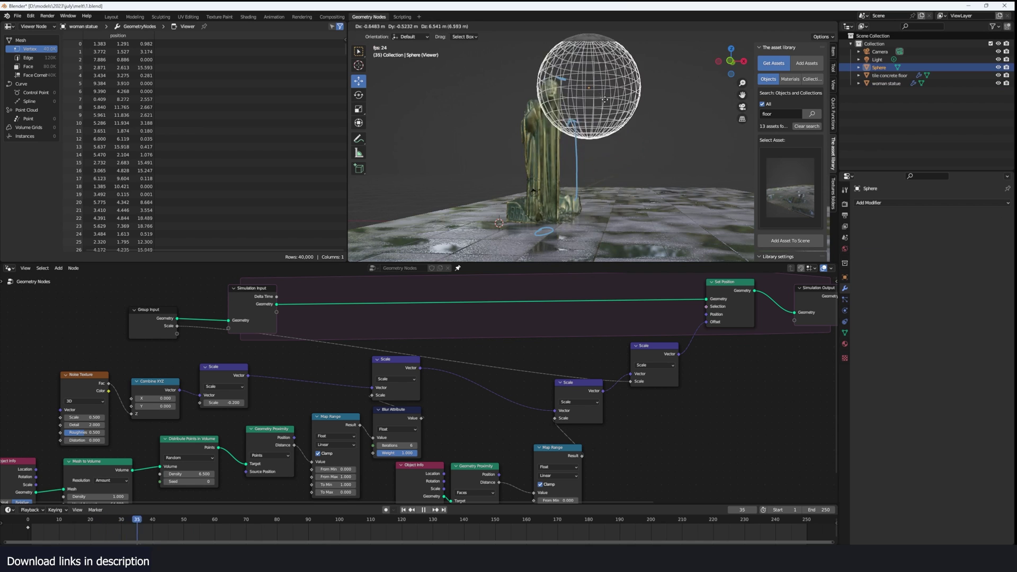
click(559, 214)
middle_drag(559, 215, 528, 176)
scroll(626, 214, up, 3)
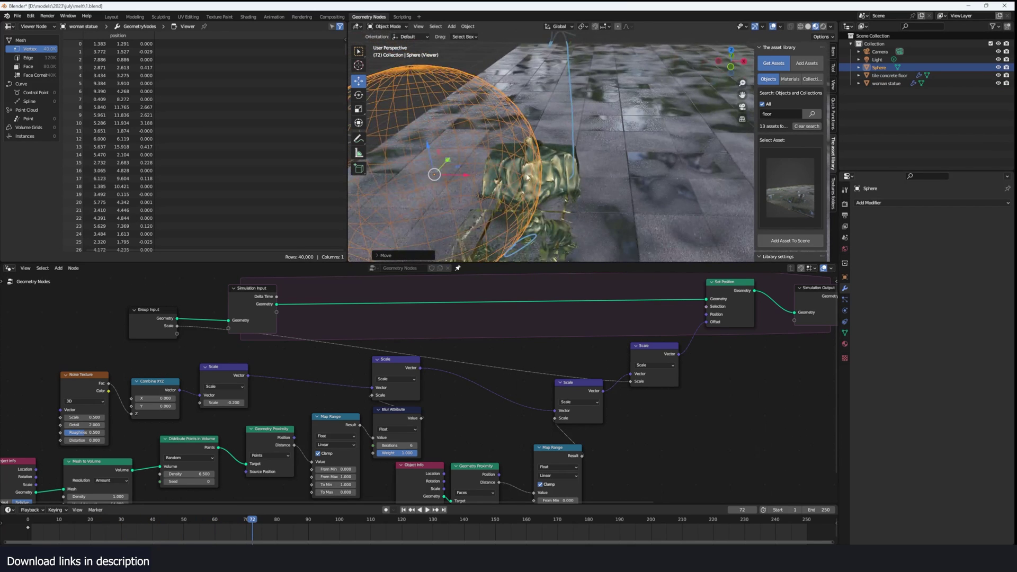
scroll(528, 176, down, 3)
key(shift+Left)
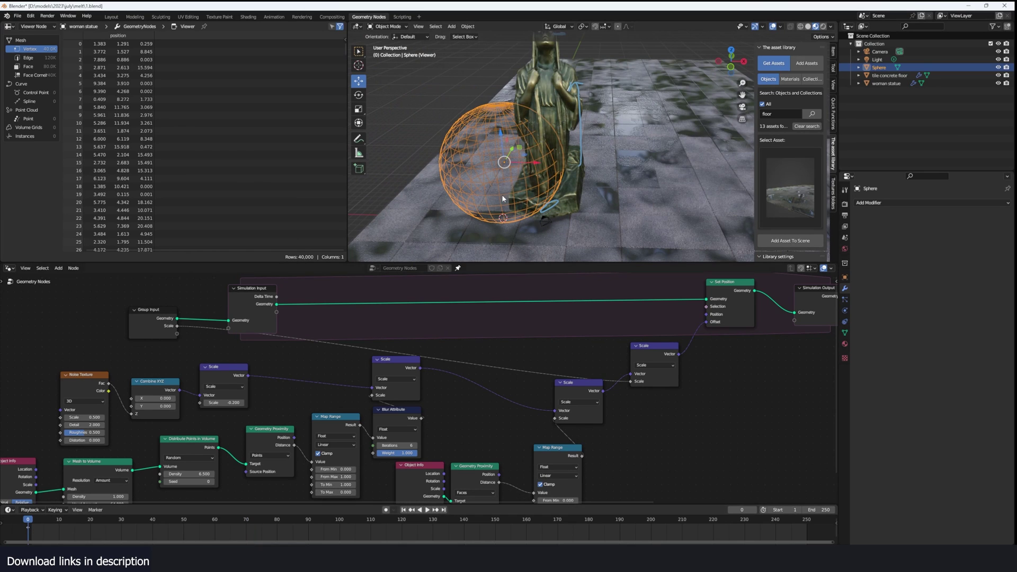
drag(503, 169, 613, 131)
key(Home)
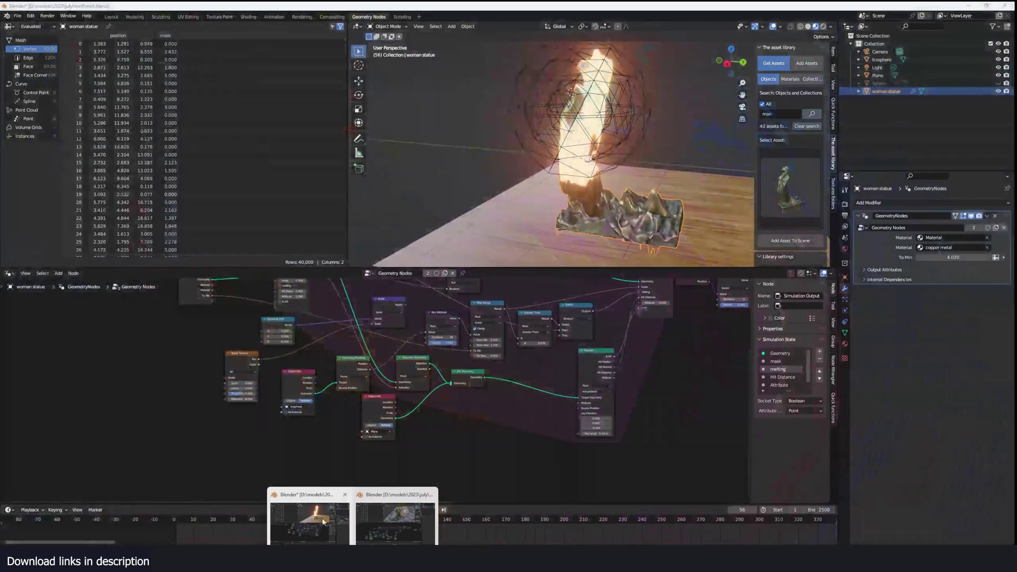
- Switch to the finished example file and examine the glowing, melting statue
click(611, 161)
middle_drag(627, 151, 628, 198)
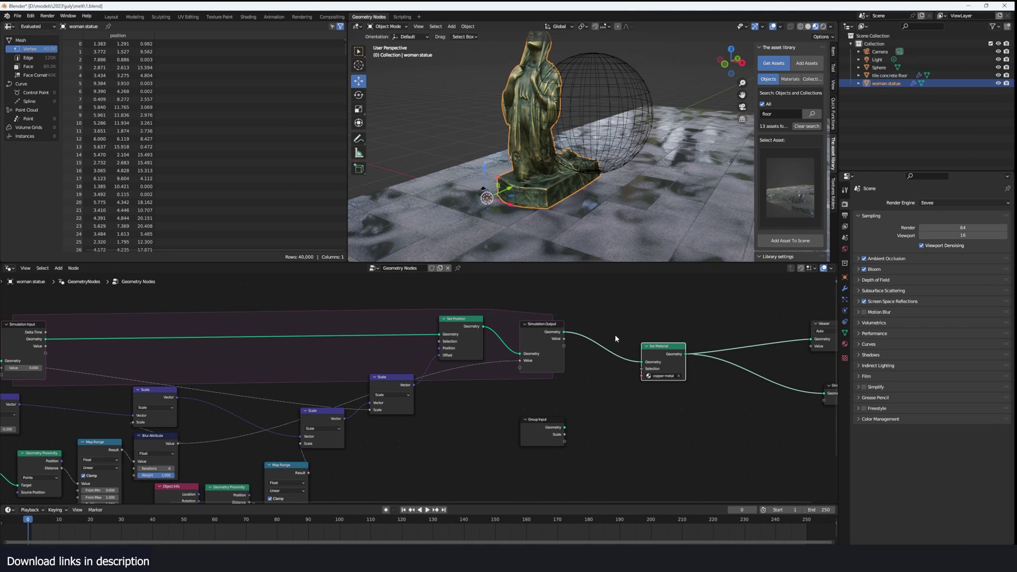
- Return to the tutorial file and move the Set Material node farther from the Simulation Output node
middle_drag(615, 336, 464, 354)
scroll(465, 354, up, 4)
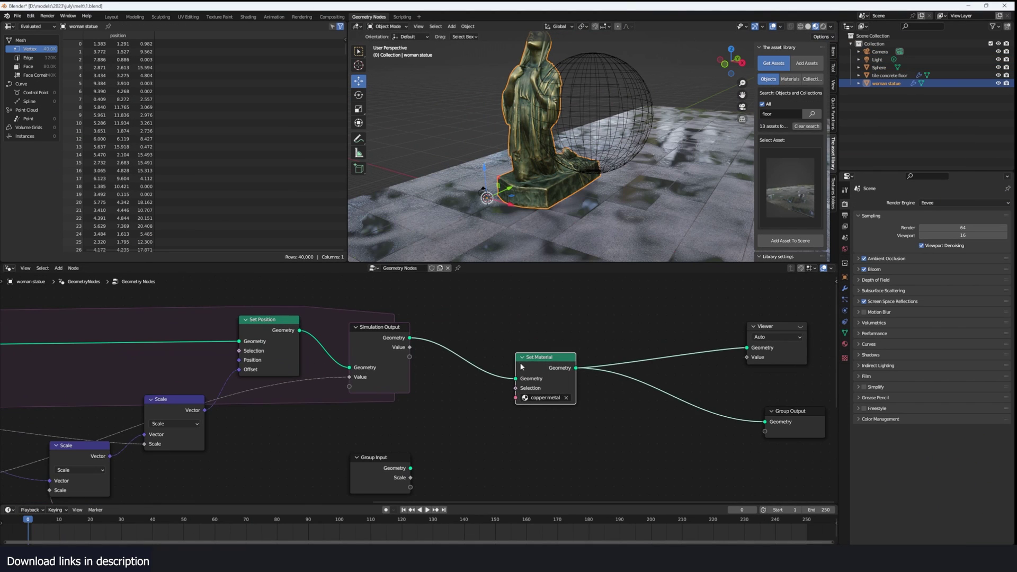
drag(522, 363, 600, 337)
scroll(521, 375, down, 2)
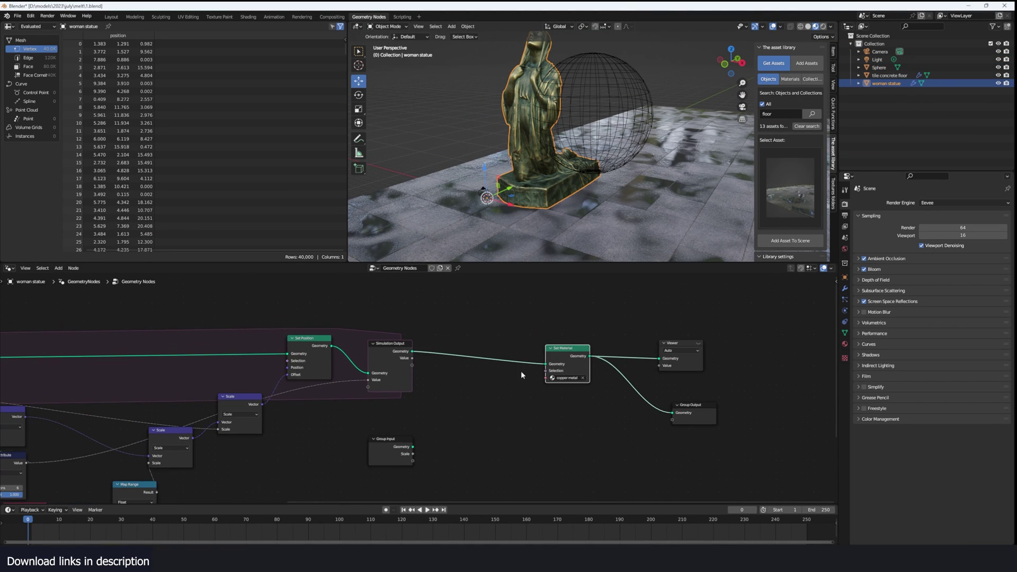
- Play the simulation in the finished example file while moving the icosphere around the statue to examine the glowing heat effect
middle_drag(543, 101, 571, 106)
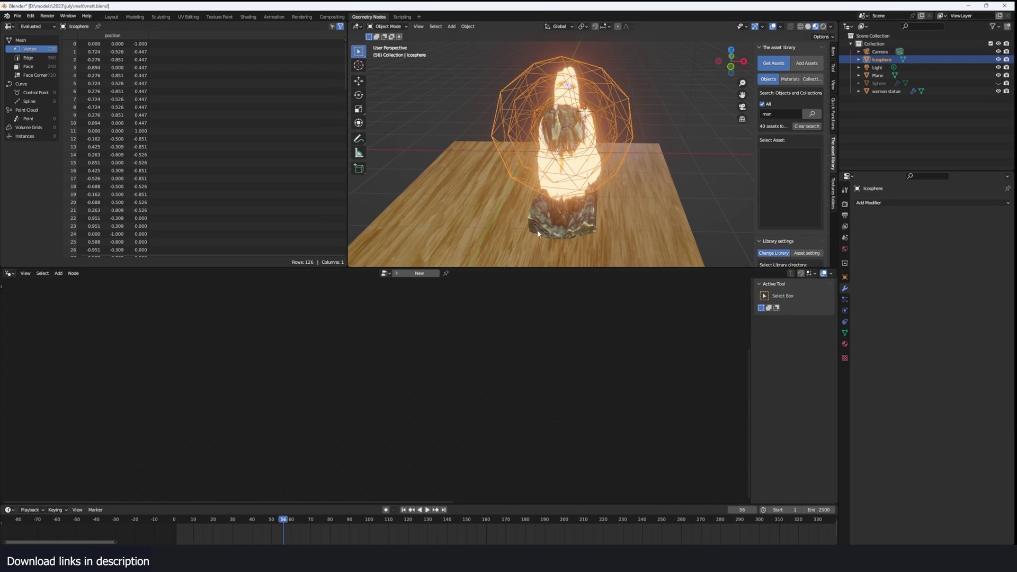
key(space)
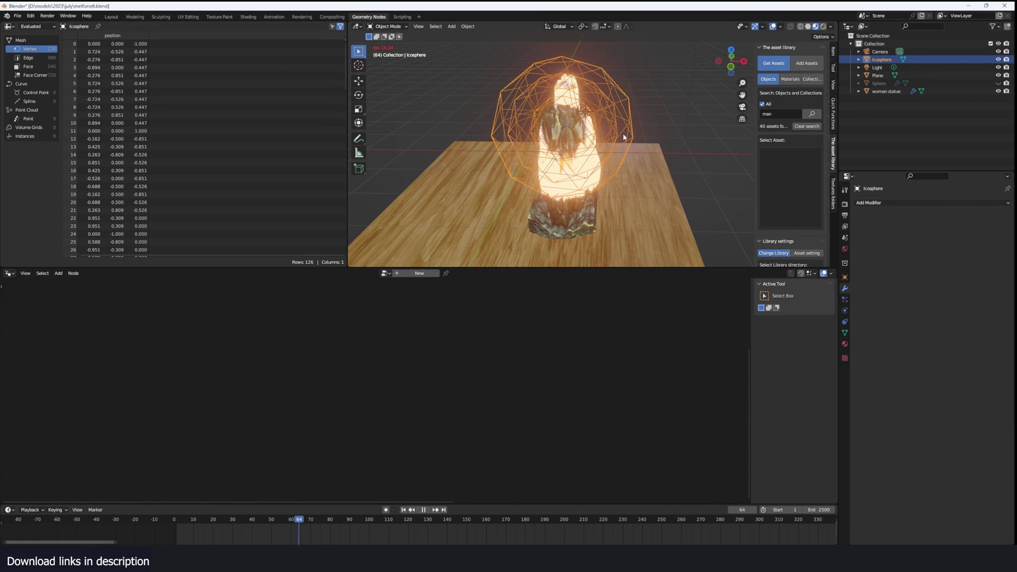
key(g)
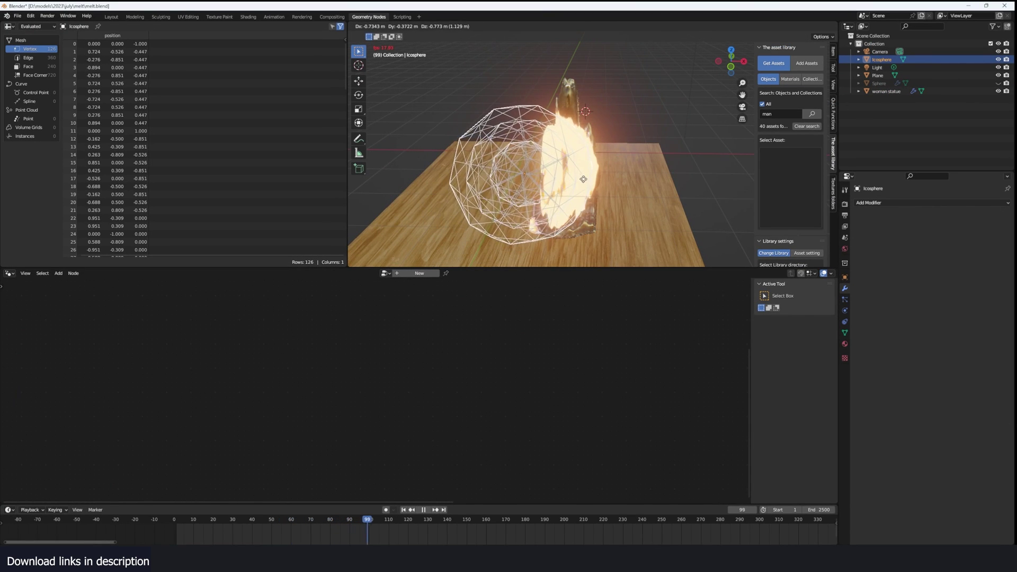
click(599, 177)
middle_drag(661, 177, 597, 144)
key(g)
click(582, 157)
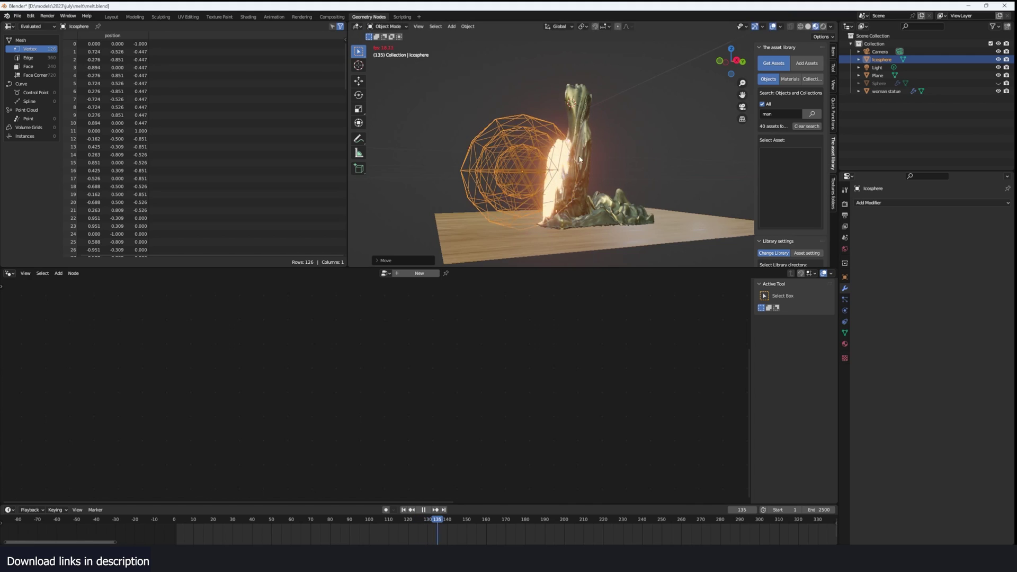
key(space)
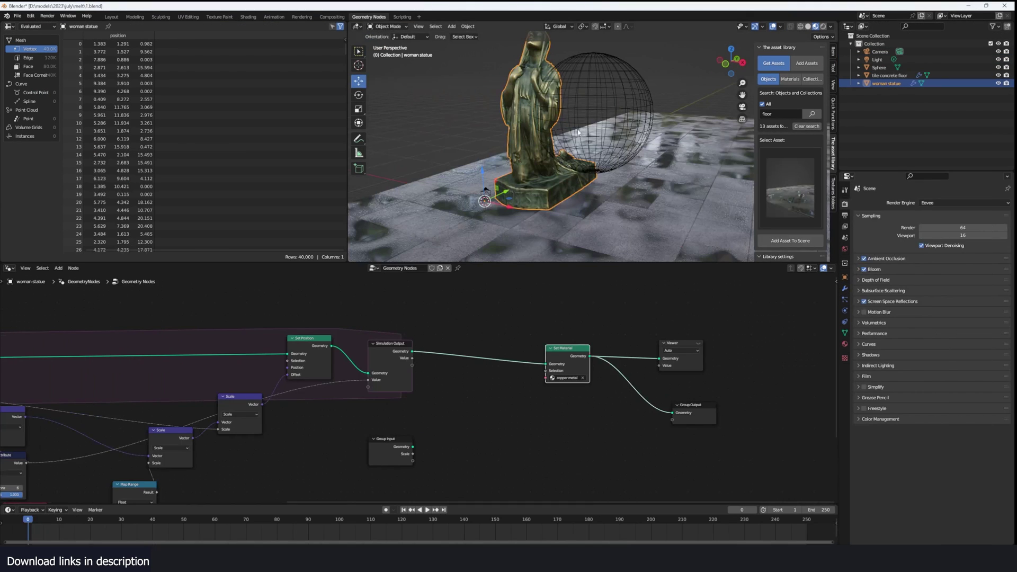
- Back in the tutorial file, disconnect the Simulation Output's Value input and preview the Blur Attribute's value on the statue
scroll(414, 381, up, 1)
drag(426, 367, 342, 453)
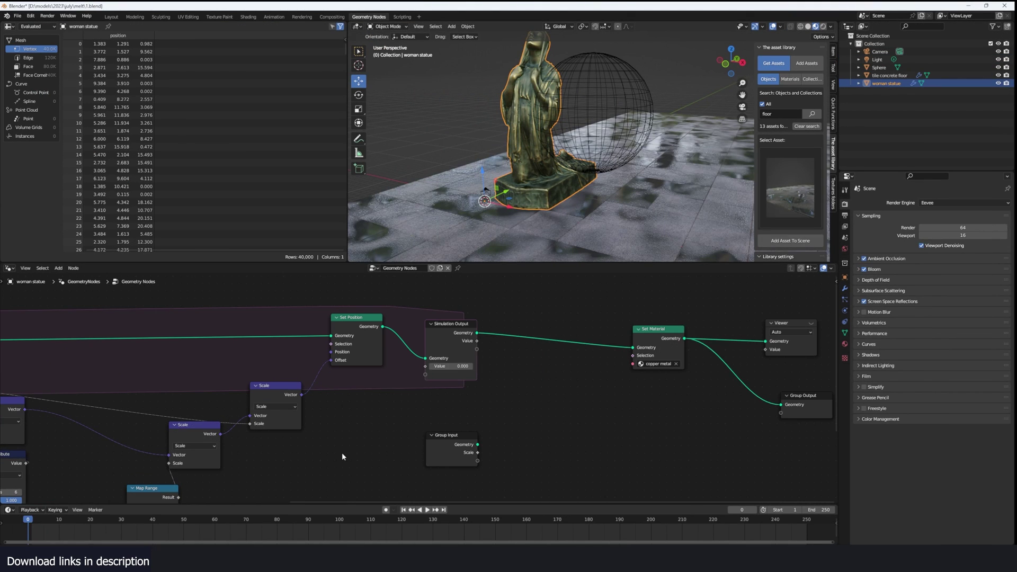
middle_drag(342, 453, 488, 409)
scroll(466, 405, down, 1)
middle_drag(329, 395, 354, 386)
scroll(354, 386, up, 1)
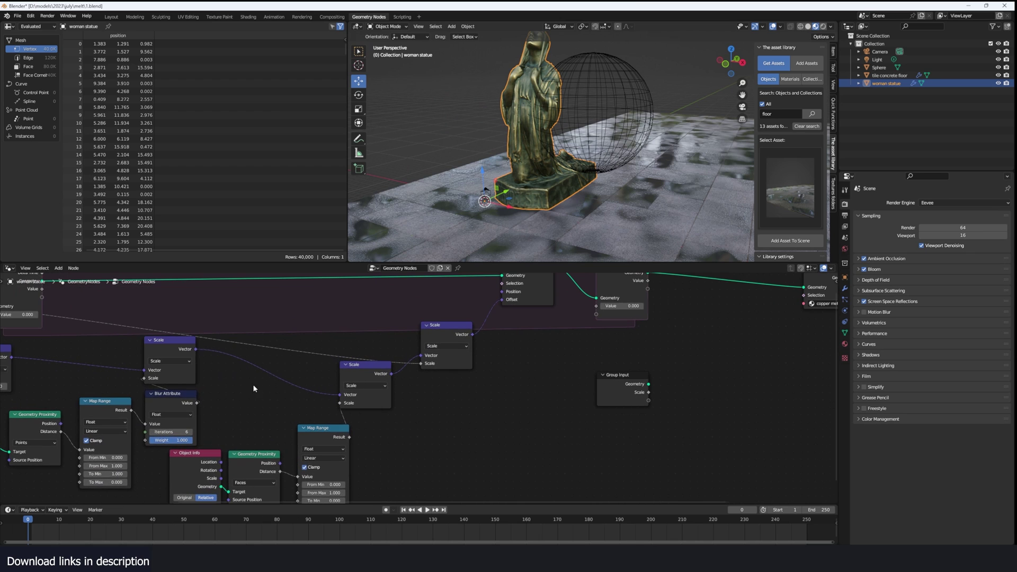
ctrl+shift+click(182, 403)
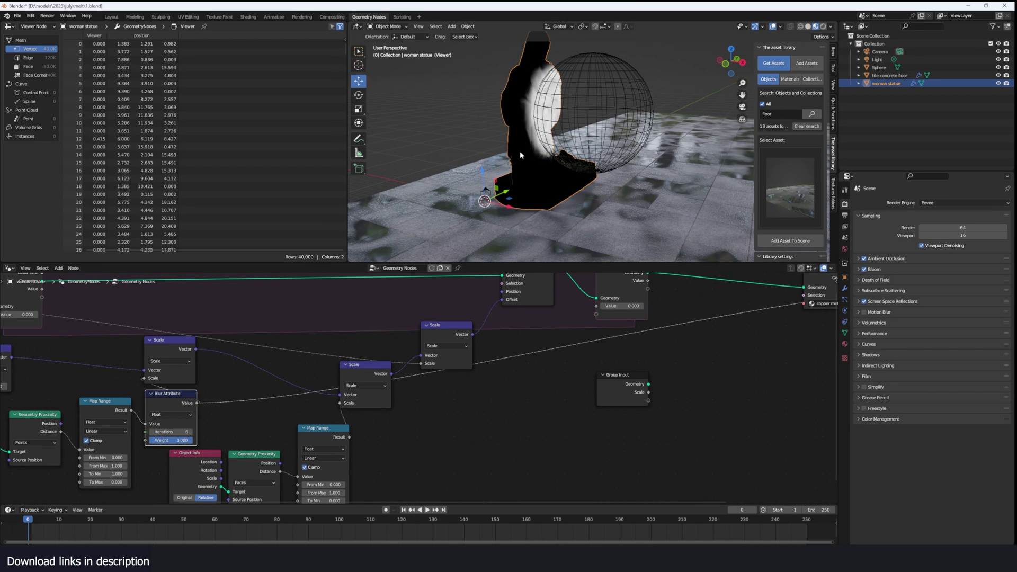
scroll(394, 293, down, 3)
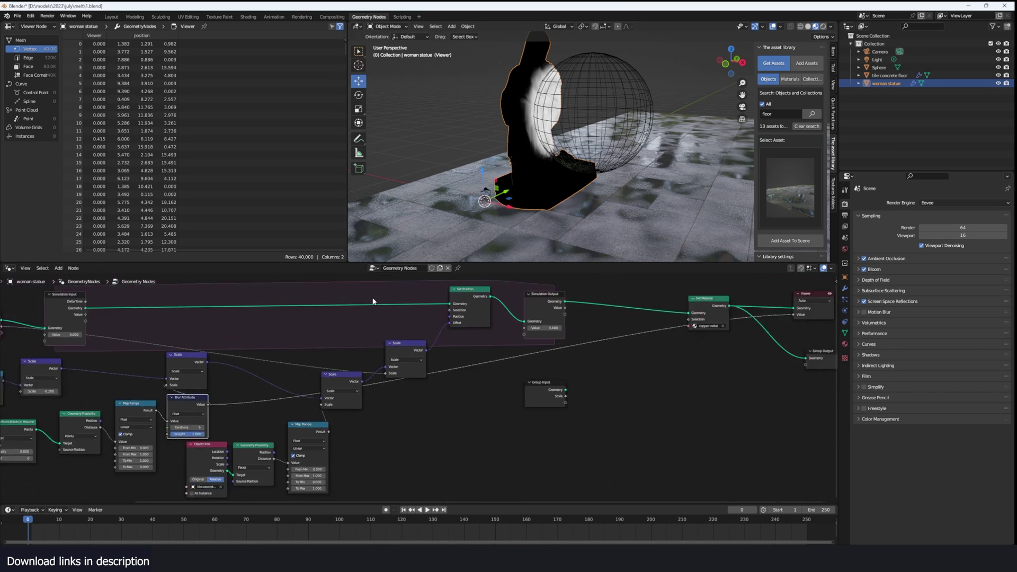
- Insert a Store Named Attribute node between Set Position and Simulation Output
key(shift+a)
click(394, 296)
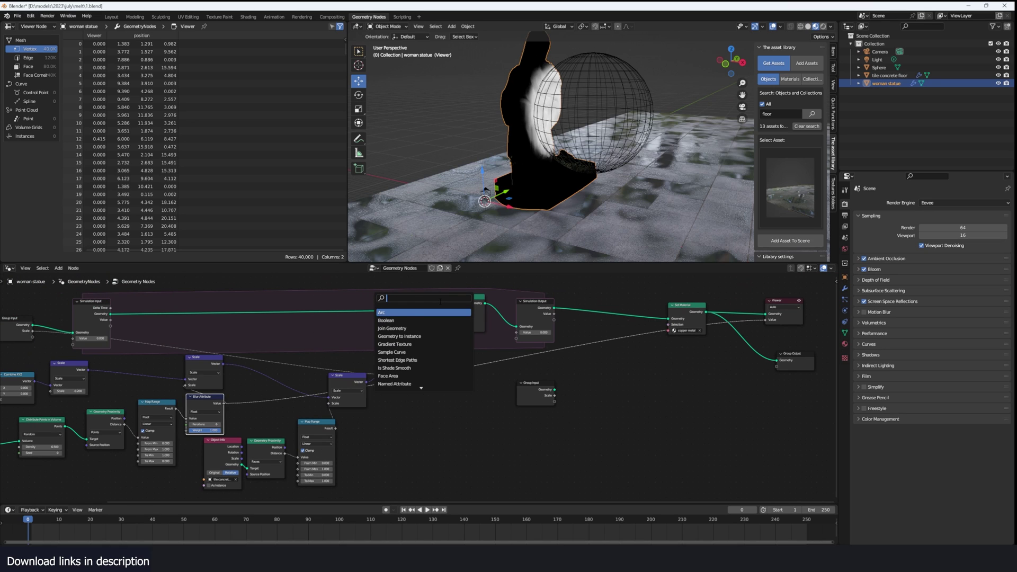
text(sy)
key(BackSpace)
text(tor)
click(433, 313)
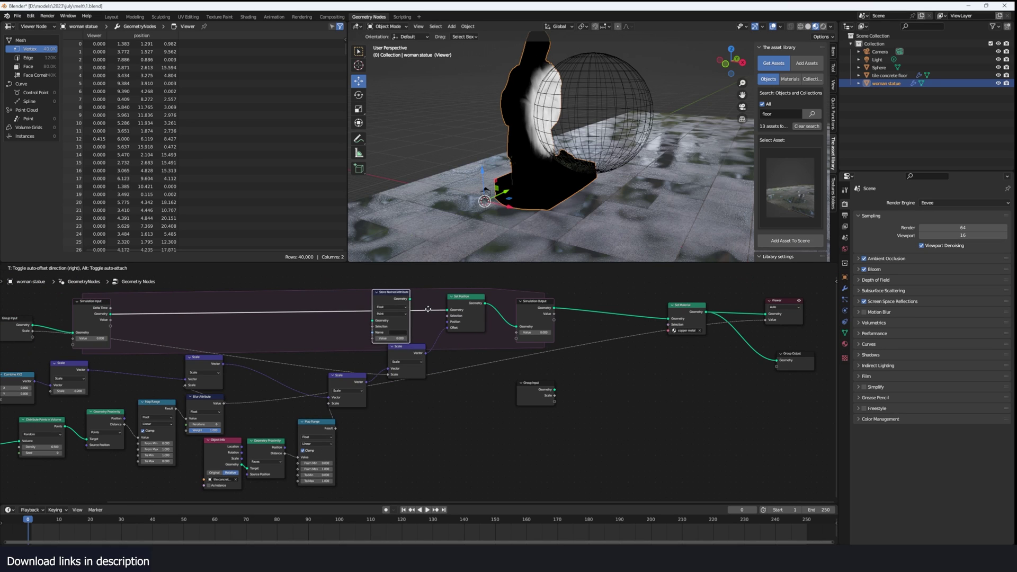
click(529, 319)
scroll(221, 388, up, 2)
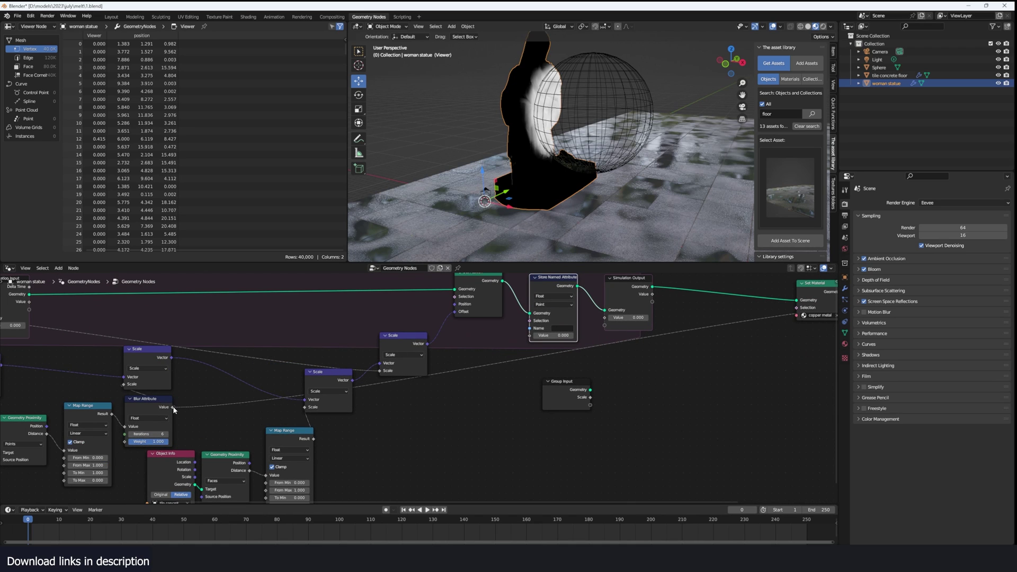
- Feed the Blur Attribute's value into Store Named Attribute, name the attribute heat_mask, and copy that name
drag(174, 408, 530, 335)
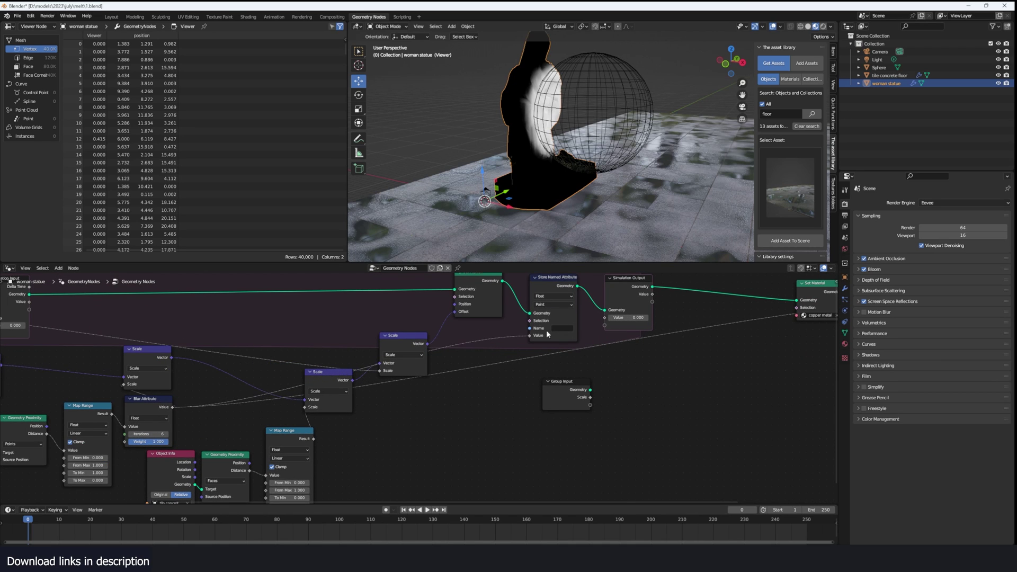
click(562, 328)
text(heat_m)
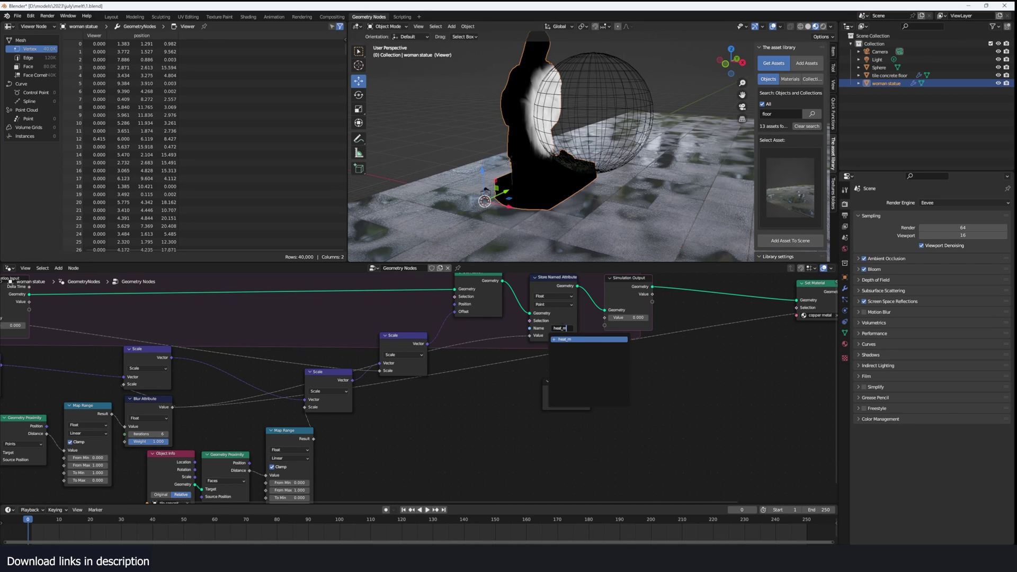
key(ctrl+a)
key(ctrl+c)
key(Return)
- Change the node editor to the Shader Editor and load the copper metal material for the statue
middle_drag(697, 344, 568, 367)
click(685, 321)
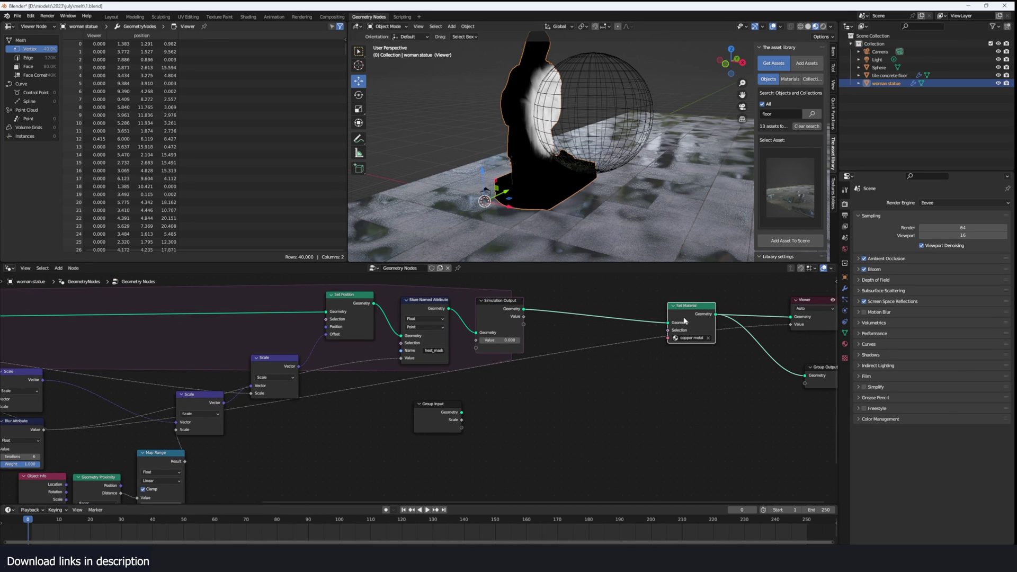
click(12, 268)
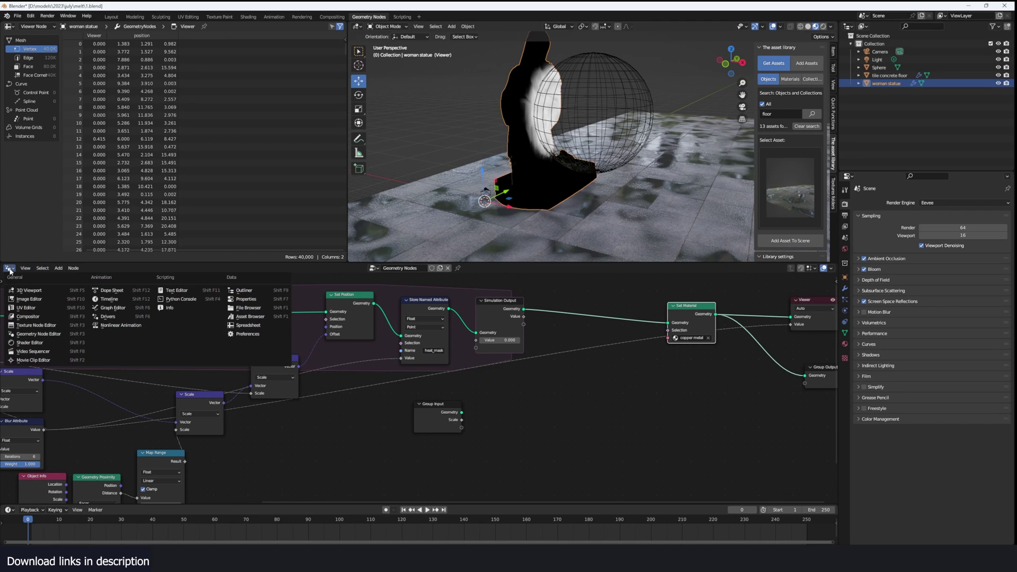
click(35, 339)
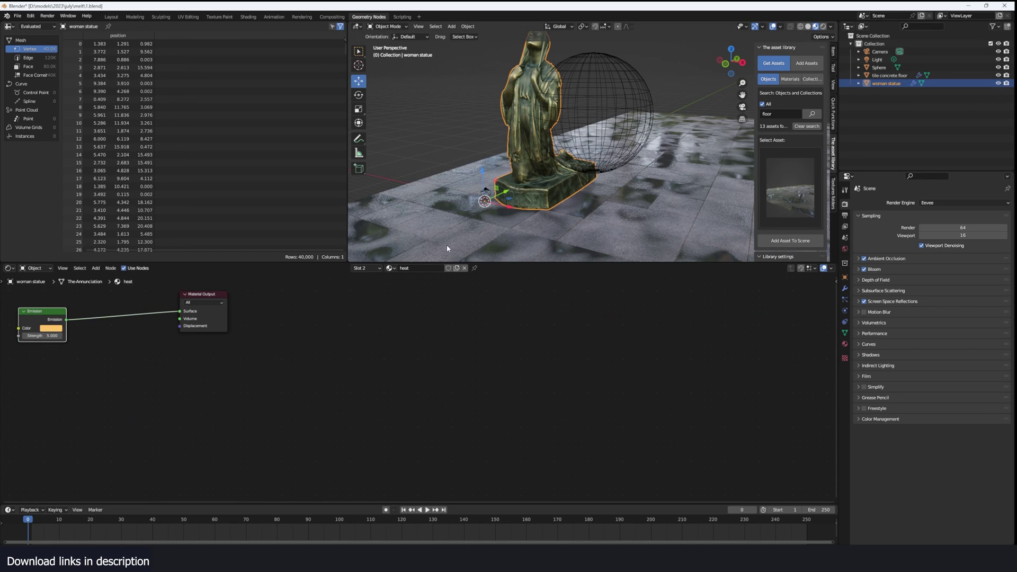
click(391, 269)
click(408, 285)
scroll(343, 354, down, 7)
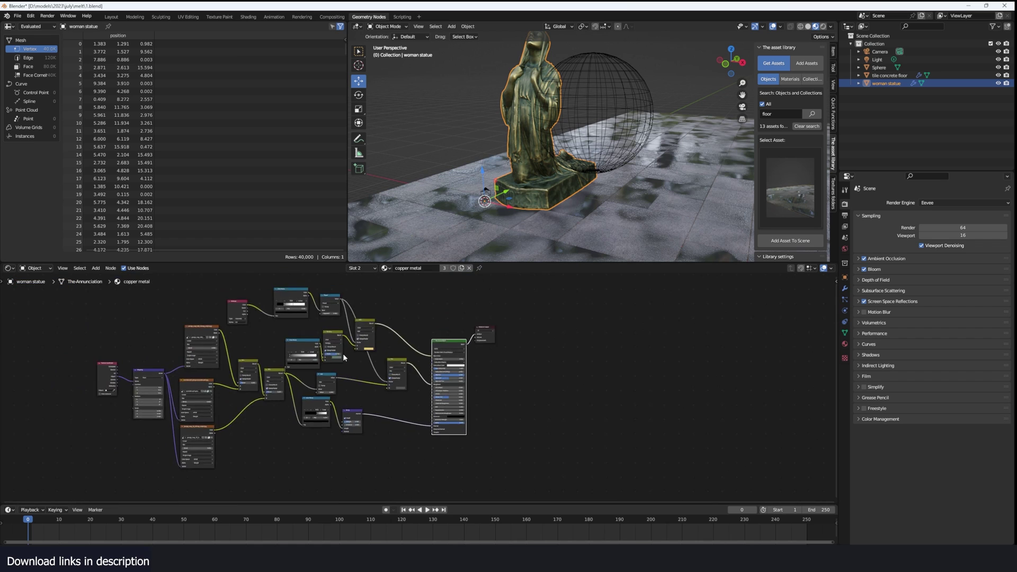
scroll(342, 354, up, 1)
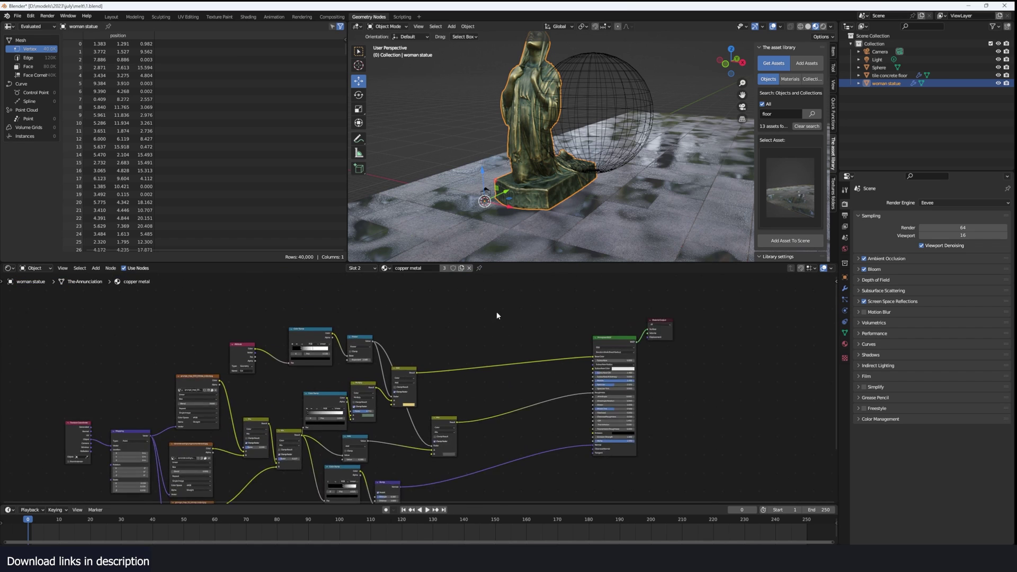
middle_drag(497, 311, 472, 351)
scroll(472, 351, up, 2)
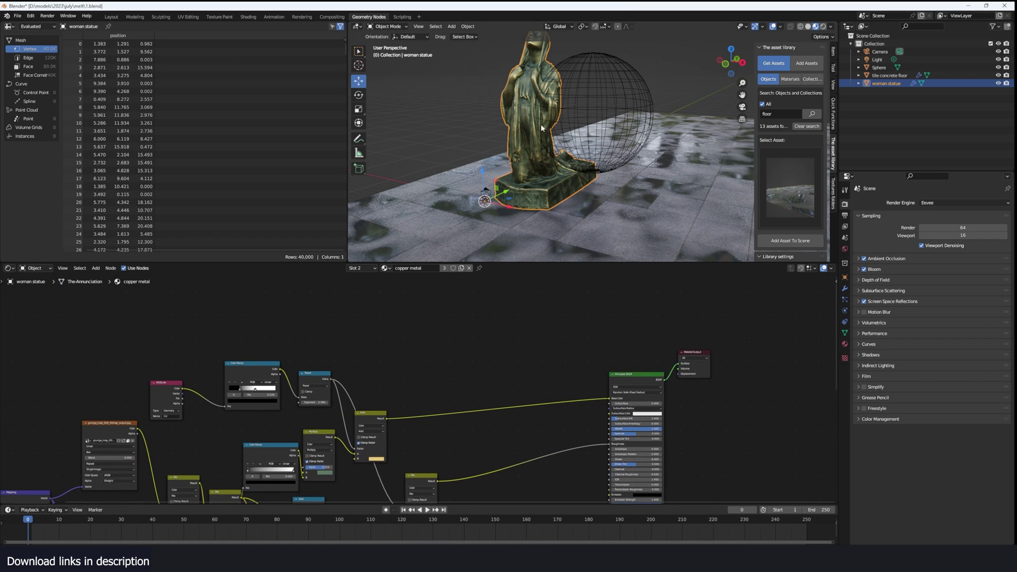
- Add an Attribute node to the copper metal material and paste heat_mask as its name
key(shift+a)
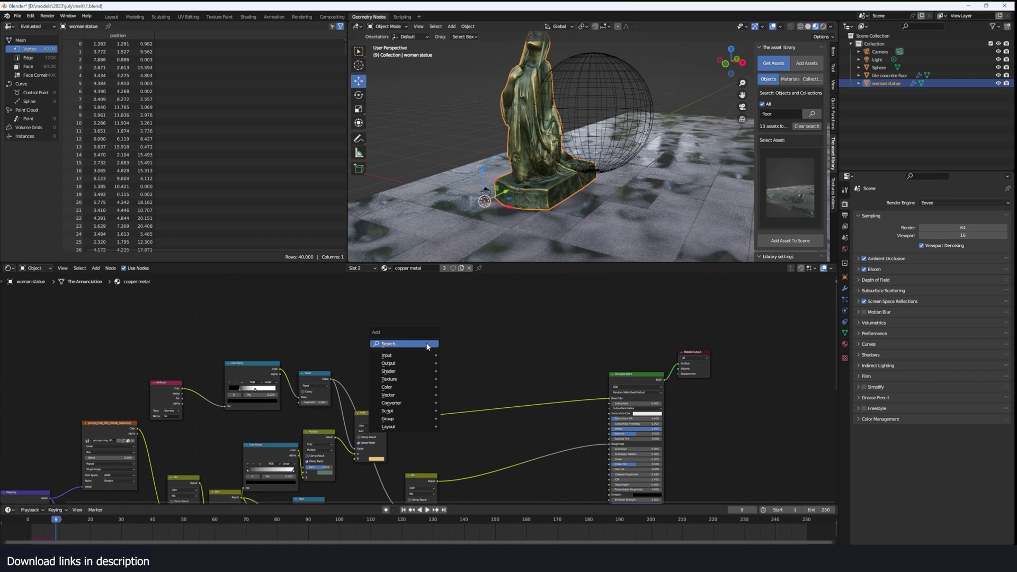
click(427, 346)
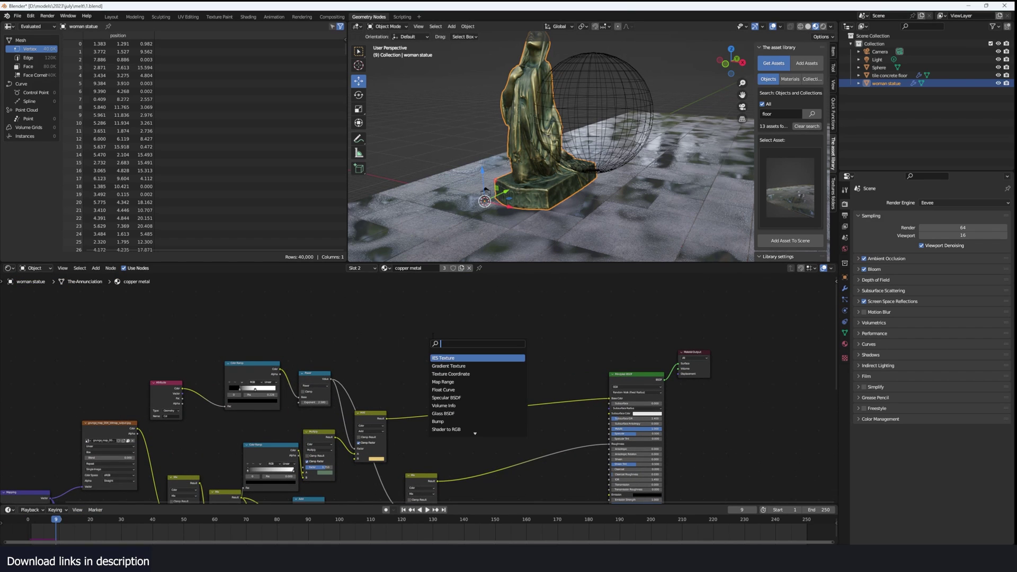
text(attr)
click(453, 355)
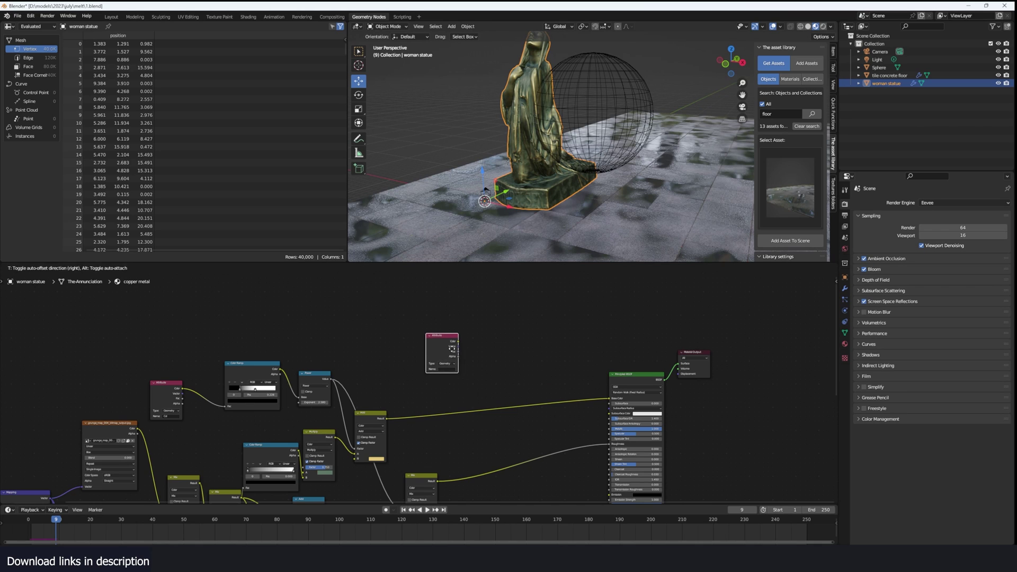
click(447, 358)
scroll(447, 358, up, 5)
click(455, 355)
key(ctrl+v)
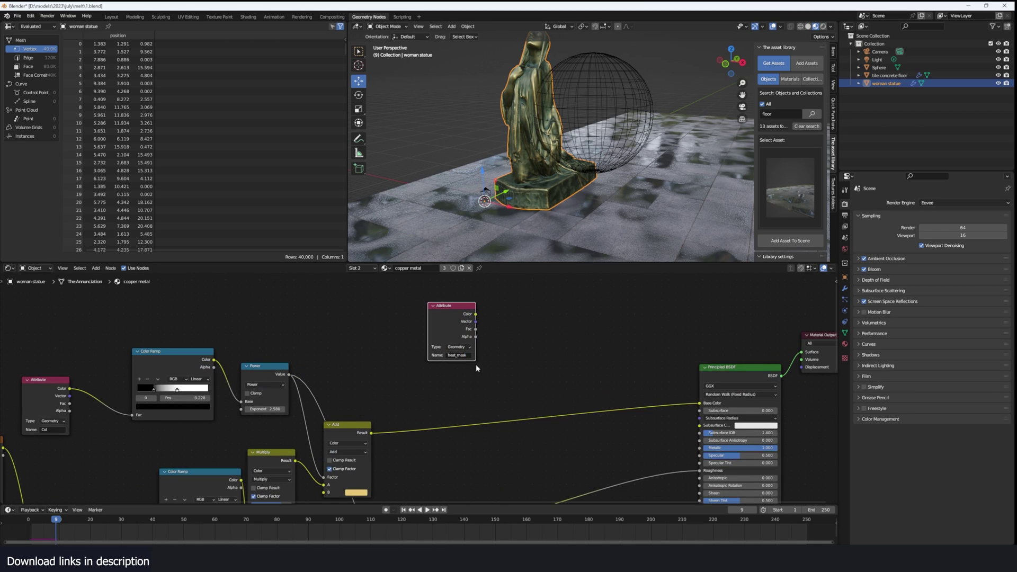
- Preview the heat_mask Attribute's color on the statue through the Material Output
scroll(476, 366, up, 2)
ctrl+shift+click(472, 301)
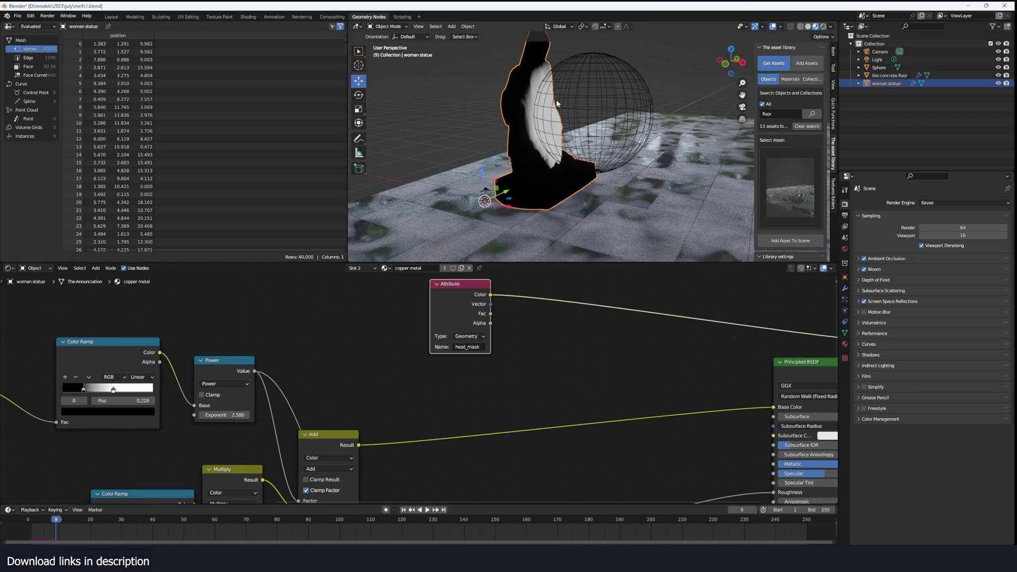
middle_drag(557, 99, 532, 98)
- Reposition the heat_mask Attribute node and the Add color node in the copper metal material
scroll(659, 364, down, 3)
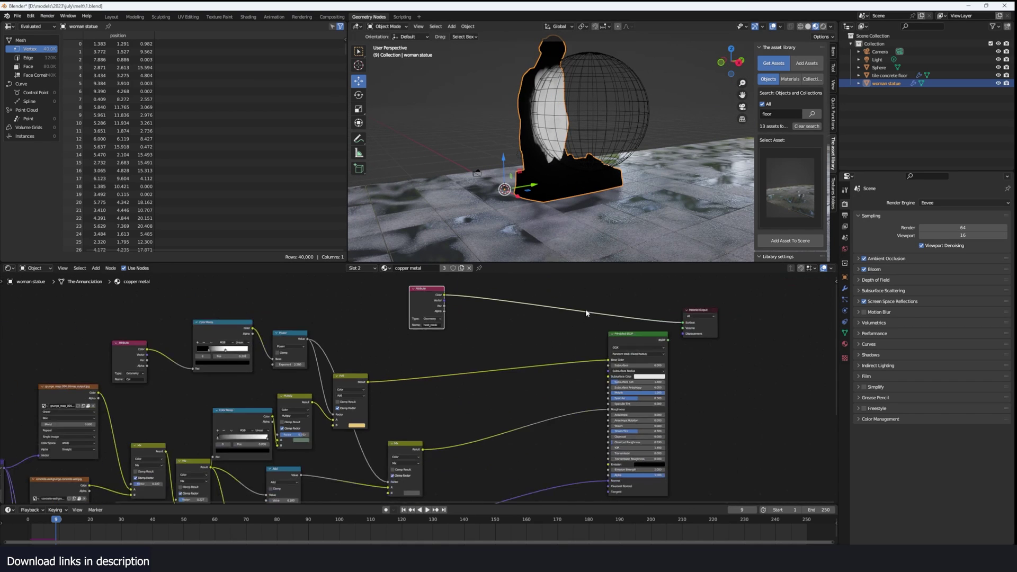
scroll(565, 395, down, 2)
scroll(547, 328, up, 5)
drag(426, 288, 401, 298)
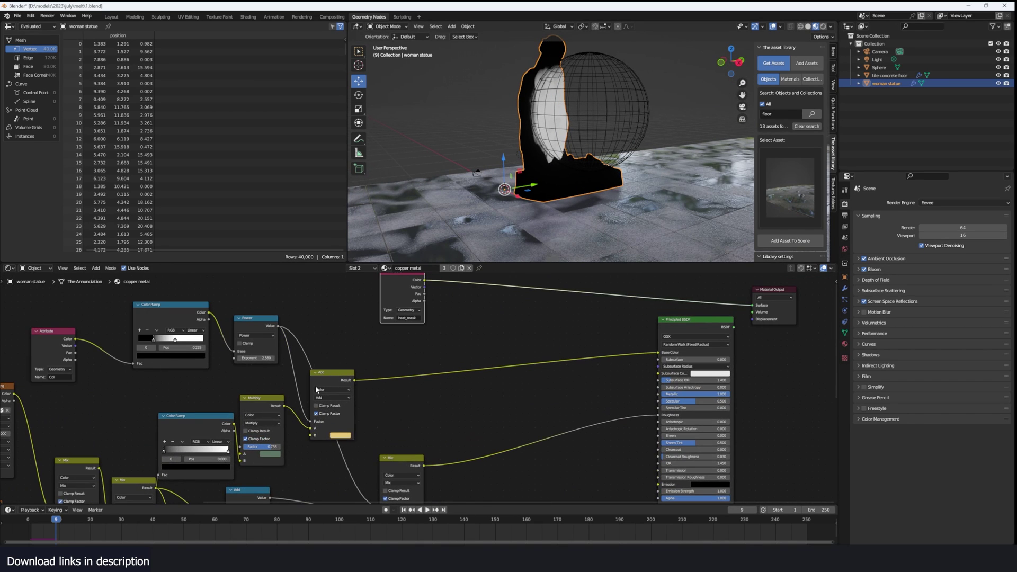
drag(333, 382, 364, 372)
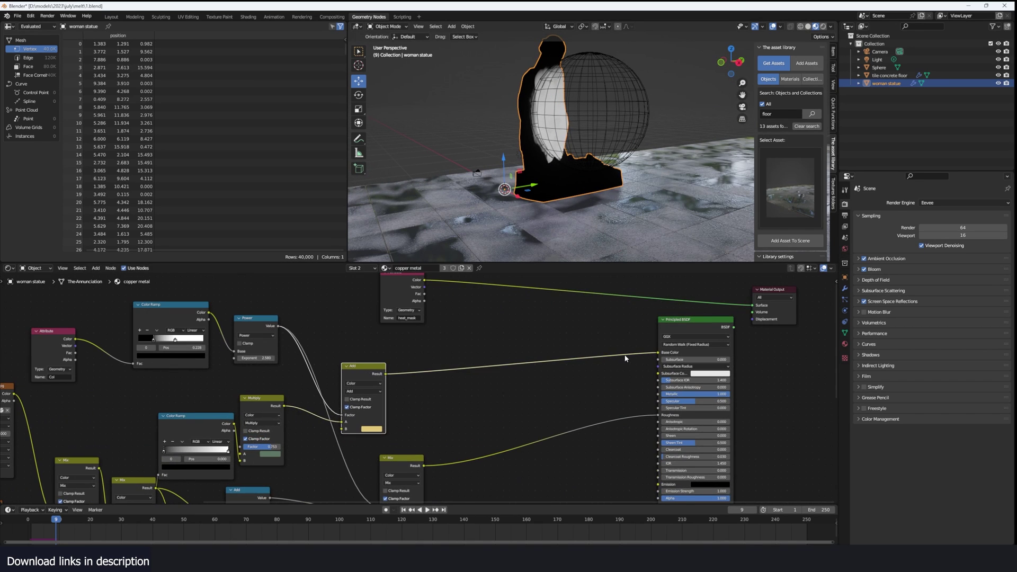
- Insert a Mix Color node between the yellow-tinted Add node's result and the Principled BSDF's Base Color
key(shift+a)
click(547, 343)
text(mix)
click(570, 365)
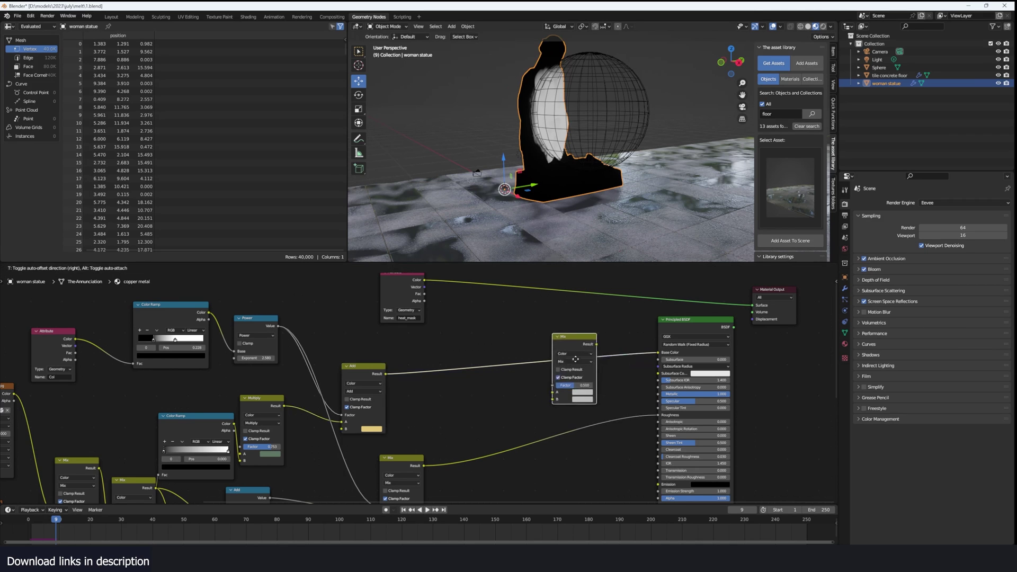
click(592, 350)
scroll(513, 338, up, 3)
middle_drag(454, 305, 448, 335)
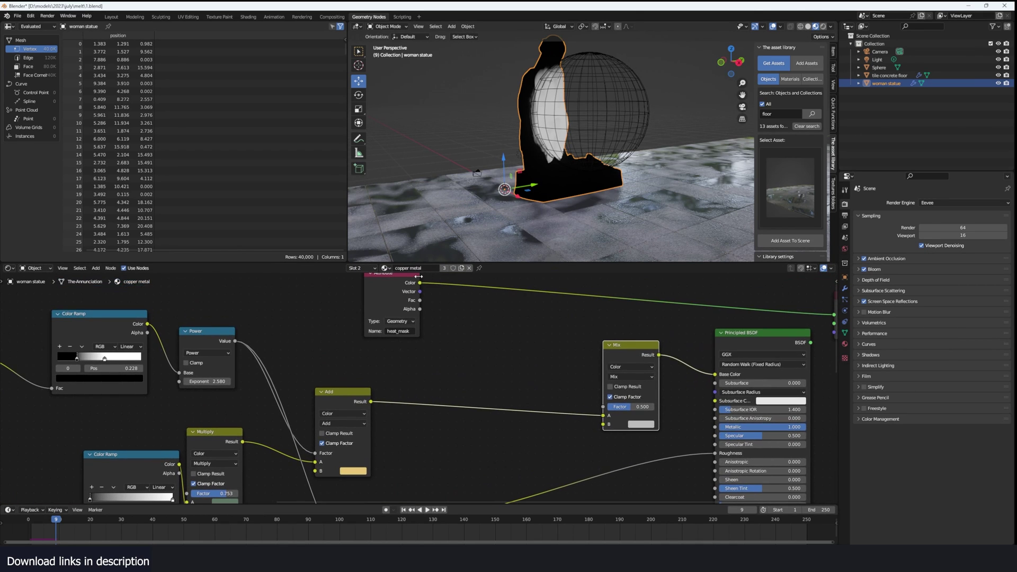
- Drive the new Mix node's factor with the heat_mask attribute's color and show the Principled BSDF on the statue again
drag(420, 283, 604, 408)
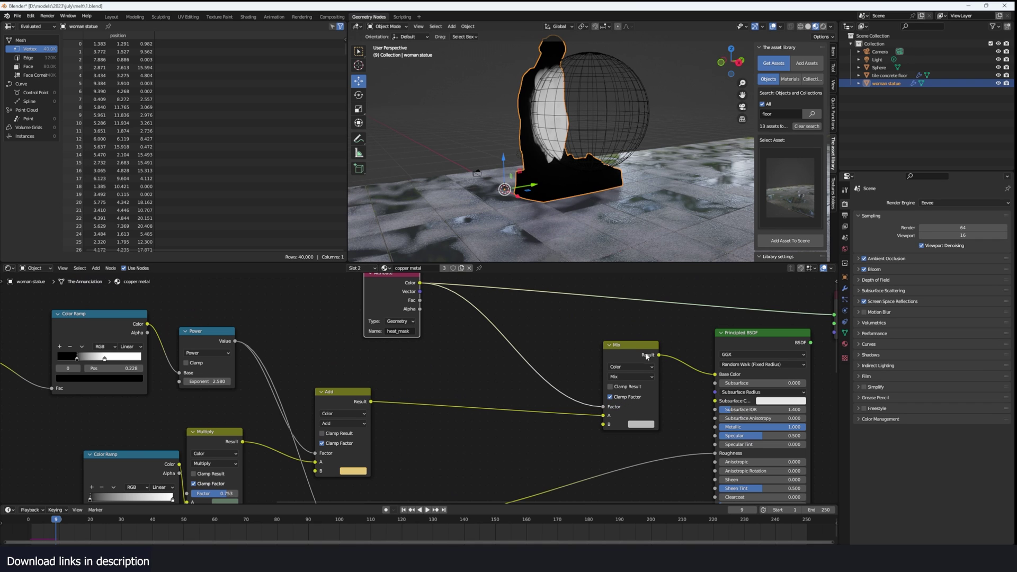
ctrl+shift+click(775, 343)
scroll(533, 166, up, 3)
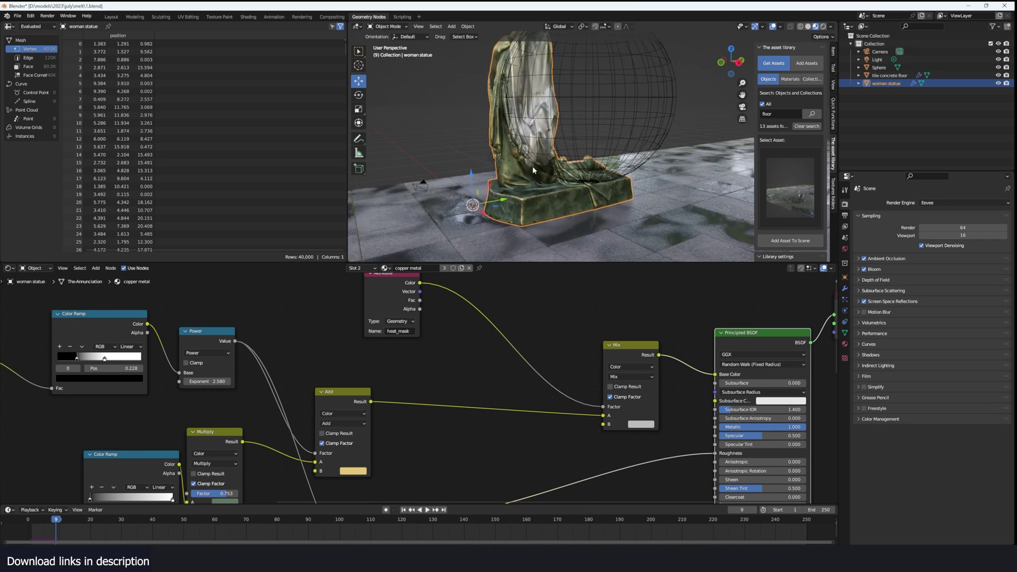
middle_drag(532, 166, 513, 222)
scroll(513, 222, down, 5)
- Play the simulation while moving the sphere across and down the statue, and stop the playback
key(space)
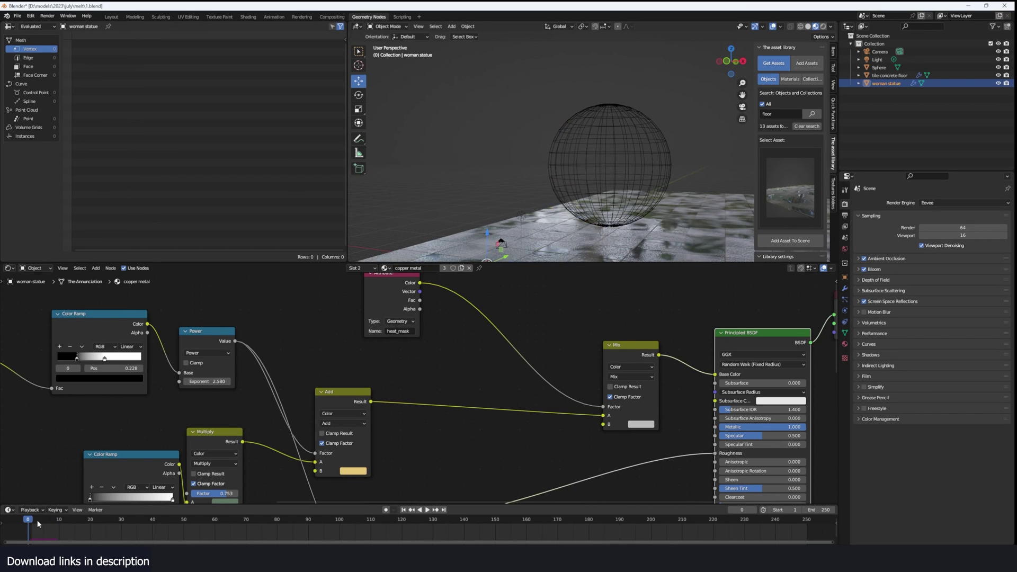
click(635, 172)
key(g)
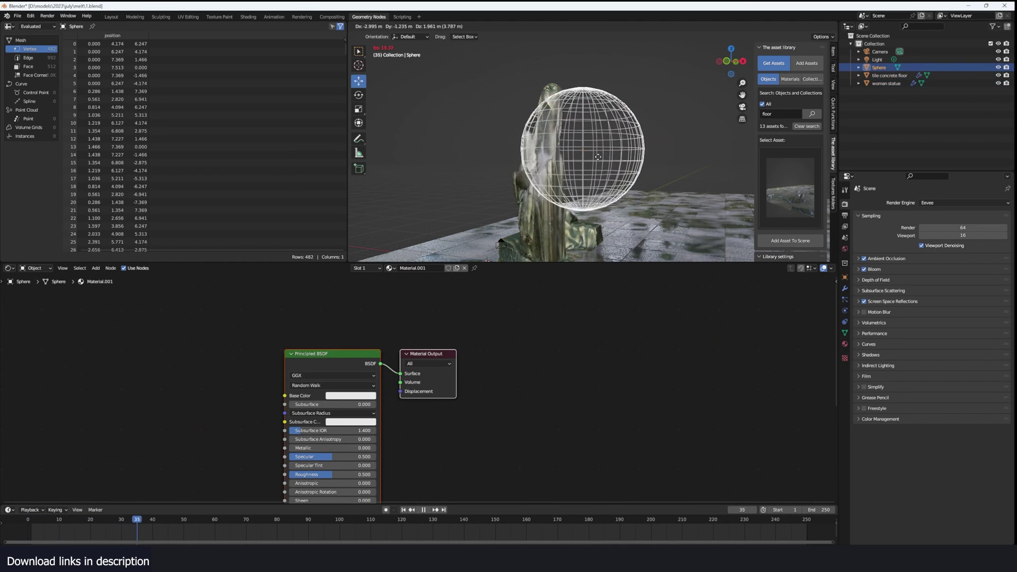
click(593, 213)
key(space)
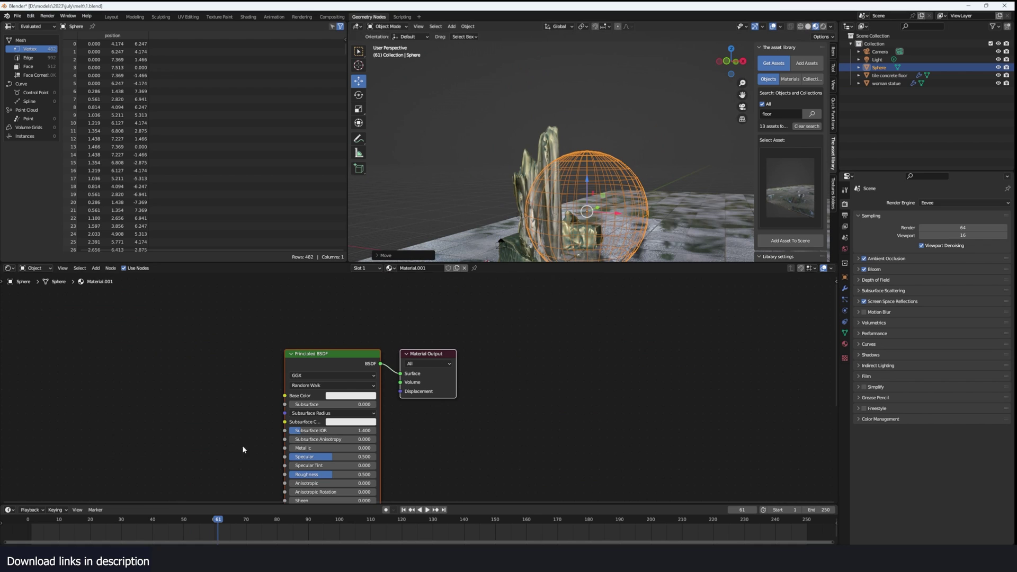
- Rewind the simulation to frame 1, reposition the sphere beside the statue, and select the statue again
key(shift+Left)
key(g)
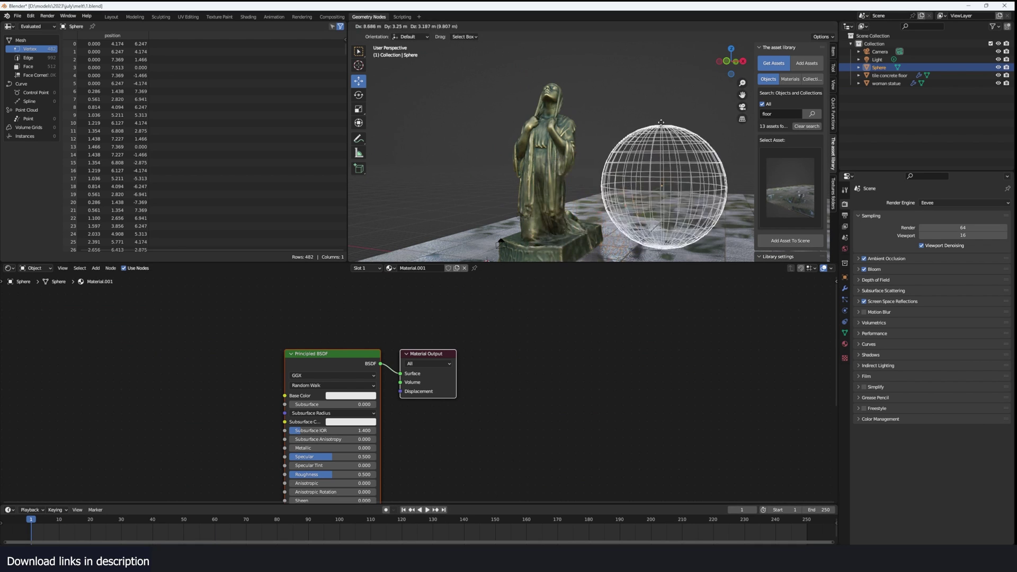
click(610, 108)
click(551, 138)
scroll(561, 153, up, 2)
scroll(601, 323, up, 2)
scroll(601, 351, down, 4)
scroll(600, 351, down, 2)
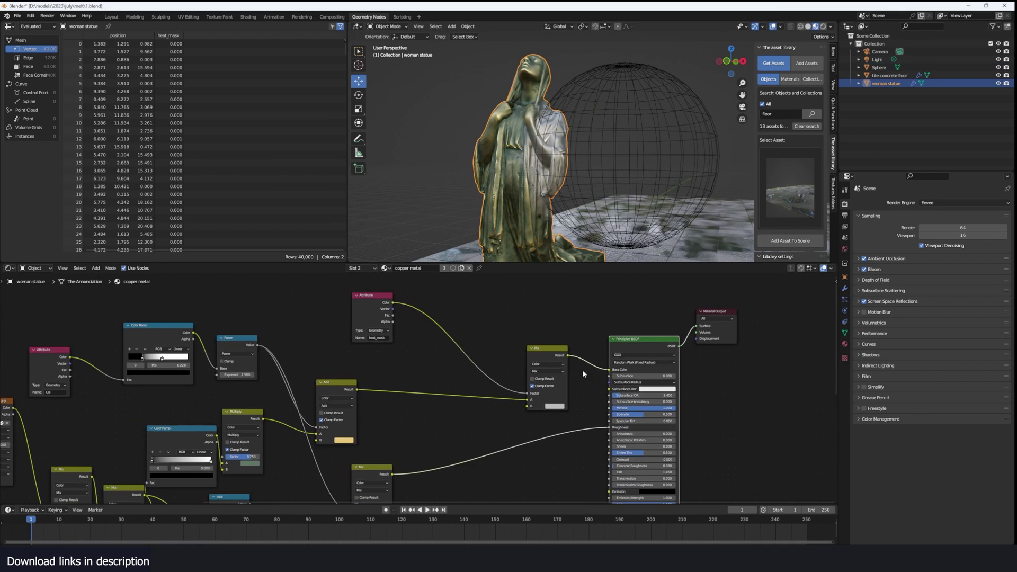
- Move the heat_mask Attribute node aside and insert a Color Ramp between it and the Mix node's factor
scroll(576, 185, up, 3)
middle_drag(457, 423, 499, 419)
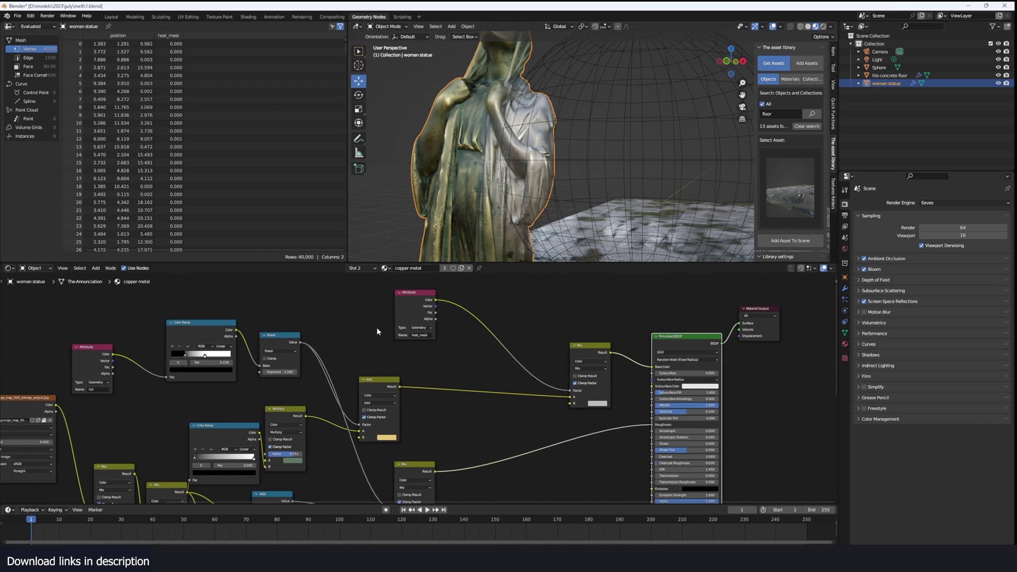
drag(405, 313, 310, 315)
scroll(446, 352, up, 2)
scroll(446, 349, up, 1)
key(shift+a)
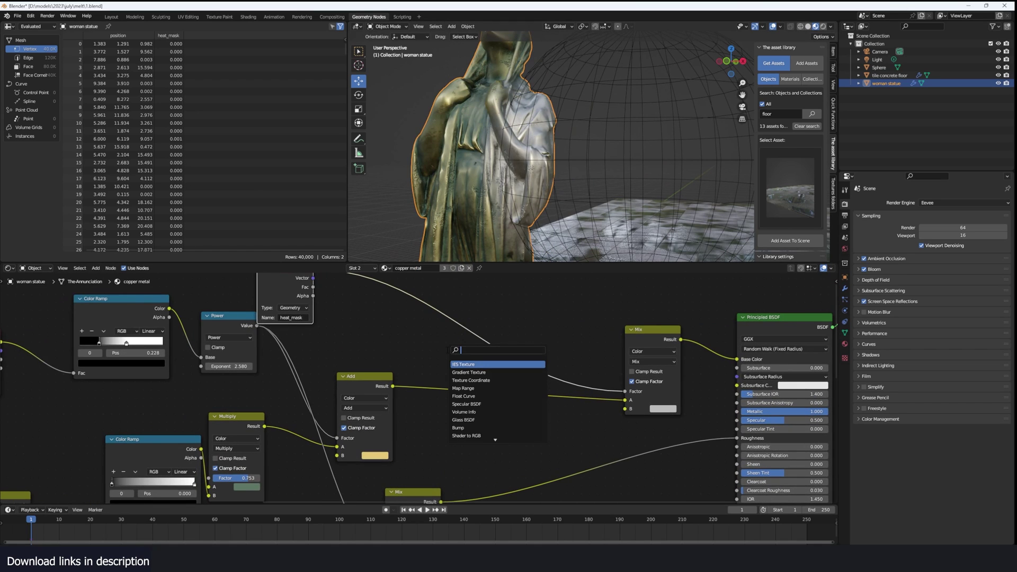
text(ramp)
key(Return)
click(470, 295)
- Color the new ramp as a heat gradient from black through dark red at 0.273 and orange to pale pink
scroll(555, 339, up, 4)
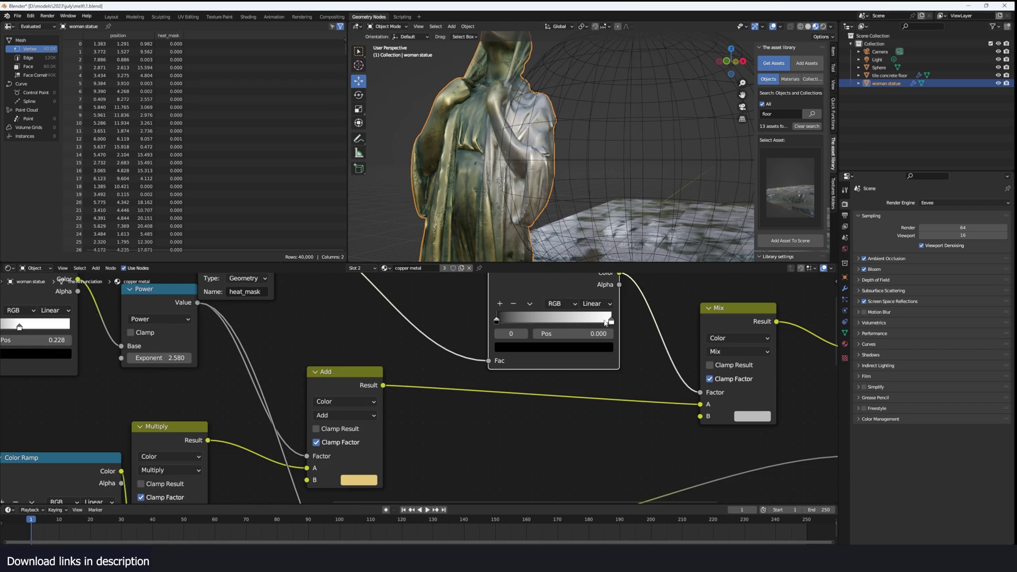
click(587, 321)
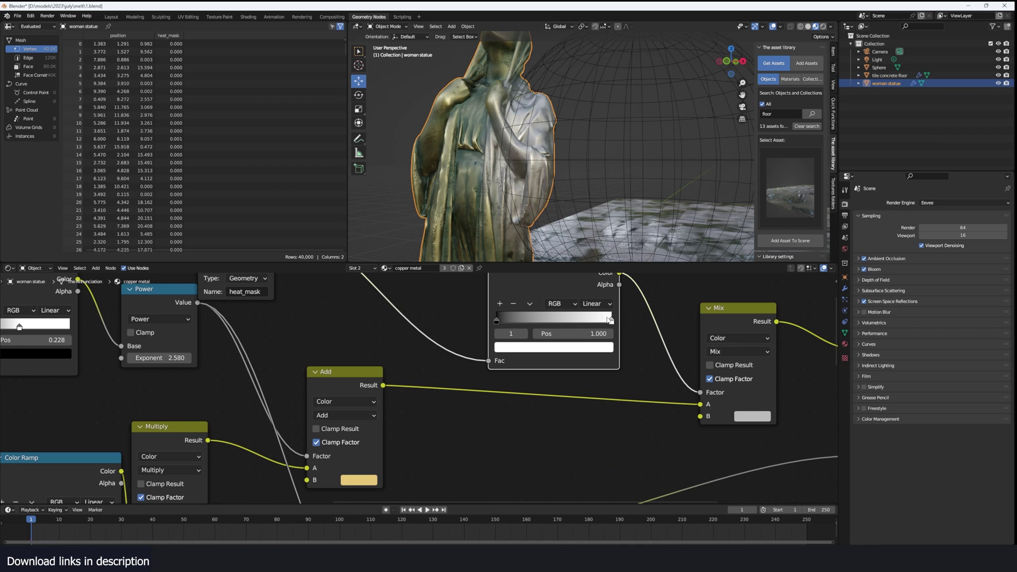
click(565, 347)
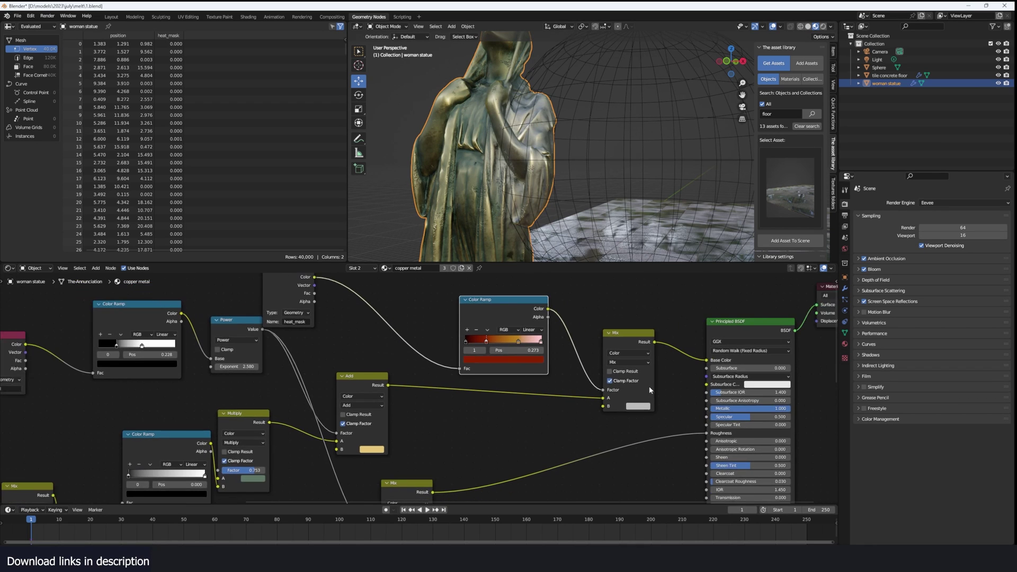
- Connect the heat_mask color directly to the Mix node's factor and the heat gradient ramp's color to its B input
drag(516, 309, 510, 304)
drag(625, 337, 619, 320)
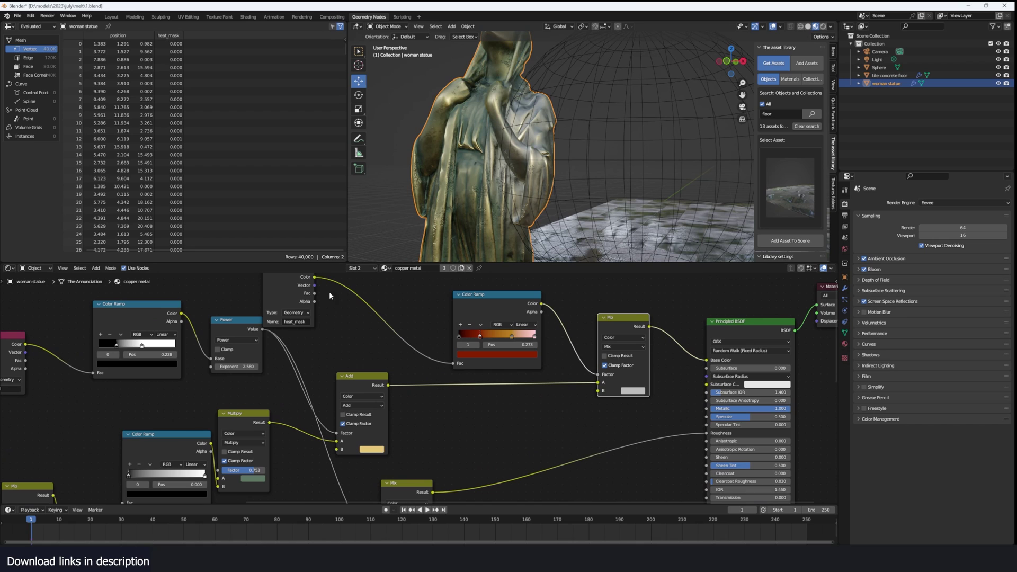
drag(314, 277, 373, 300)
drag(582, 361, 598, 374)
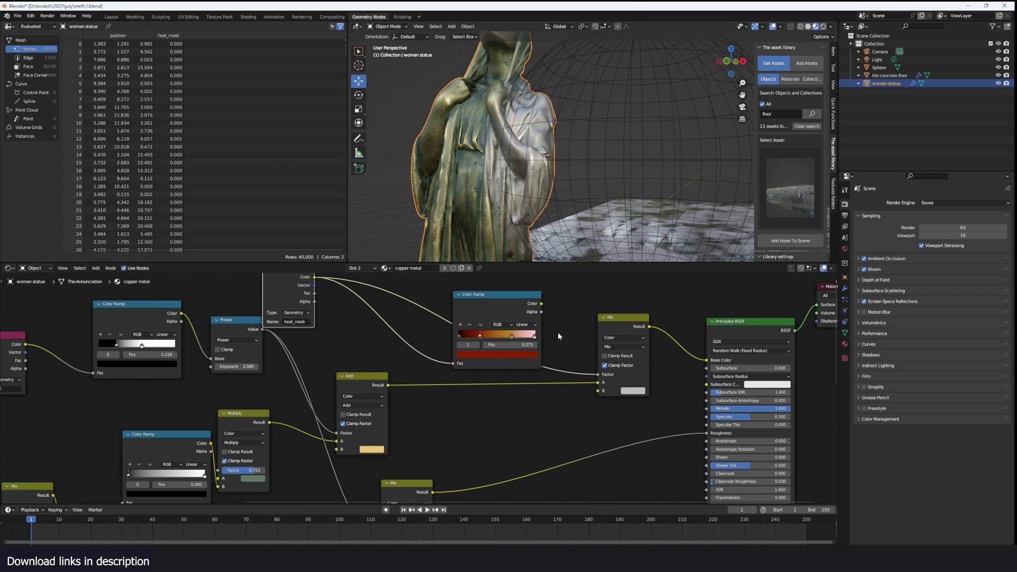
drag(541, 303, 600, 392)
scroll(482, 222, down, 3)
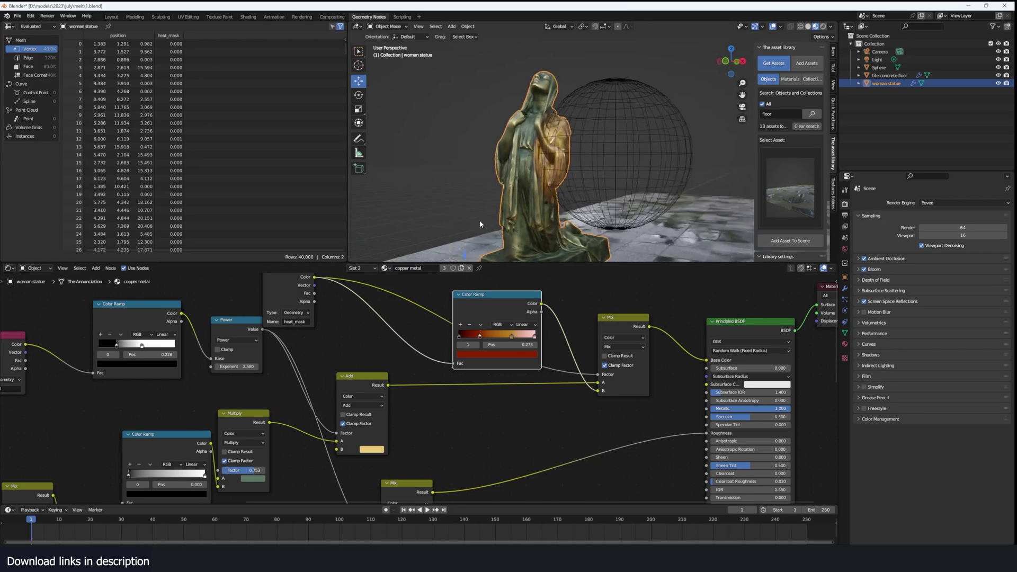
- Rearrange the heat gradient ramp and Mix node, and connect the ramp's color to the Principled BSDF's Emission
middle_drag(479, 221, 507, 238)
drag(511, 311, 492, 382)
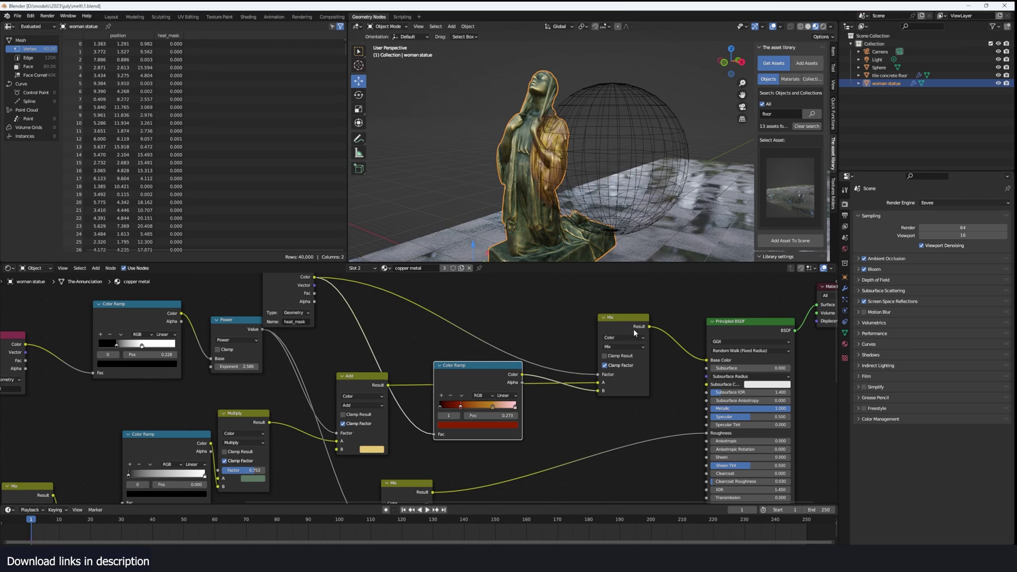
drag(634, 329, 605, 294)
scroll(716, 388, down, 4)
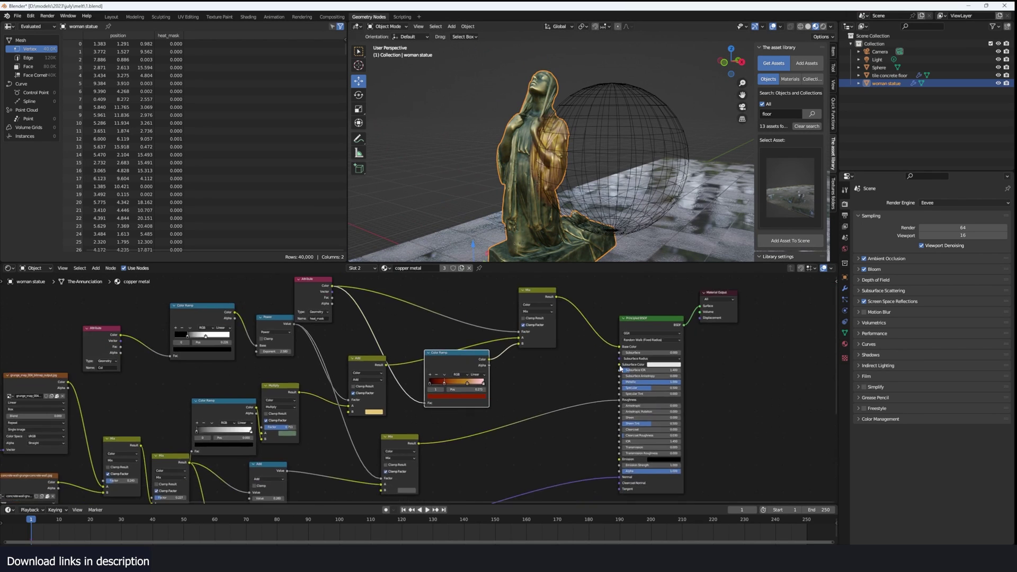
drag(481, 351, 611, 451)
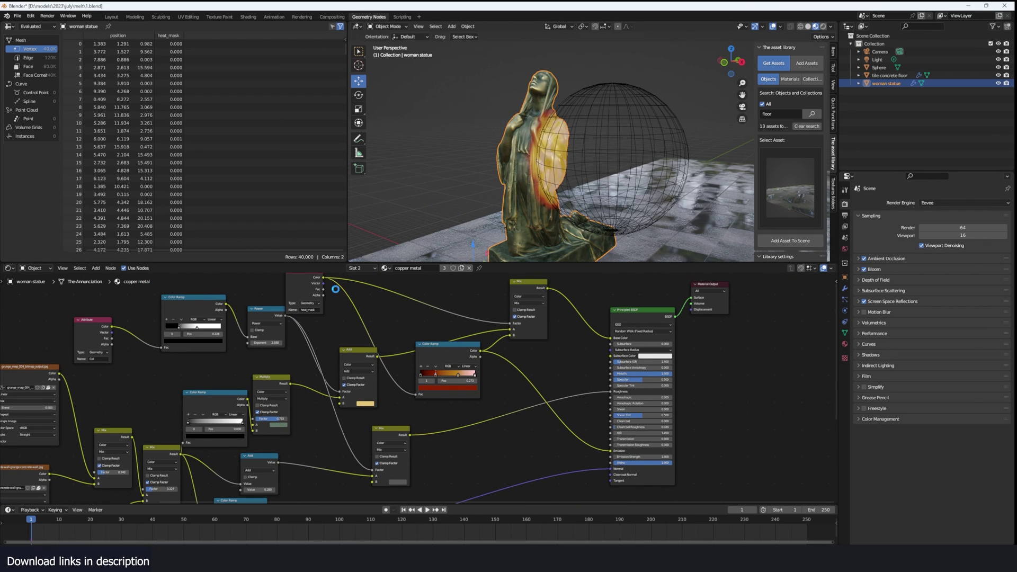
- Drive Emission Strength from the heat_mask Fac through a second Color Ramp with its black stop at 0.091
key(shift+a)
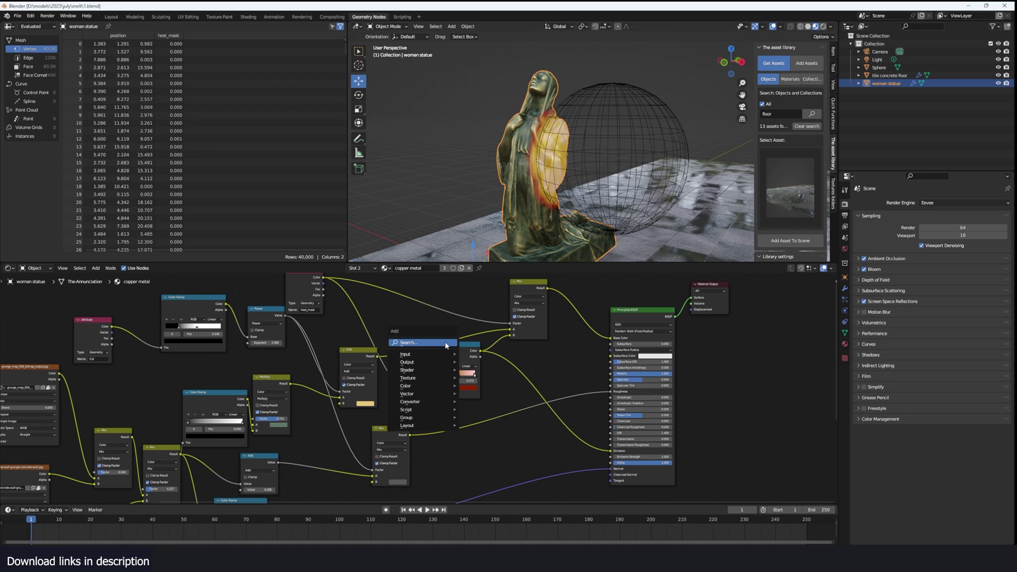
text(ra mp)
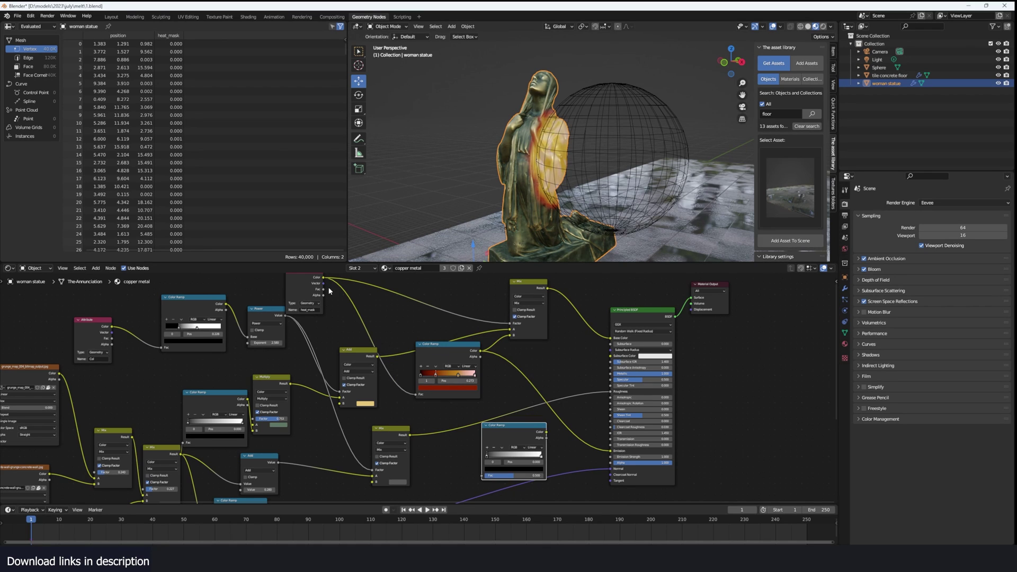
drag(324, 290, 543, 450)
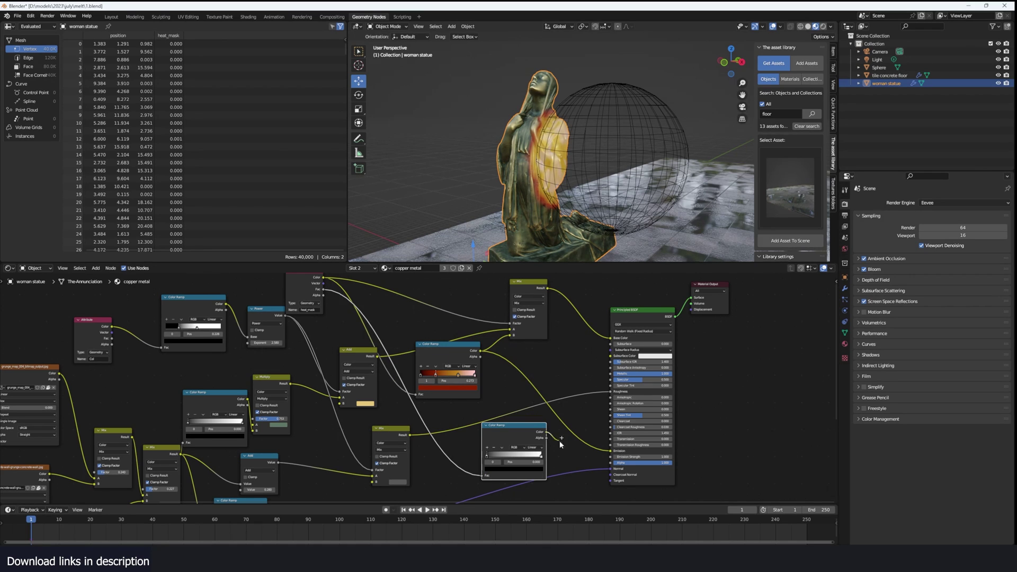
drag(616, 459, 615, 457)
drag(503, 438, 495, 438)
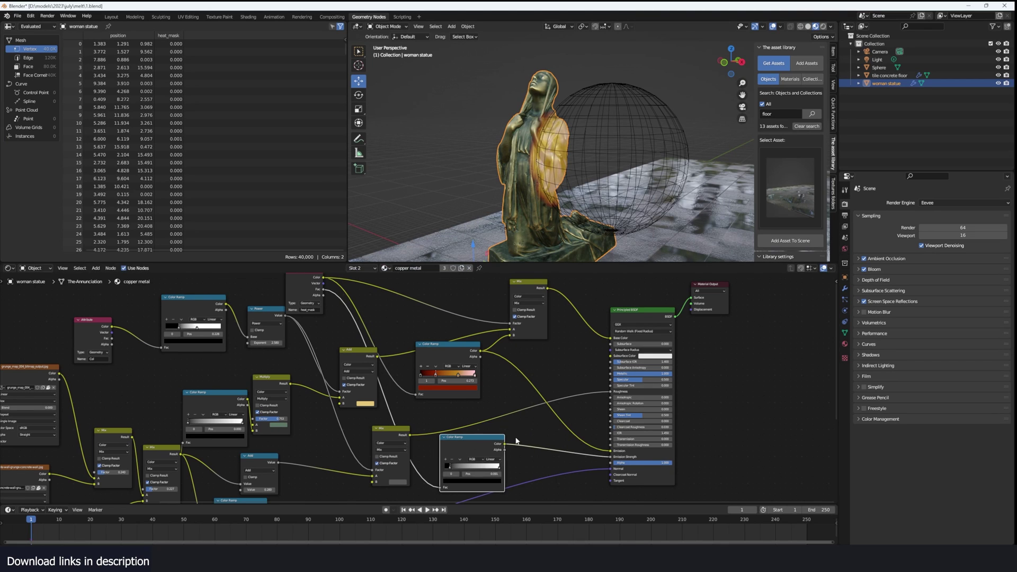
- Insert a Math node between the second Color Ramp and Emission Strength, set to Multiply with a value of 4
key(shift+a)
click(537, 434)
text(map)
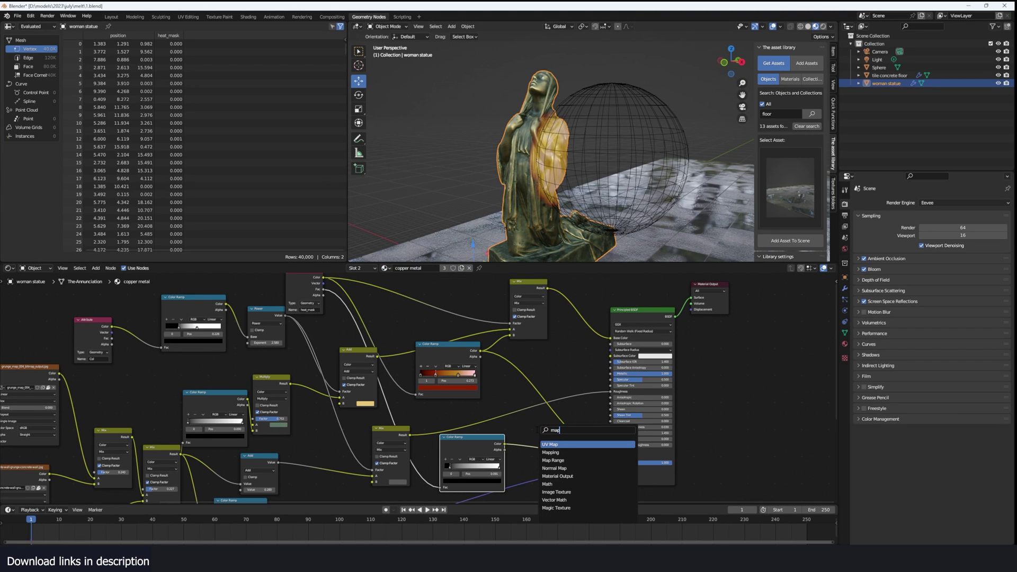
click(548, 484)
click(531, 448)
scroll(559, 457, up, 3)
click(581, 465)
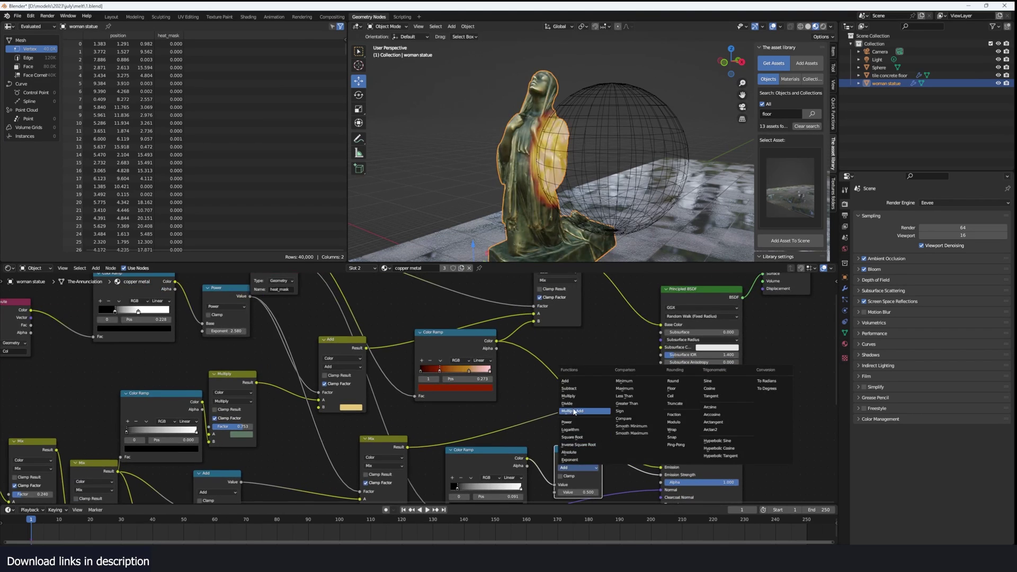
click(585, 397)
click(581, 492)
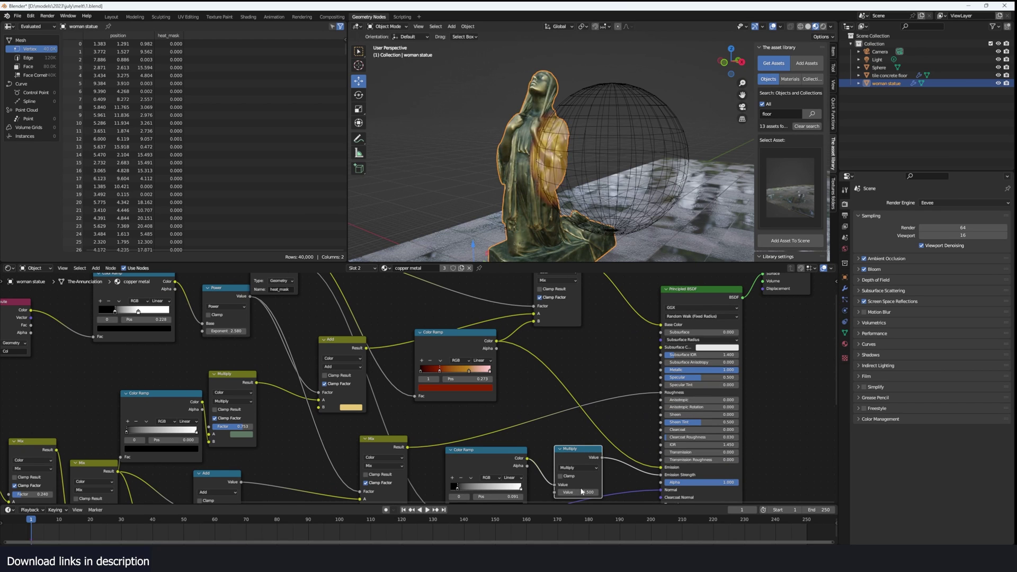
text(4)
key(Return)
- Play the simulation while moving the sphere along the statue to check the glow, and select the statue again
middle_drag(588, 233, 608, 212)
scroll(608, 212, up, 1)
scroll(608, 214, up, 2)
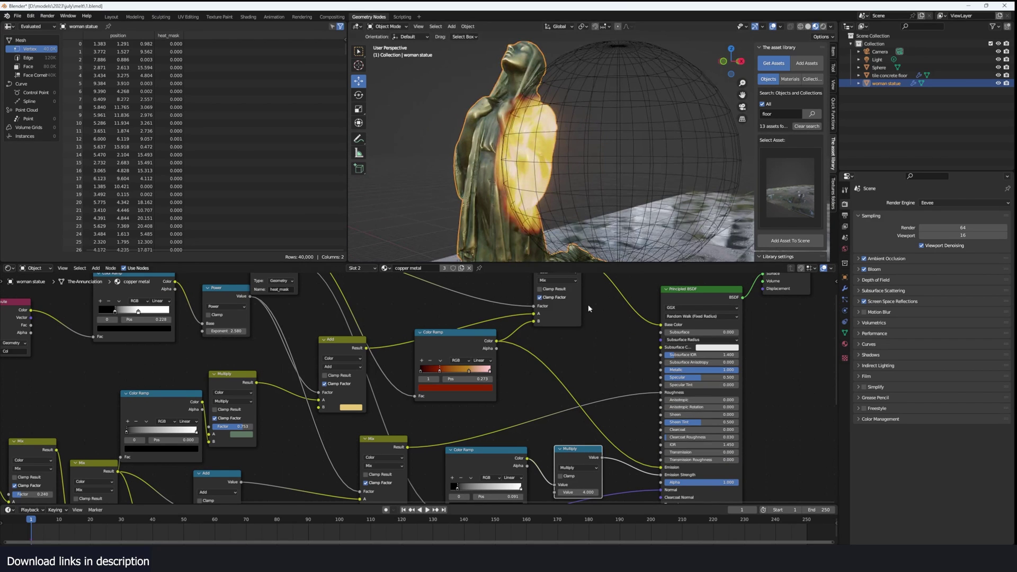
key(space)
scroll(625, 158, down, 2)
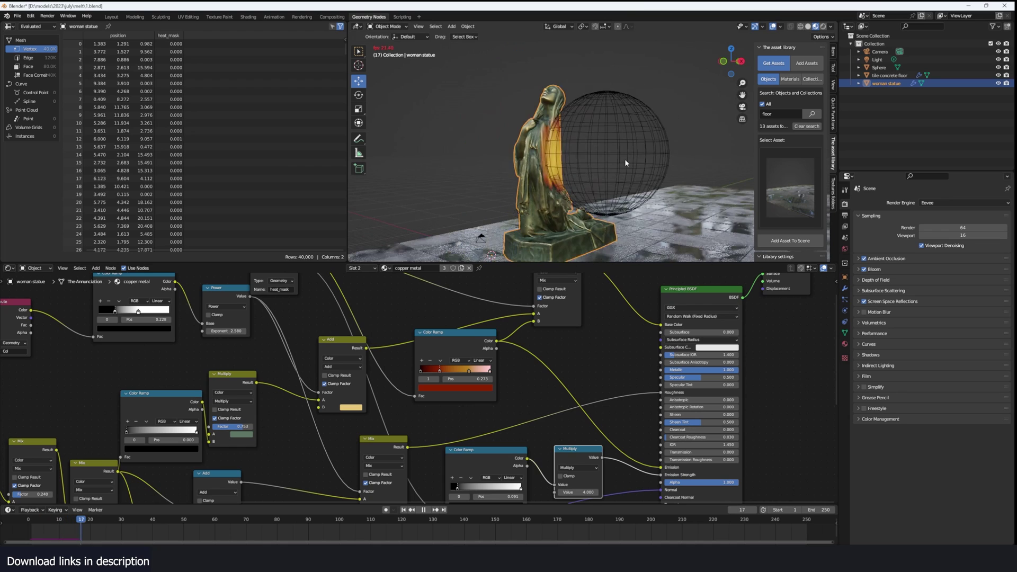
click(626, 158)
key(g)
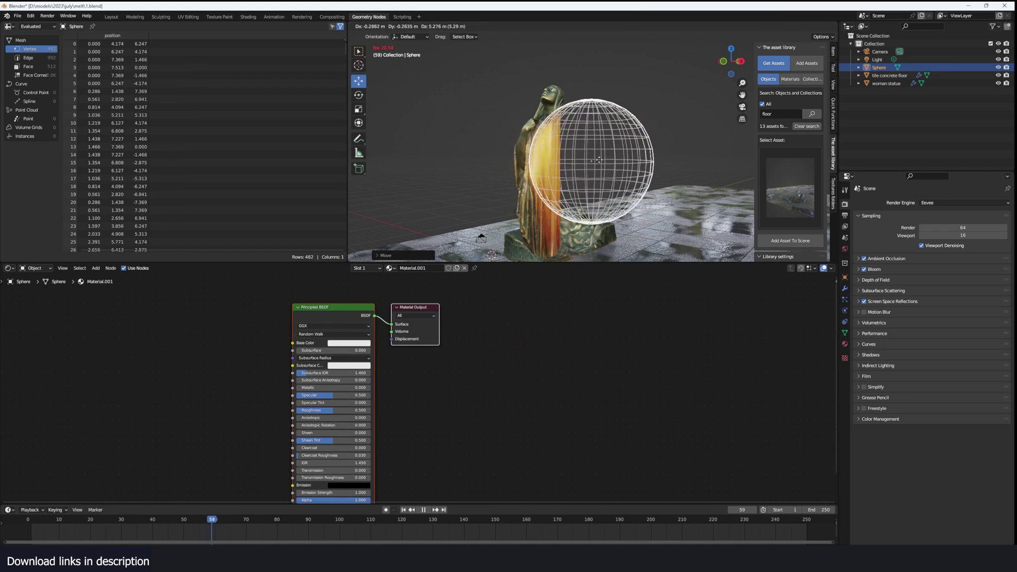
click(610, 147)
click(545, 220)
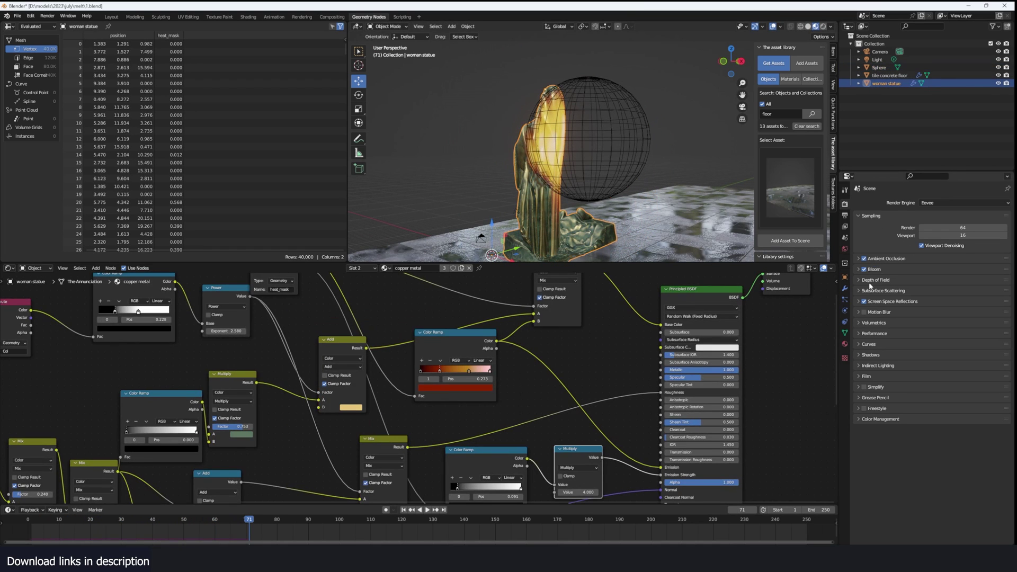
- Set the emission strength Multiply node's value to 10
middle_drag(613, 415, 630, 393)
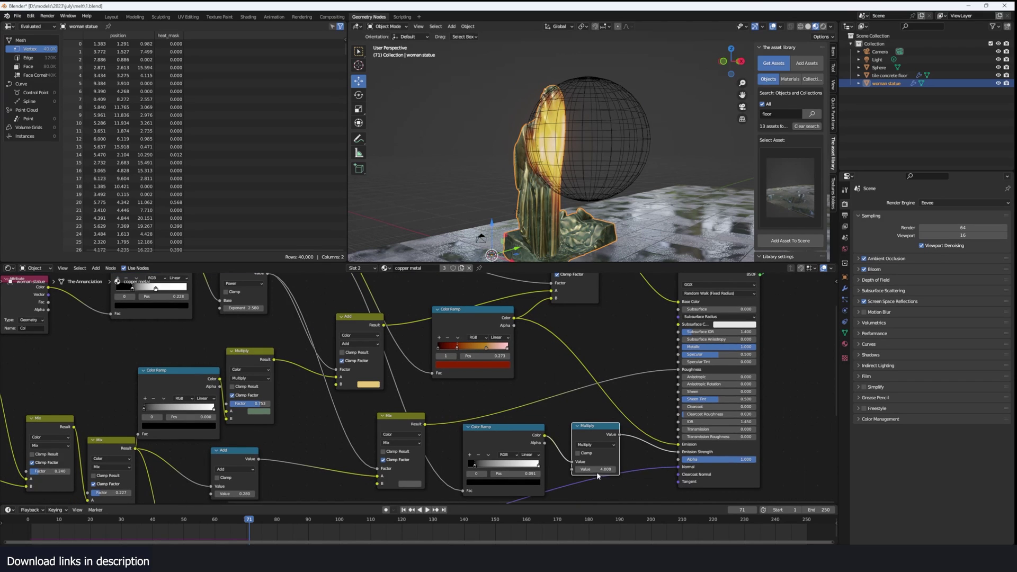
click(597, 470)
text(10)
key(Return)
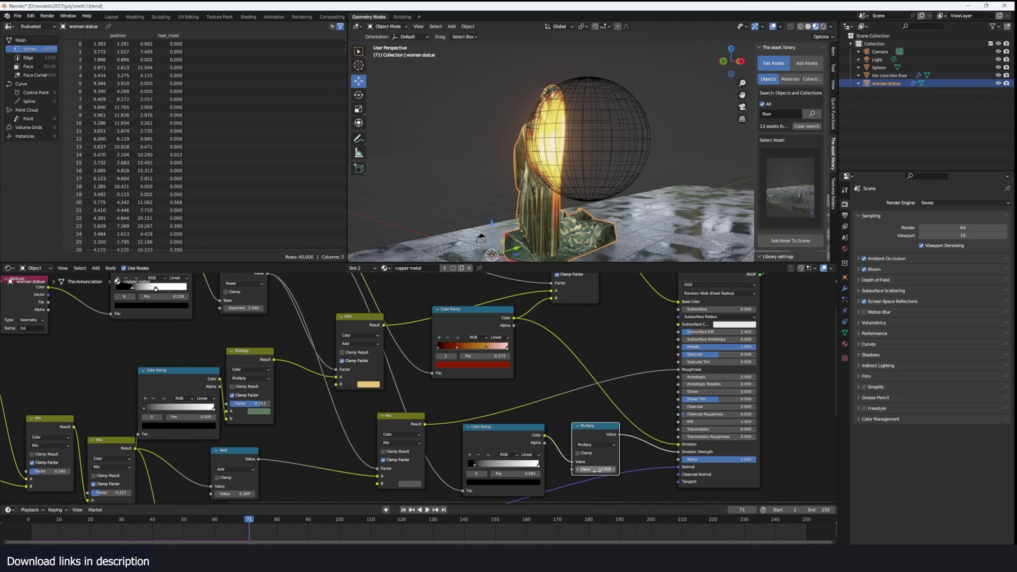
click(558, 364)
- Replay the simulation from frame 1 while moving the sphere into the statue to check the stronger glow, then stop playback
click(32, 522)
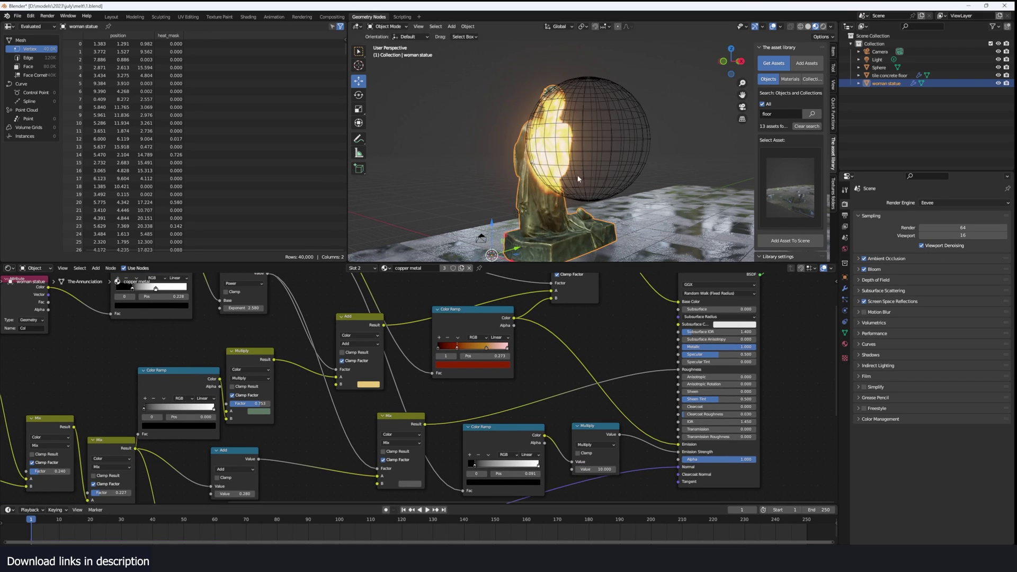
key(space)
click(618, 139)
key(g)
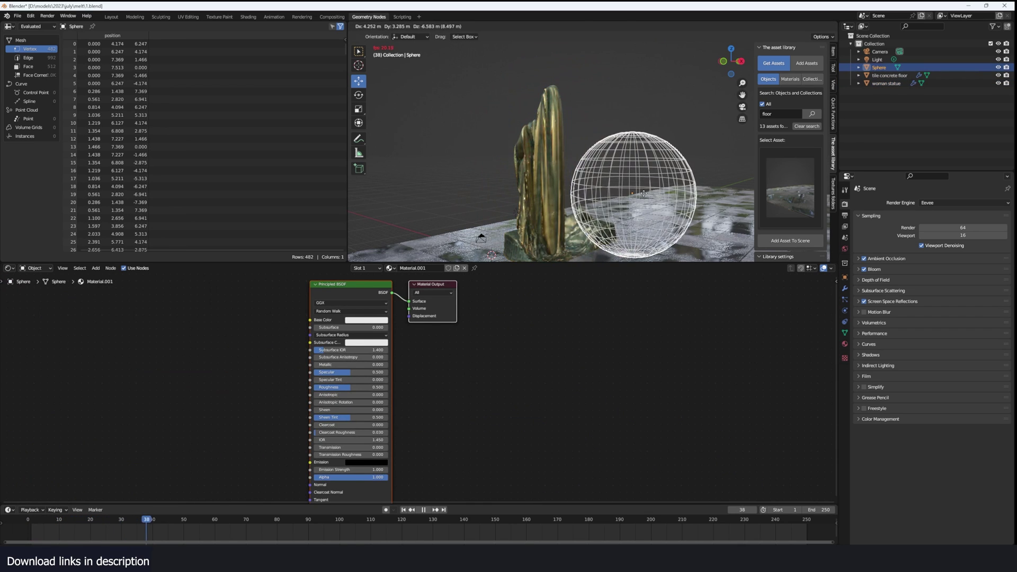
click(580, 175)
key(space)
click(579, 175)
- Set the Scale of the woman statue's Geometry Nodes modifier to 5 and return to the start of the timeline
click(546, 174)
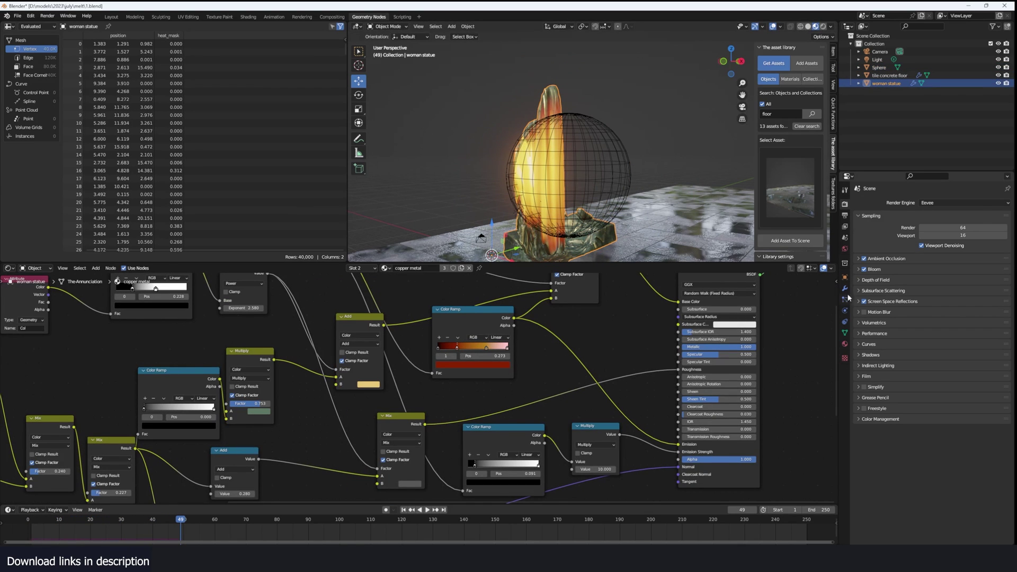
click(845, 289)
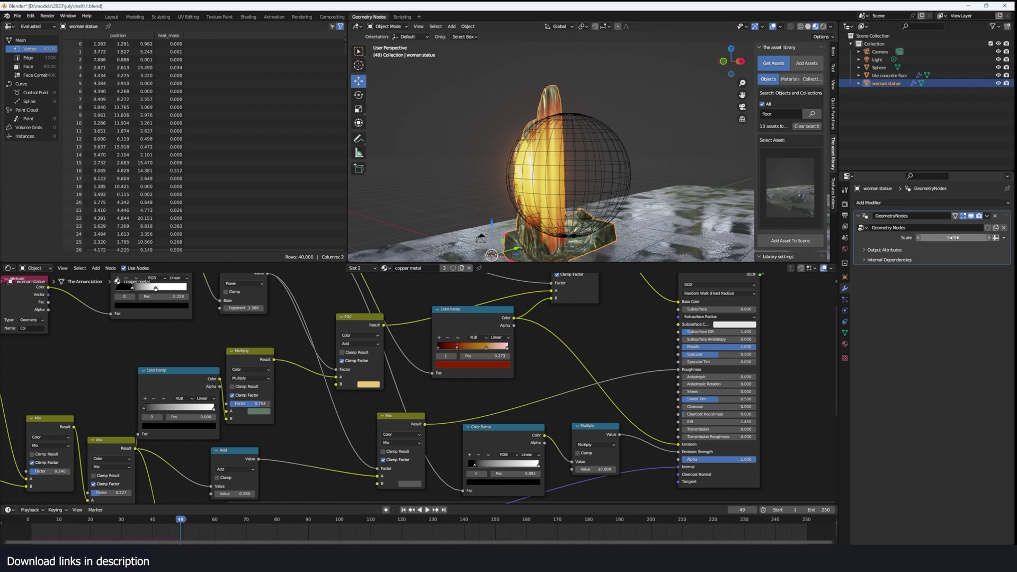
key(shift+Left)
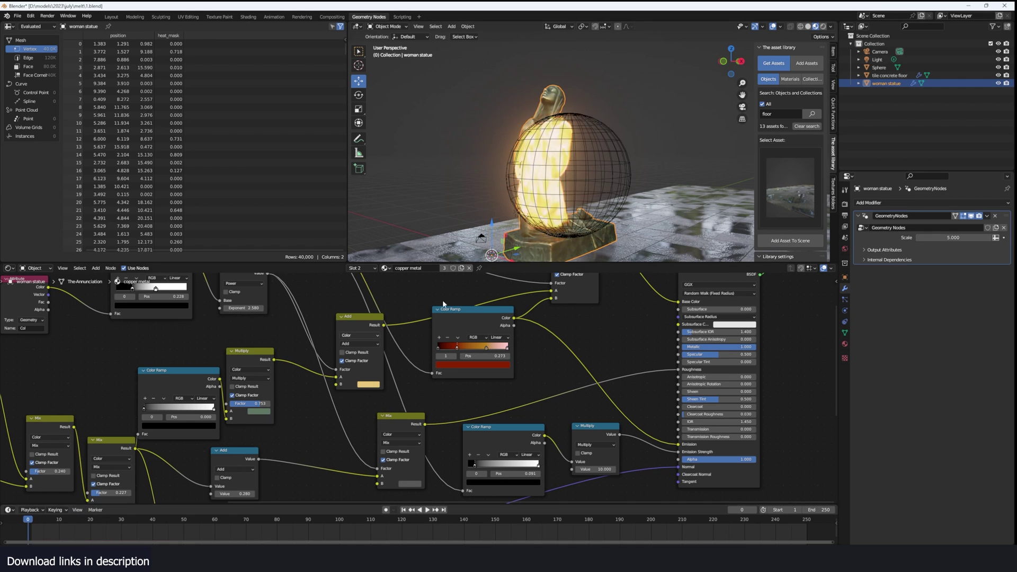
- Move the sphere away from the statue, then play the simulation while bringing it back to test the melting
click(553, 222)
drag(553, 223, 713, 166)
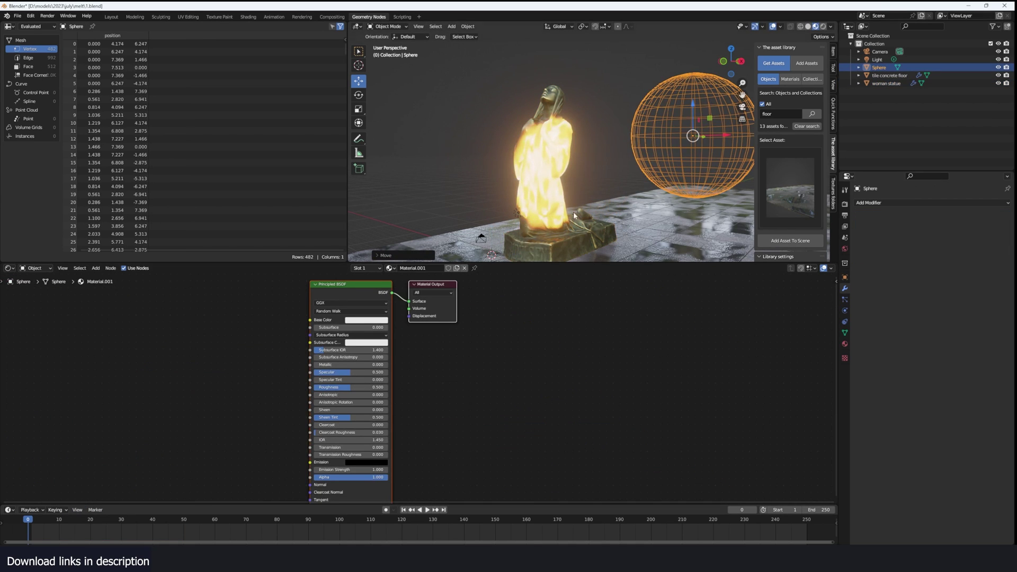
key(space)
key(g)
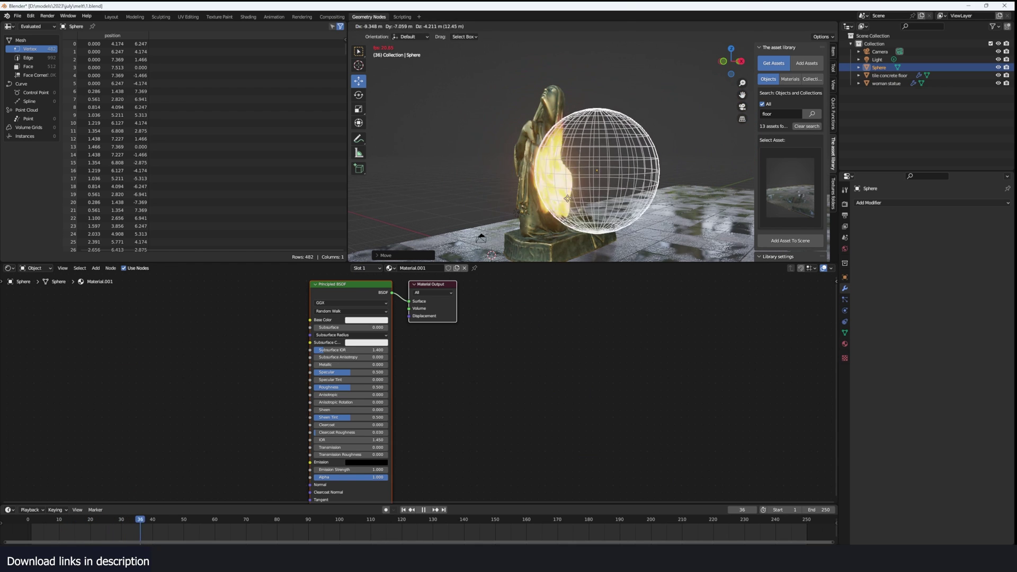
drag(567, 199, 543, 180)
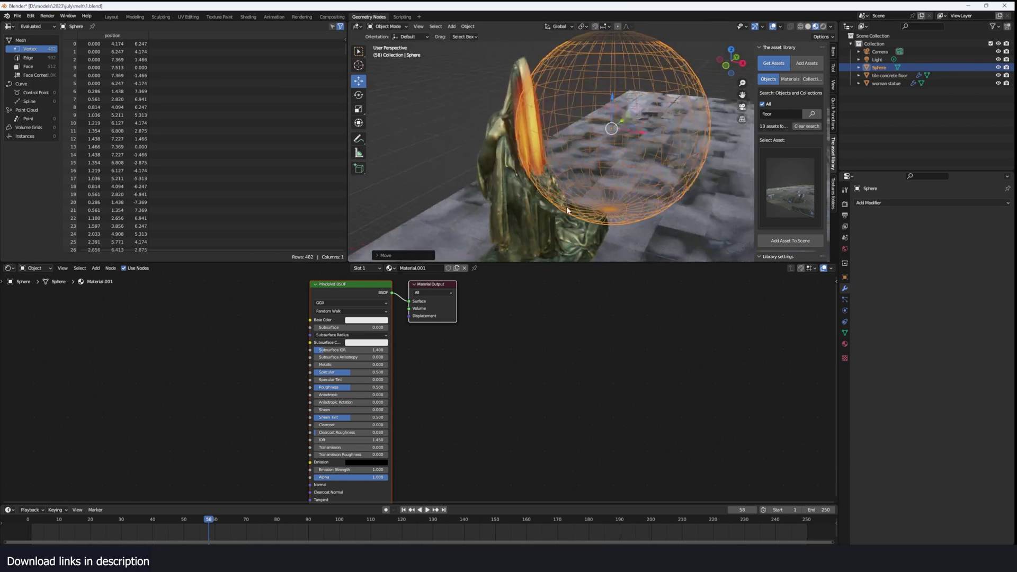
- Continue the simulation with the sphere moving over the rest of the statue, stop at frame 114, and examine the melted shape
middle_drag(588, 165, 575, 180)
drag(604, 178, 574, 230)
shift+middle_drag(579, 186, 583, 162)
drag(583, 162, 587, 189)
key(space)
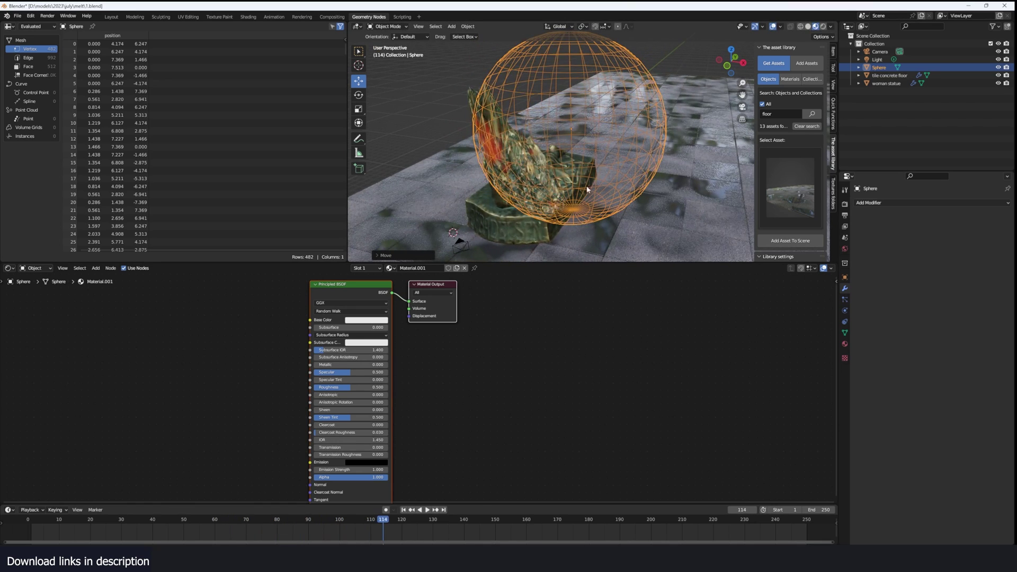
middle_drag(587, 189, 526, 176)
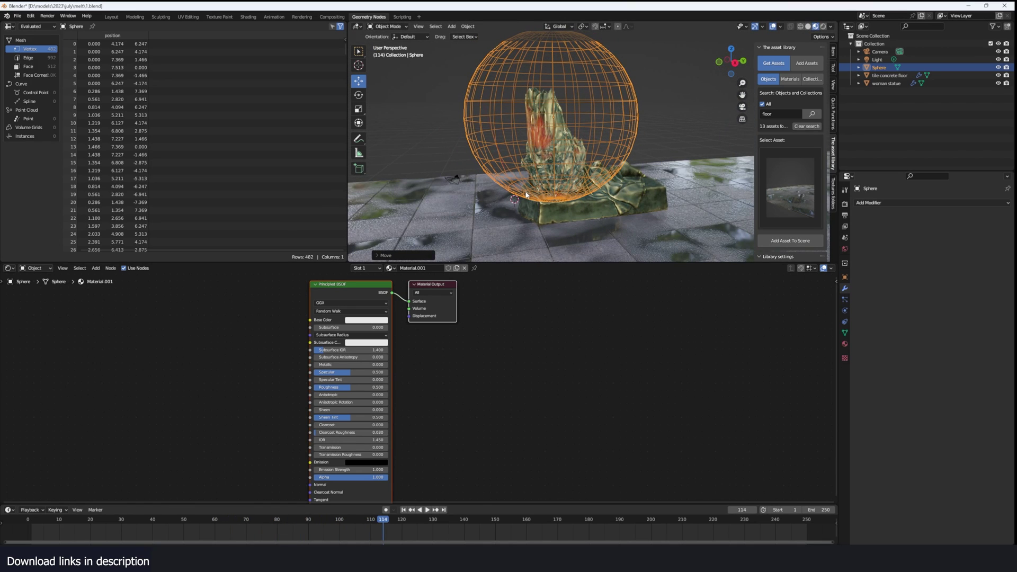